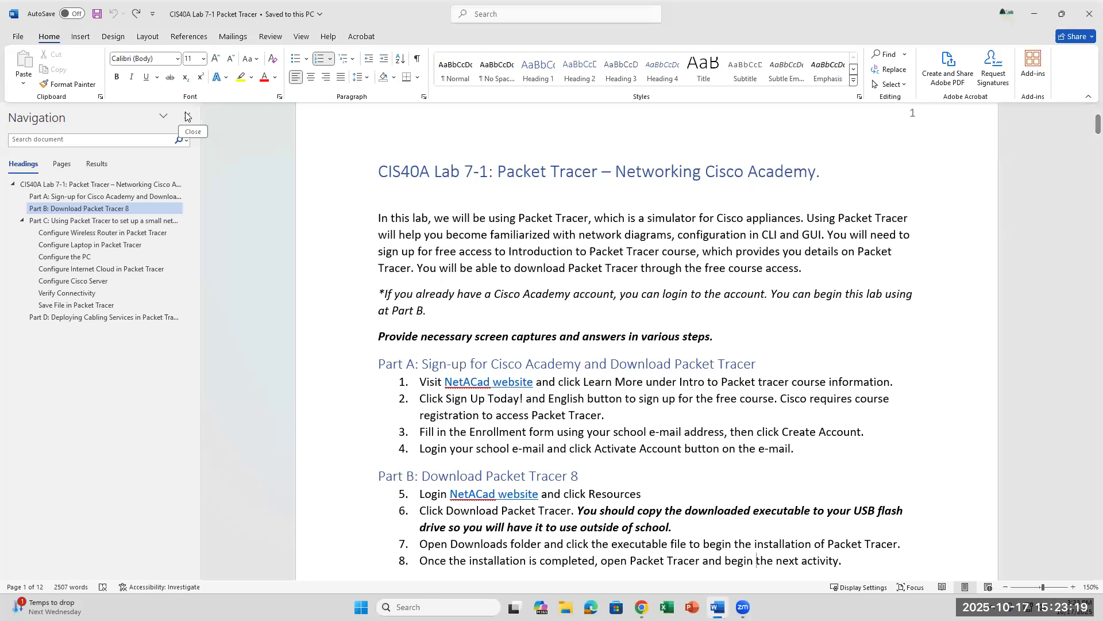
Step: Close the Navigation pane and scroll through the Lab 7-1 instructions, then back to the top
left_click(187, 119)
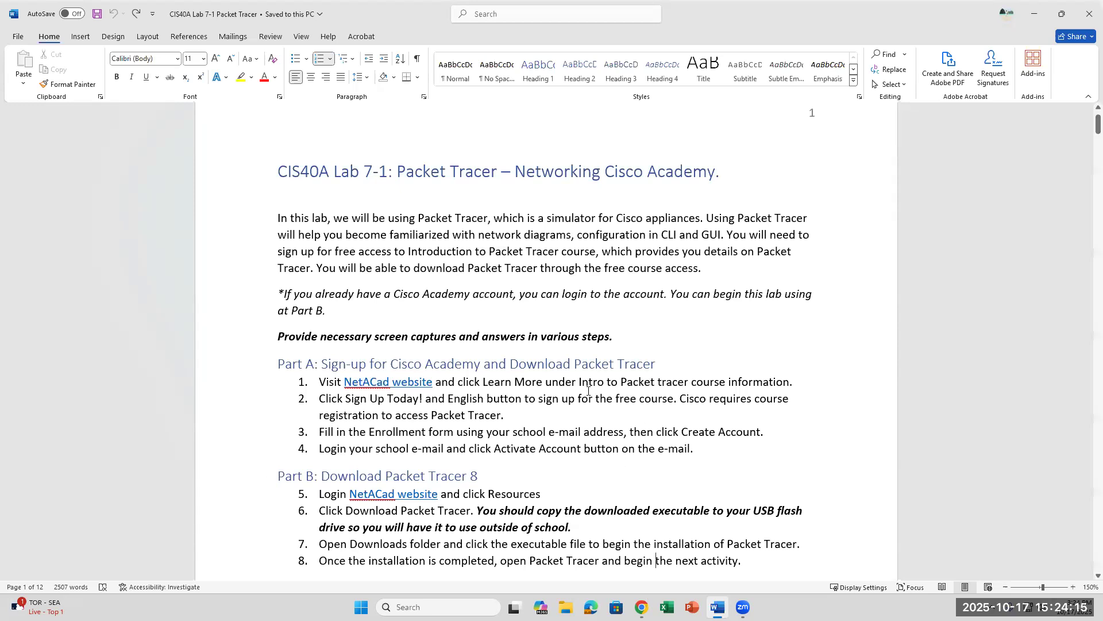
scroll(588, 391, "down", 3)
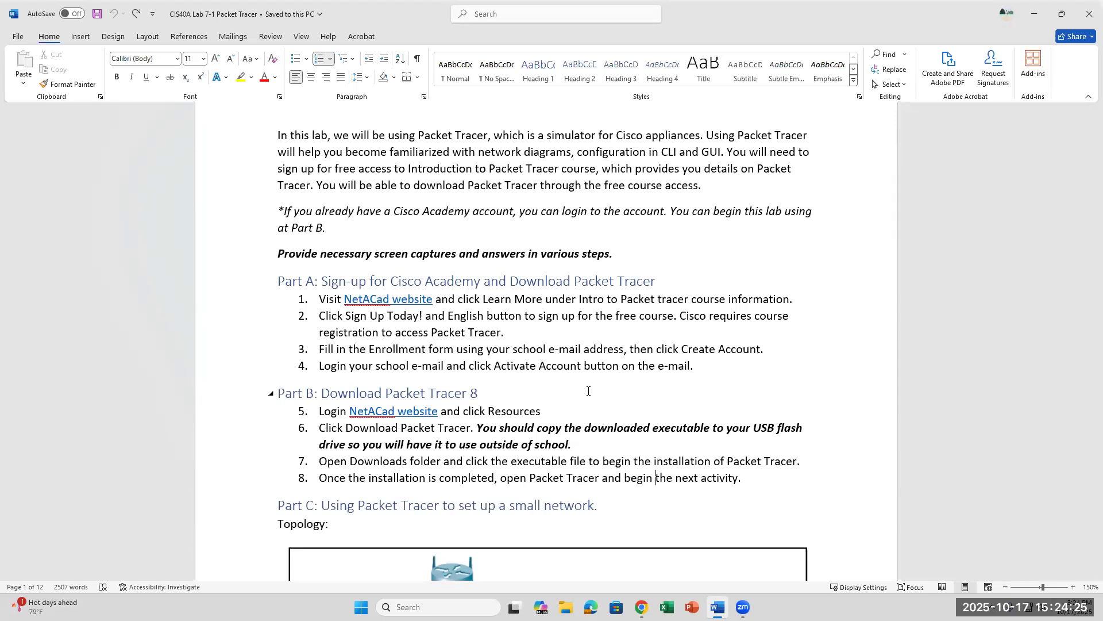
scroll(587, 389, "down", 2)
scroll(588, 390, "up", 3)
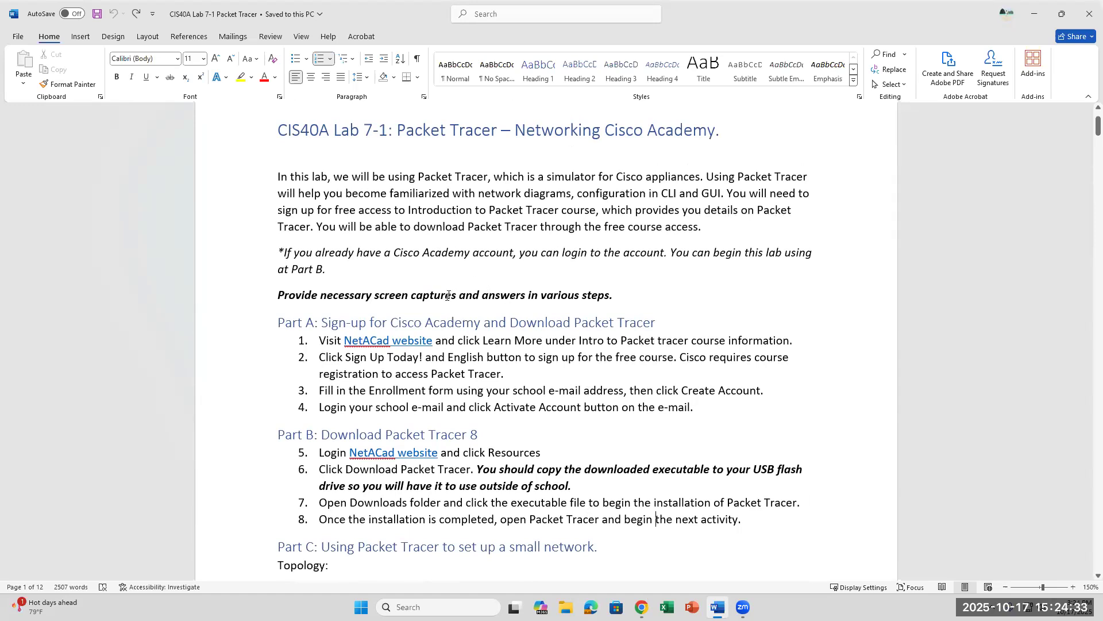
Step: Launch Cisco Packet Tracer by searching 'packet' in Windows Search
left_click(454, 603)
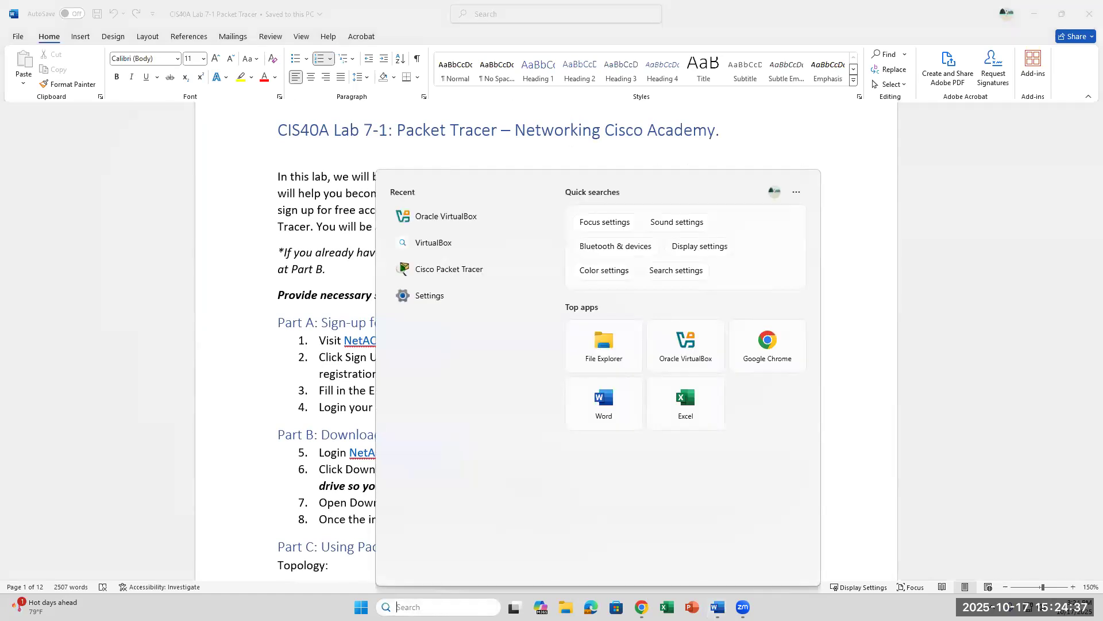
type("cis")
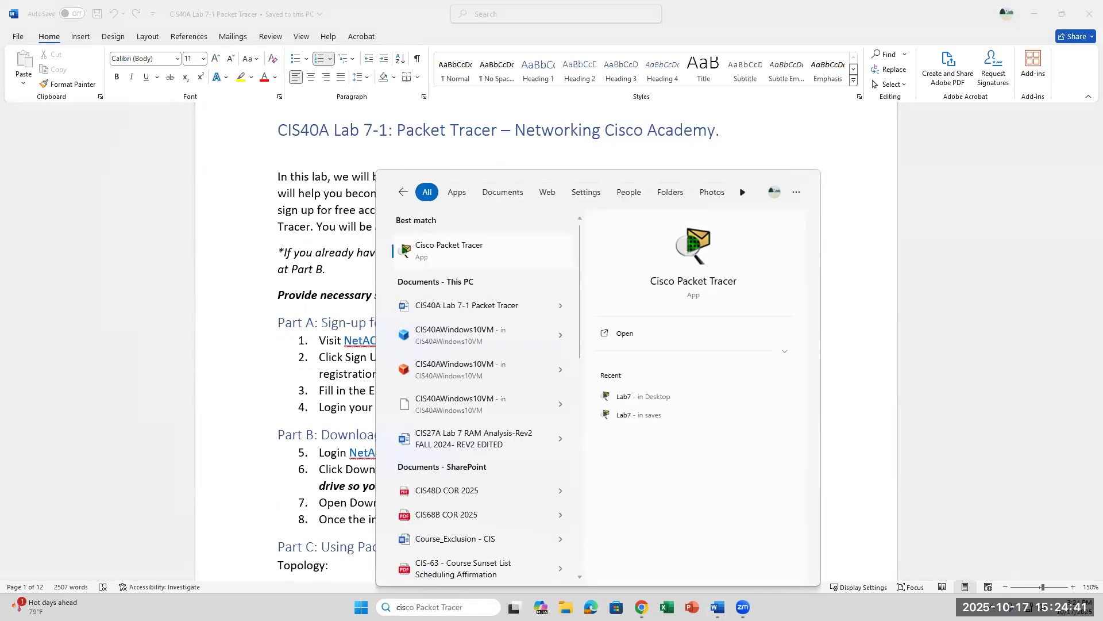
key("BackSpace")
key("BackSpace")
key("BackSpace")
type("packet")
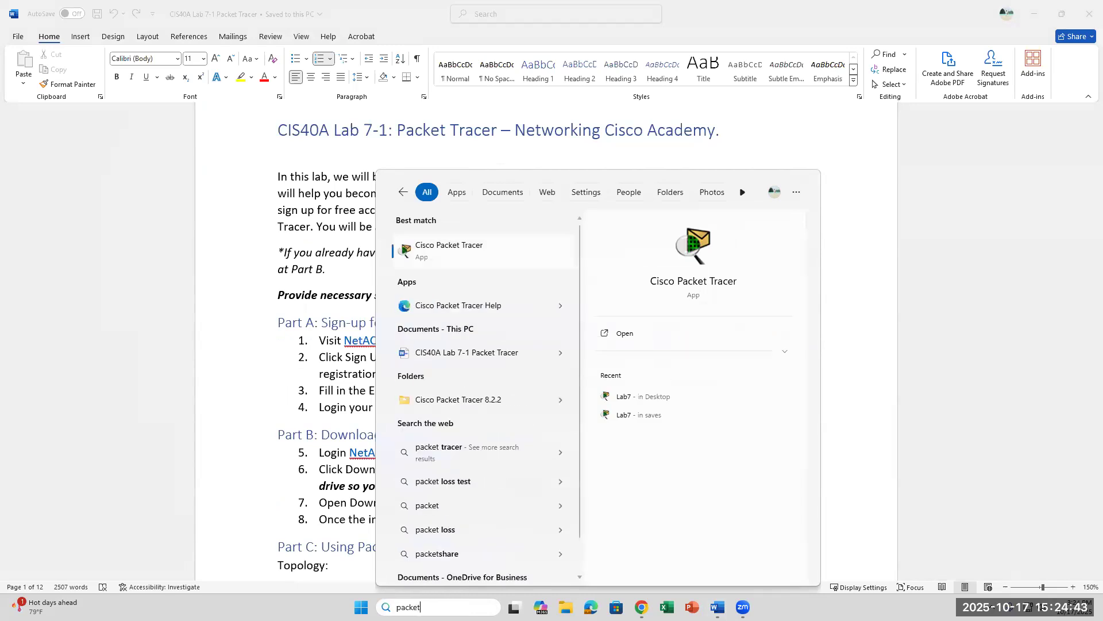
left_click(469, 261)
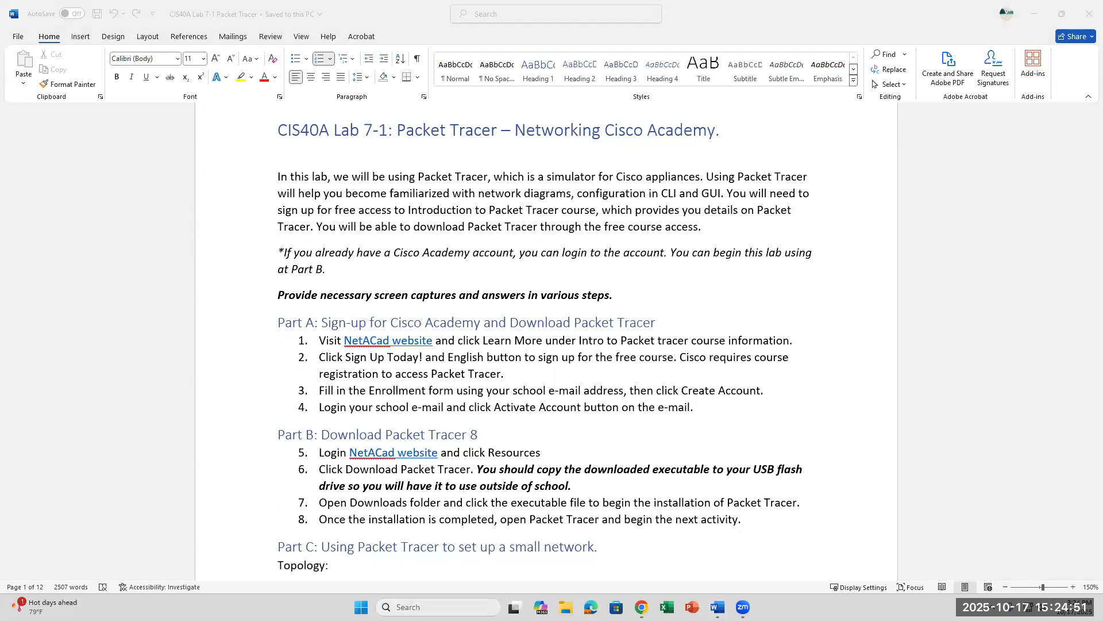
left_click(402, 605)
left_click(455, 222)
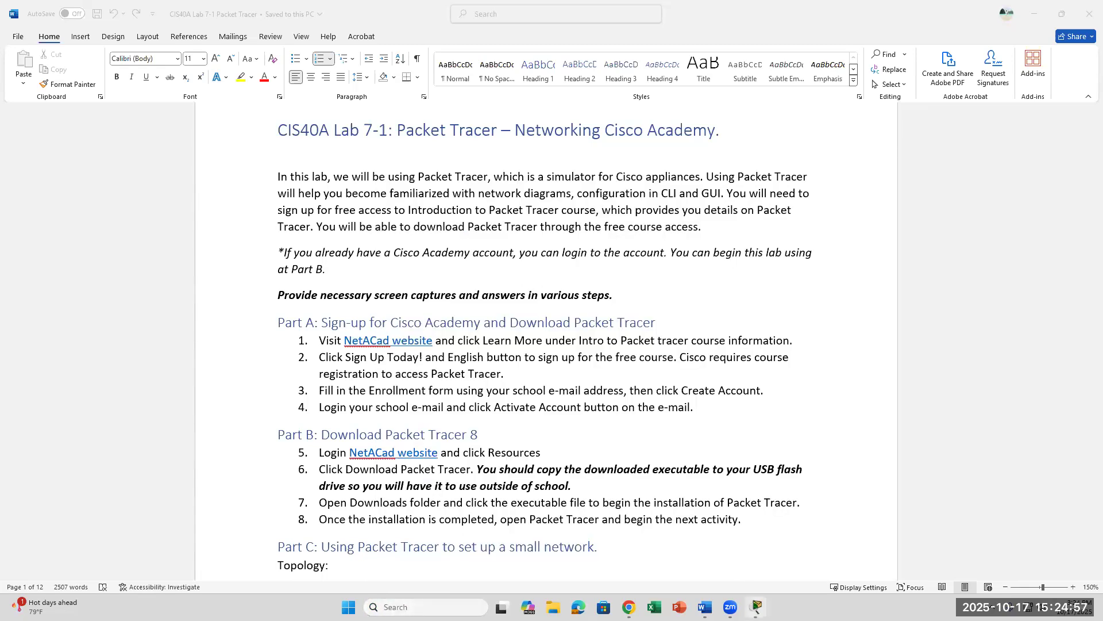
Step: Bring Packet Tracer forward, then switch back to the Word lab document
left_click(757, 607)
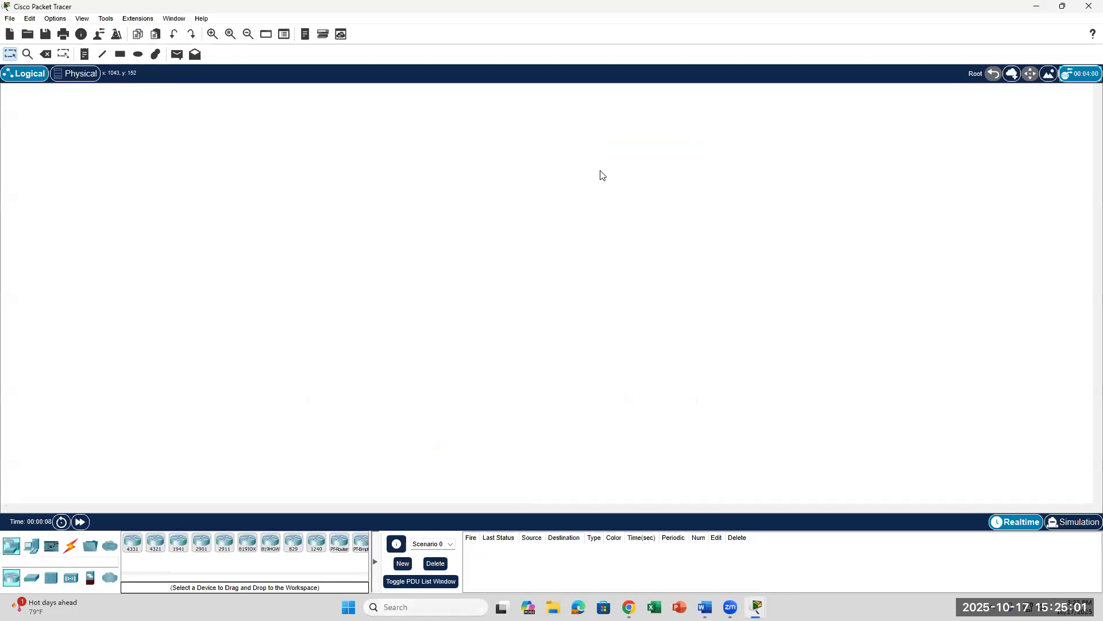
mouse_move(629, 608)
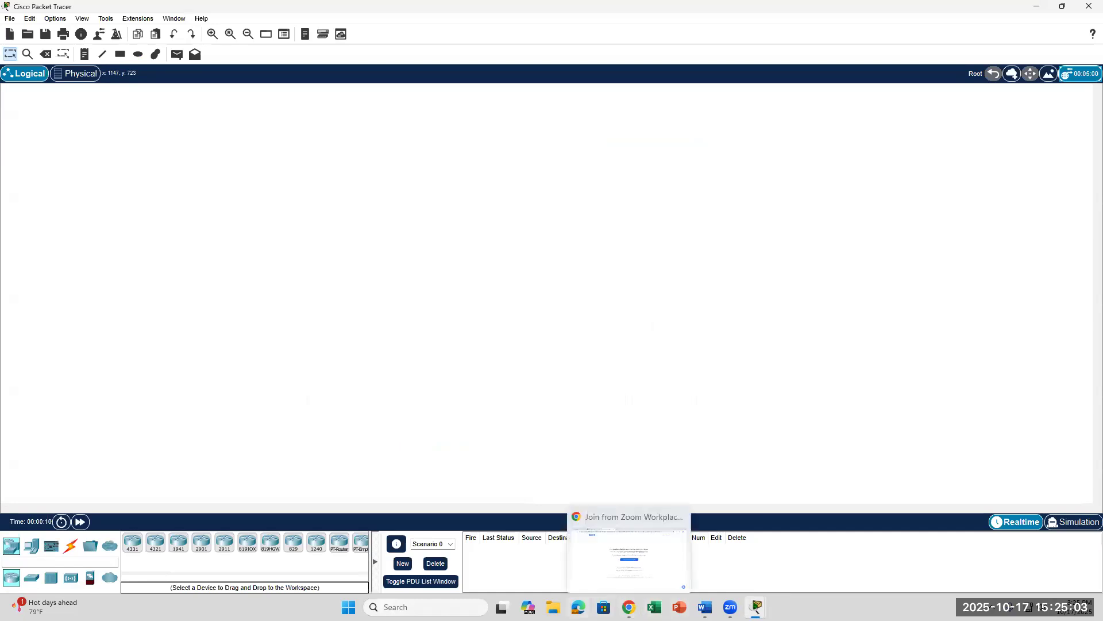
left_click(705, 606)
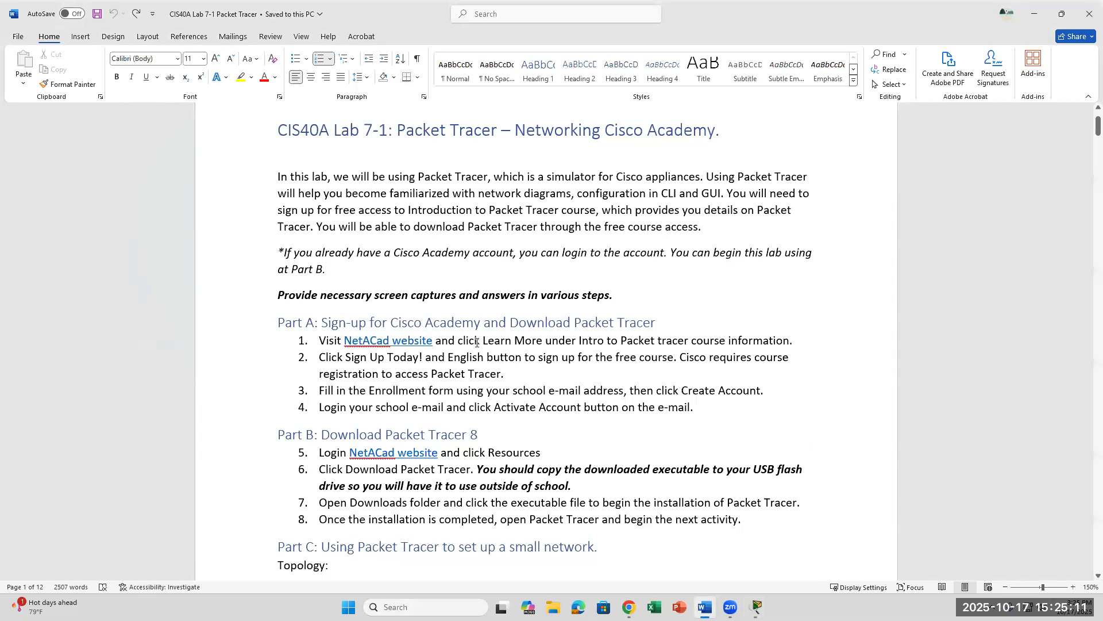
Step: Open the NetAcad website from the lab link and go to its login page
left_click(409, 344, "ctrl")
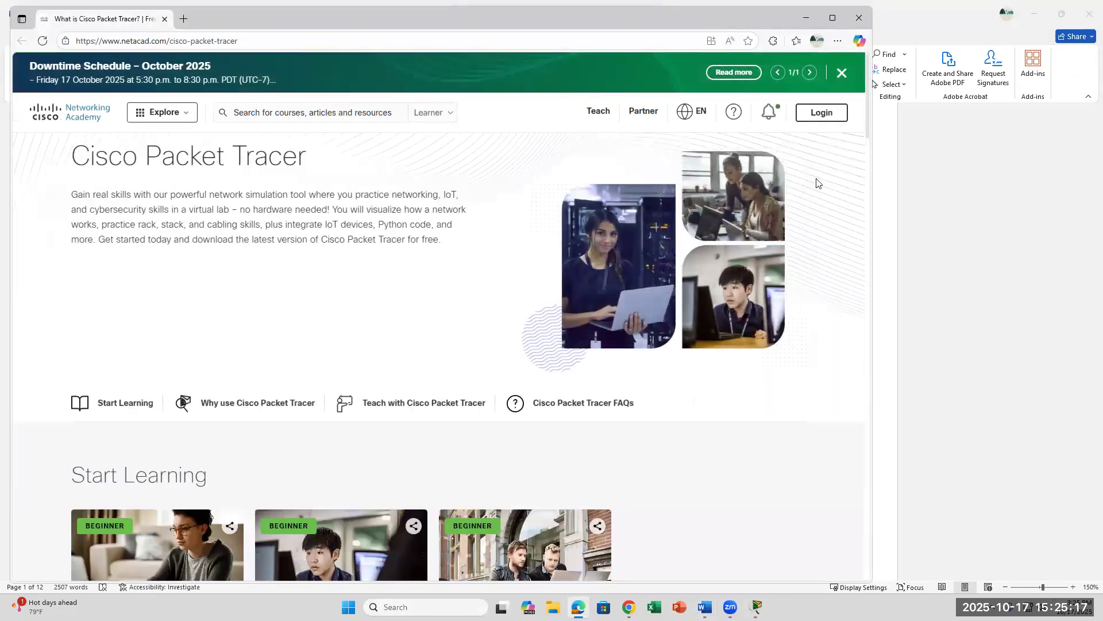
left_click(839, 113)
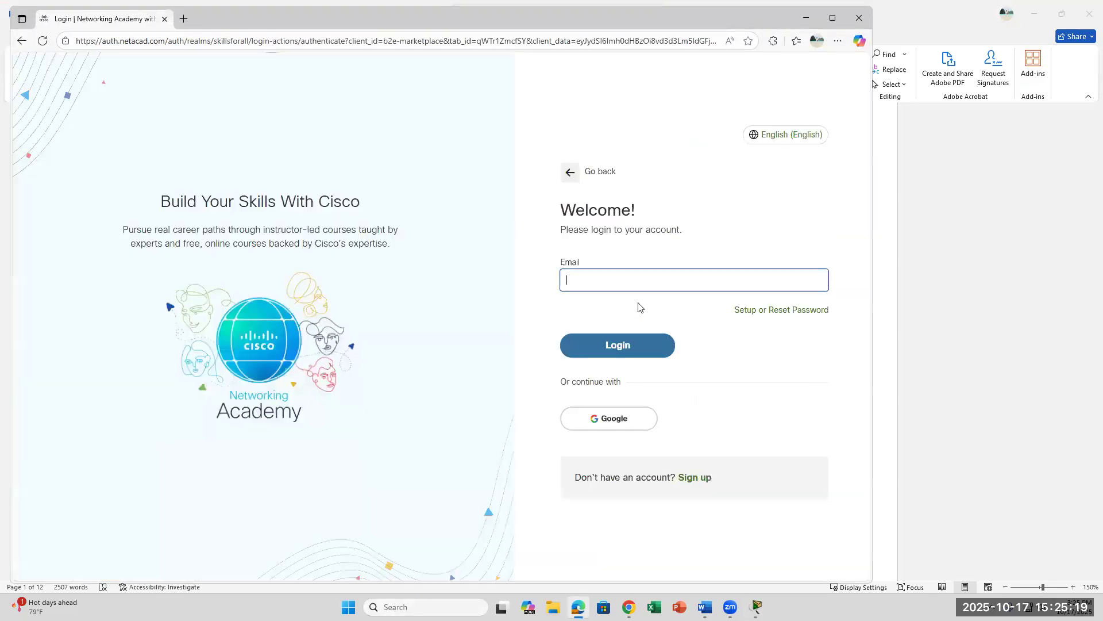
key("alt+Left")
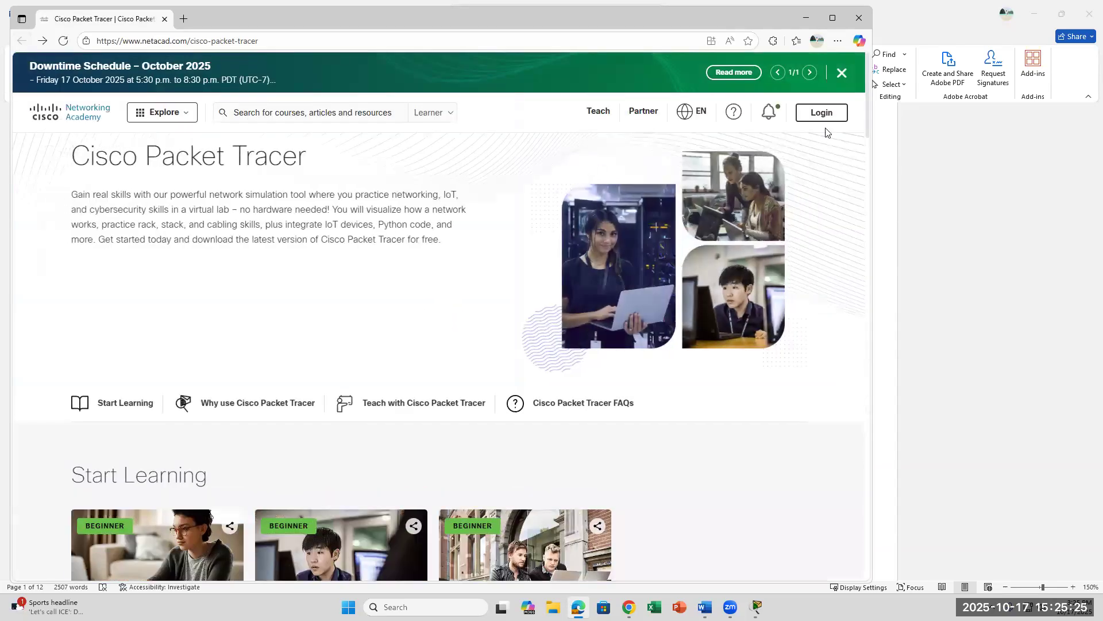
left_click(827, 117)
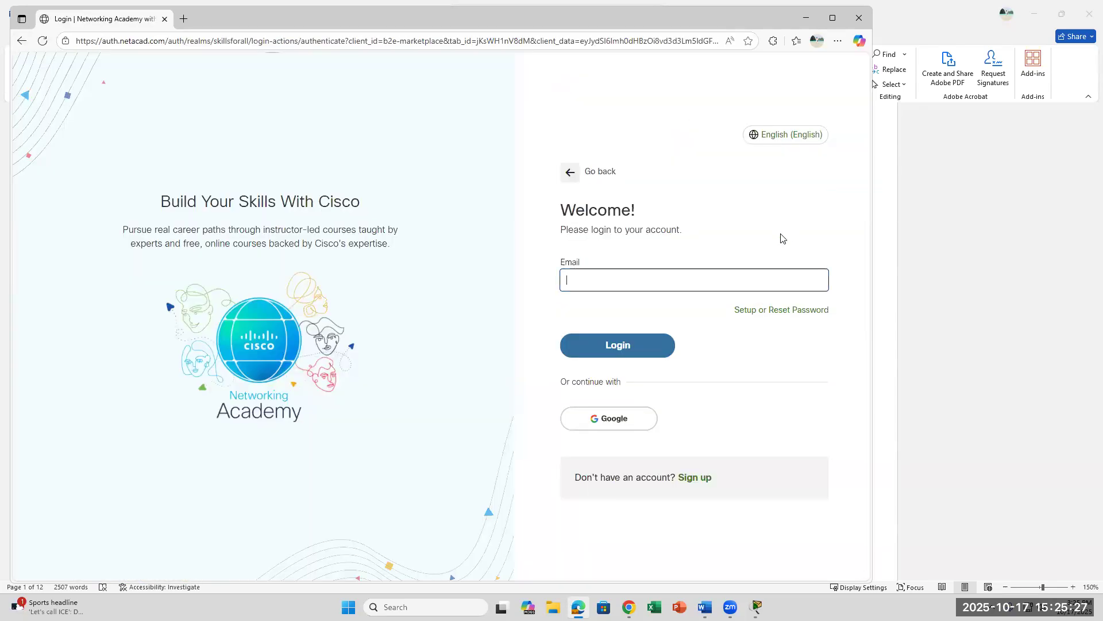
Step: Switch to the Create New Account form and open the birth month and country lists without choosing
left_click(694, 478)
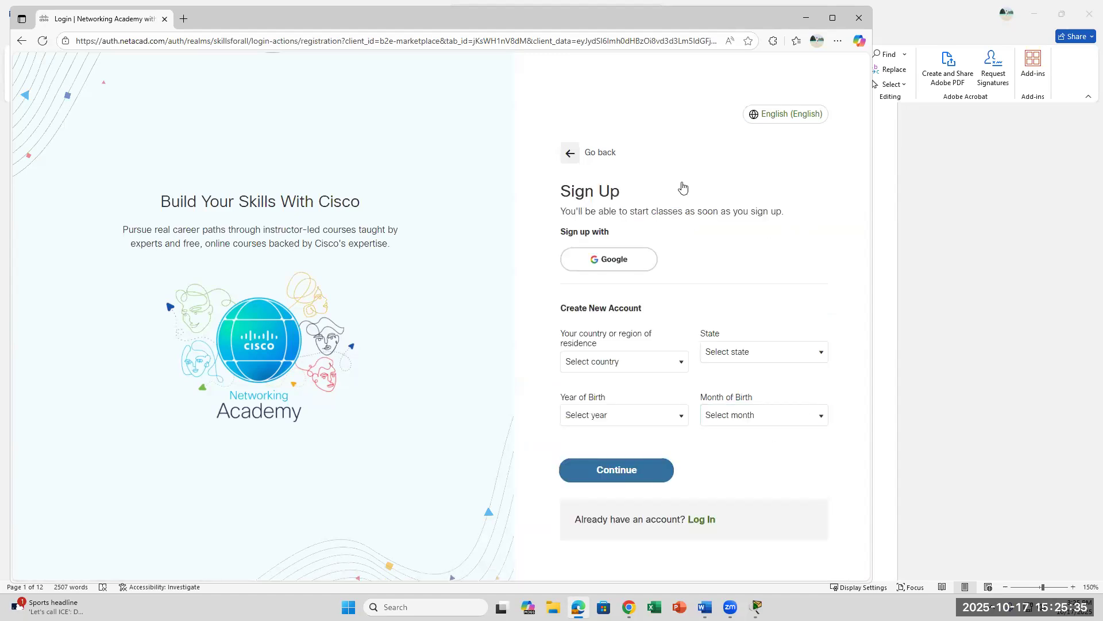
left_click(711, 394)
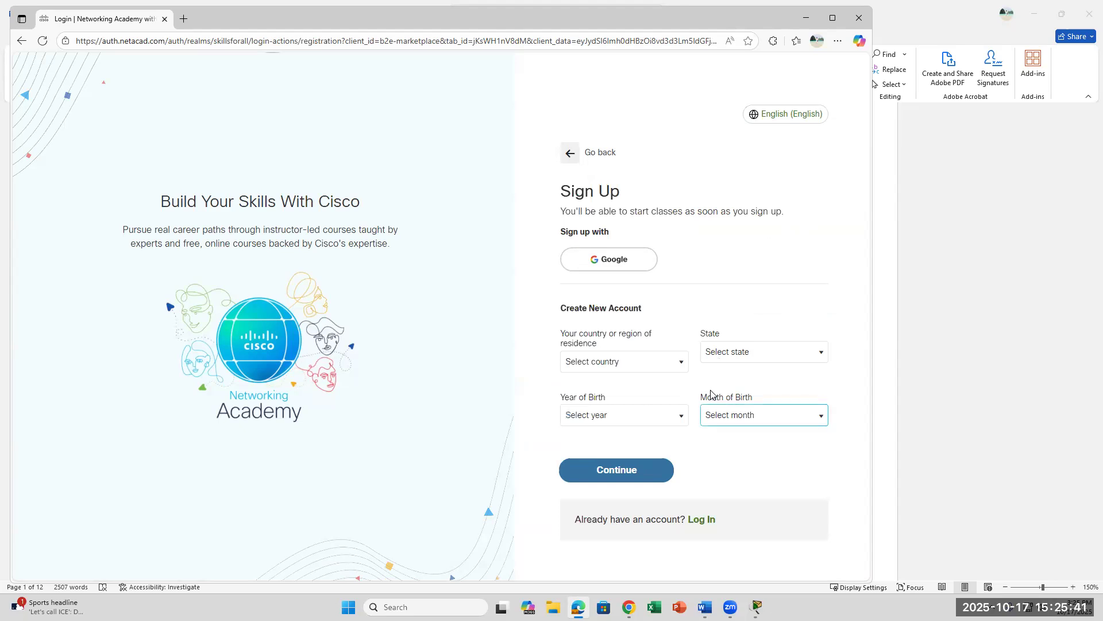
left_click(677, 369)
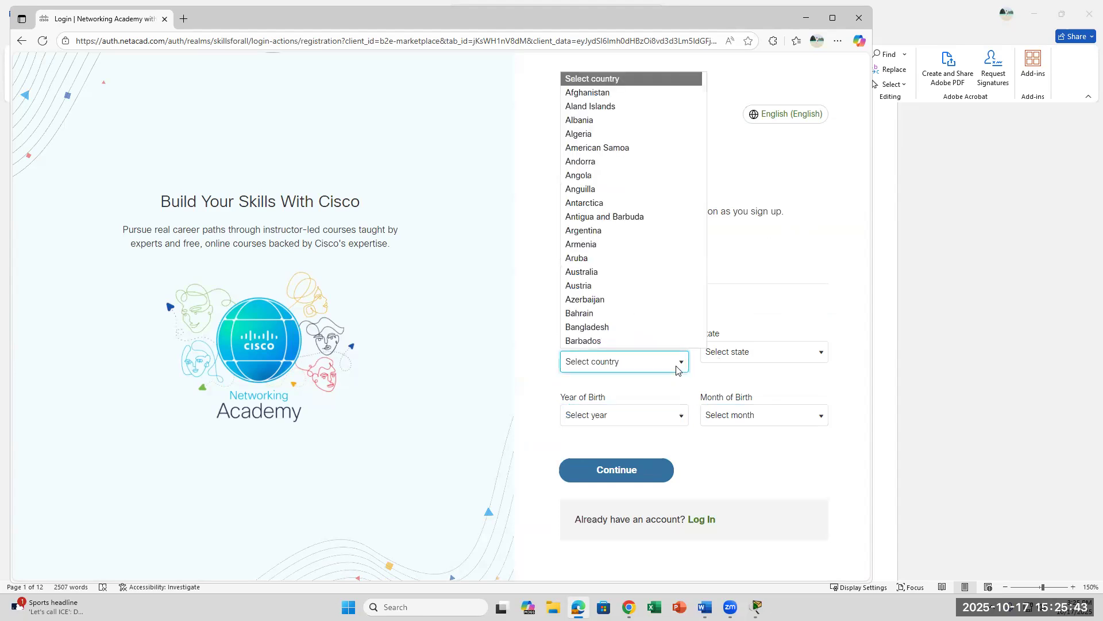
left_click(811, 378)
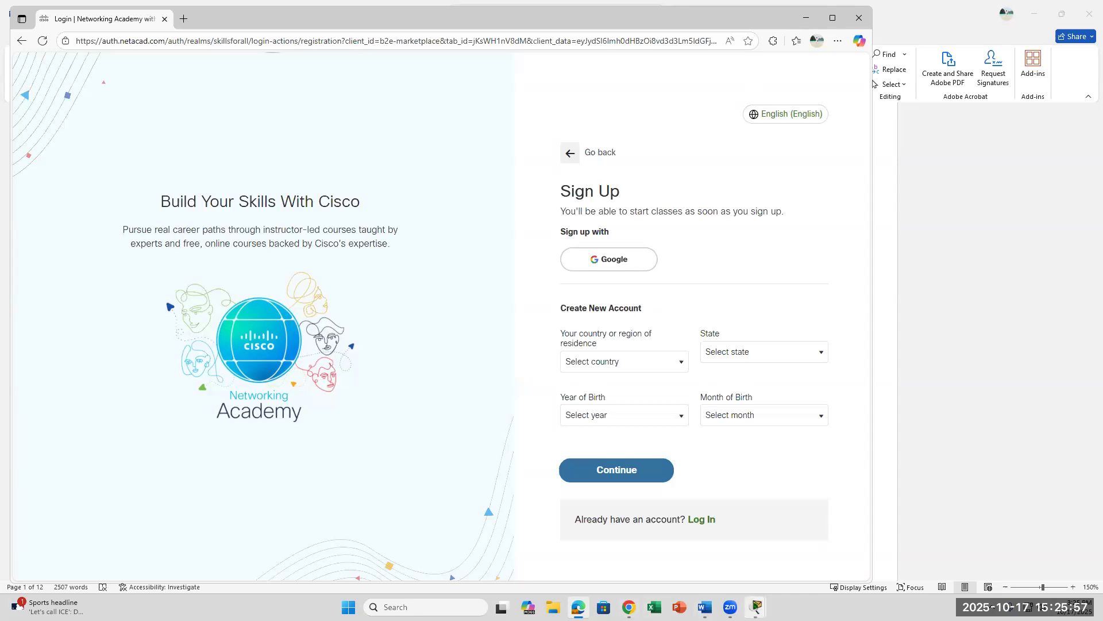
Step: Close the extra Packet Tracer window and switch to the Packet Tracer workspace
left_click(756, 603)
left_click(867, 509)
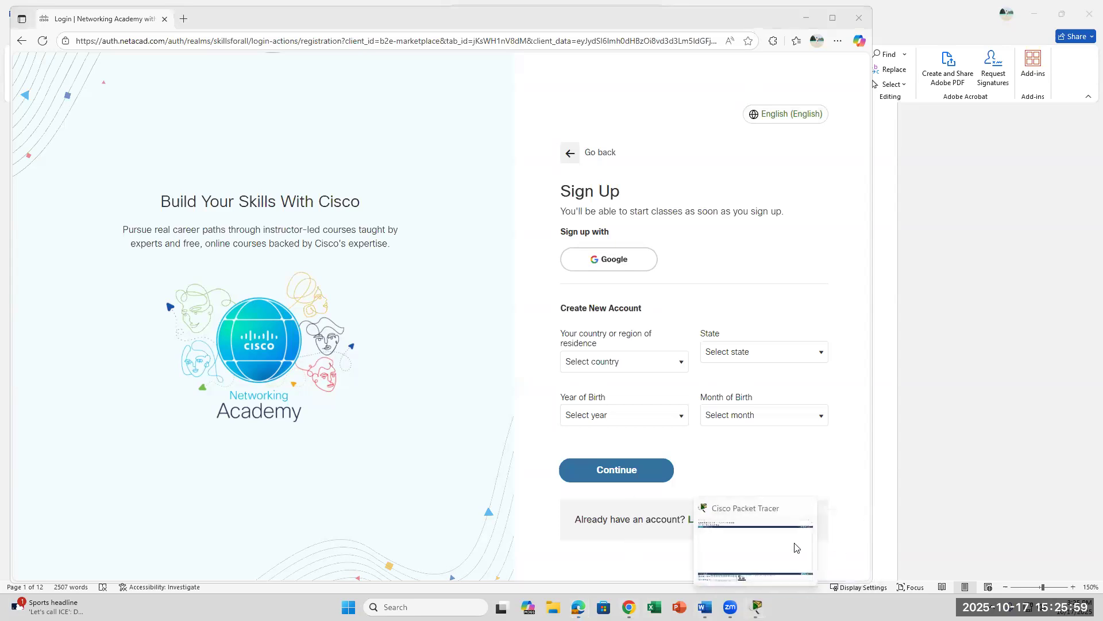
left_click(797, 546)
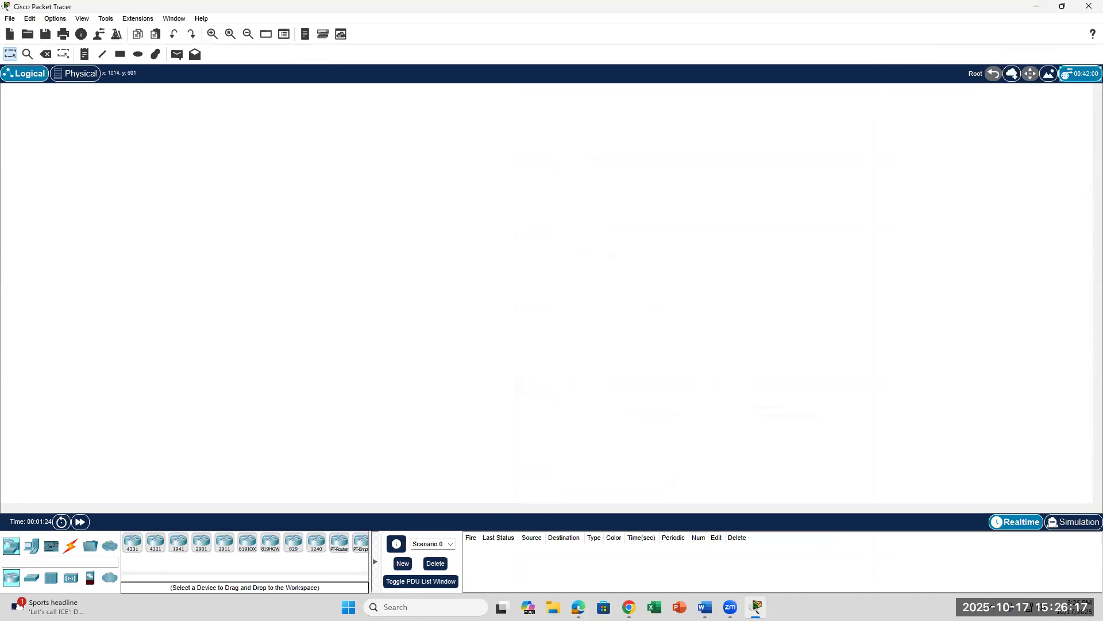
Step: Dismiss Windows Search twice, then minimise Packet Tracer to reveal the NetAcad Sign Up page
left_click(402, 607)
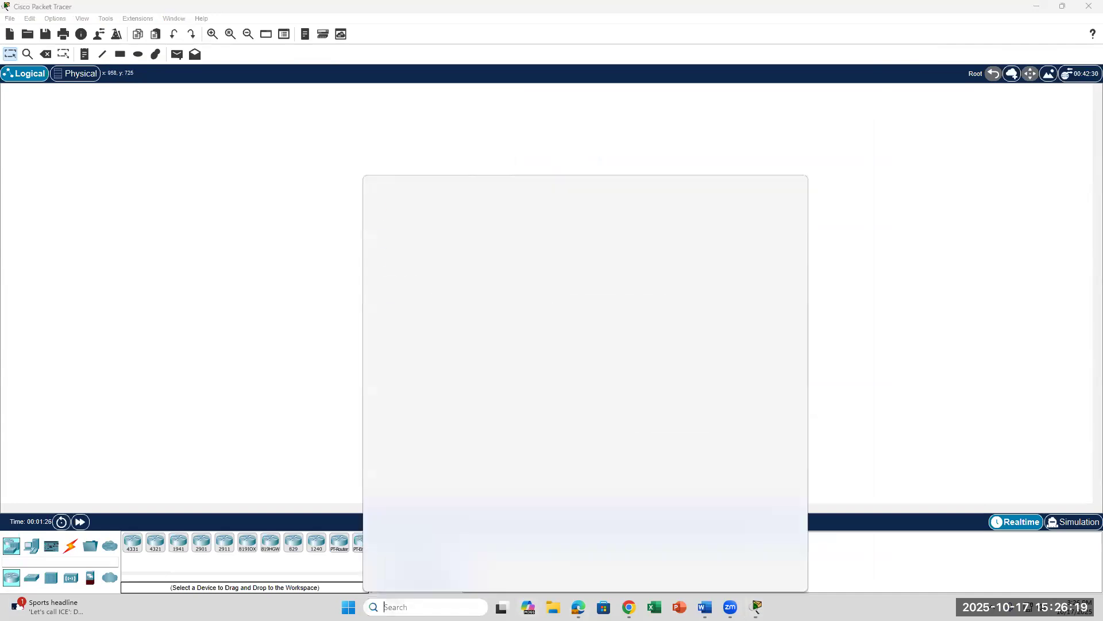
left_click(914, 344)
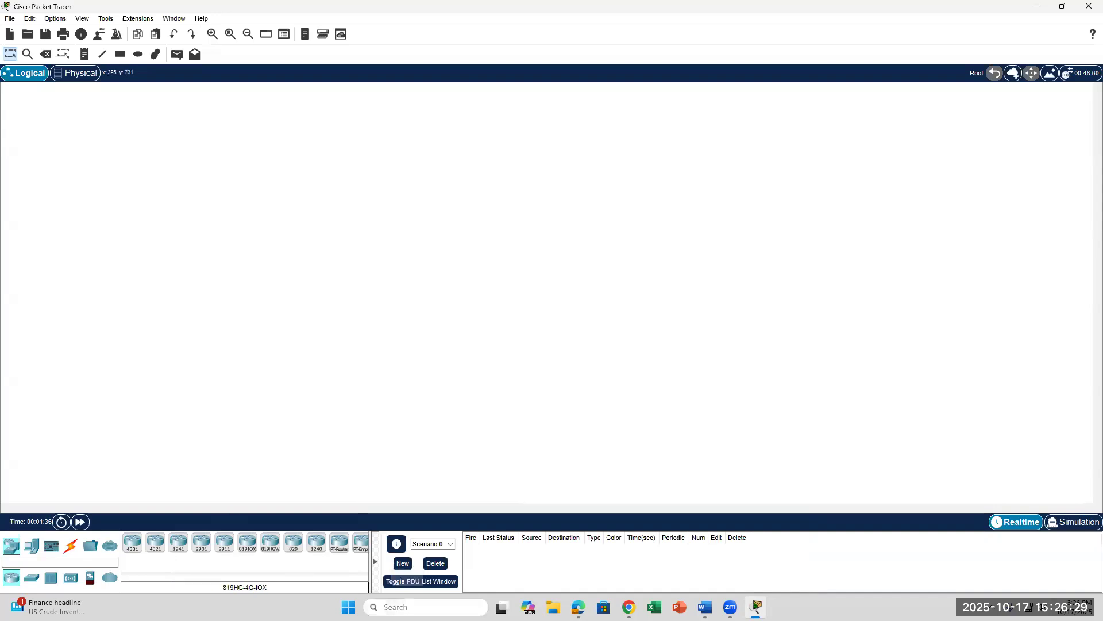
left_click(417, 606)
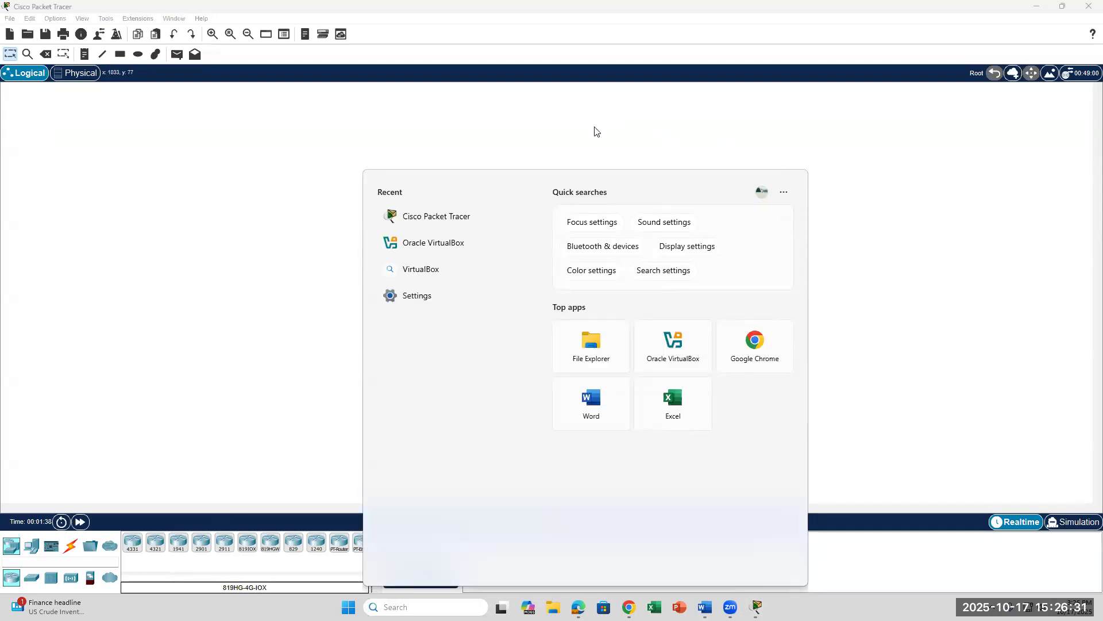
left_click(570, 166)
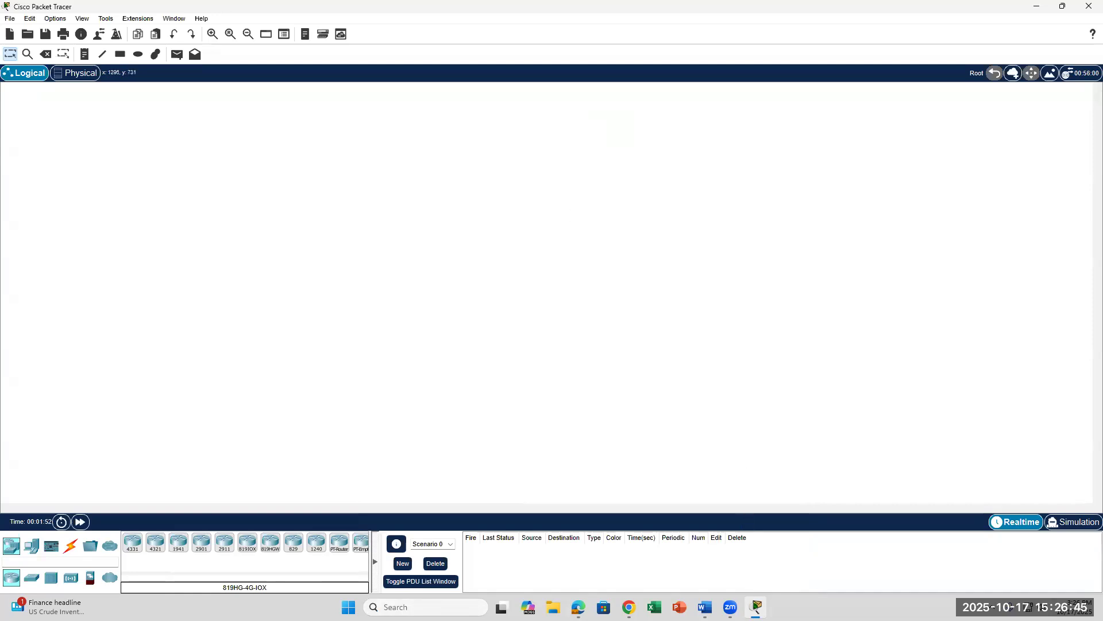
left_click(756, 607)
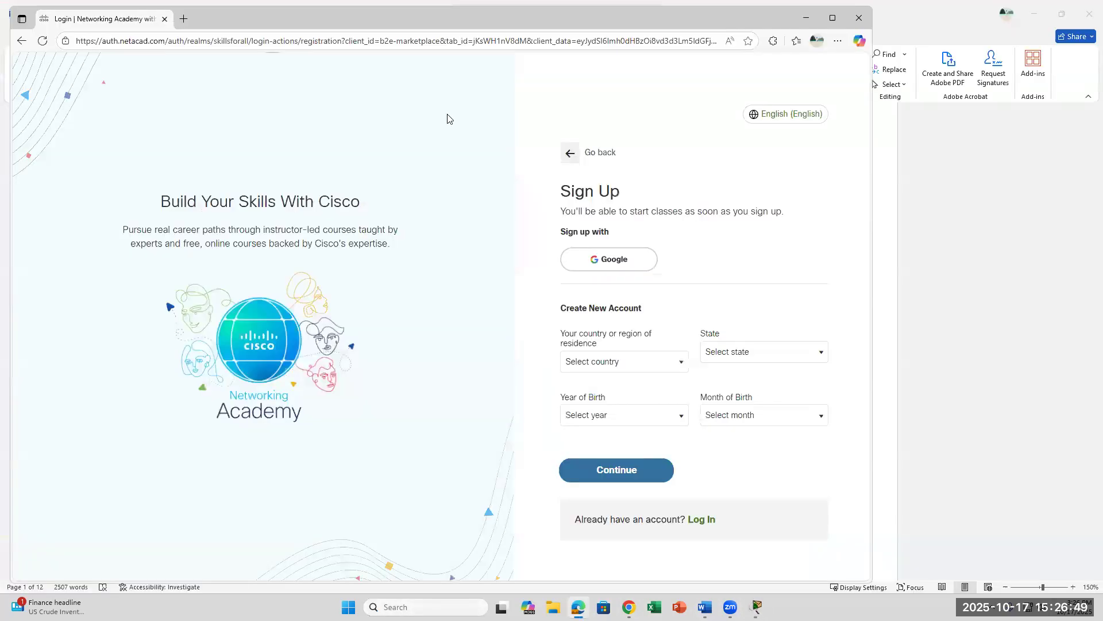
Step: Return to the NetAcad login page, exit and log out of Packet Tracer, then open Windows Search
left_click(21, 40)
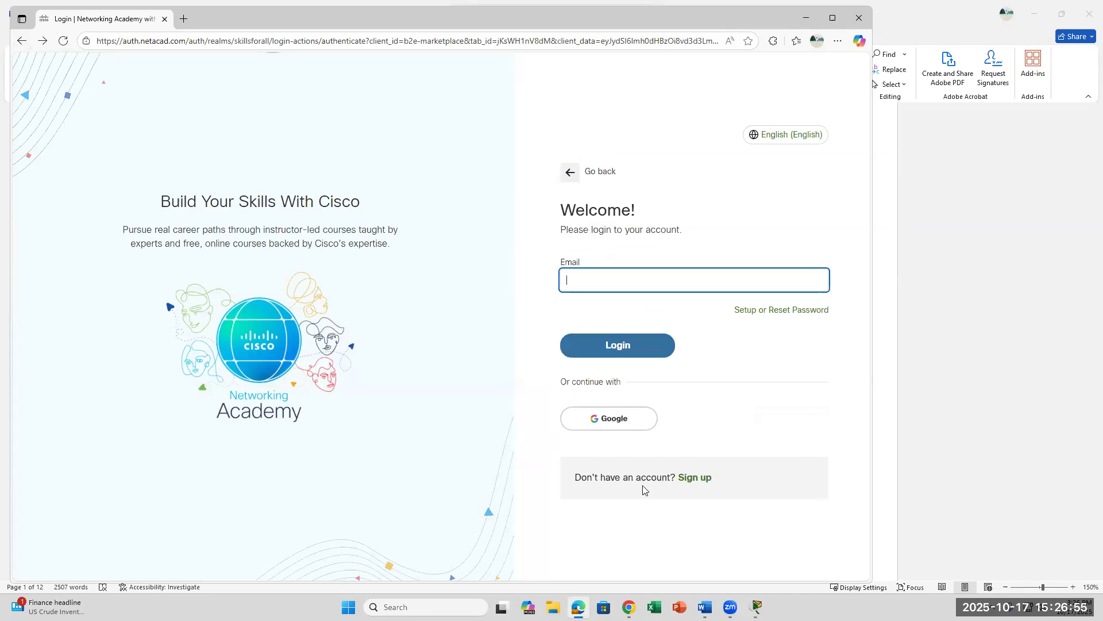
left_click(756, 607)
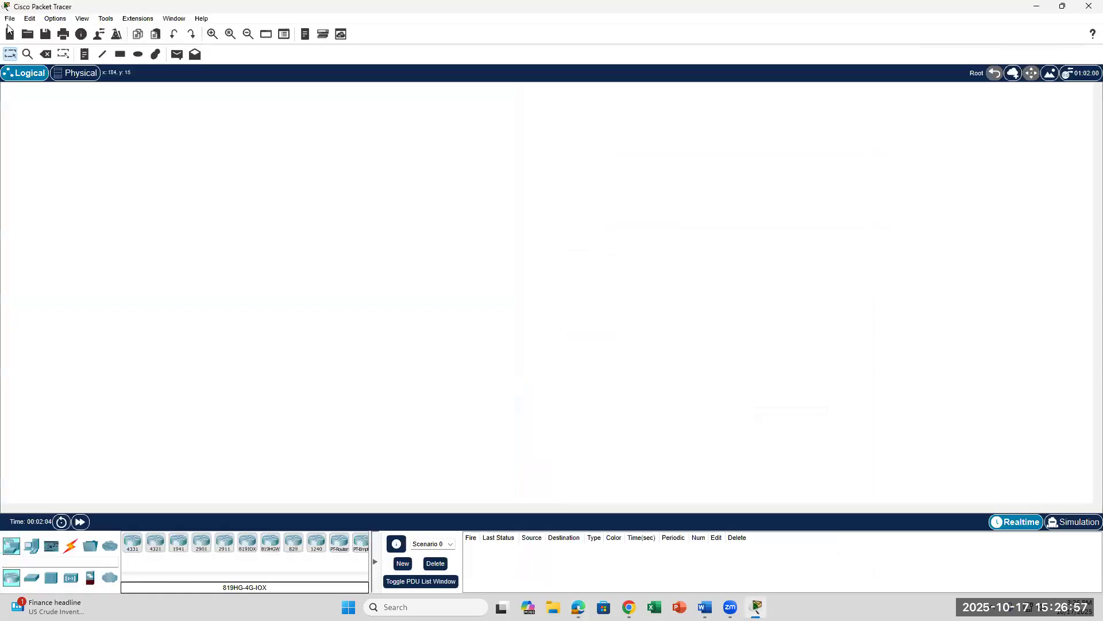
left_click(10, 18)
left_click(58, 179)
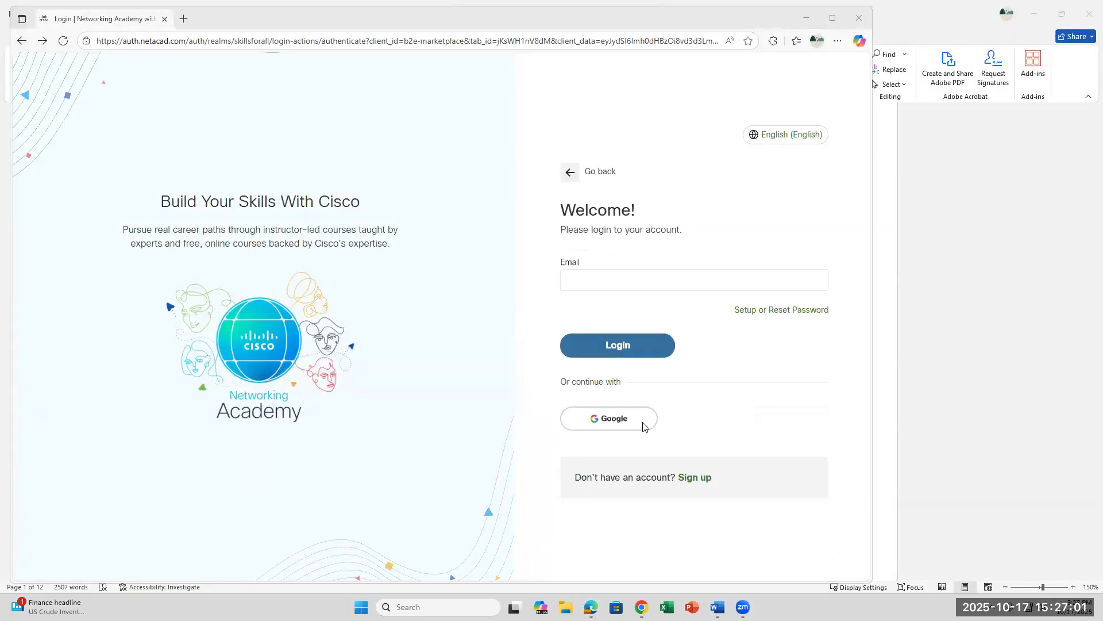
mouse_move(642, 608)
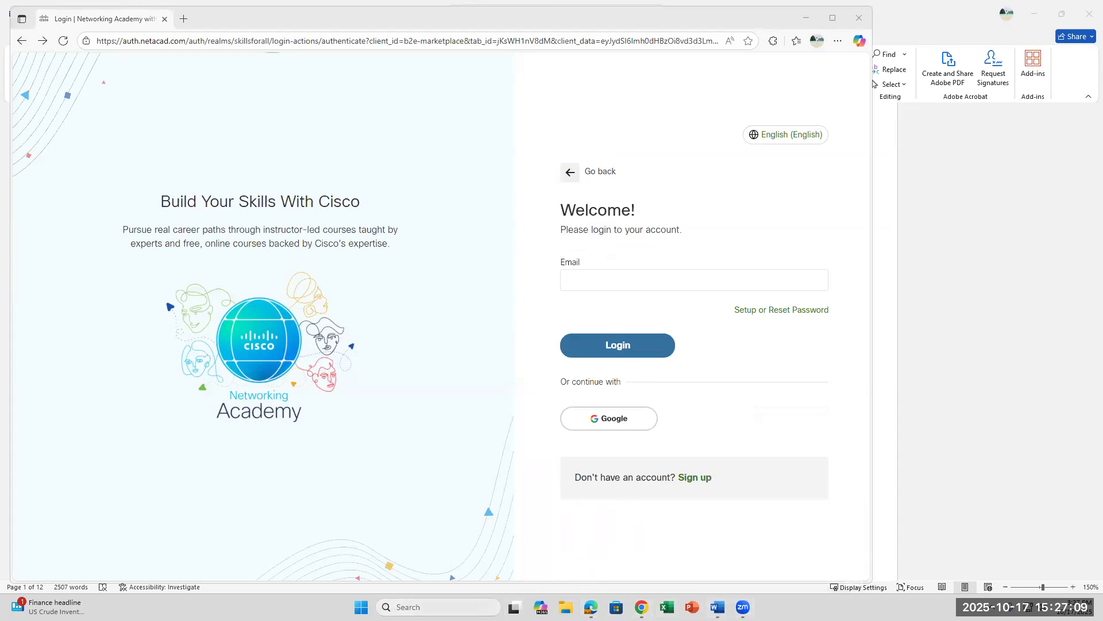
left_click(426, 607)
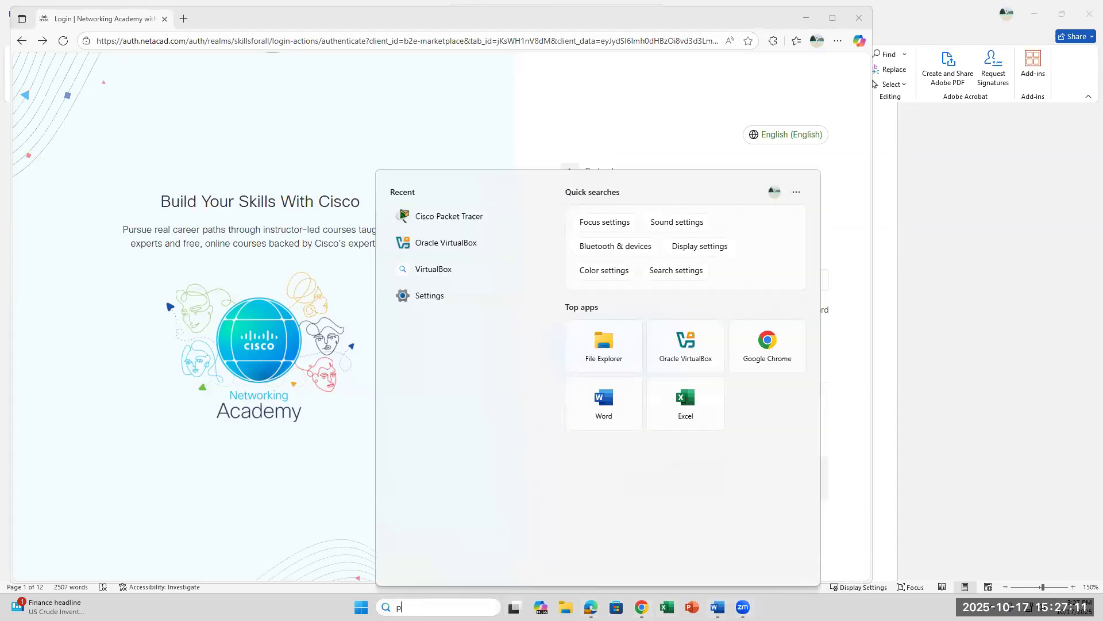
Step: Search 'packet' and press Enter to relaunch Cisco Packet Tracer
type("packet")
key("Return")
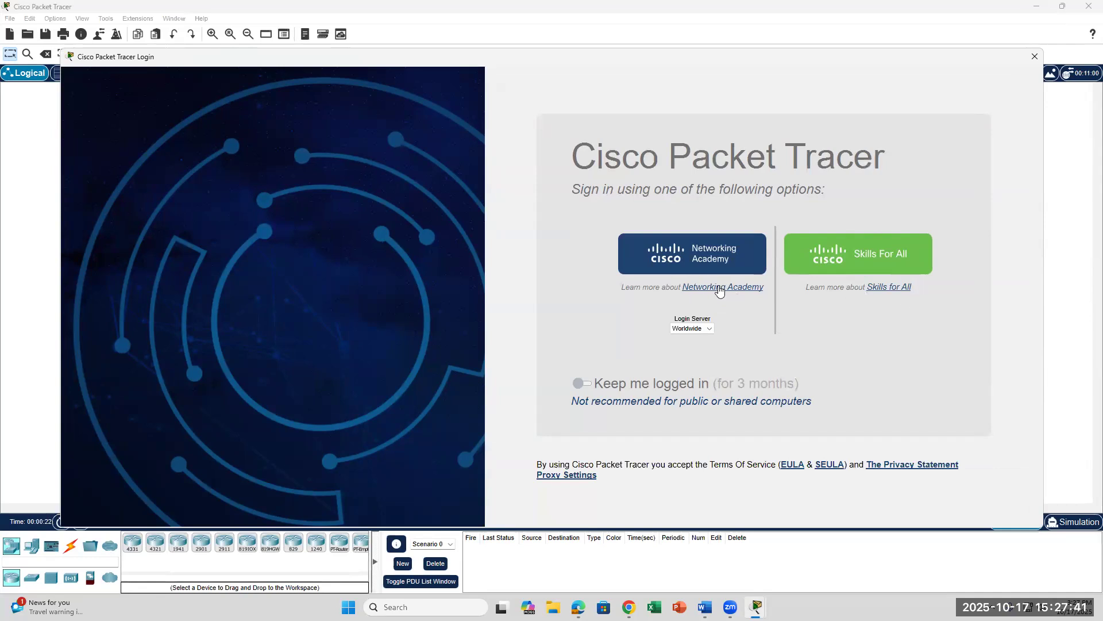
Step: Sign in to Networking Academy via Skills for All with the account email and password, then return to Packet Tracer
left_click(900, 291)
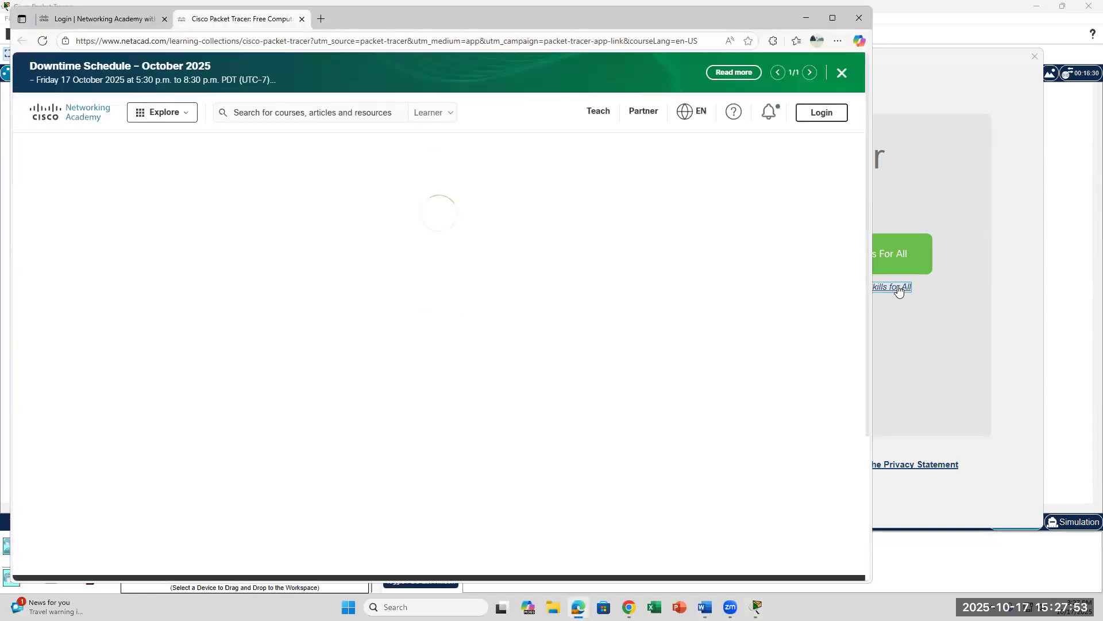
left_click(815, 117)
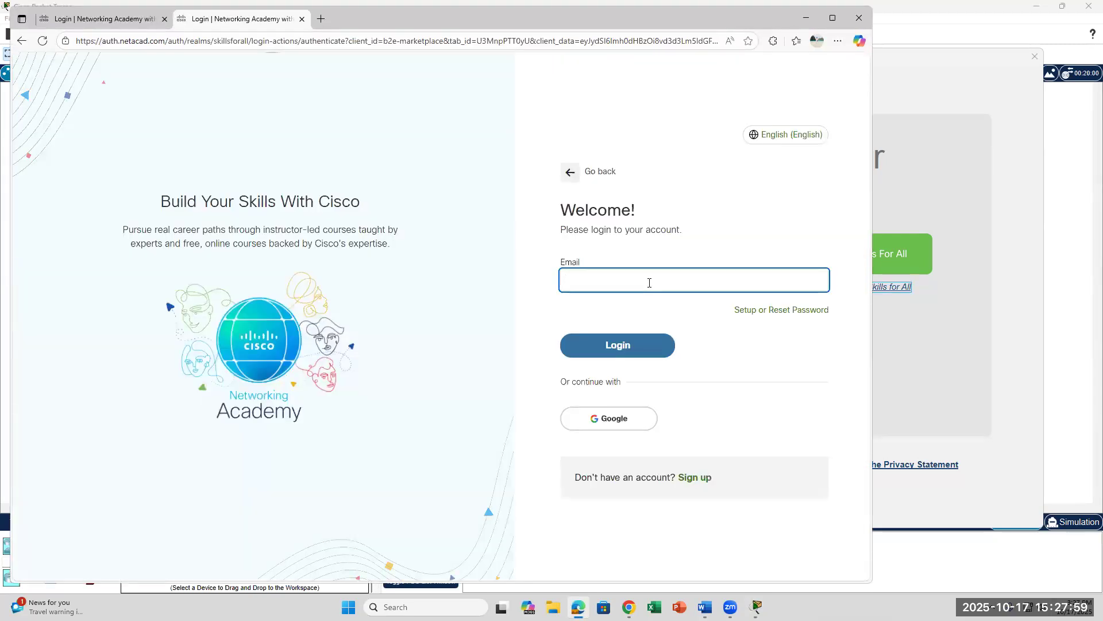
left_click(658, 339)
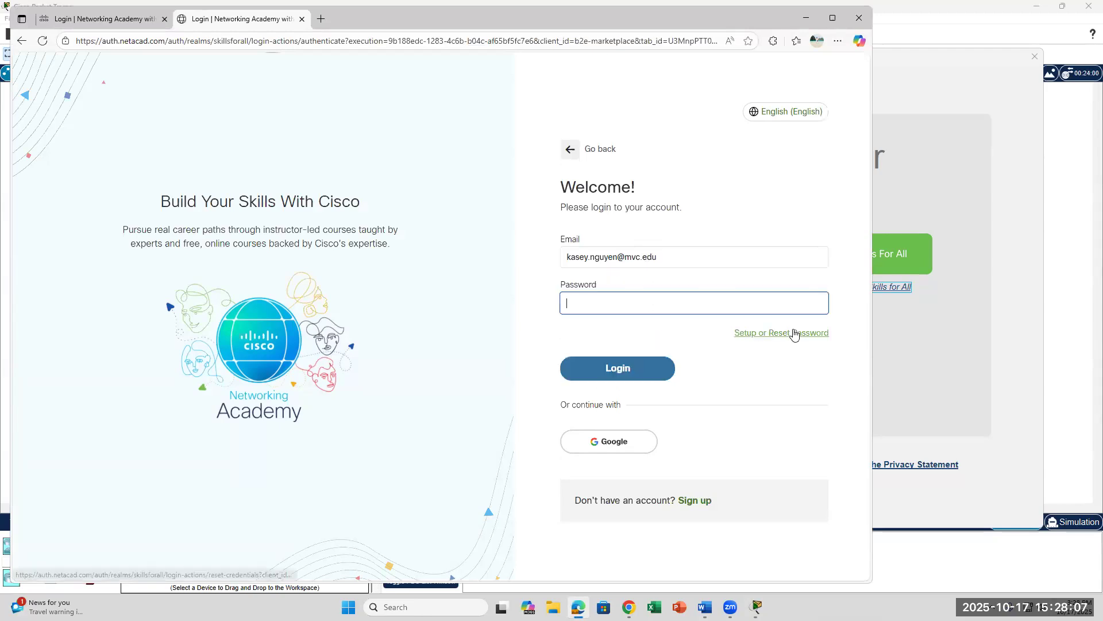
type("••••••")
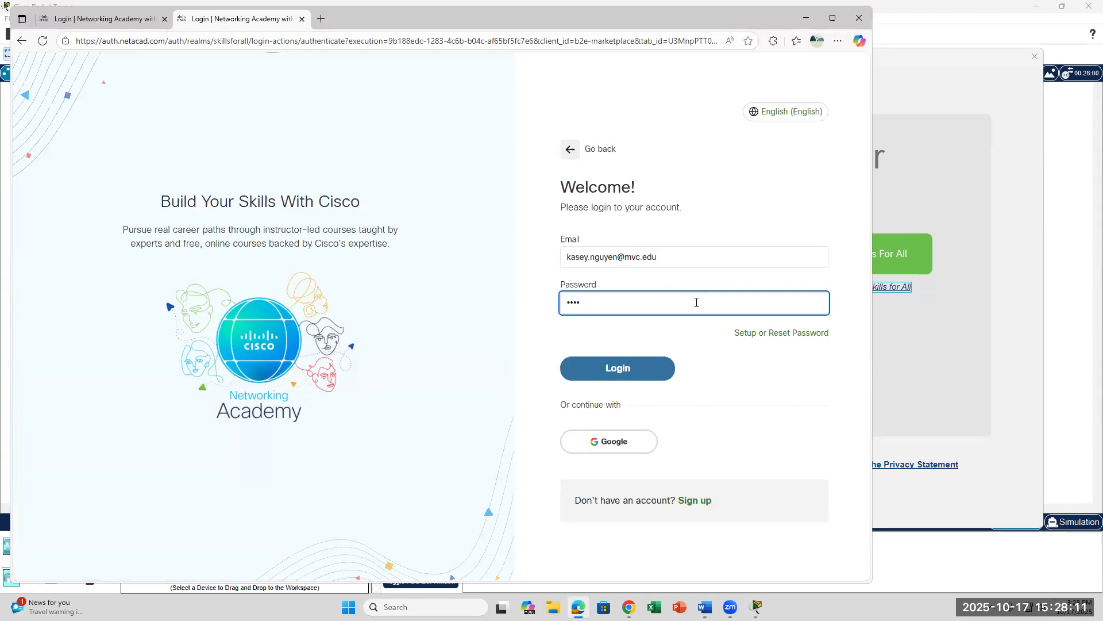
key("BackSpace")
key("BackSpace")
key("BackSpace")
key("BackSpace")
type("••••••••")
key("Return")
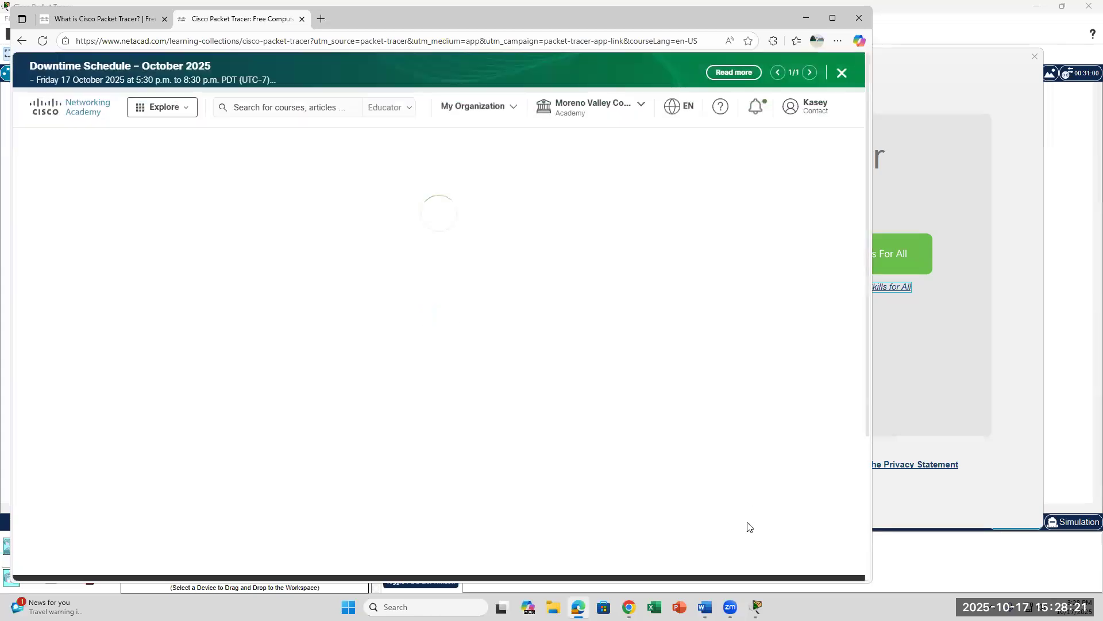
mouse_move(756, 607)
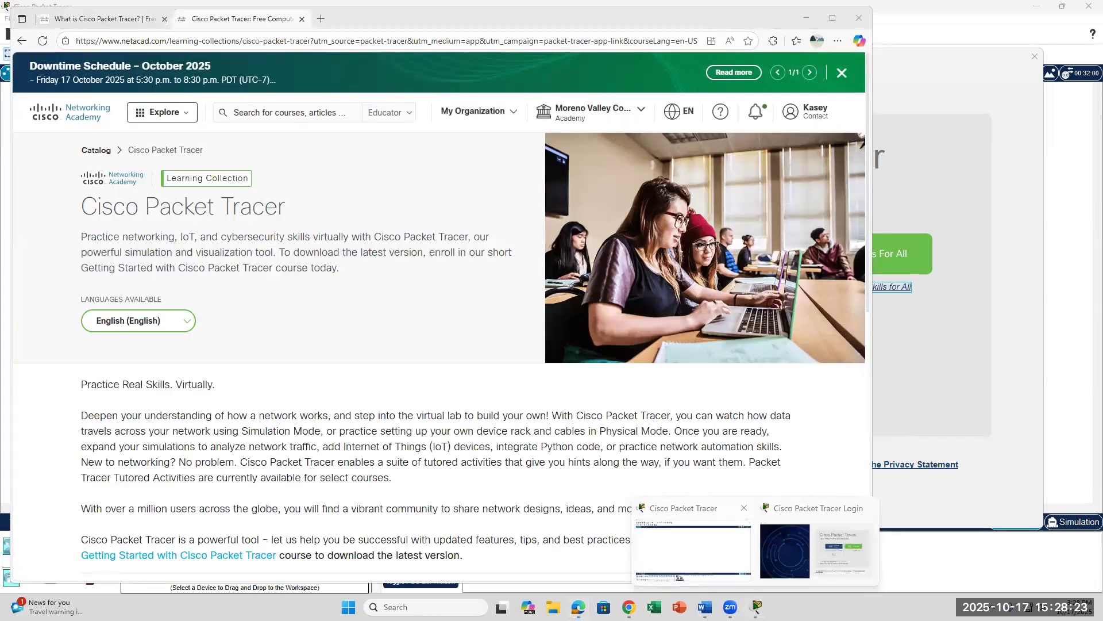
left_click(828, 508)
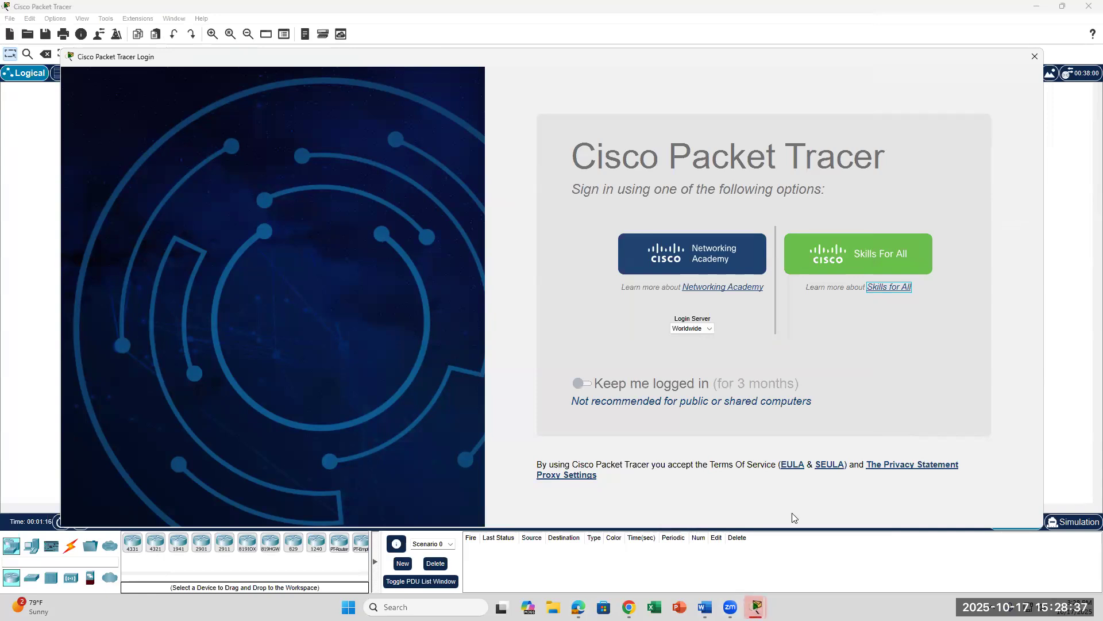
Step: Open the Skills for All Packet Tracer page from the sign-in window and close the duplicate tab
left_click(629, 607)
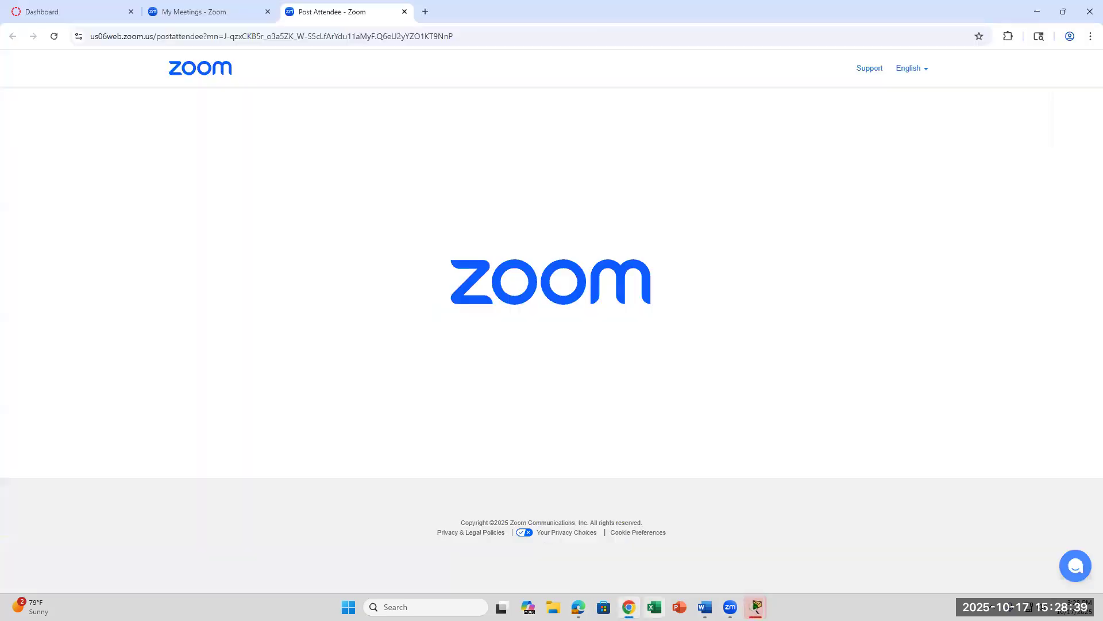
mouse_move(756, 606)
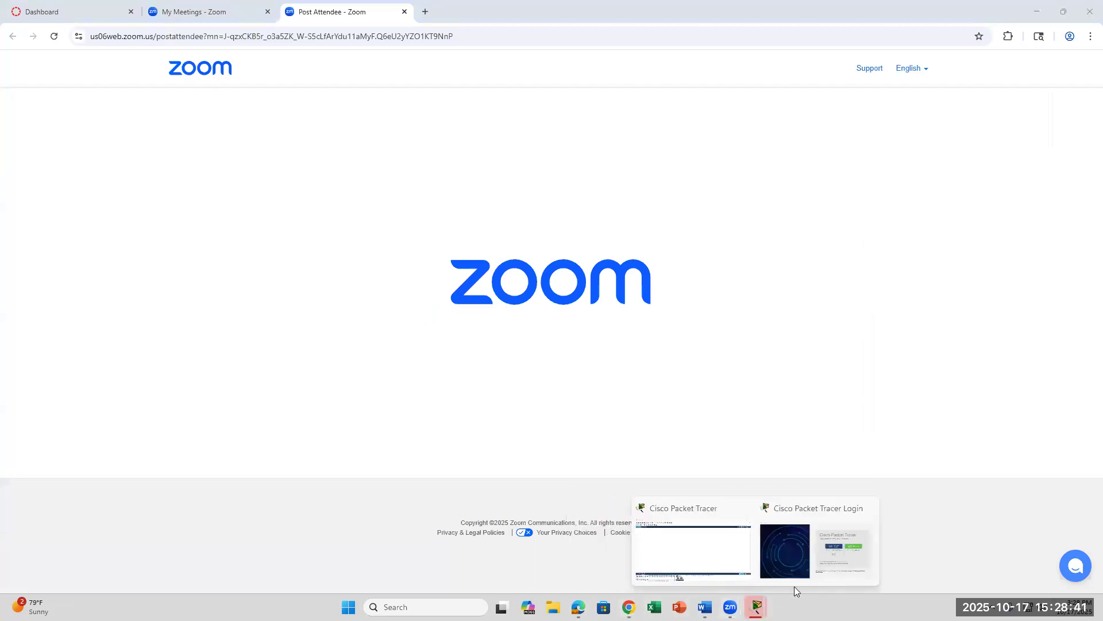
left_click(793, 578)
left_click(891, 287)
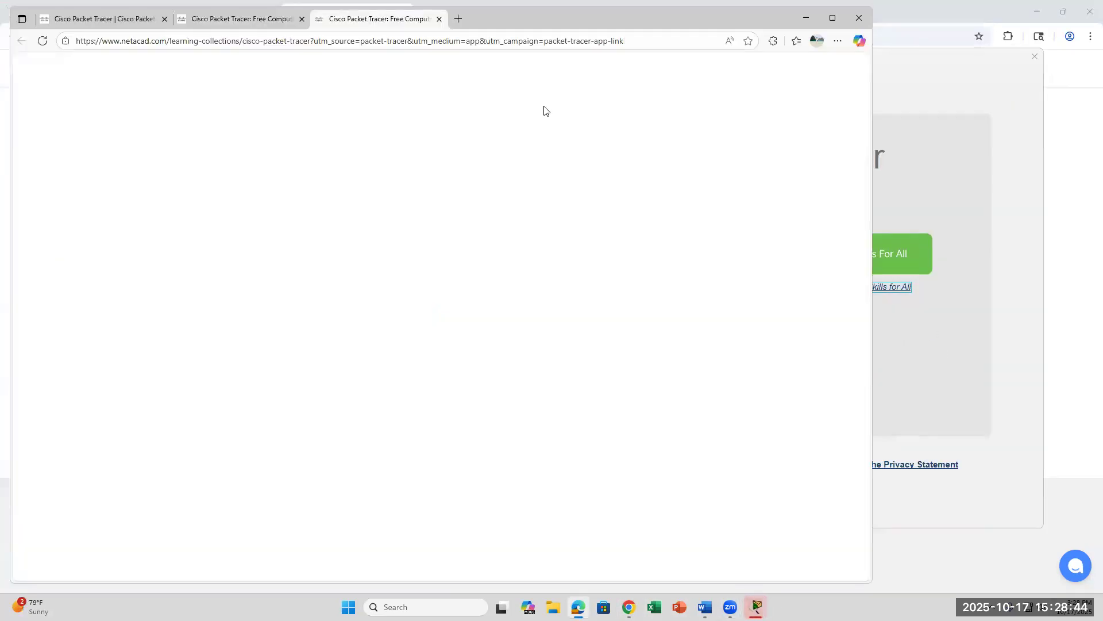
left_click(300, 19)
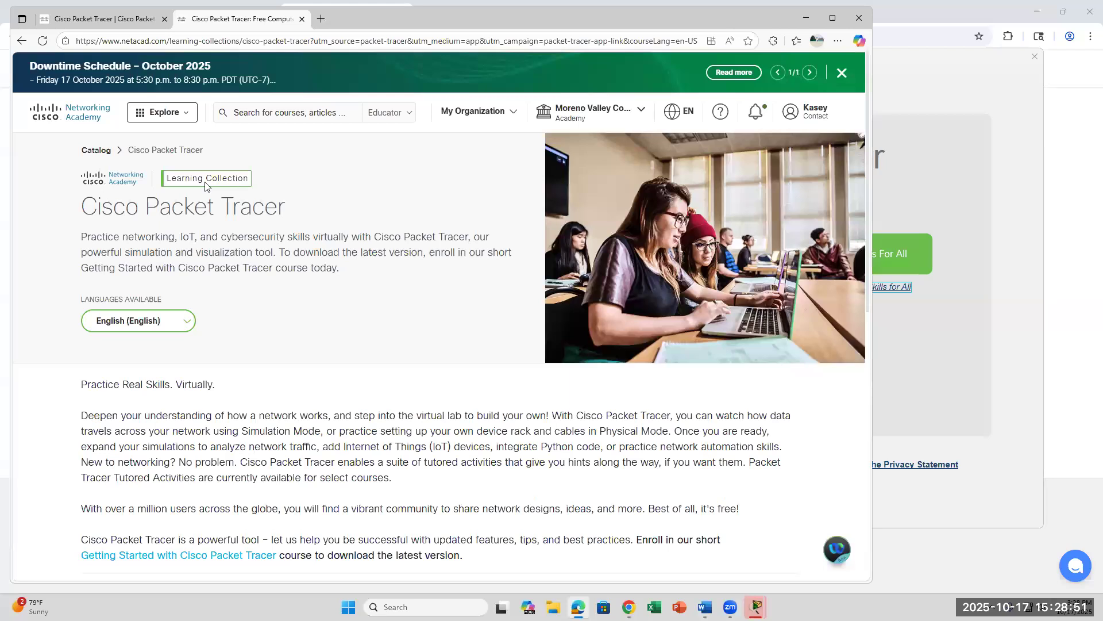
Step: Scroll through the collection's course cards, highlighting the note about downloading the latest version
scroll(441, 289, "down", 4)
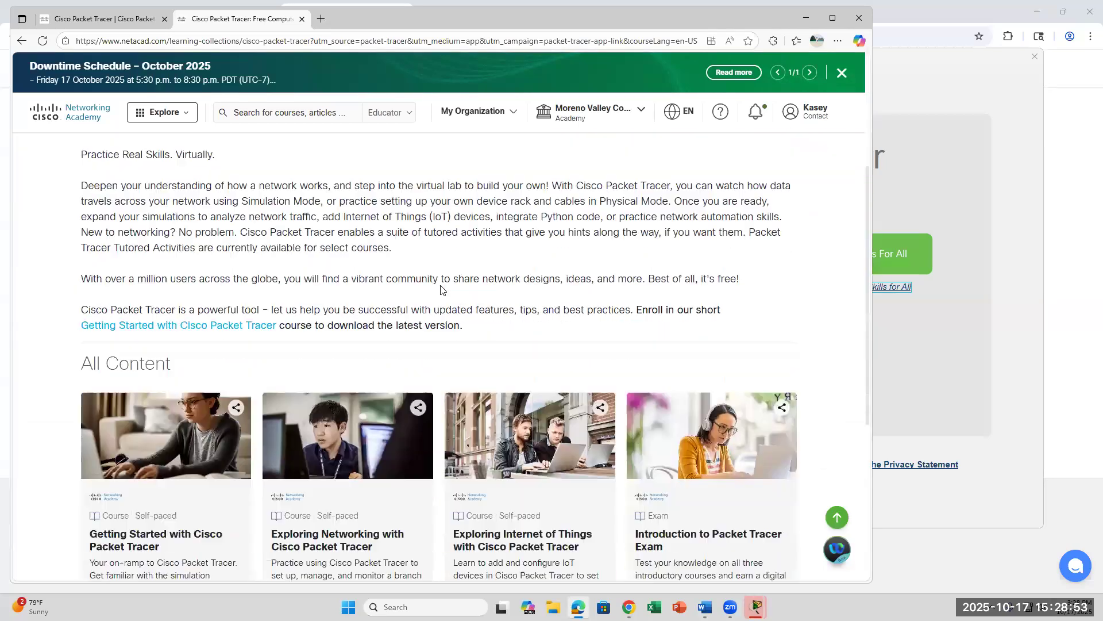
scroll(440, 290, "up", 3)
scroll(440, 290, "down", 2)
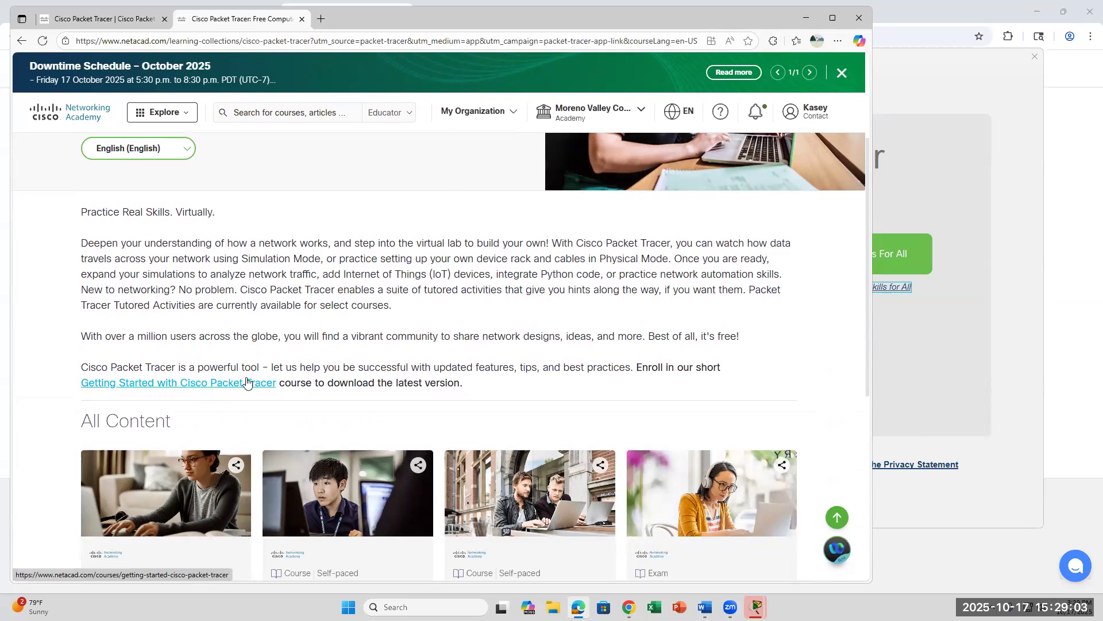
scroll(387, 220, "down", 3)
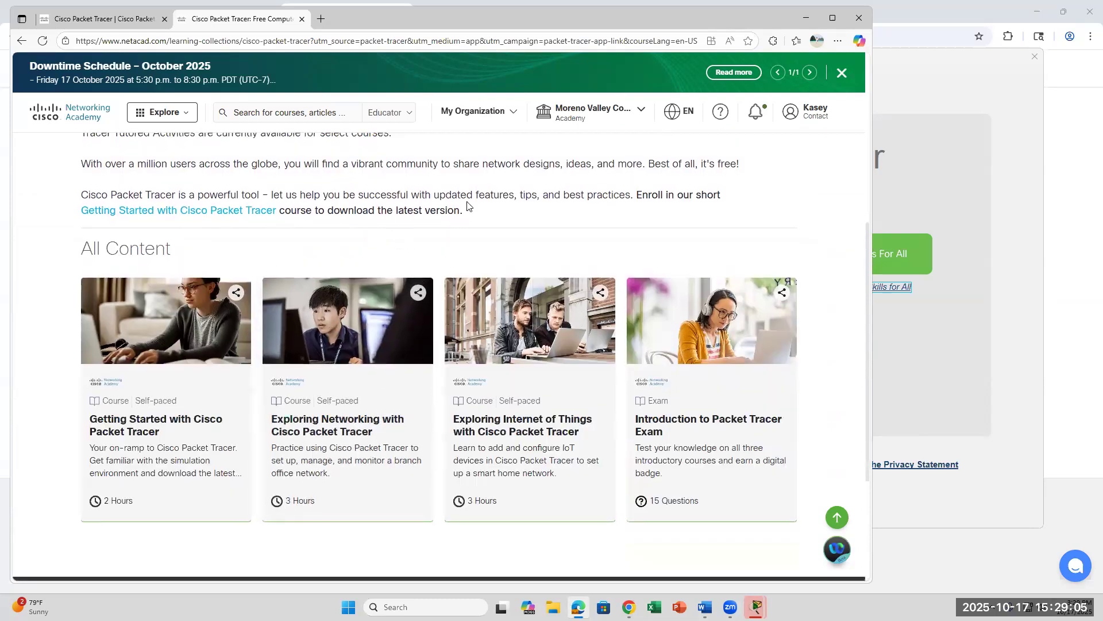
left_click_drag(469, 211, 266, 213)
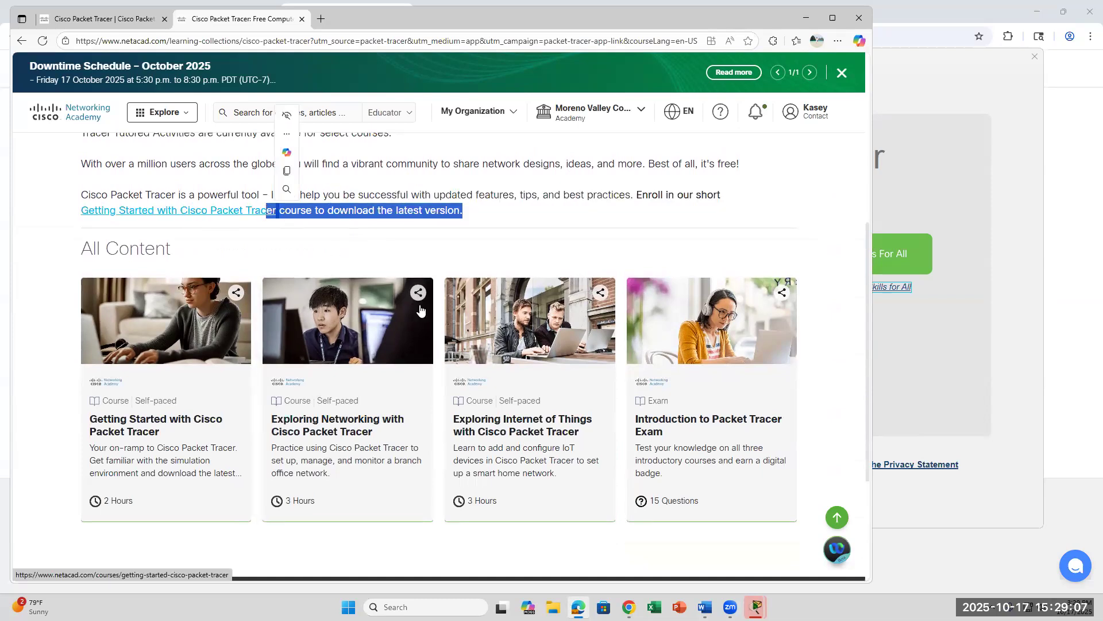
scroll(411, 325, "down", 1)
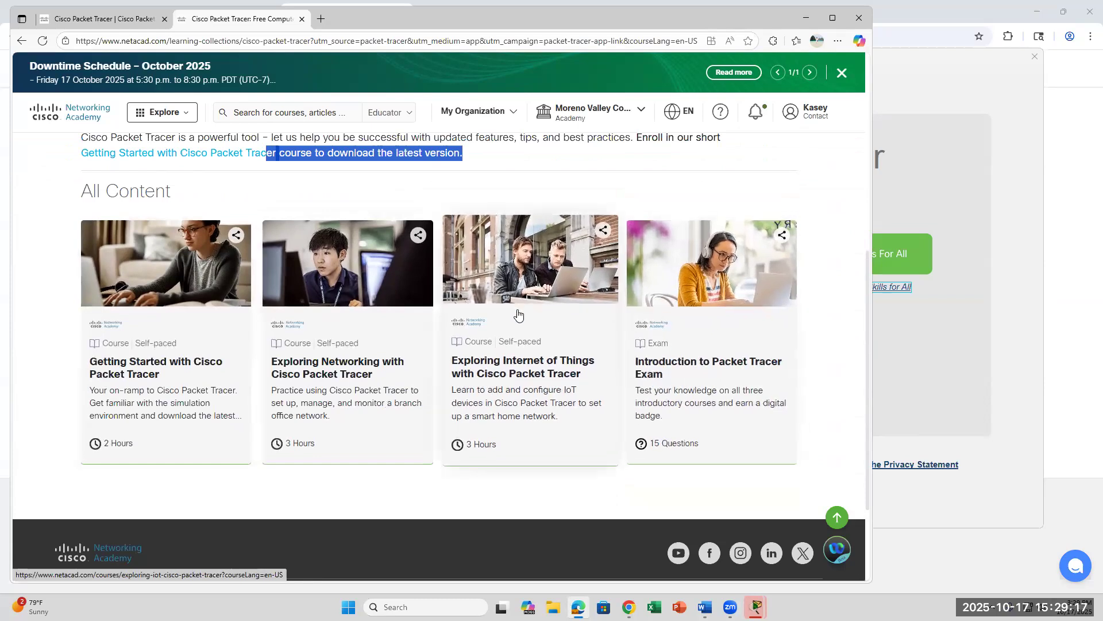
scroll(519, 314, "down", 2)
scroll(518, 314, "up", 5)
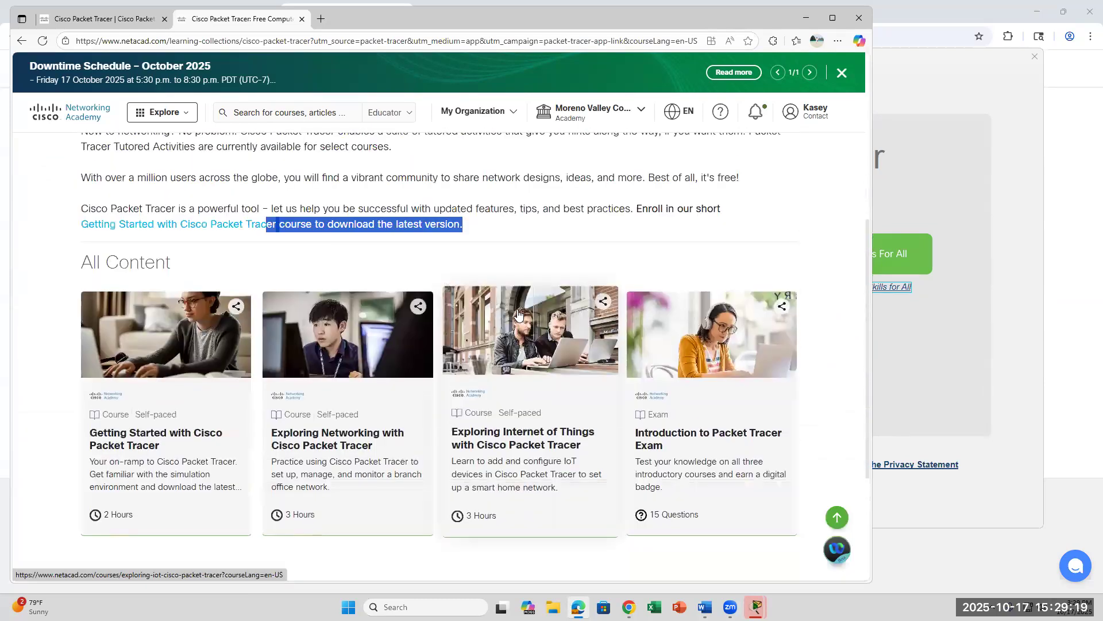
scroll(518, 314, "up", 3)
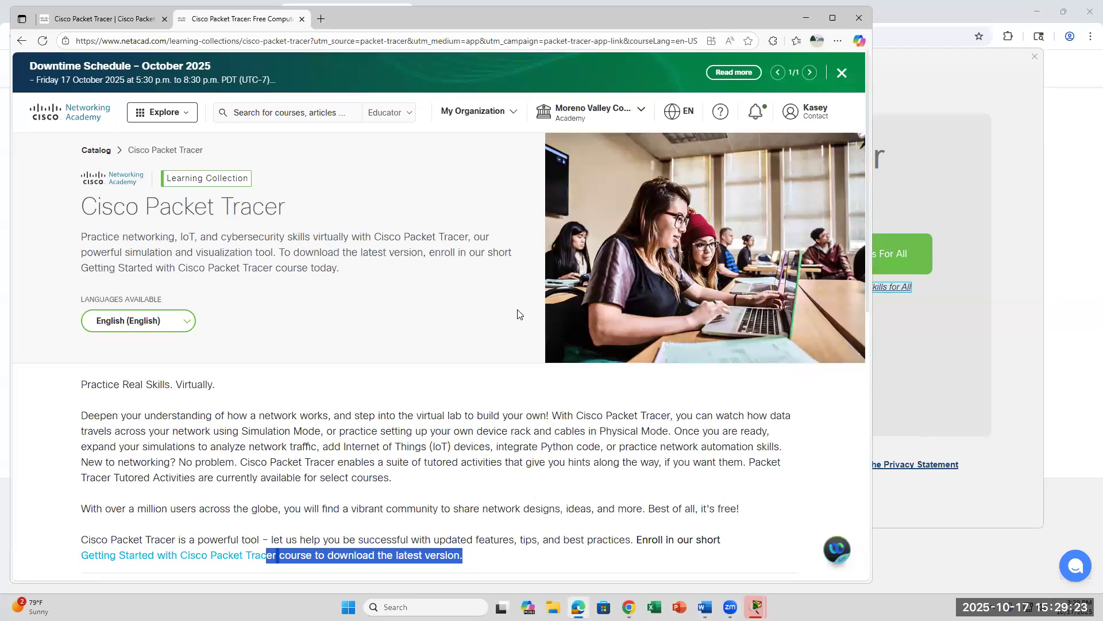
scroll(518, 314, "down", 9)
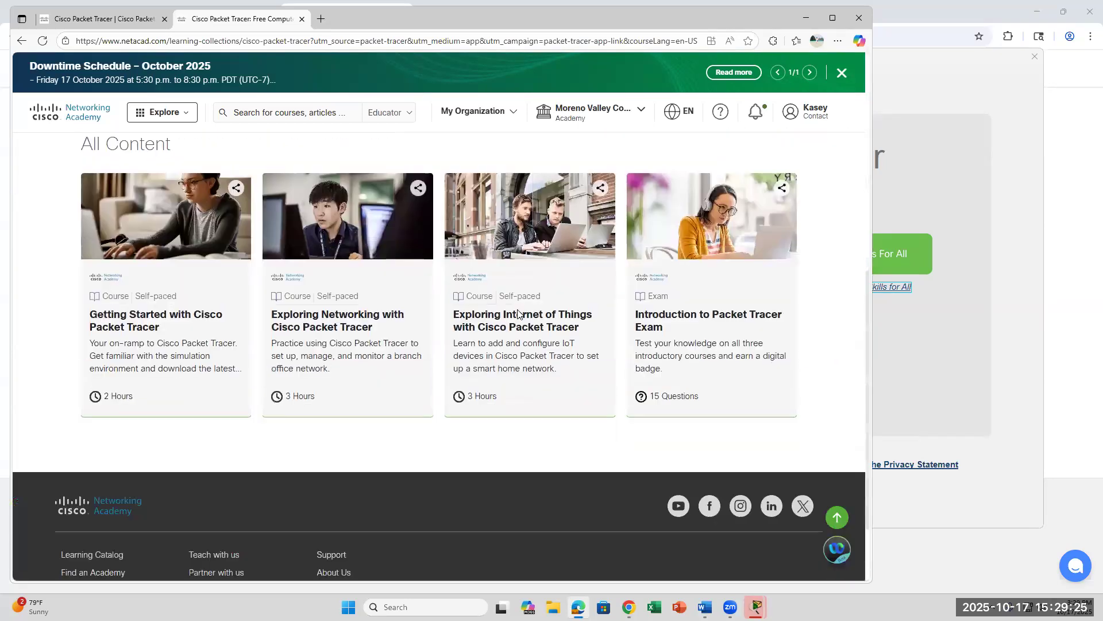
scroll(518, 313, "up", 3)
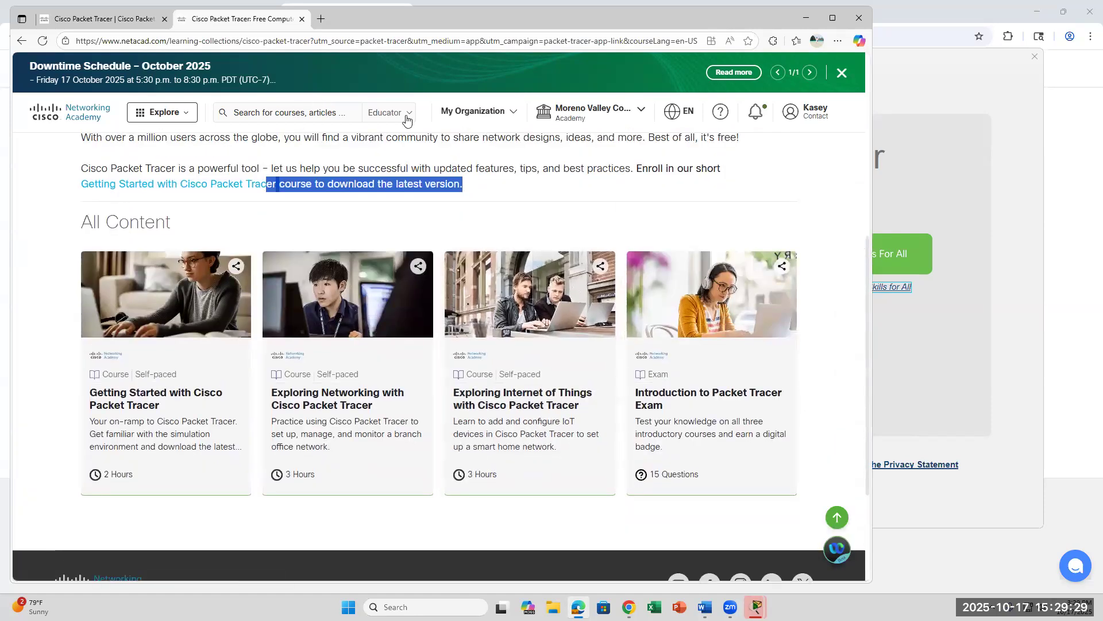
Step: Check the learner/educator view switch, then open the Learning Catalog and view all courses
left_click(407, 120)
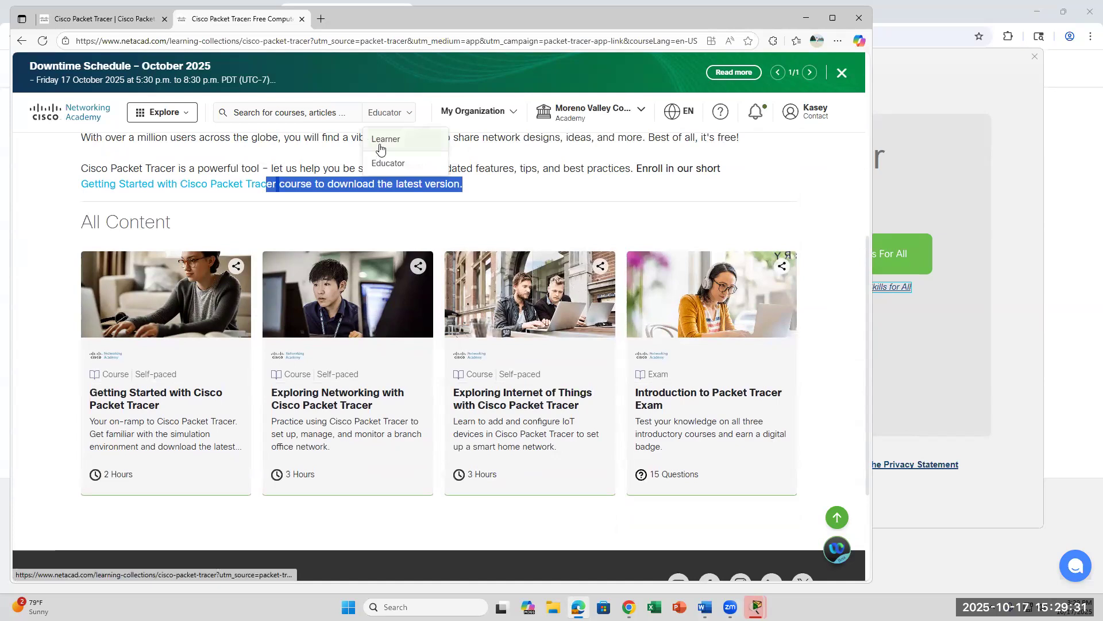
left_click(190, 118)
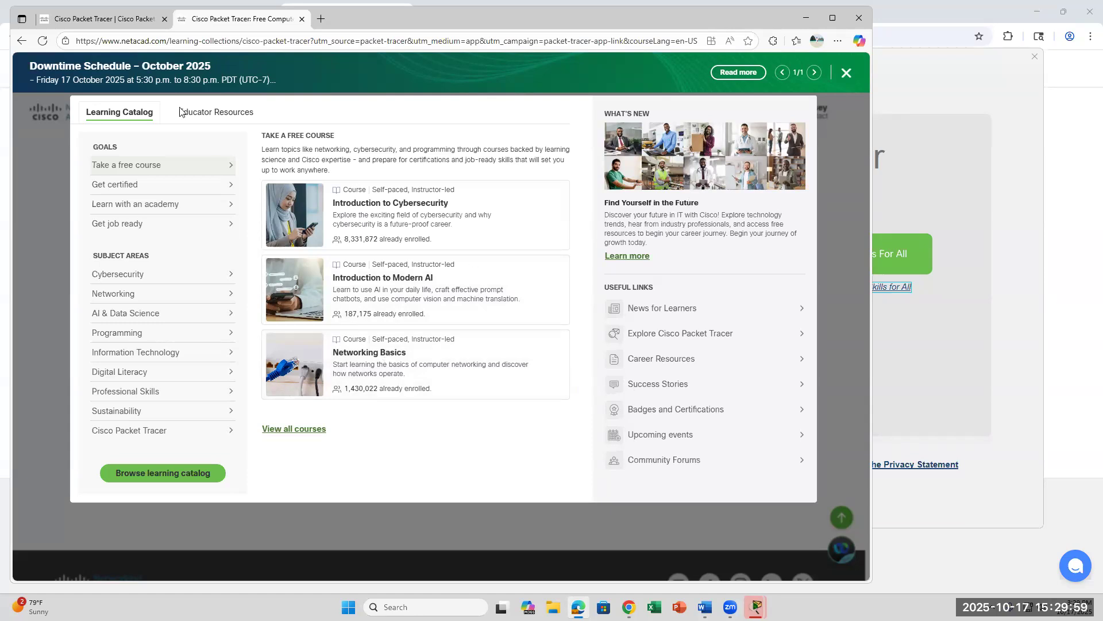
scroll(277, 154, "down", 5)
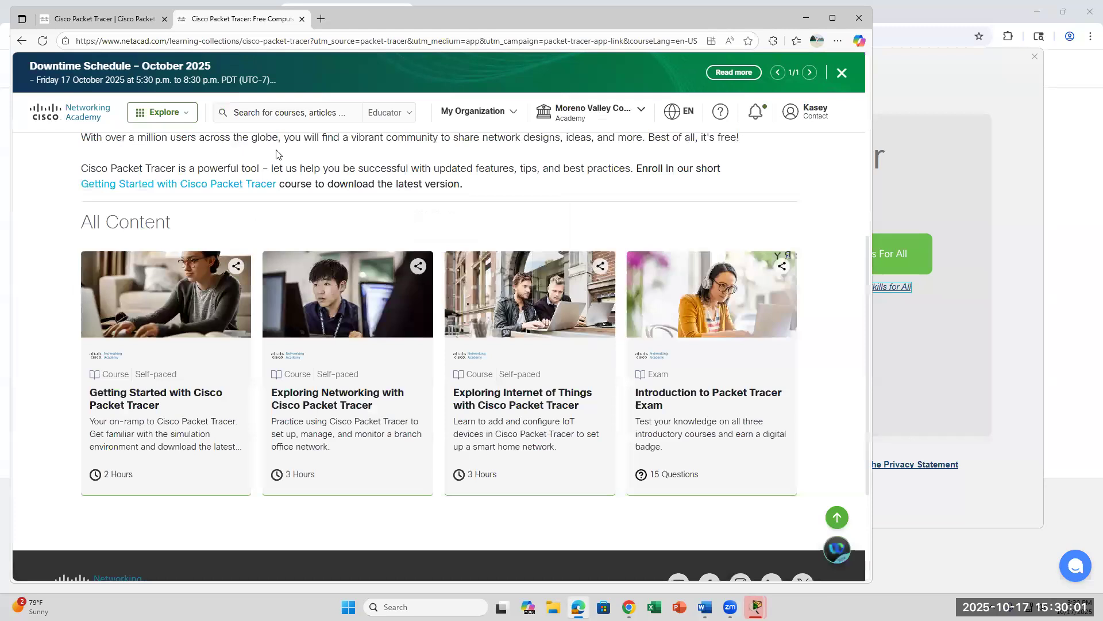
left_click(182, 114)
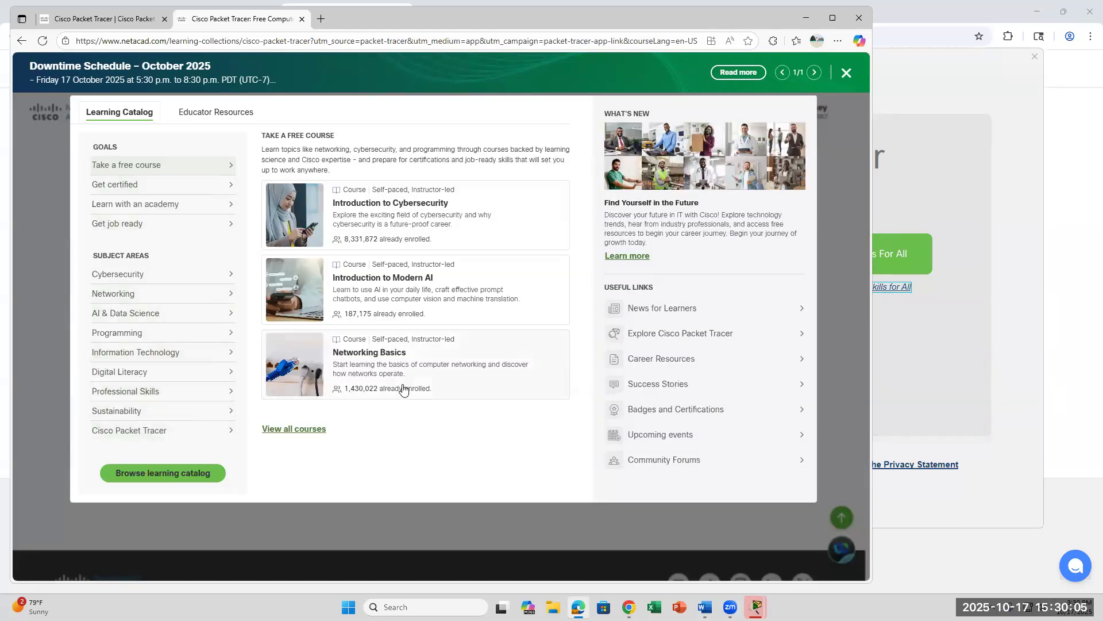
left_click(289, 431)
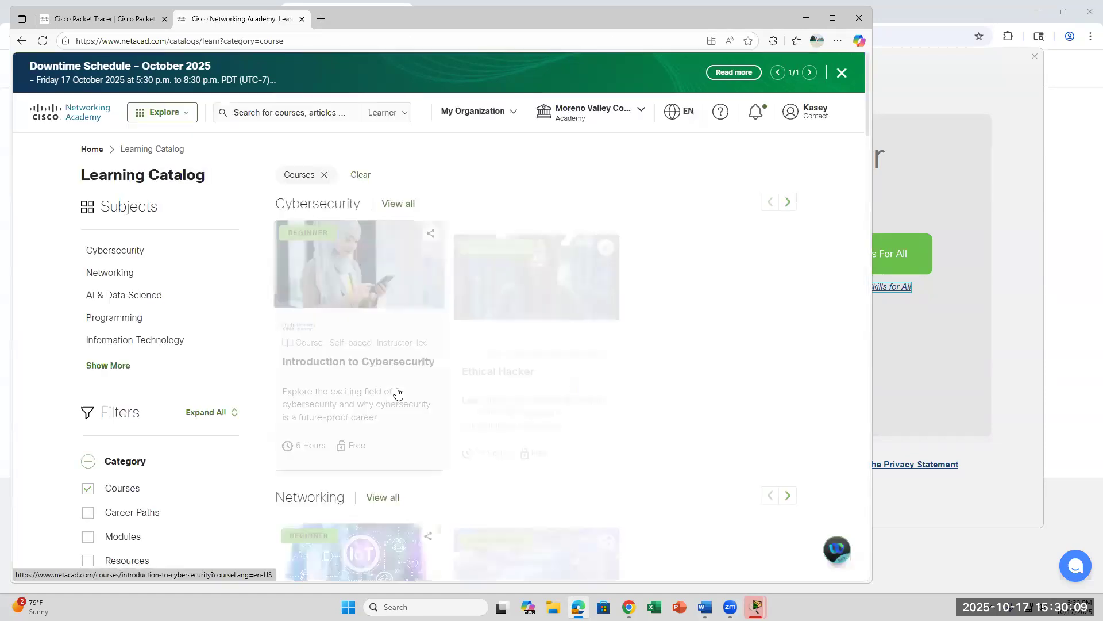
scroll(397, 392, "down", 7)
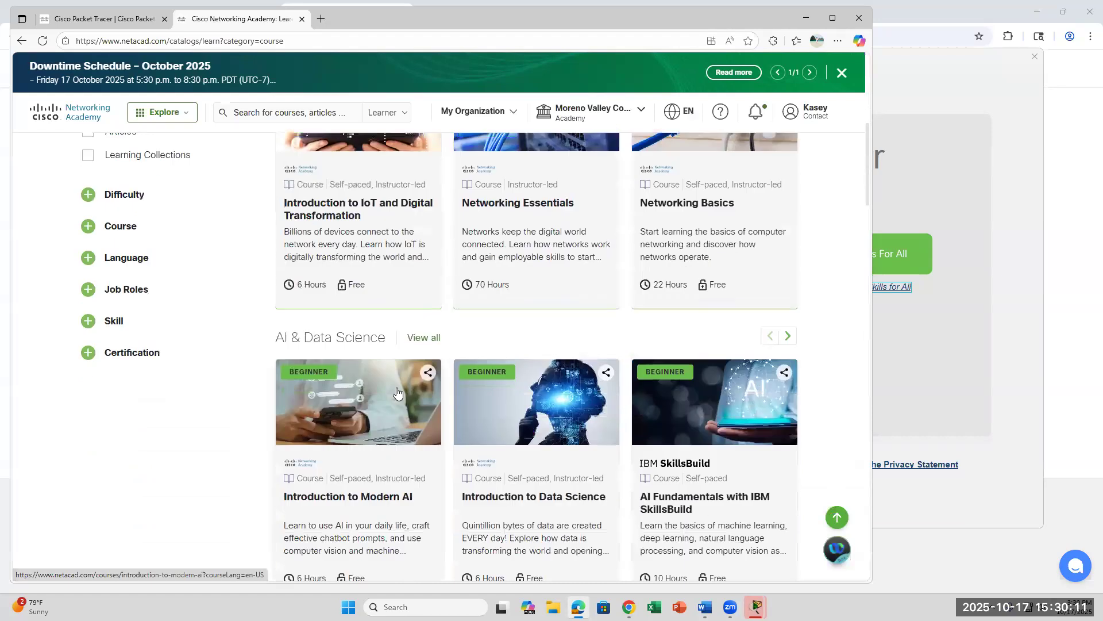
scroll(397, 393, "down", 1)
scroll(397, 392, "down", 2)
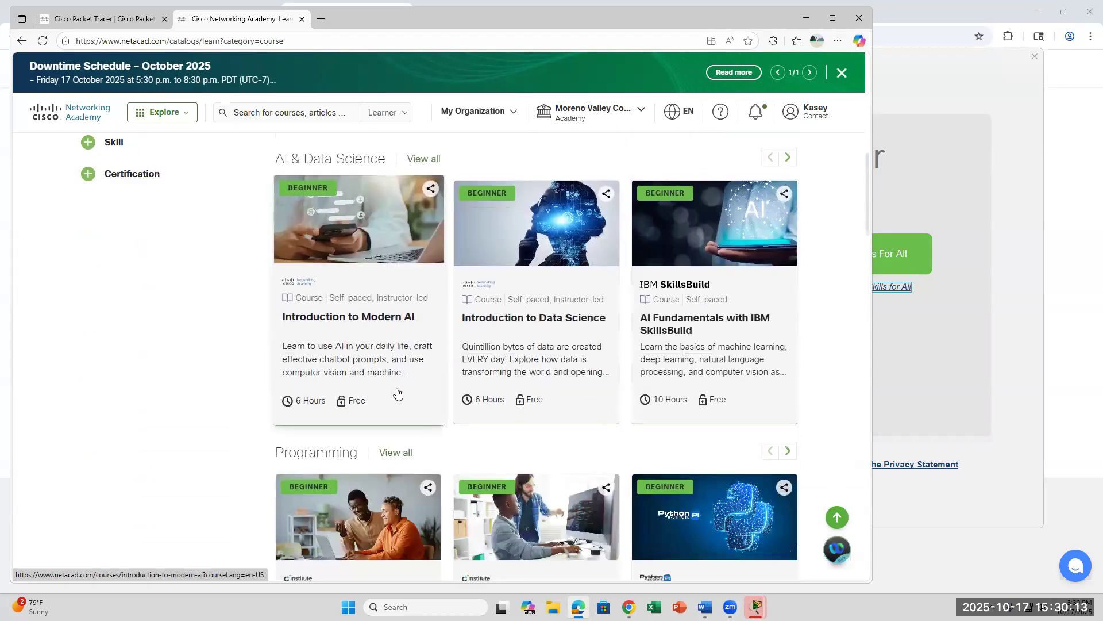
scroll(397, 392, "down", 5)
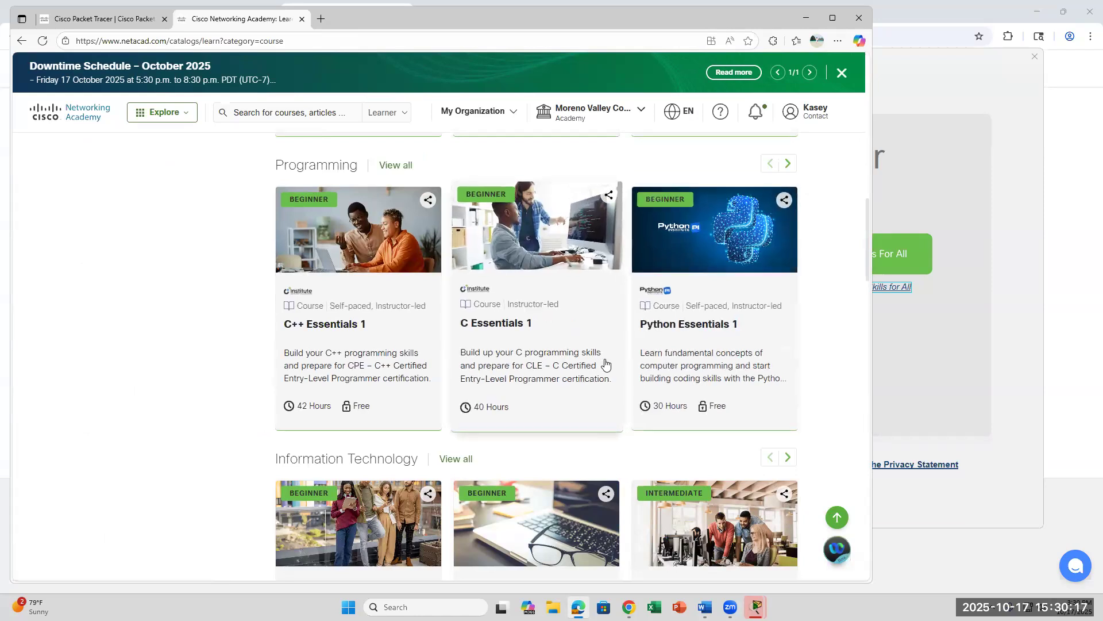
scroll(606, 361, "down", 3)
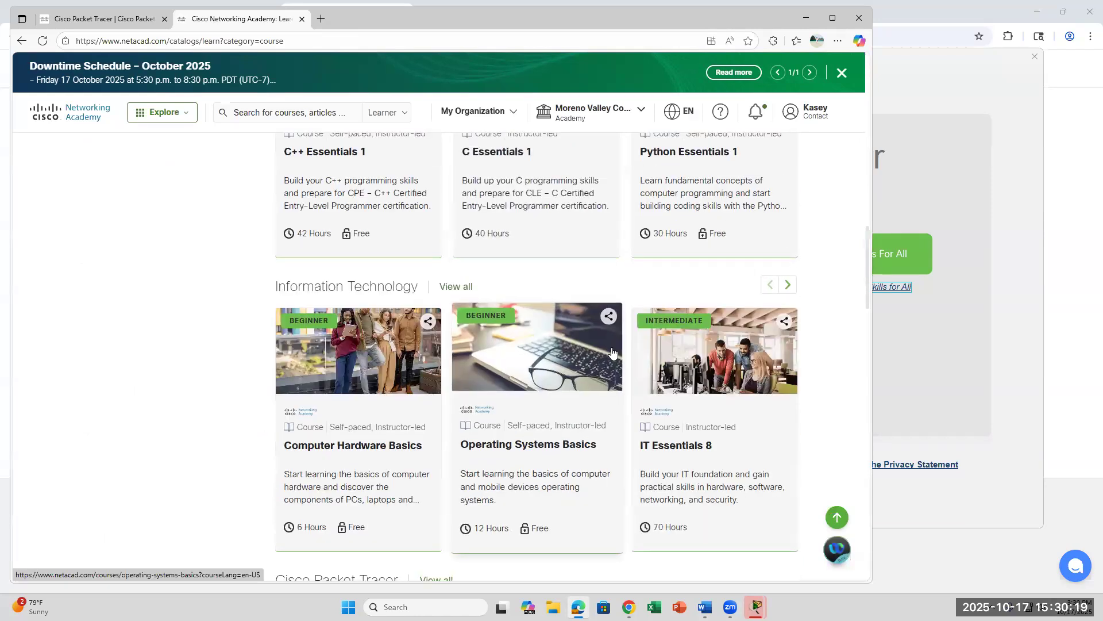
scroll(534, 356, "down", 2)
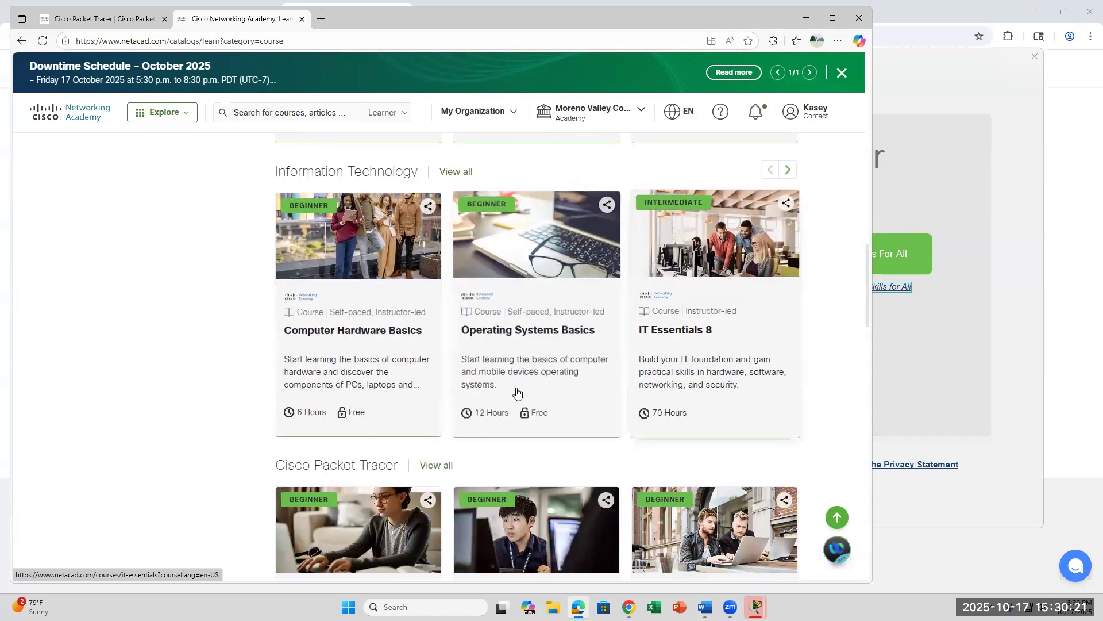
scroll(514, 388, "up", 2)
scroll(520, 406, "down", 2)
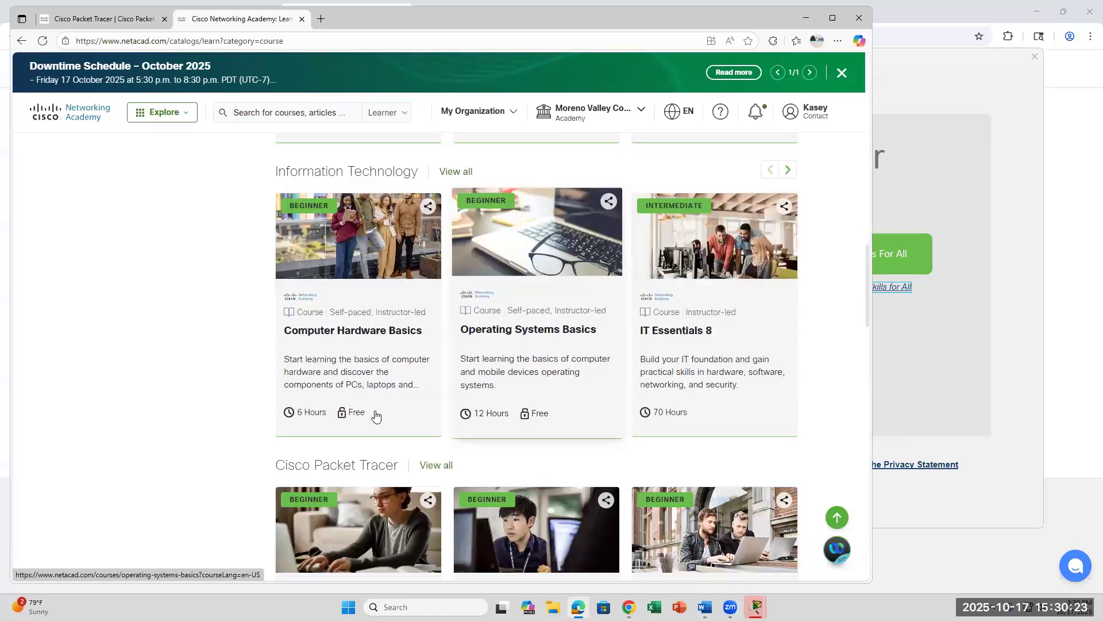
left_click(357, 412)
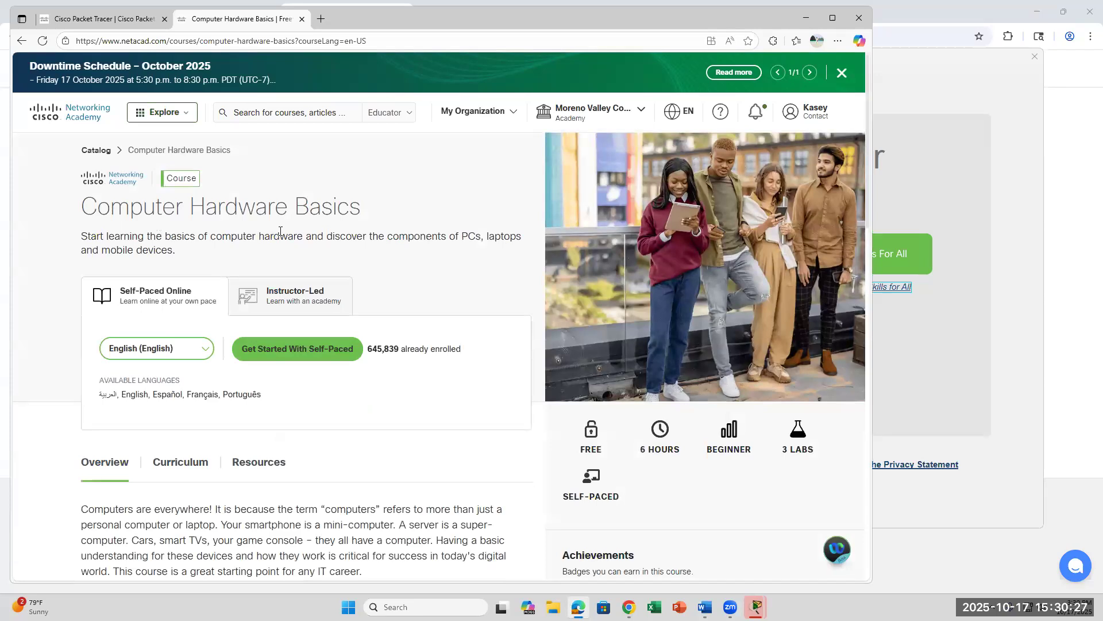
left_click(22, 42)
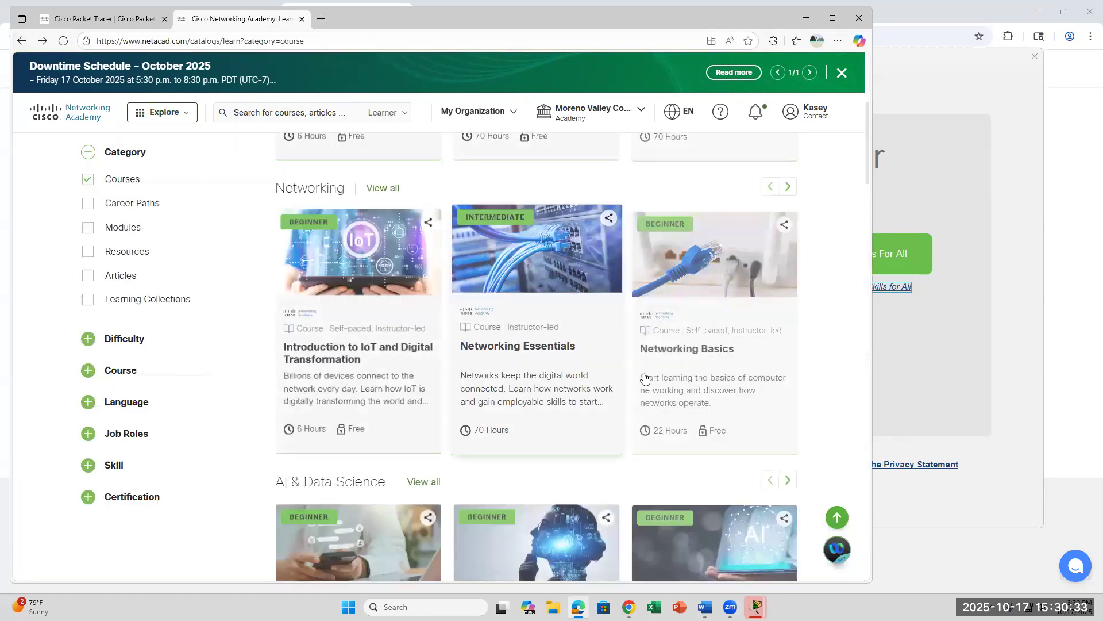
scroll(644, 382, "down", 8)
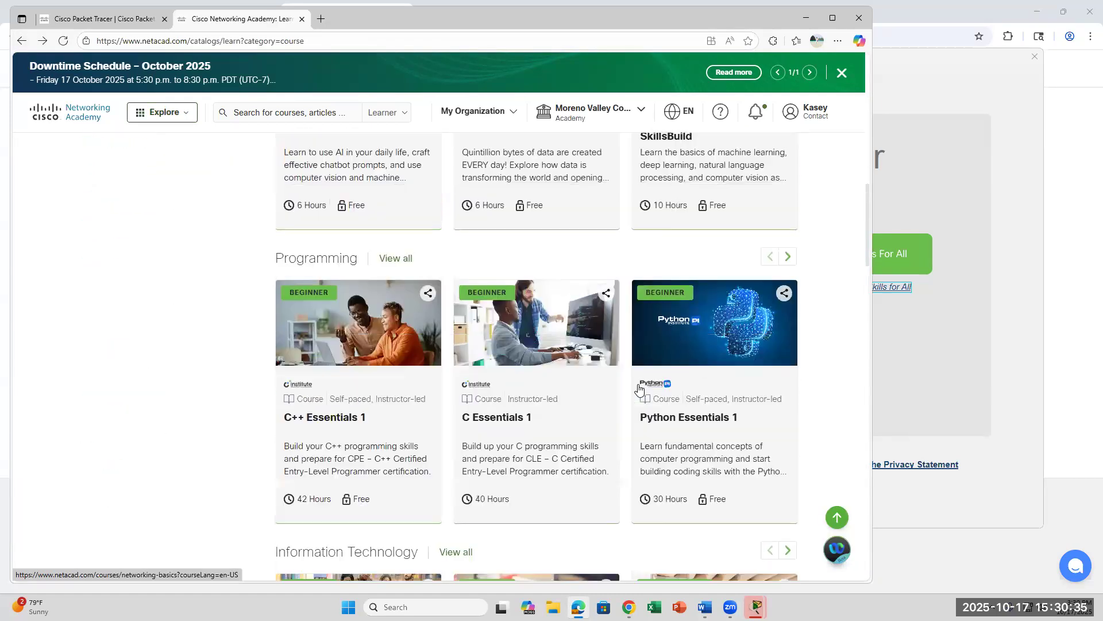
scroll(639, 390, "down", 6)
scroll(639, 390, "down", 8)
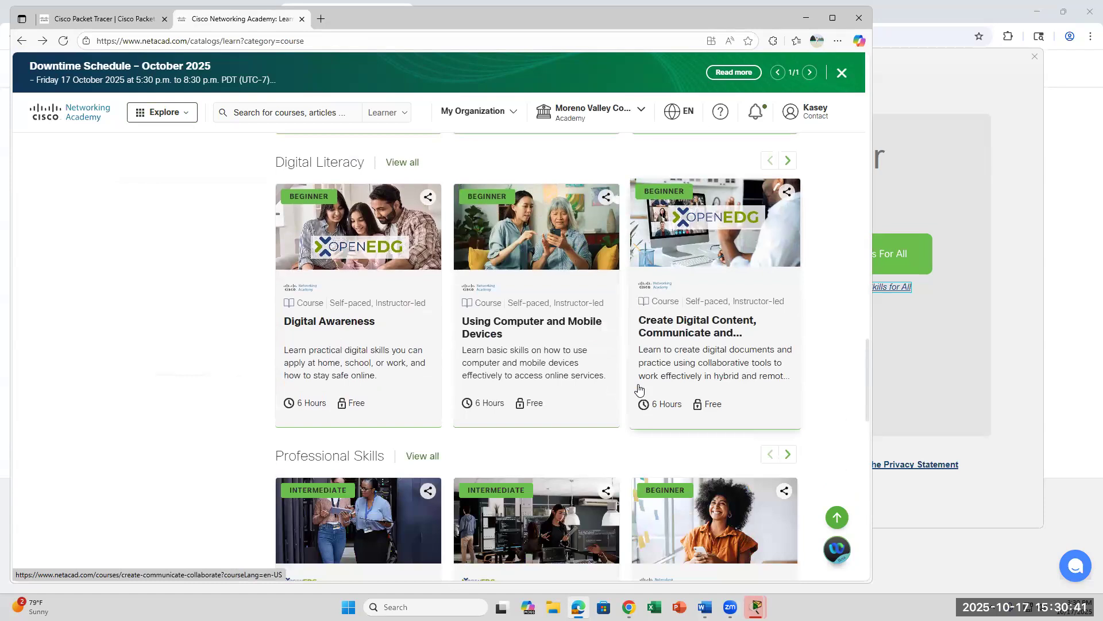
scroll(639, 390, "down", 6)
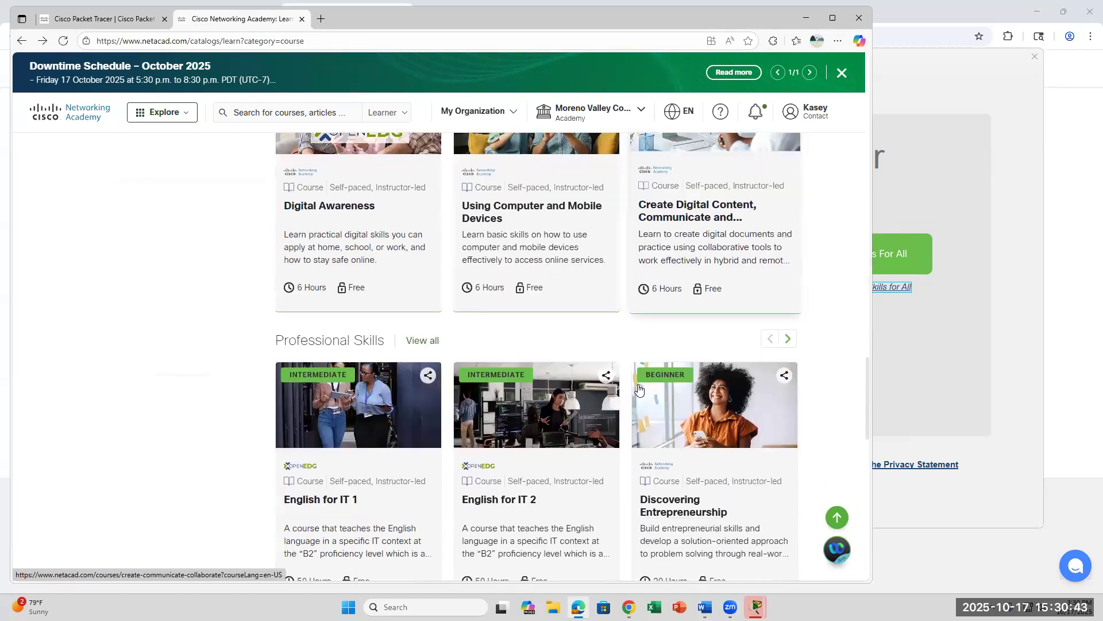
scroll(639, 390, "down", 1)
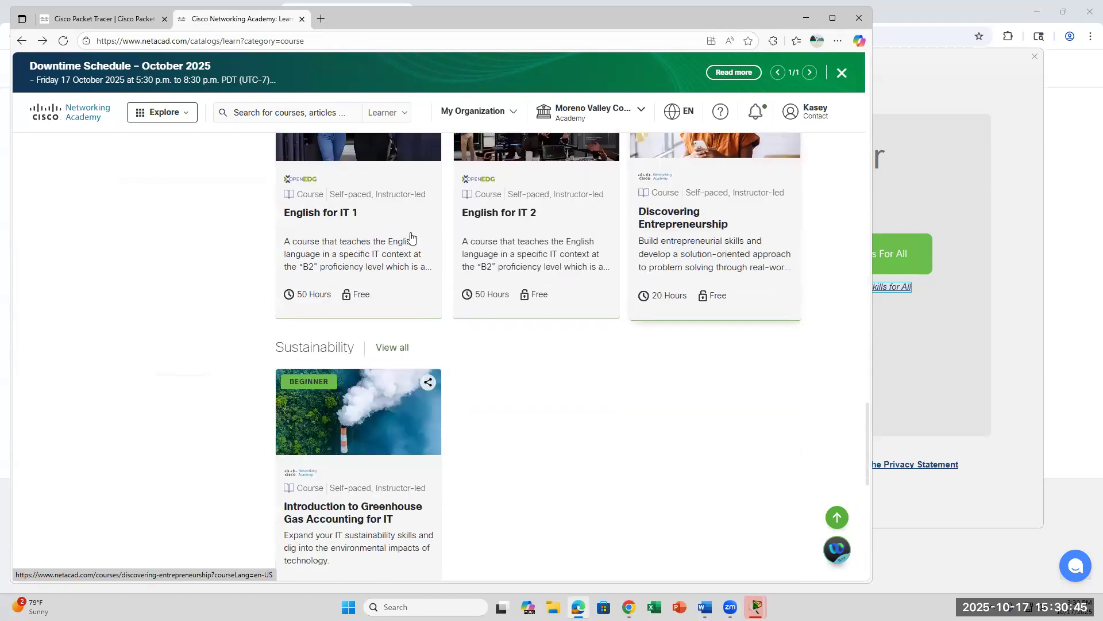
scroll(524, 416, "down", 1)
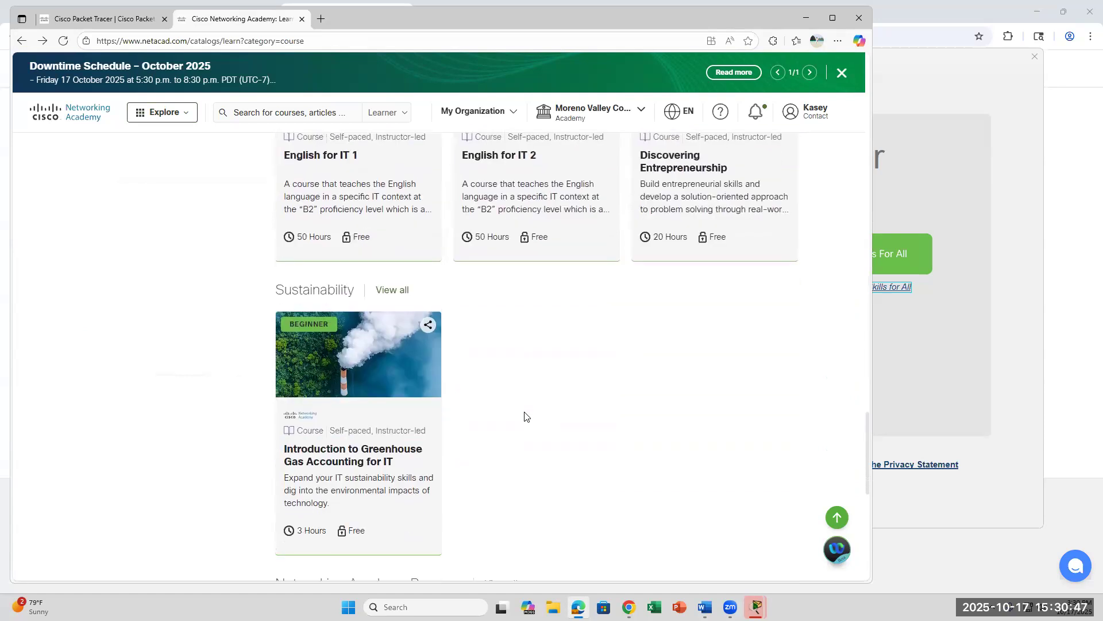
scroll(524, 416, "up", 7)
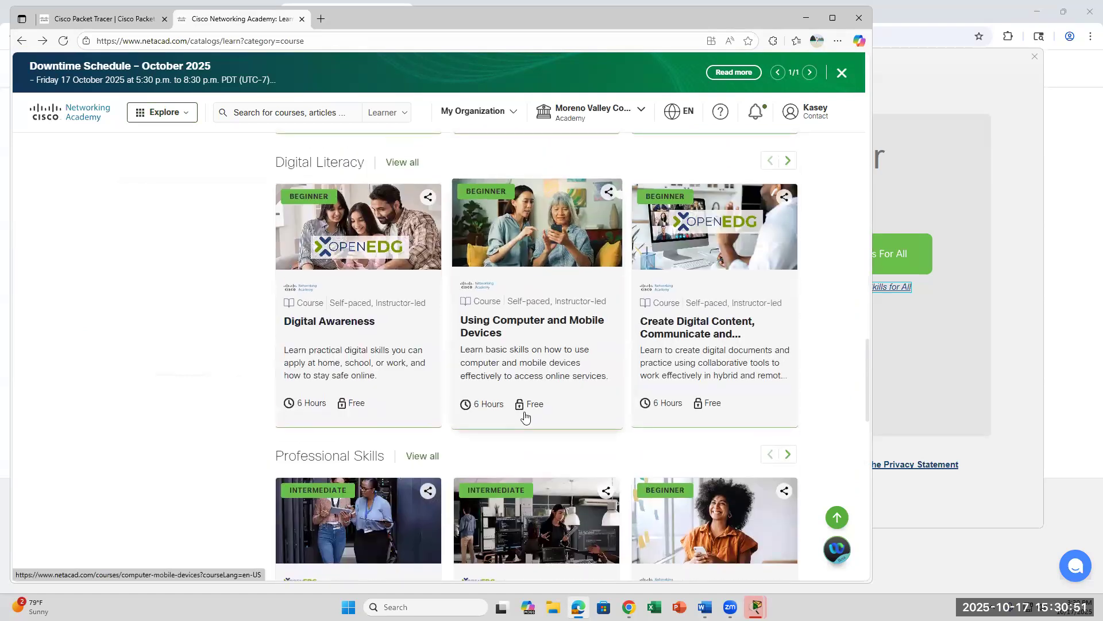
scroll(524, 416, "up", 14)
scroll(525, 416, "up", 10)
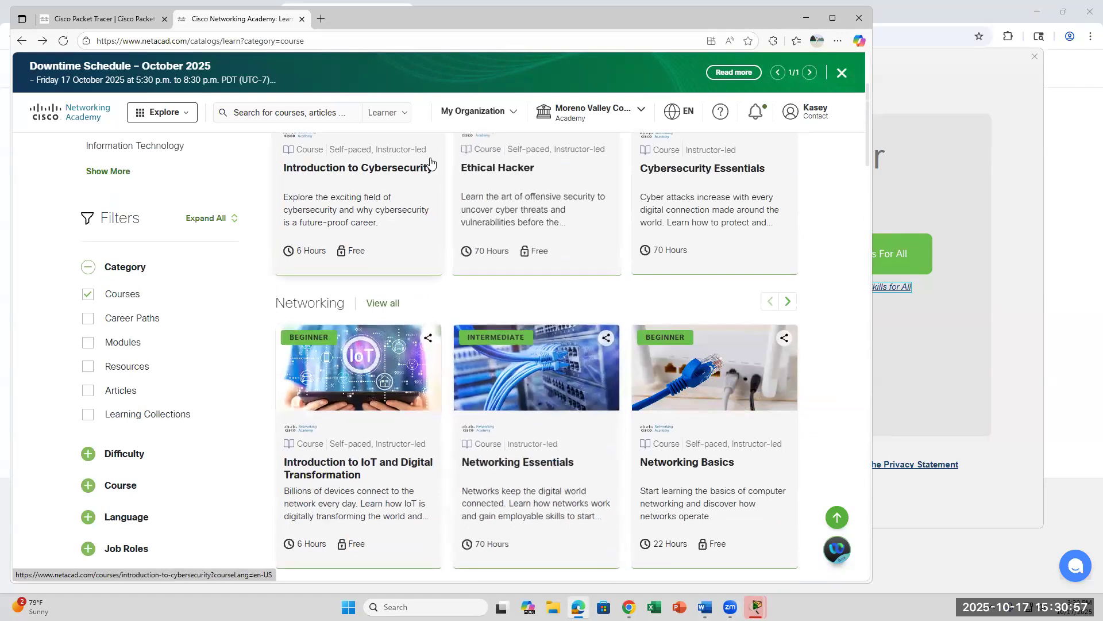
scroll(517, 339, "up", 3)
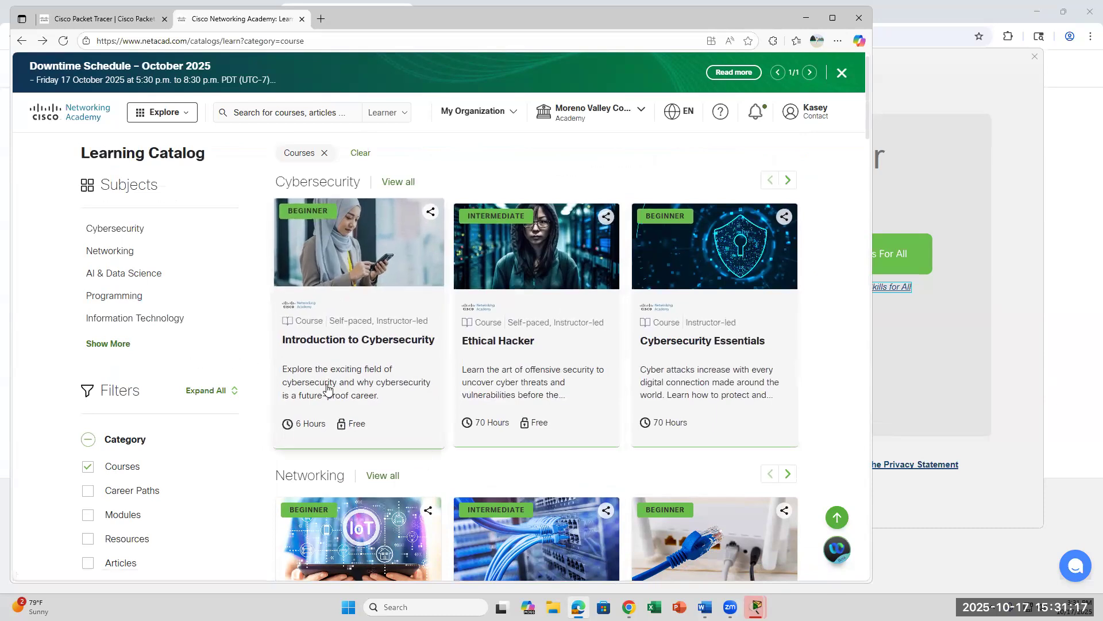
scroll(327, 387, "down", 5)
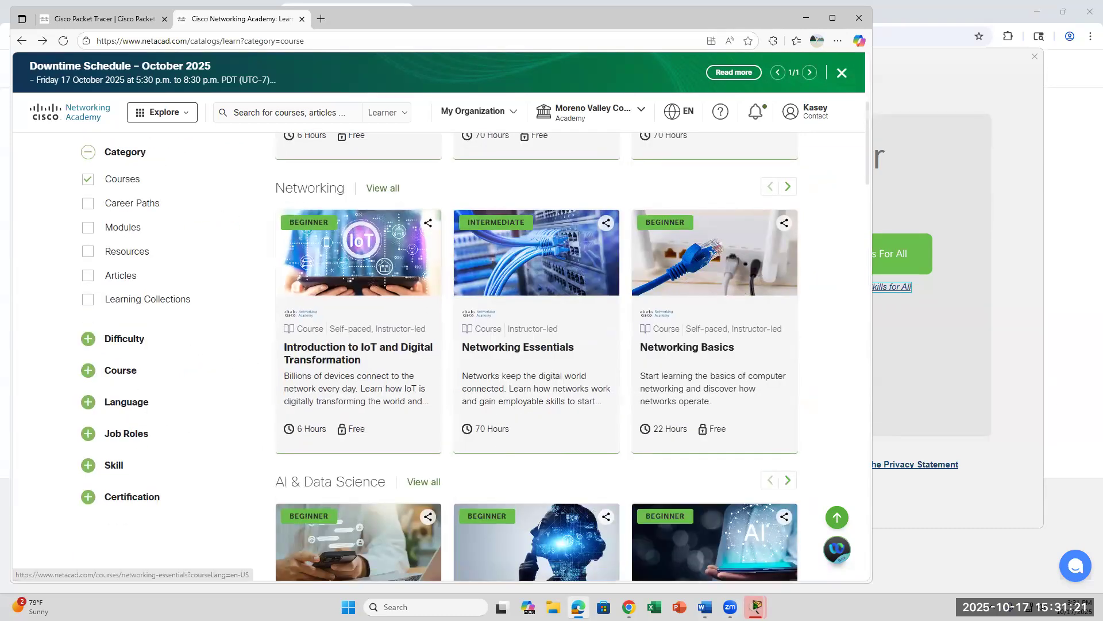
left_click(755, 606)
Step: Try the Skills for All sign-in, then close the Packet Tracer login window and Authentication Failed message
left_click(871, 285)
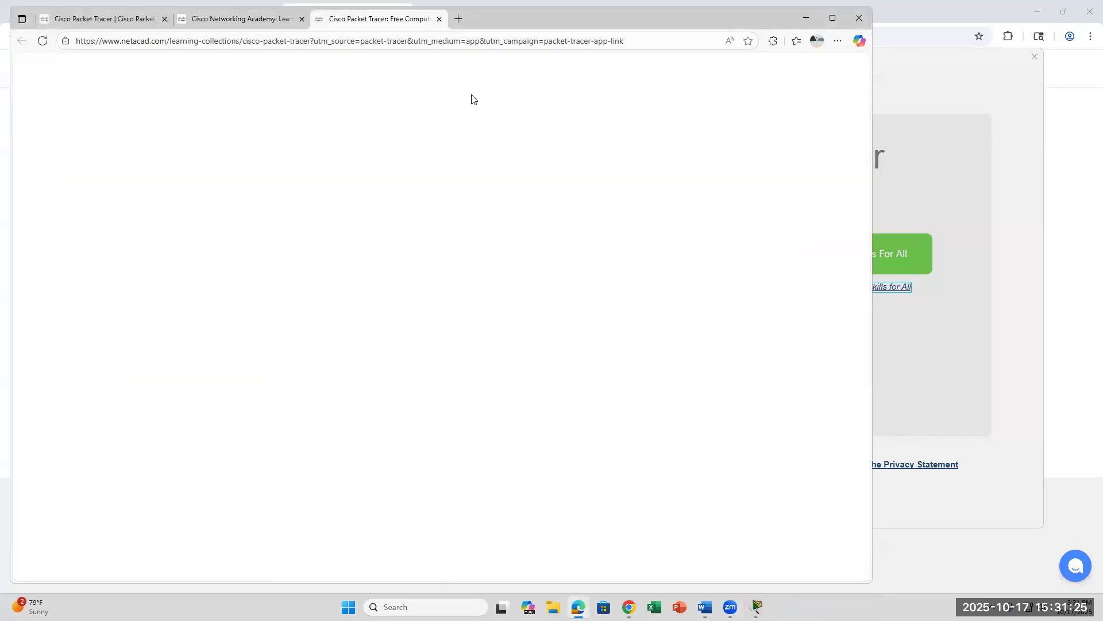
left_click(757, 607)
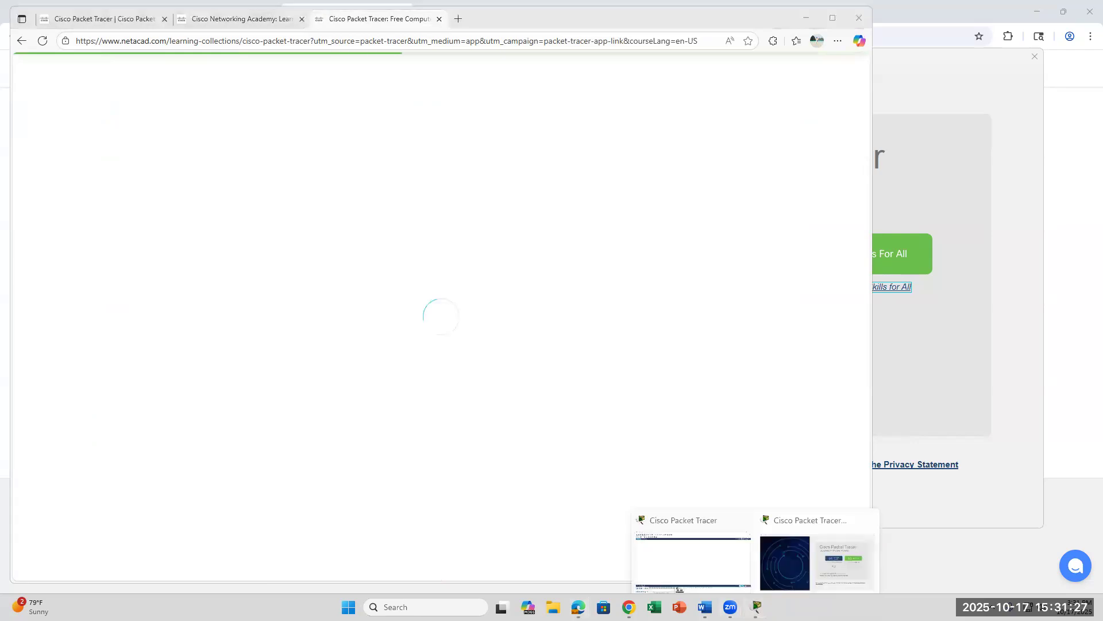
left_click(867, 509)
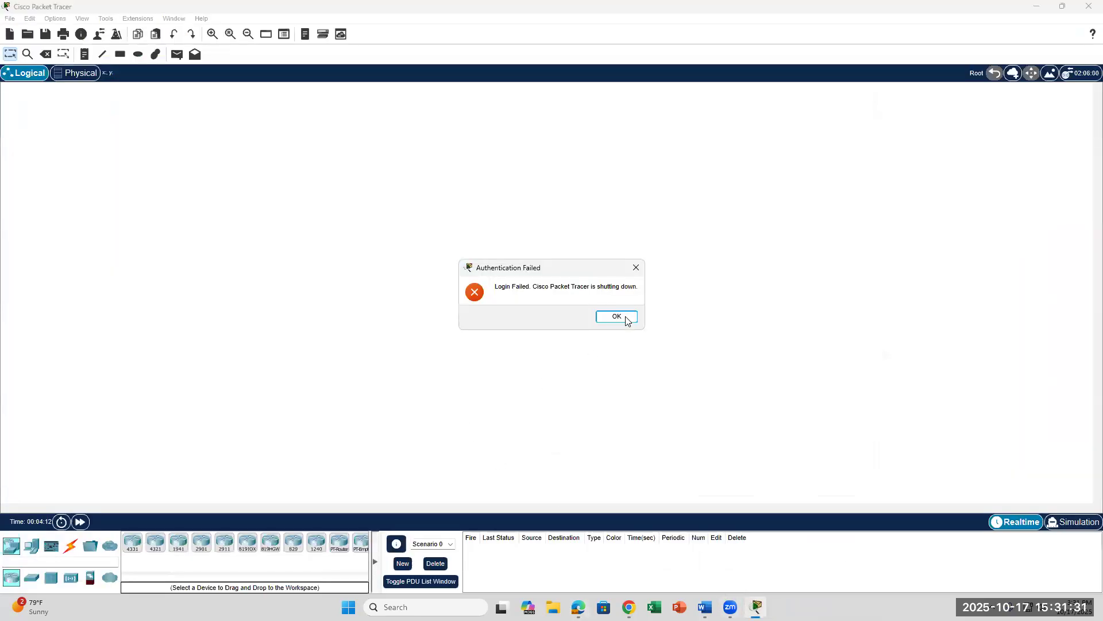
left_click(616, 316)
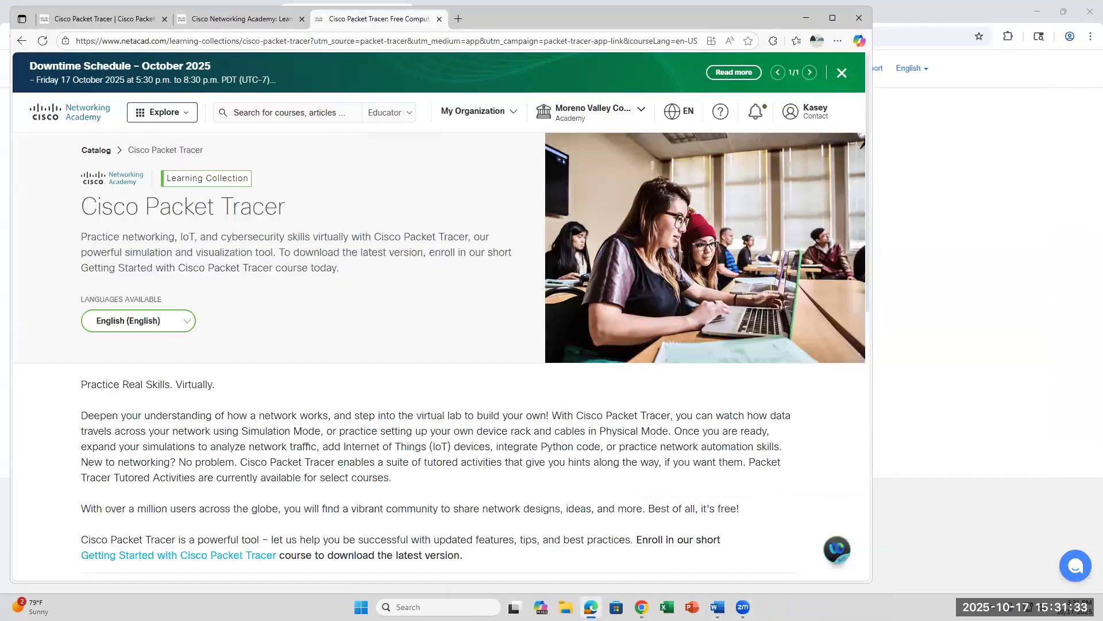
Step: Relaunch Cisco Packet Tracer by searching 'packet' in Windows Search
left_click(428, 607)
type("packet")
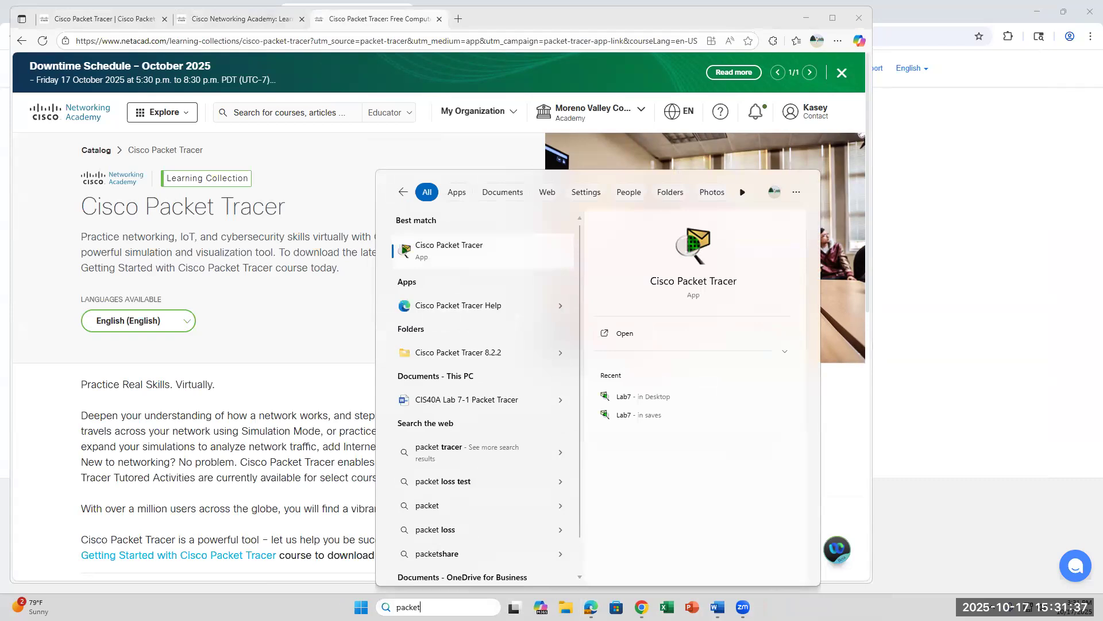
key("Return")
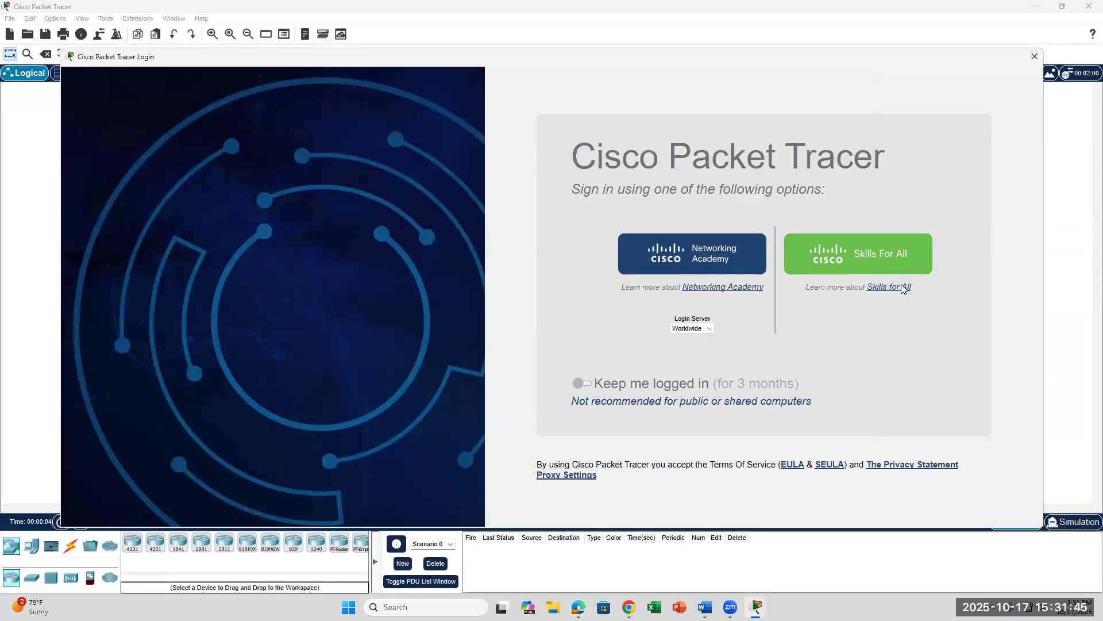
Step: Turn on Keep me logged in, try Skills for All sign-in, and dismiss the Login Failed message
left_click(578, 383)
left_click(888, 286)
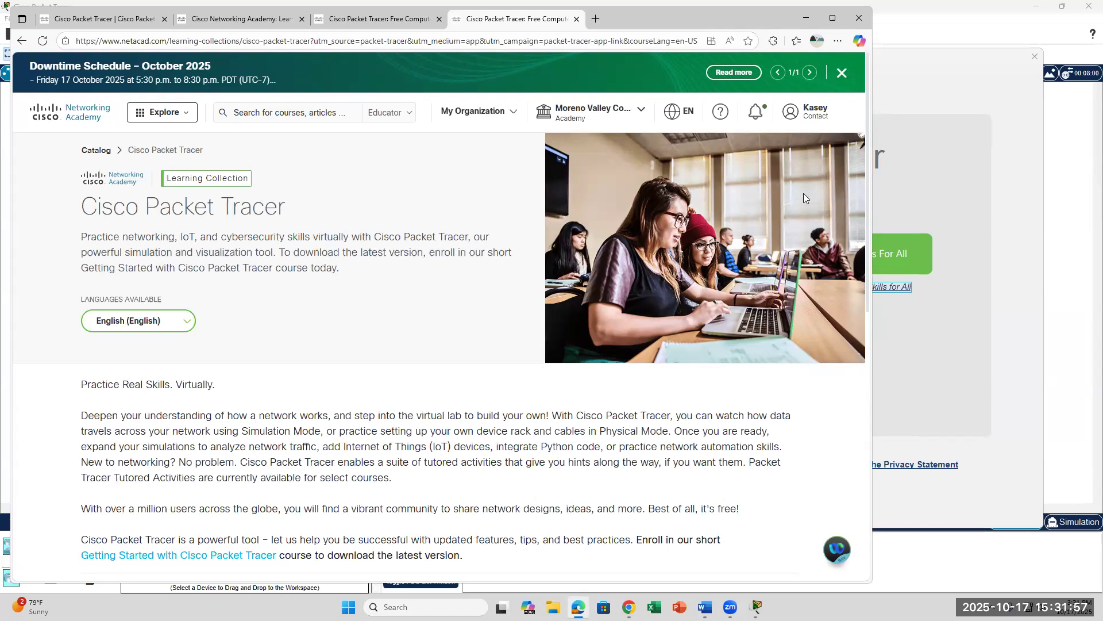
left_click(964, 384)
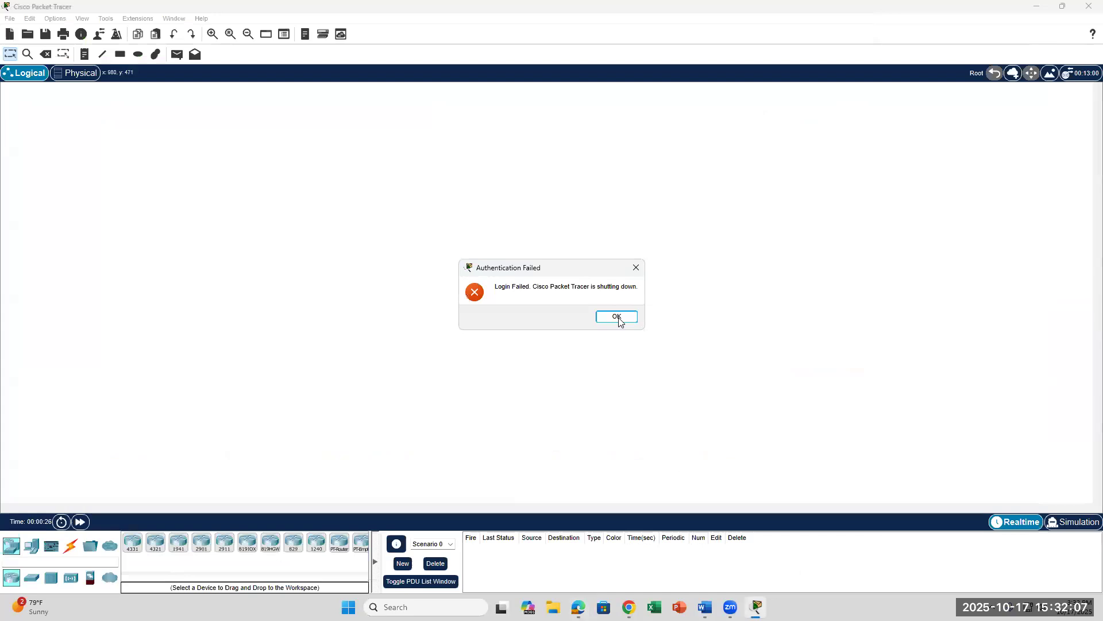
left_click(618, 315)
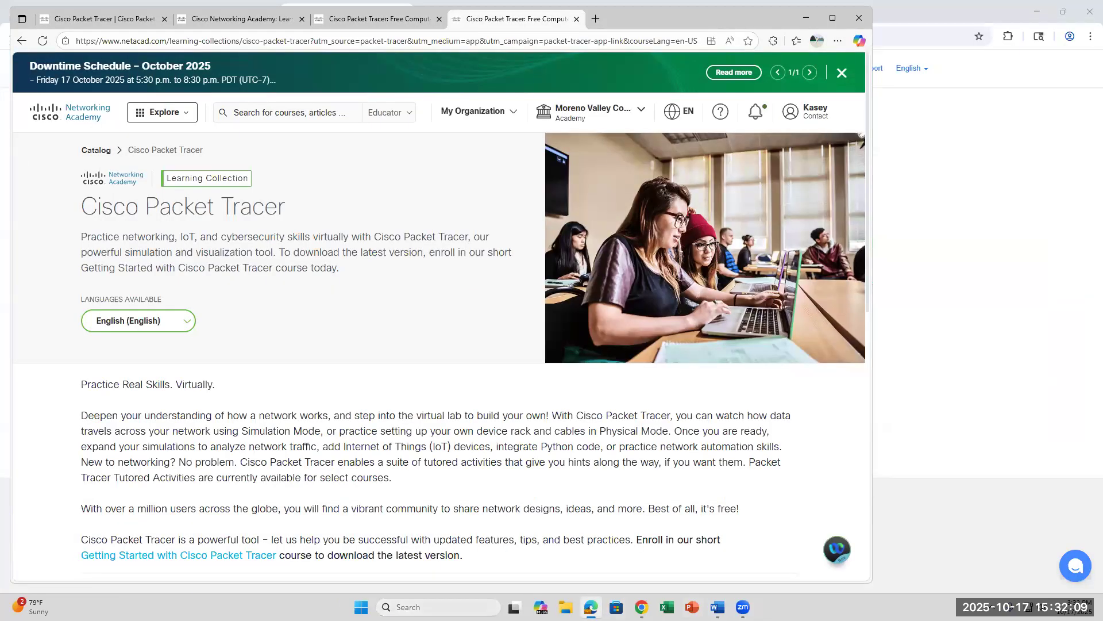
Step: Relaunch Cisco Packet Tracer by searching Windows for 'packet'
left_click(438, 607)
type("packet")
key("Return")
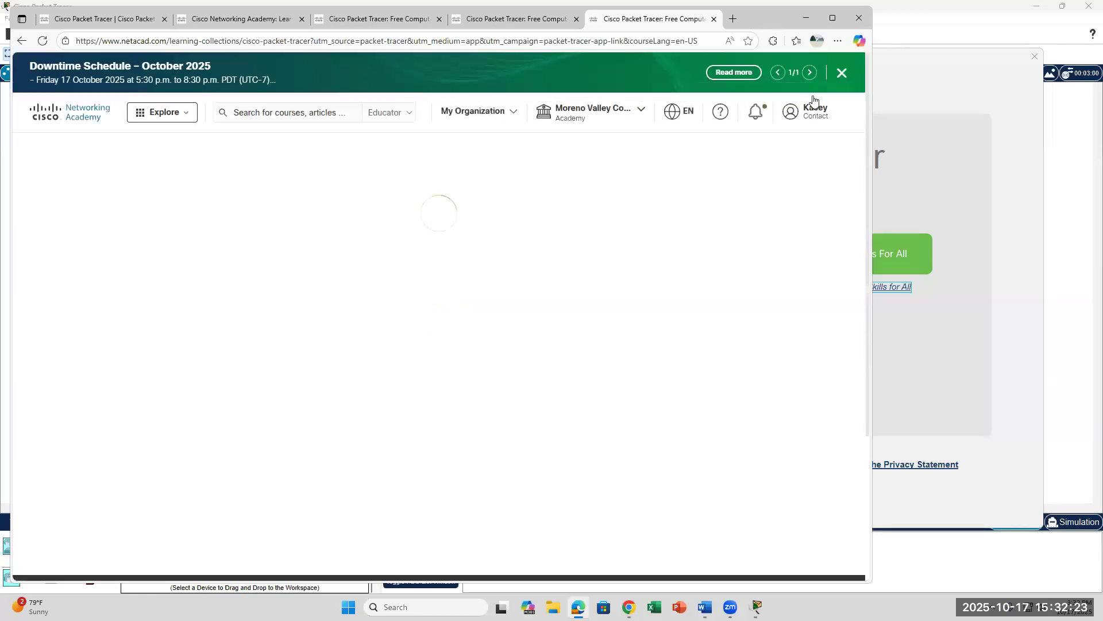
Step: Log in to Networking Academy with the account e-mail and password, then switch the role to Learner
left_click(814, 106)
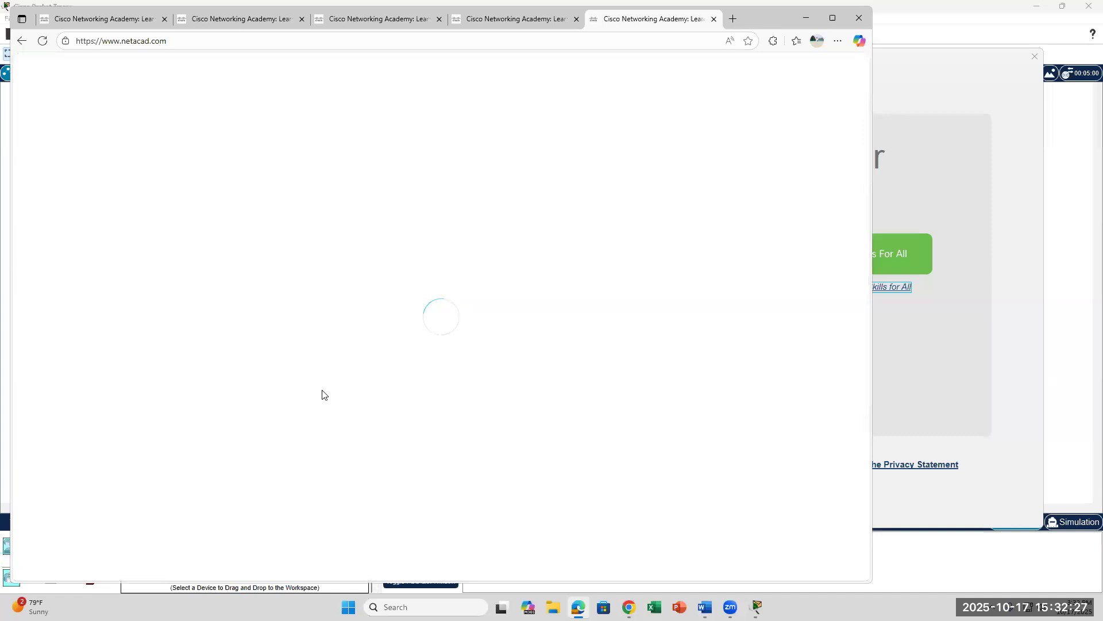
left_click(821, 113)
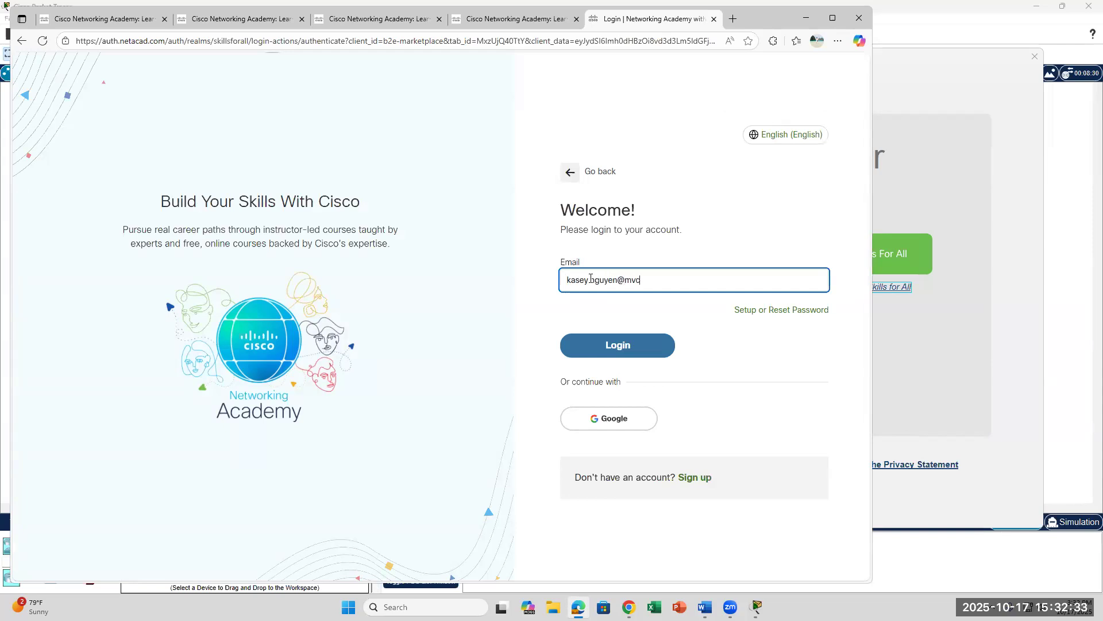
key("Return")
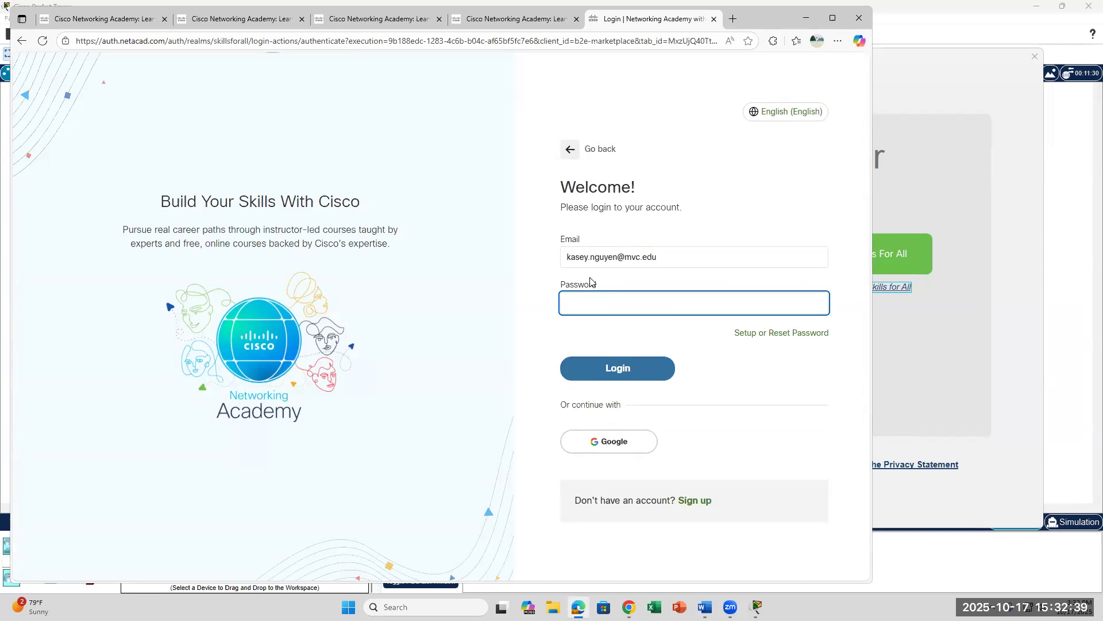
type("••")
key("Return")
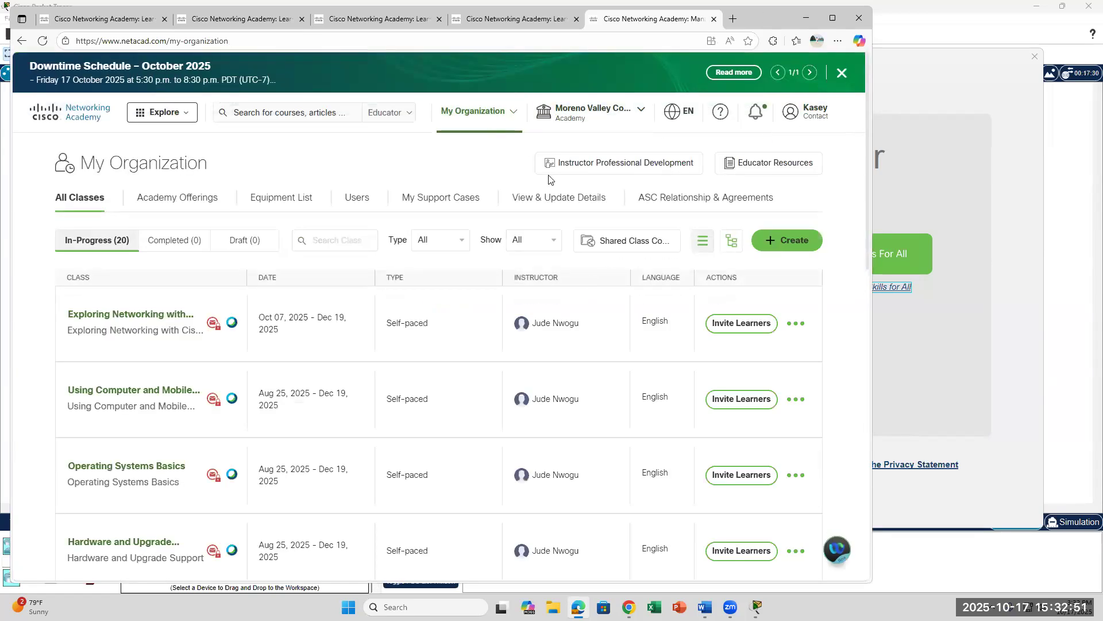
left_click(401, 119)
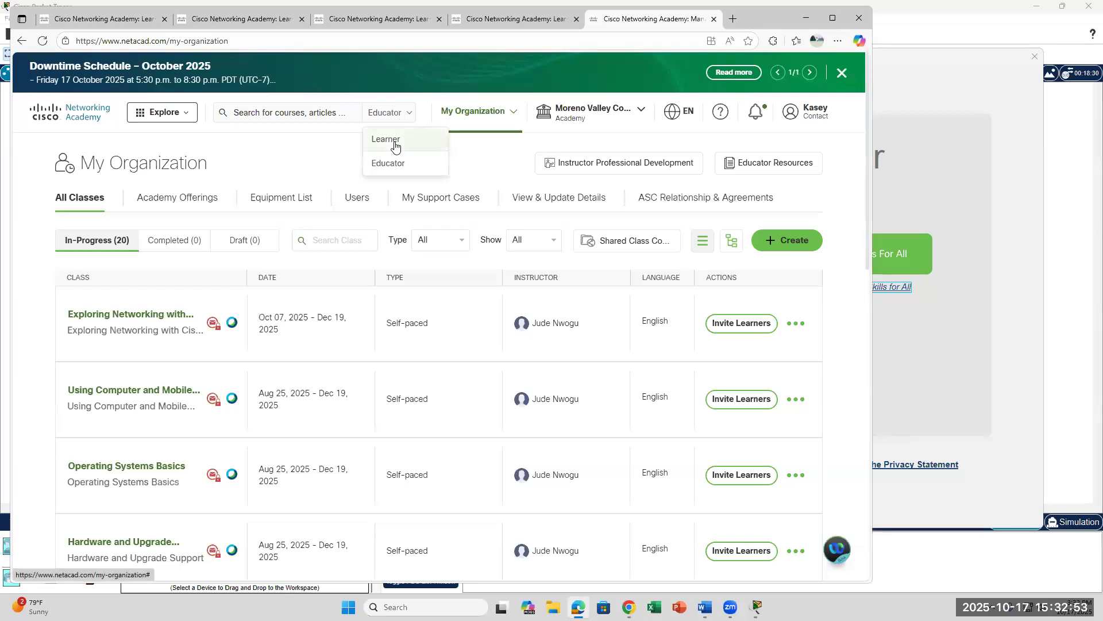
left_click(394, 148)
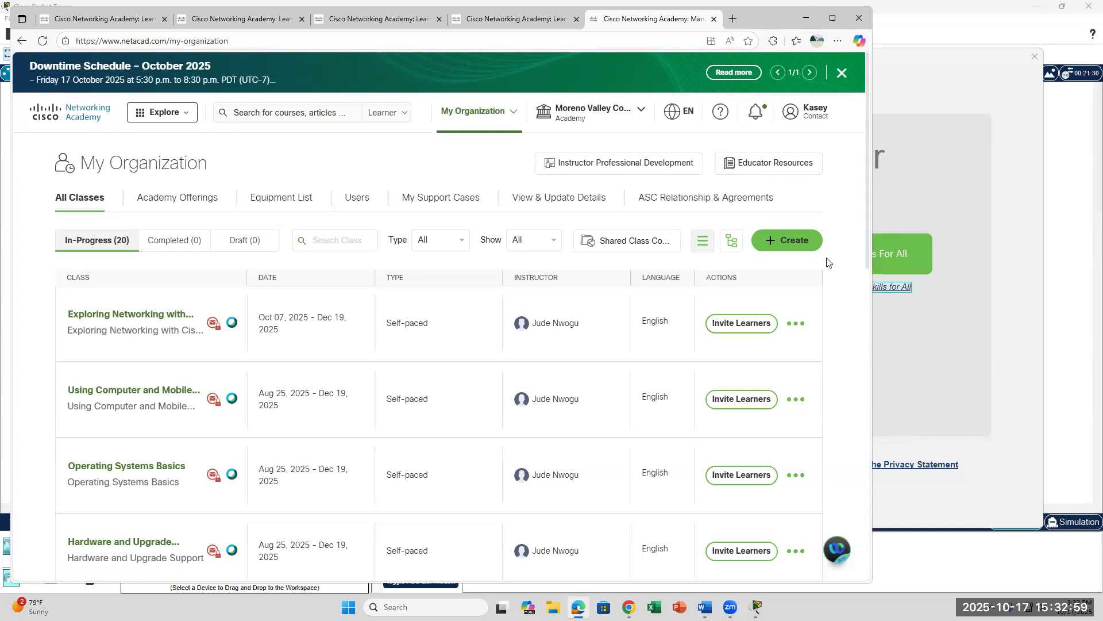
Step: Close the Packet Tracer sign-in window from its taskbar preview and acknowledge the Authentication Failed dialog
left_click(896, 263)
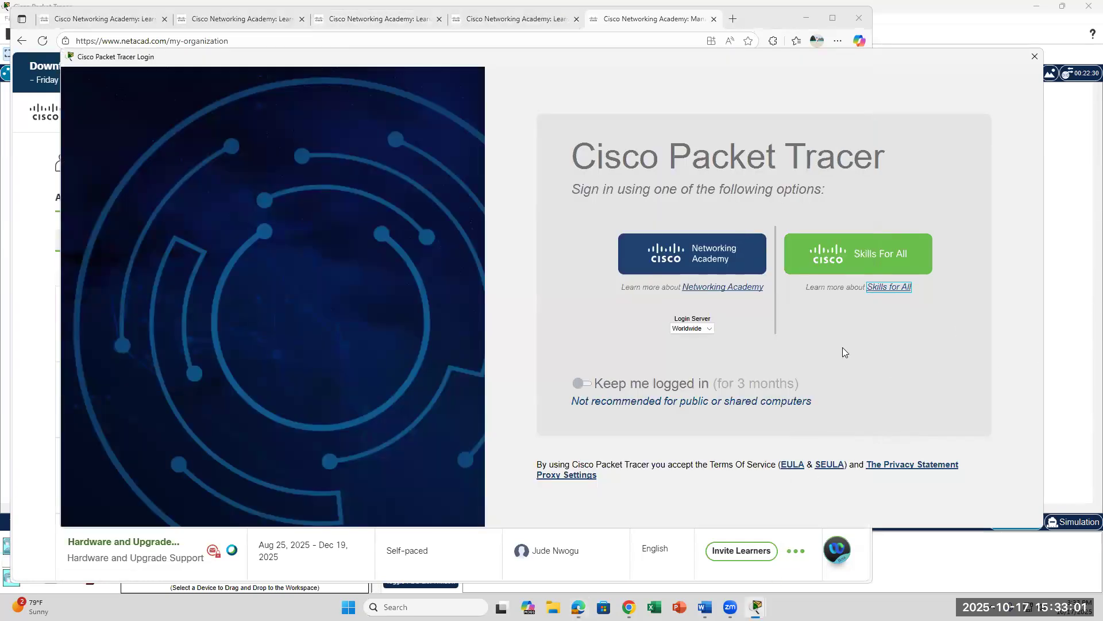
left_click(756, 607)
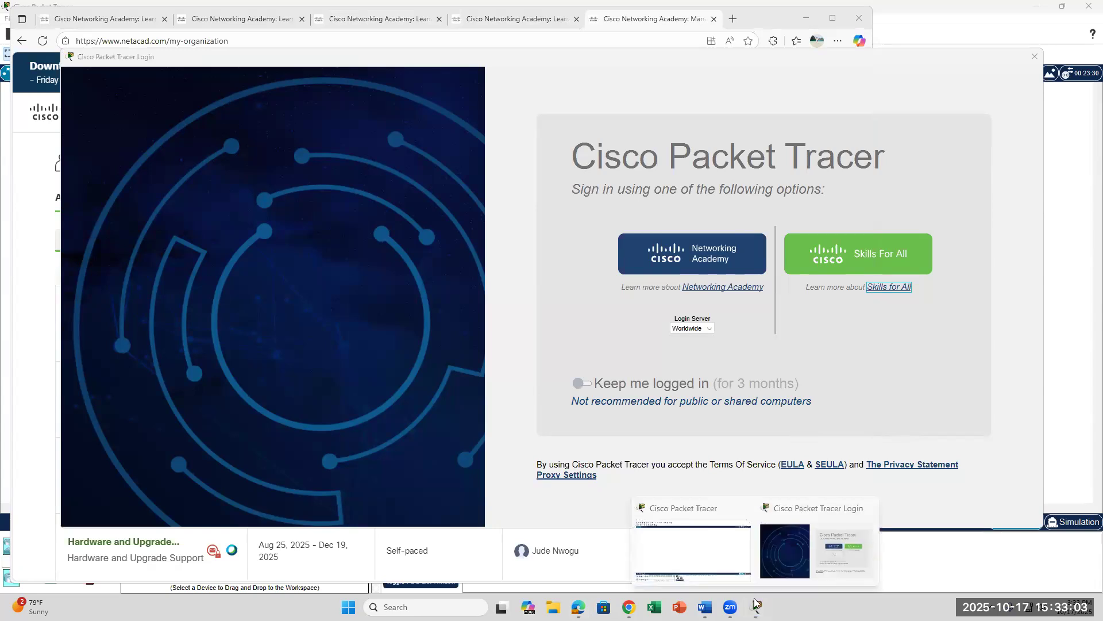
left_click(756, 606)
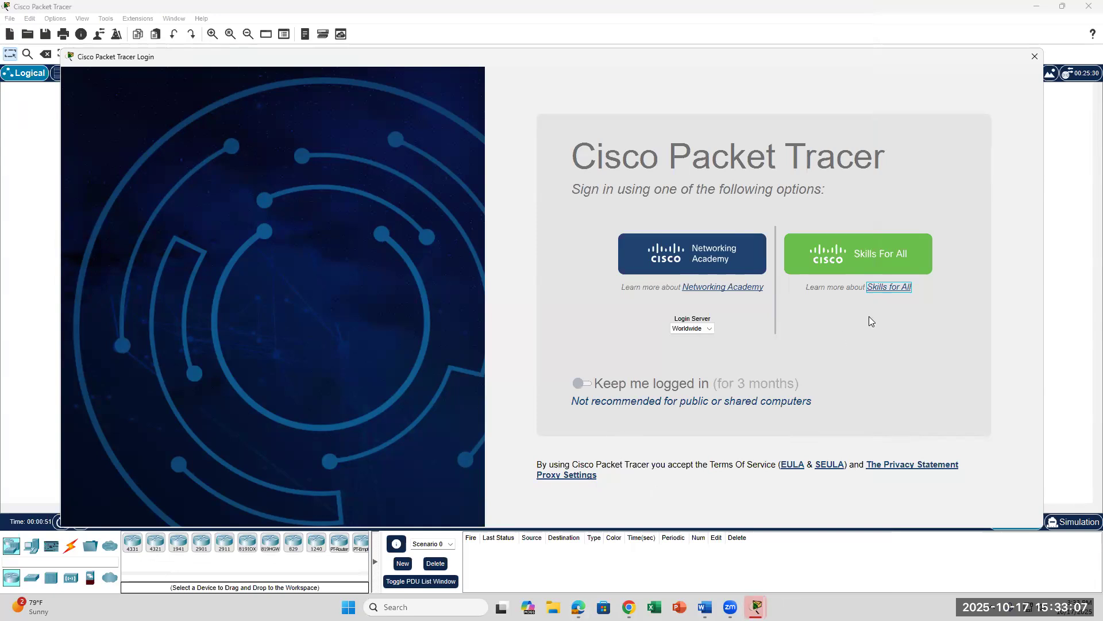
left_click(755, 606)
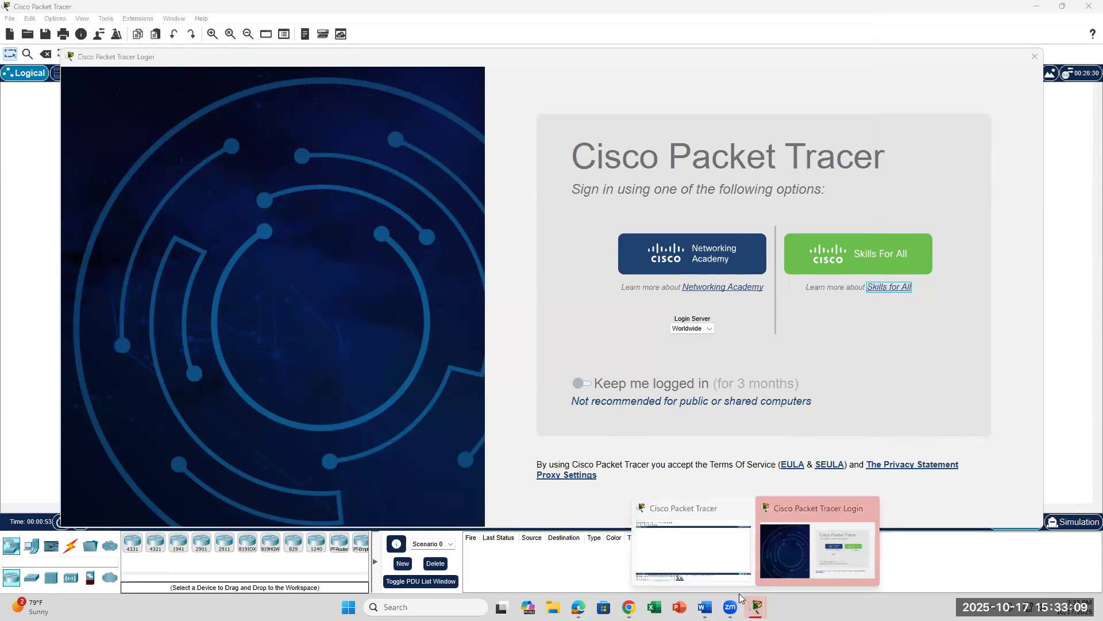
mouse_move(756, 605)
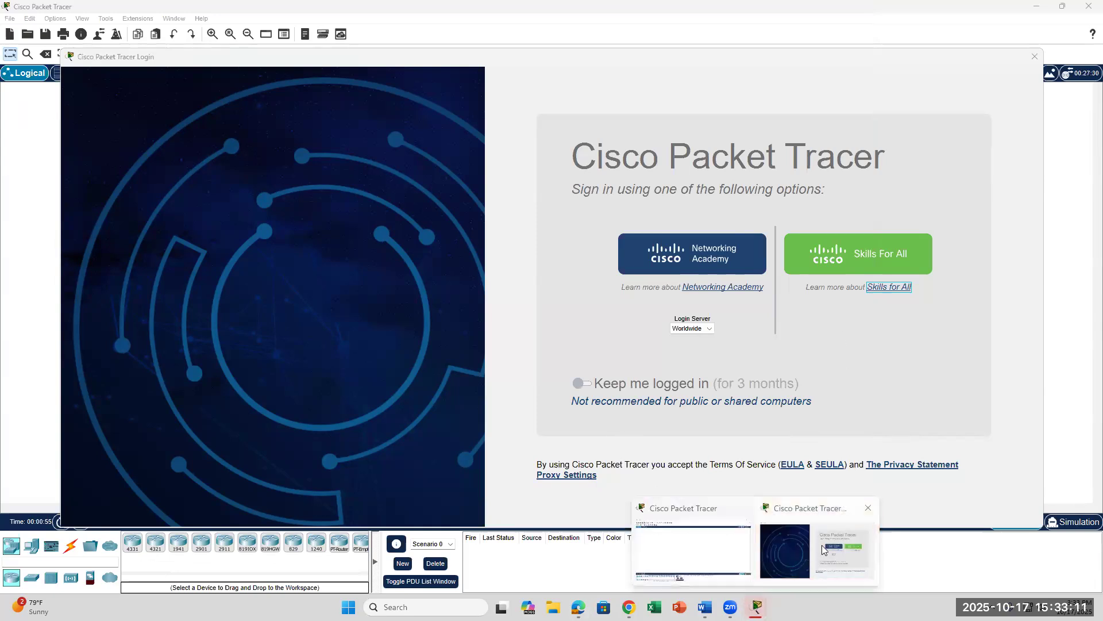
left_click(870, 510)
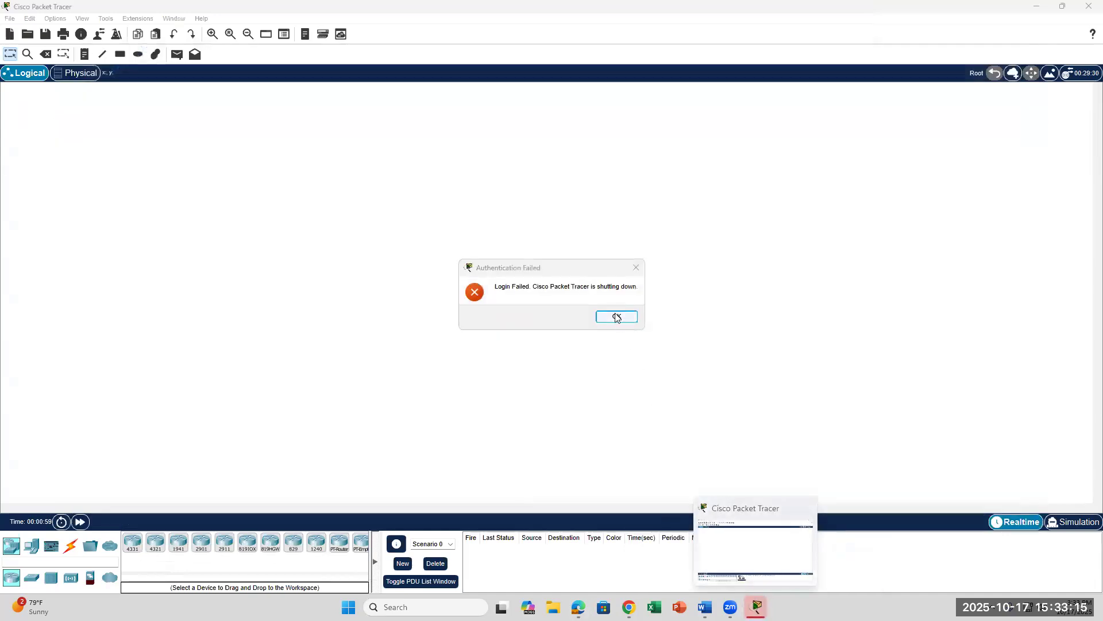
left_click(617, 318)
left_click(438, 607)
Step: Relaunch Packet Tracer from Windows search, keep logged in for 3 months, and choose Skills For All sign-in
type("cket")
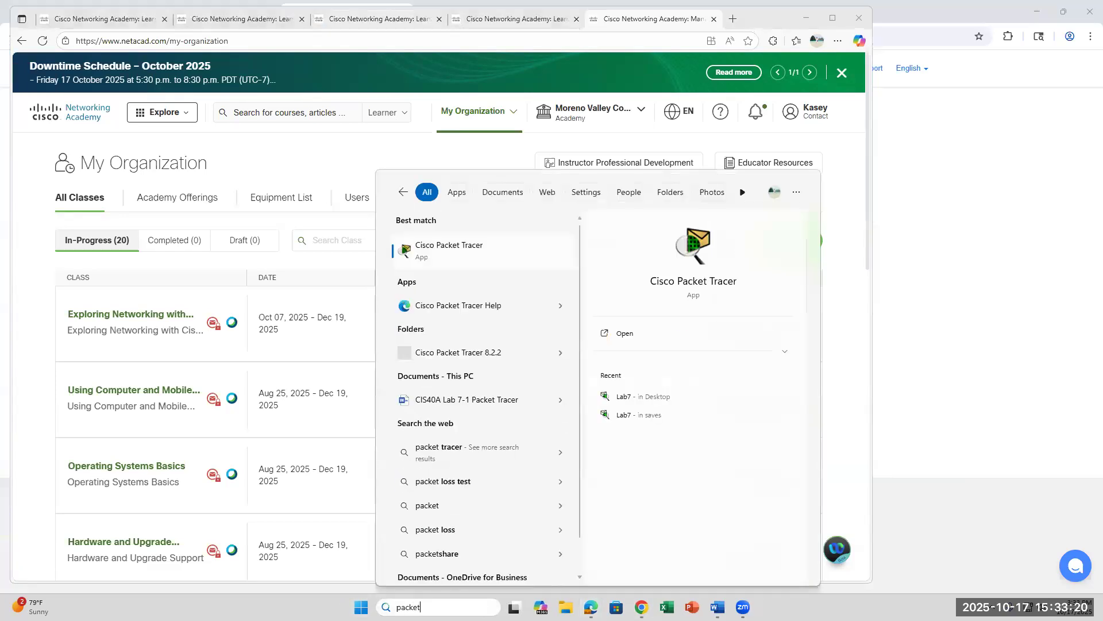
key("Return")
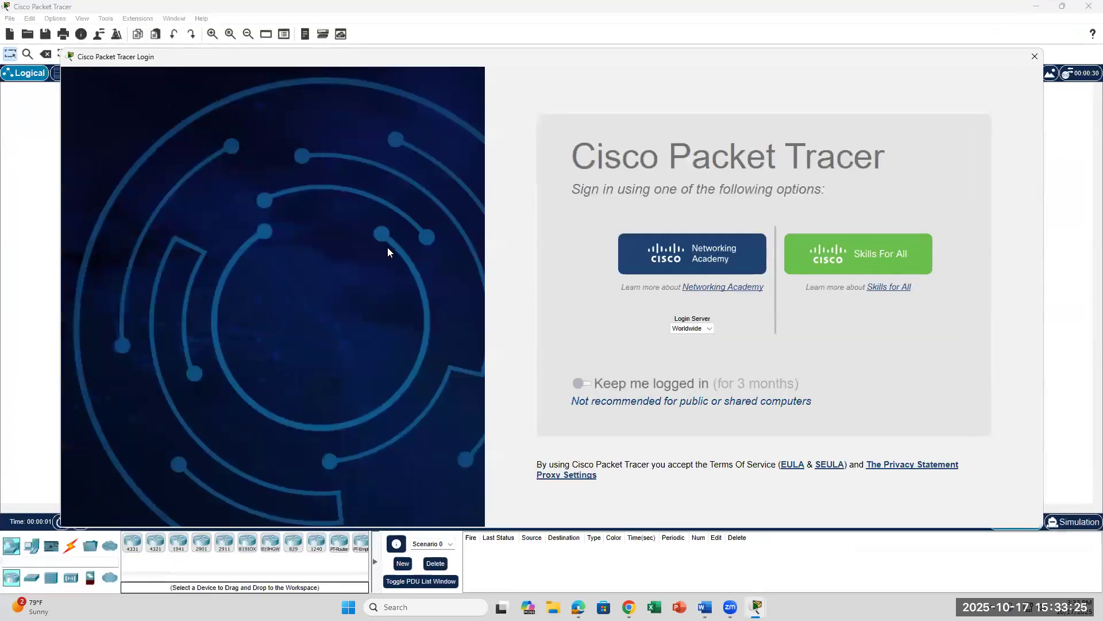
left_click(591, 384)
left_click(892, 287)
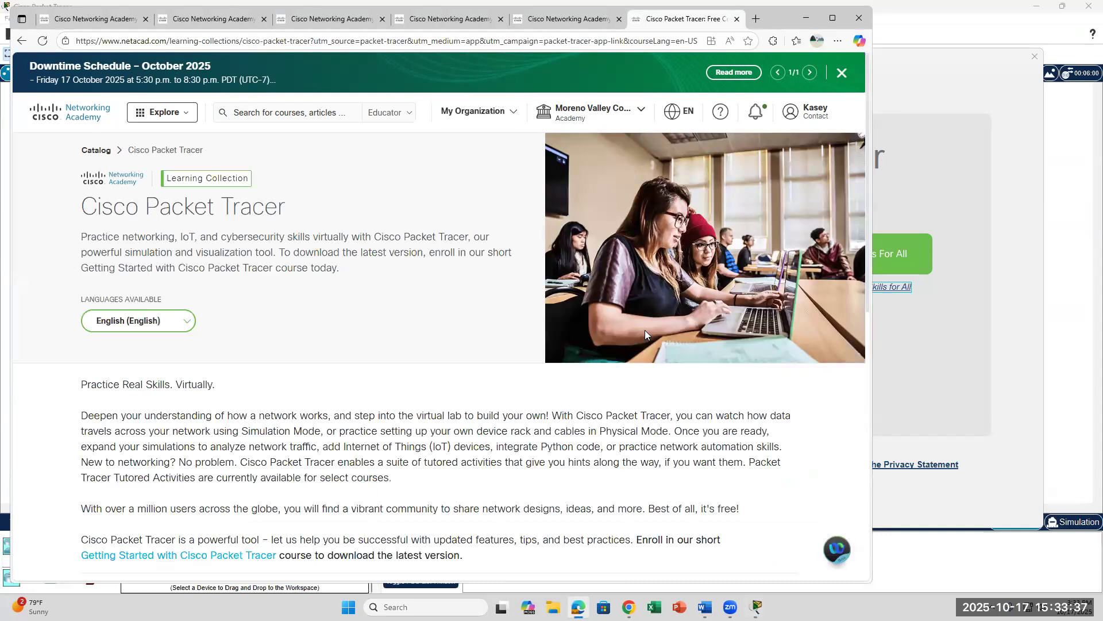
Step: Close the leftover Packet Tracer information and extra Networking Academy browser tabs
scroll(645, 331, "down", 6)
scroll(645, 334, "down", 3)
scroll(646, 335, "up", 3)
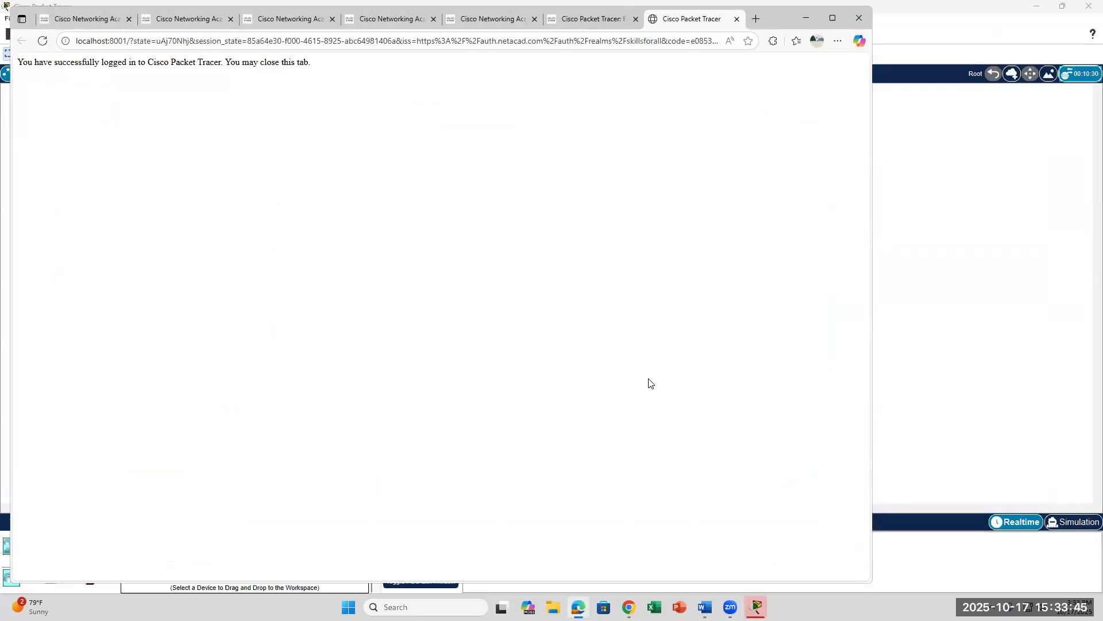
left_click(636, 19)
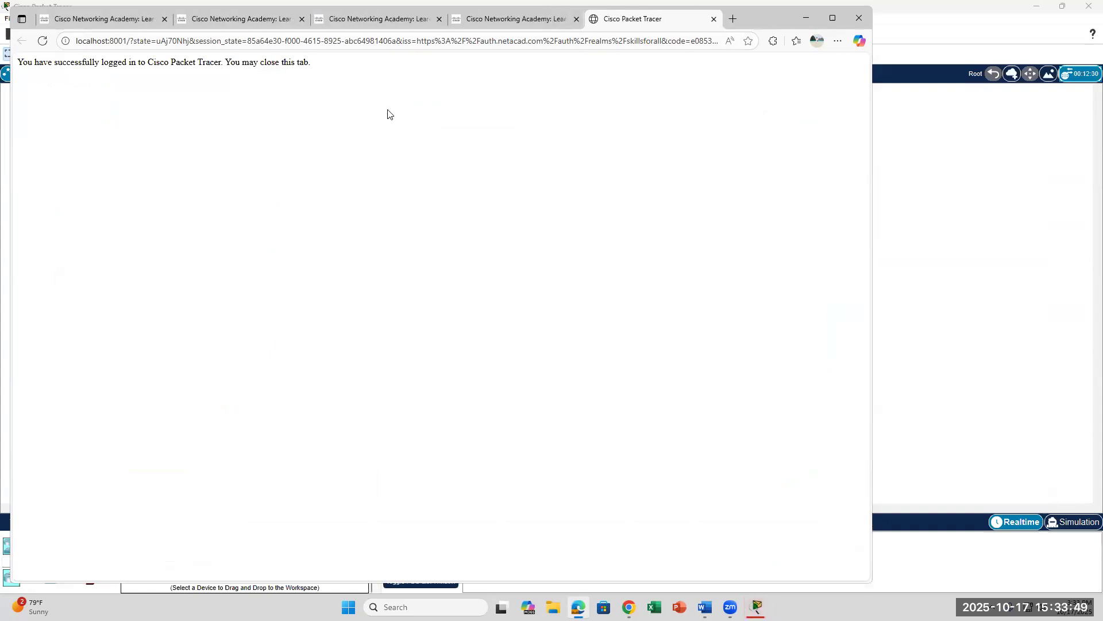
left_click(572, 18)
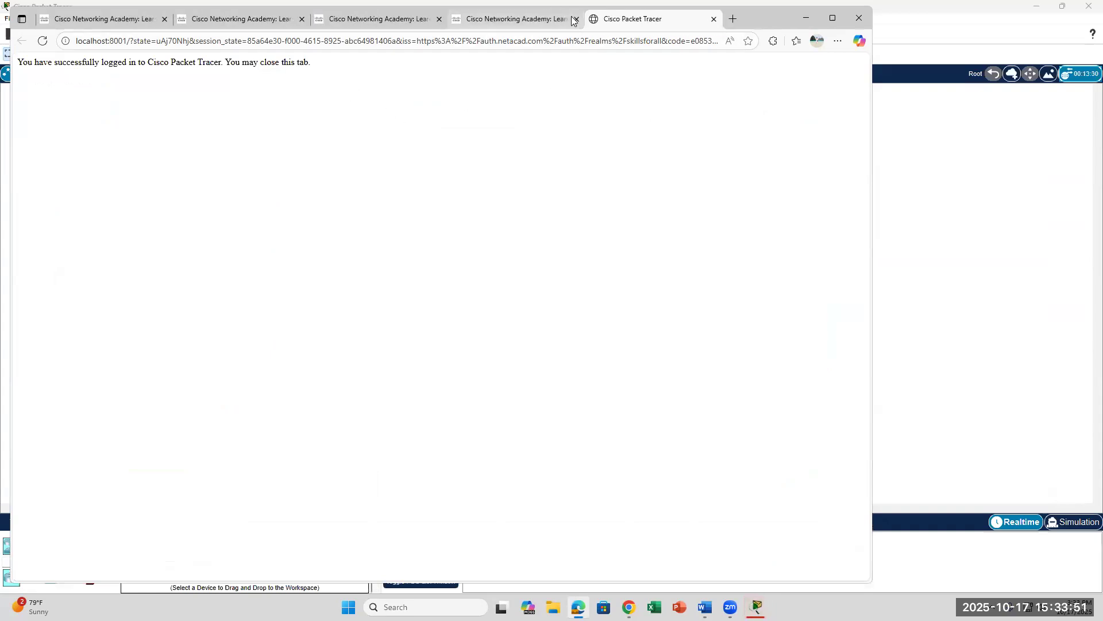
left_click(575, 19)
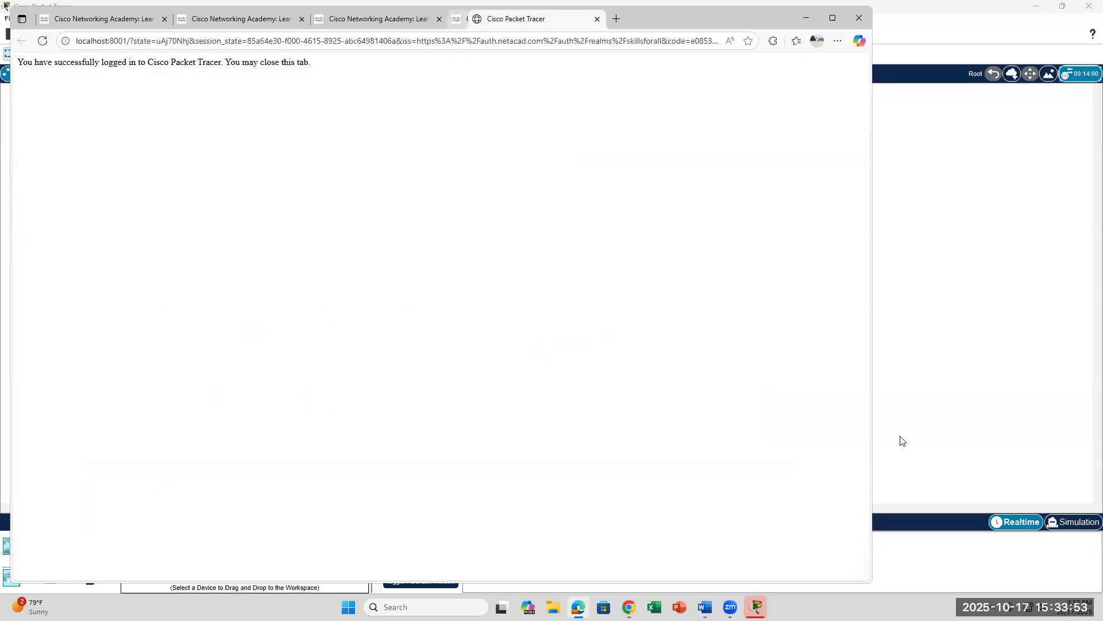
Step: Switch to the Lab 7-1 Word document and scroll to Part C's topology diagram
left_click(901, 438)
left_click(705, 607)
scroll(475, 386, "down", 6)
scroll(475, 387, "down", 2)
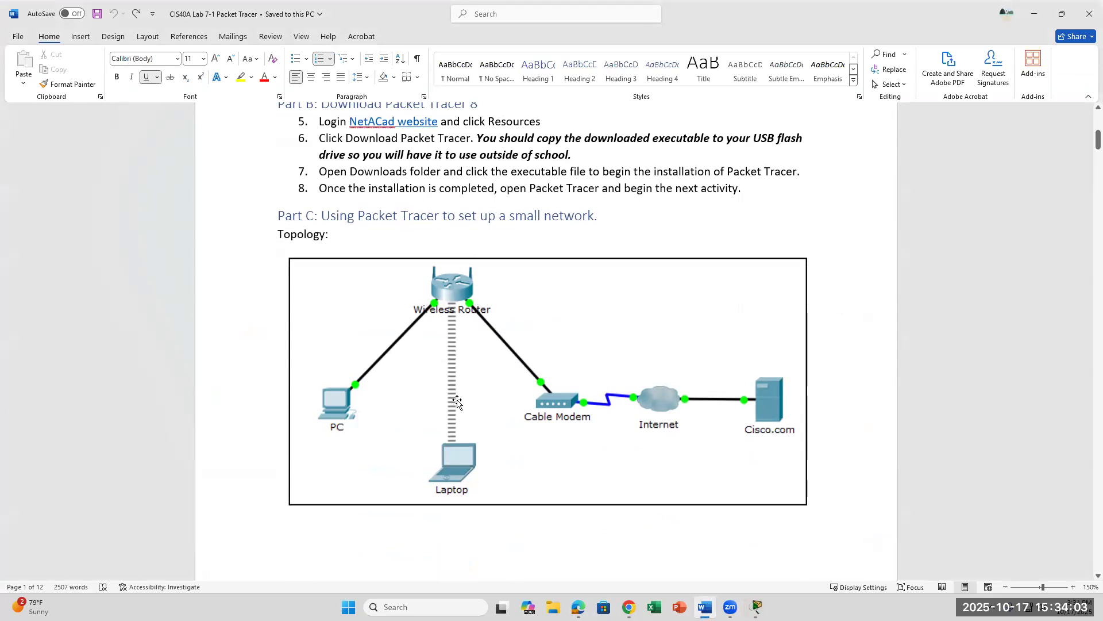
Step: Compare the Word topology diagram with Packet Tracer, ending on the empty Packet Tracer workspace
key("alt+Tab")
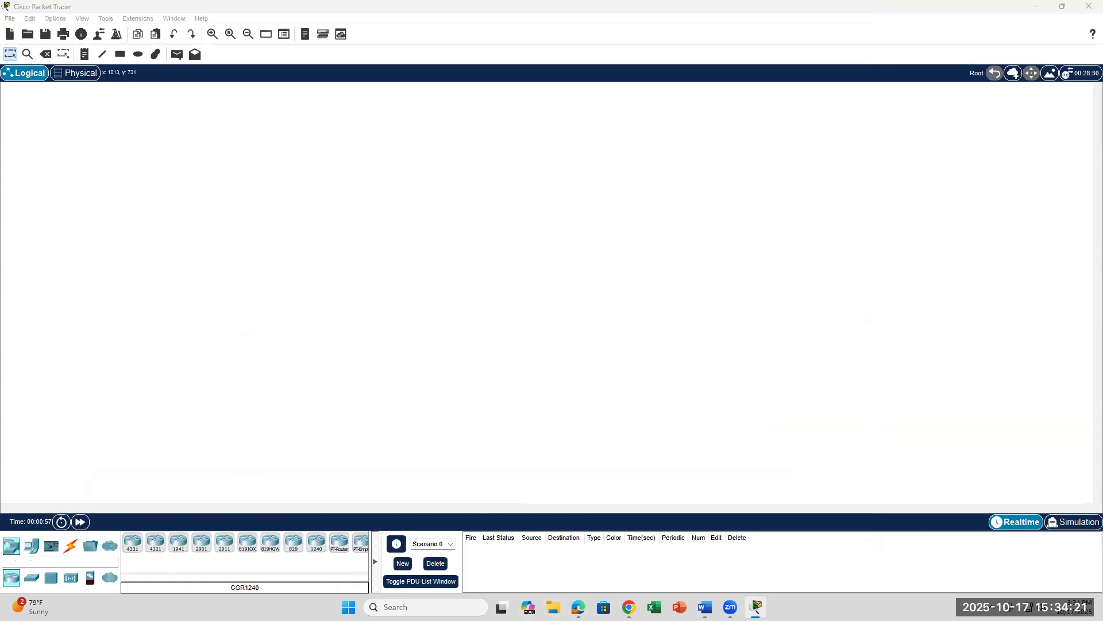
left_click(705, 606)
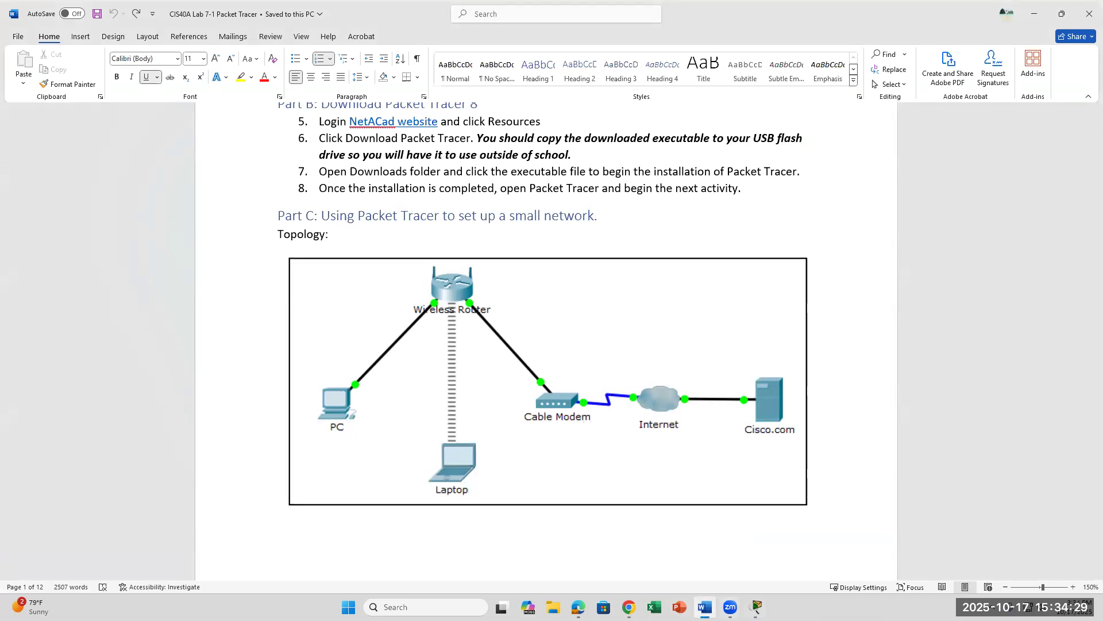
left_click(756, 607)
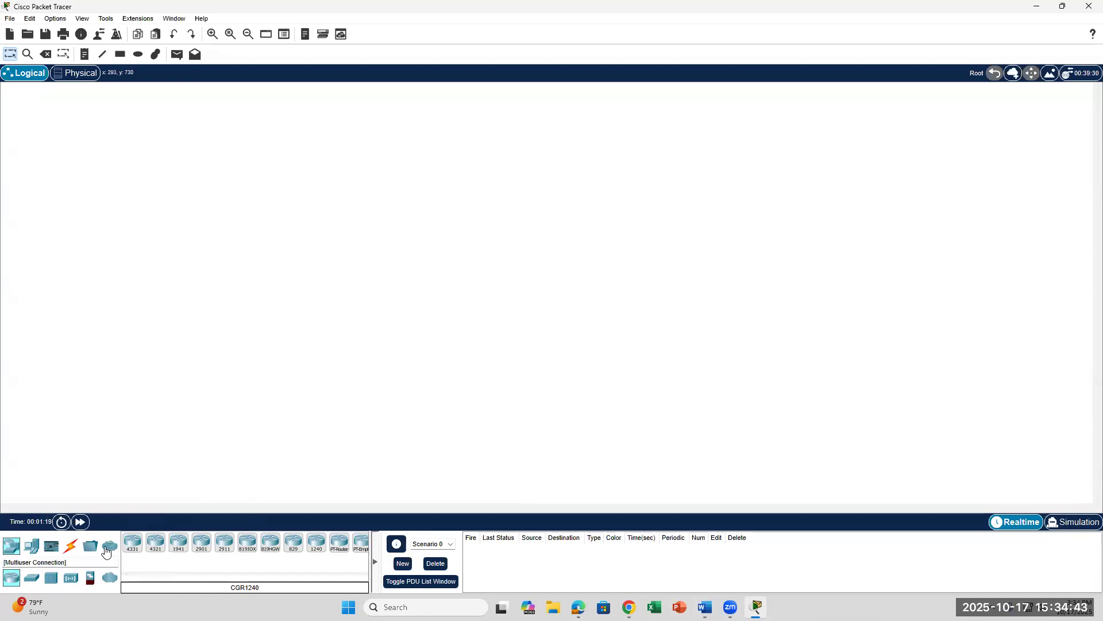
Step: Hide the PDU list and place a Laptop and a PC from End Devices onto the workspace
left_click(377, 568)
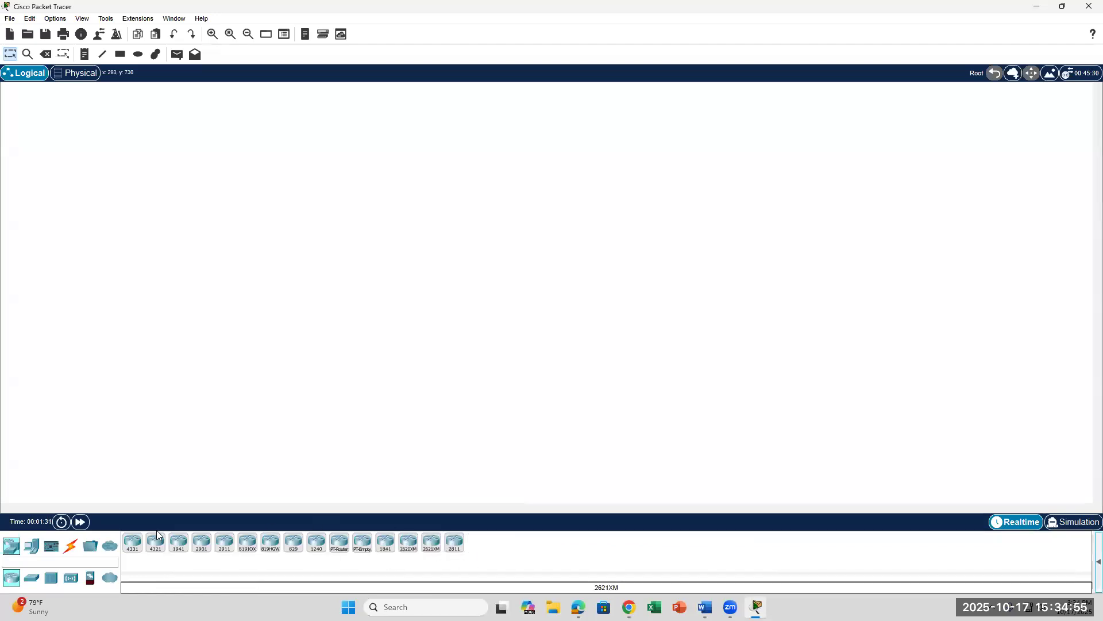
left_click(34, 551)
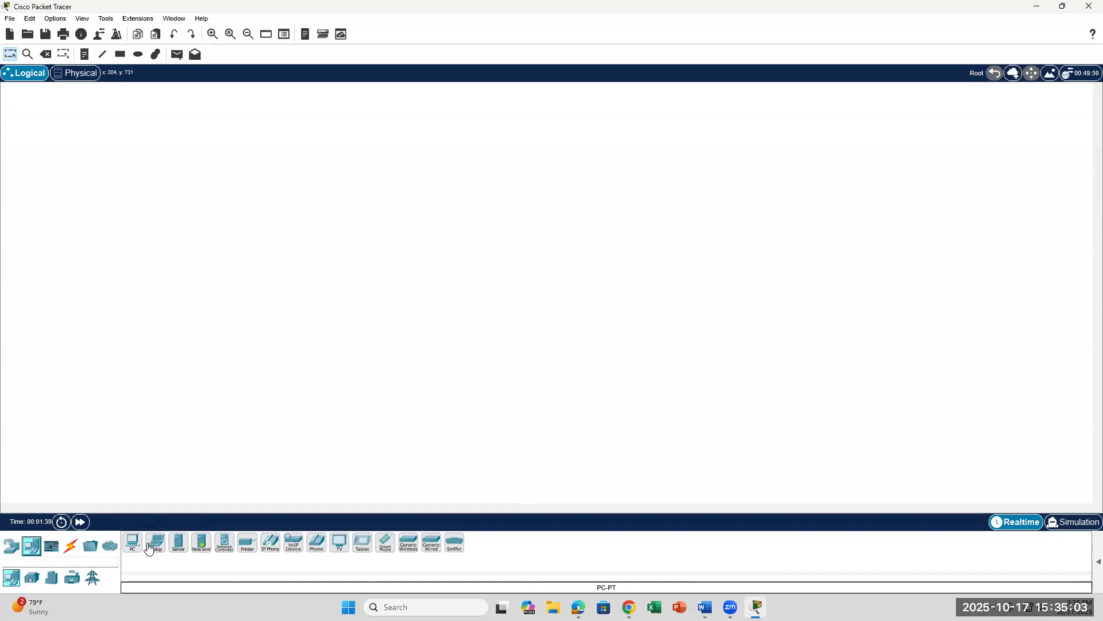
left_click_drag(157, 546, 107, 377)
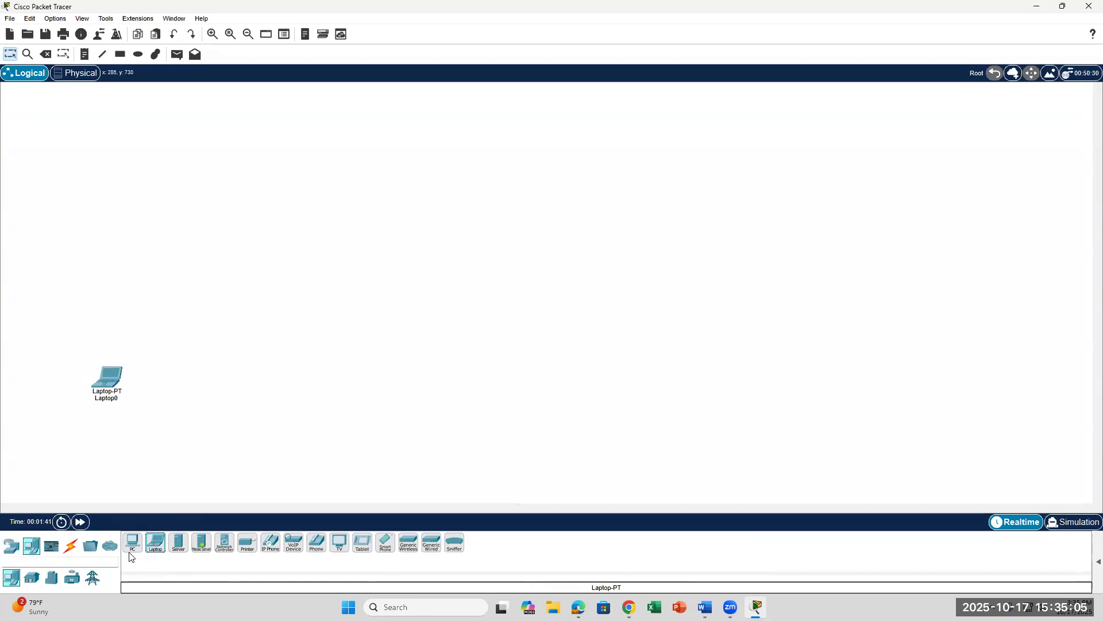
left_click_drag(132, 543, 132, 268)
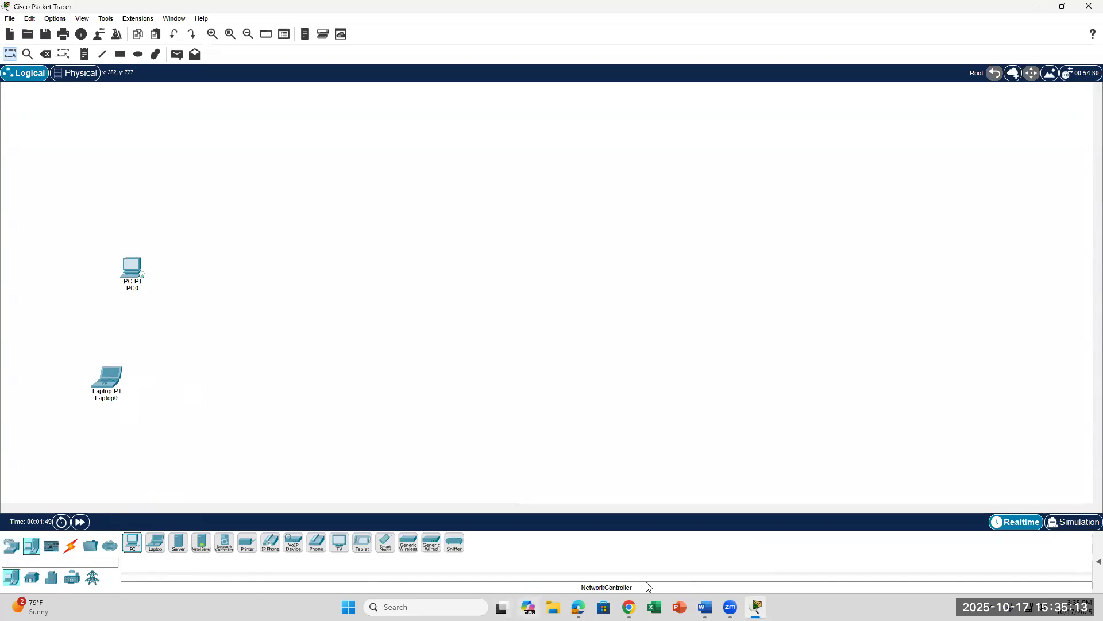
left_click(705, 607)
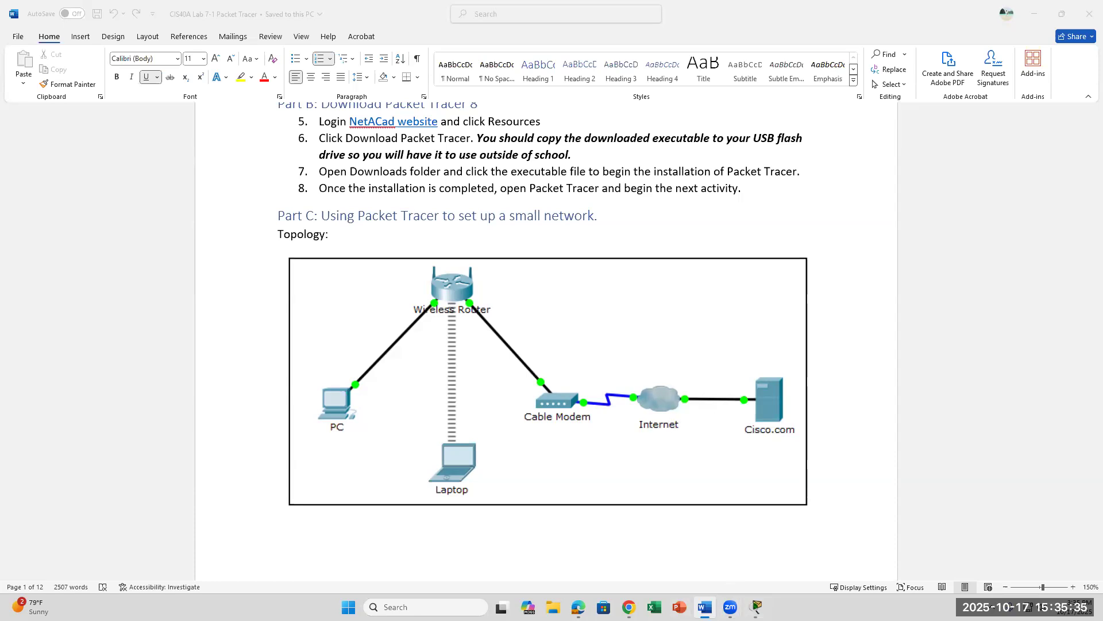
Step: Place a server in the middle of the Packet Tracer workspace
left_click(758, 607)
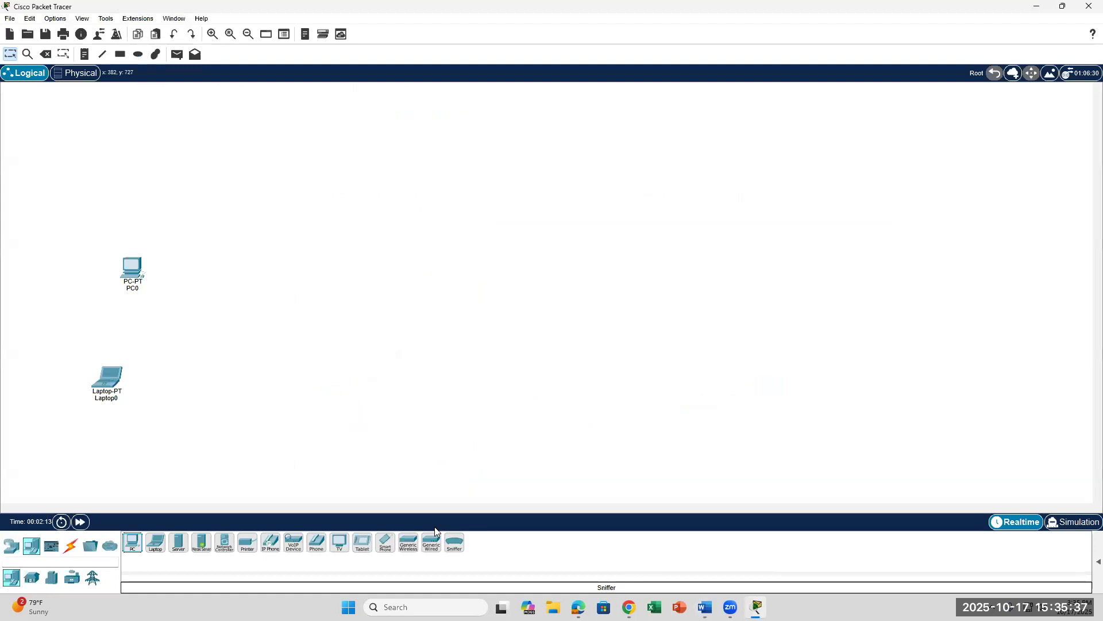
left_click(179, 543)
left_click(576, 316)
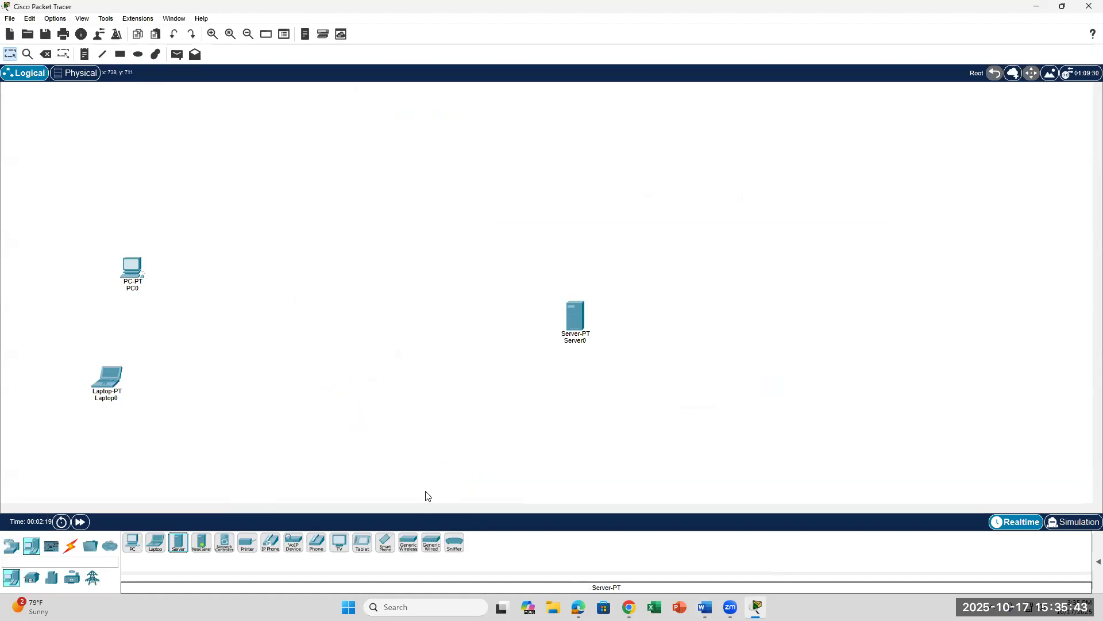
Step: Browse the device categories and drag a WAN cloud onto the workspace
left_click(10, 546)
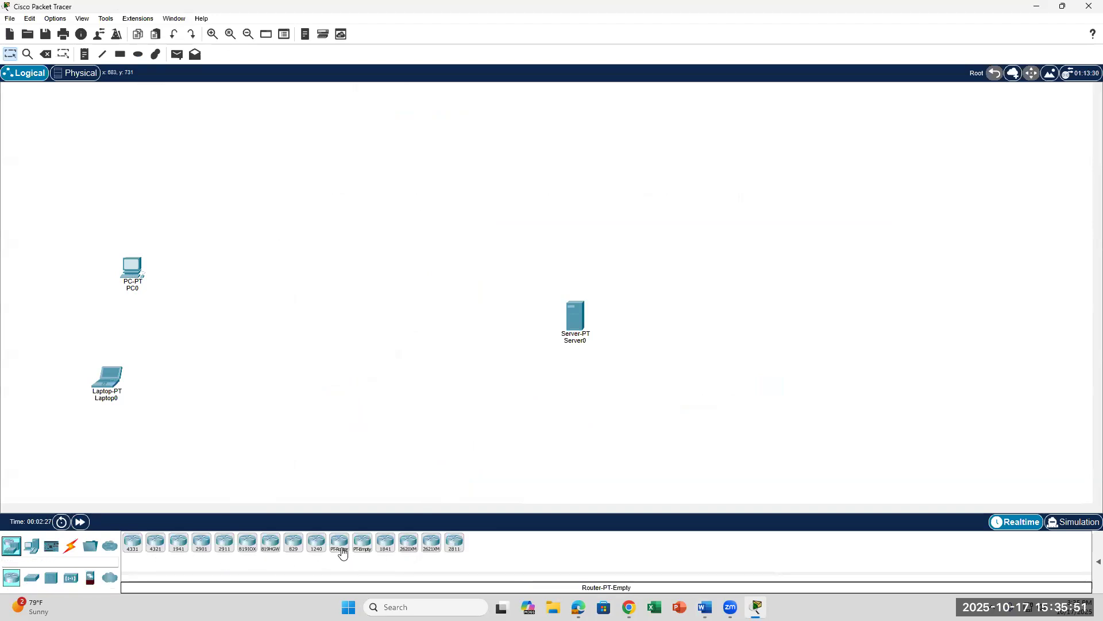
left_click(33, 551)
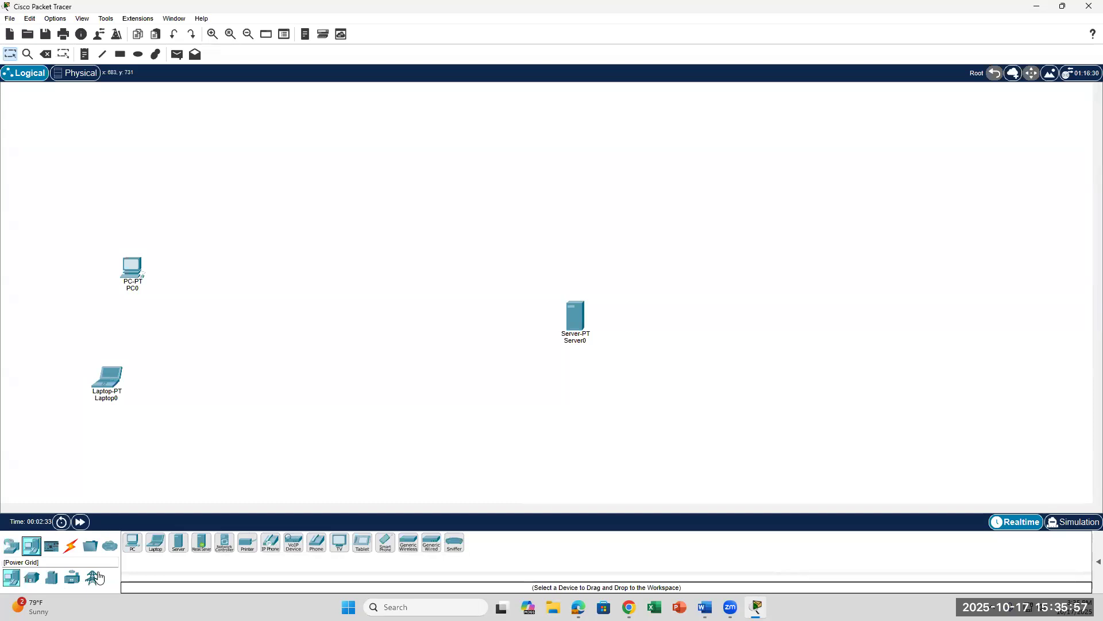
left_click(72, 580)
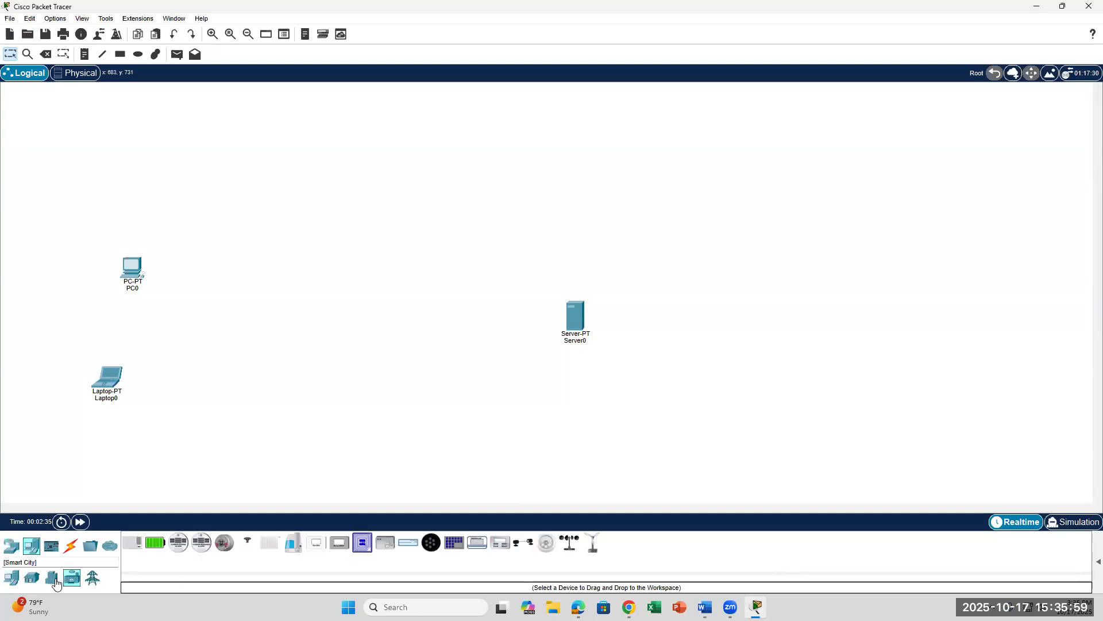
left_click(53, 580)
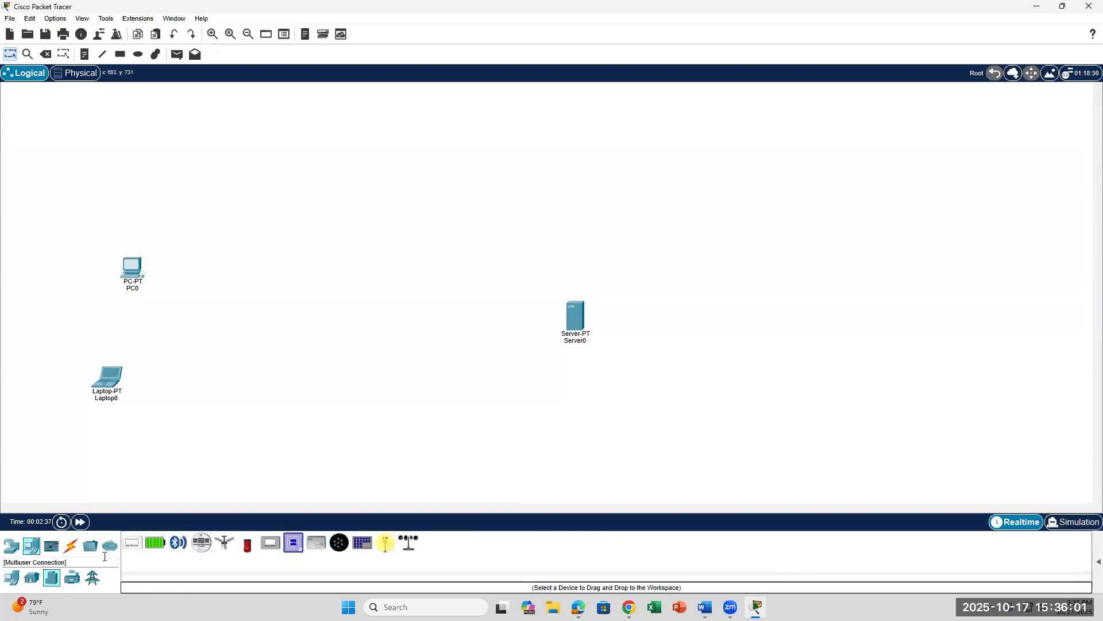
left_click(11, 545)
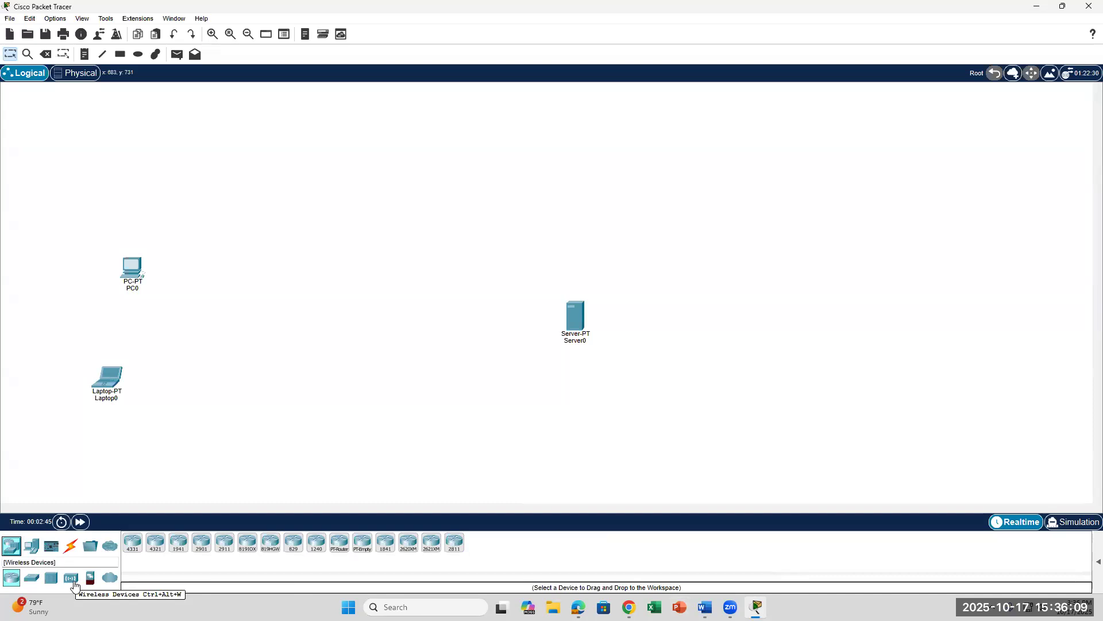
left_click_drag(107, 583, 409, 283)
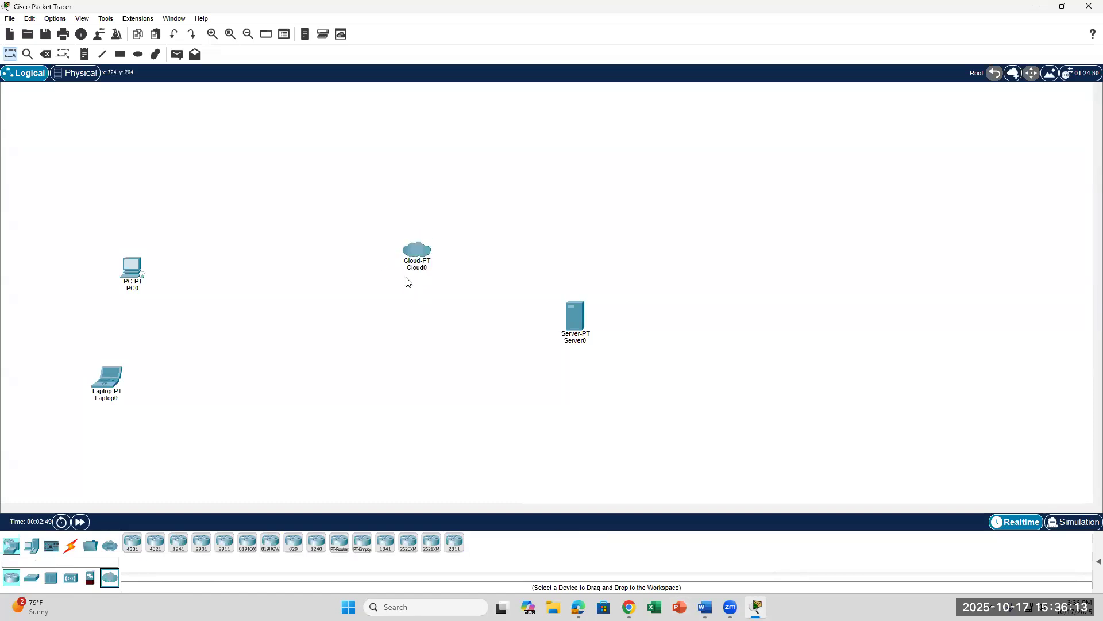
Step: Leave PC0's name unchanged and show the end-device models
left_click(132, 289)
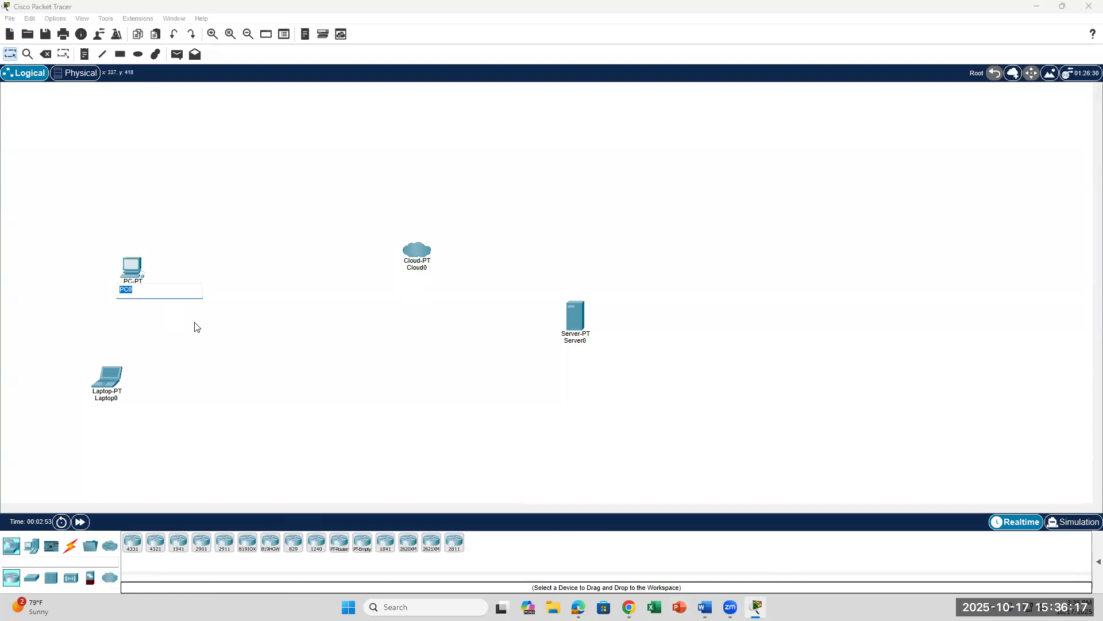
left_click(152, 329)
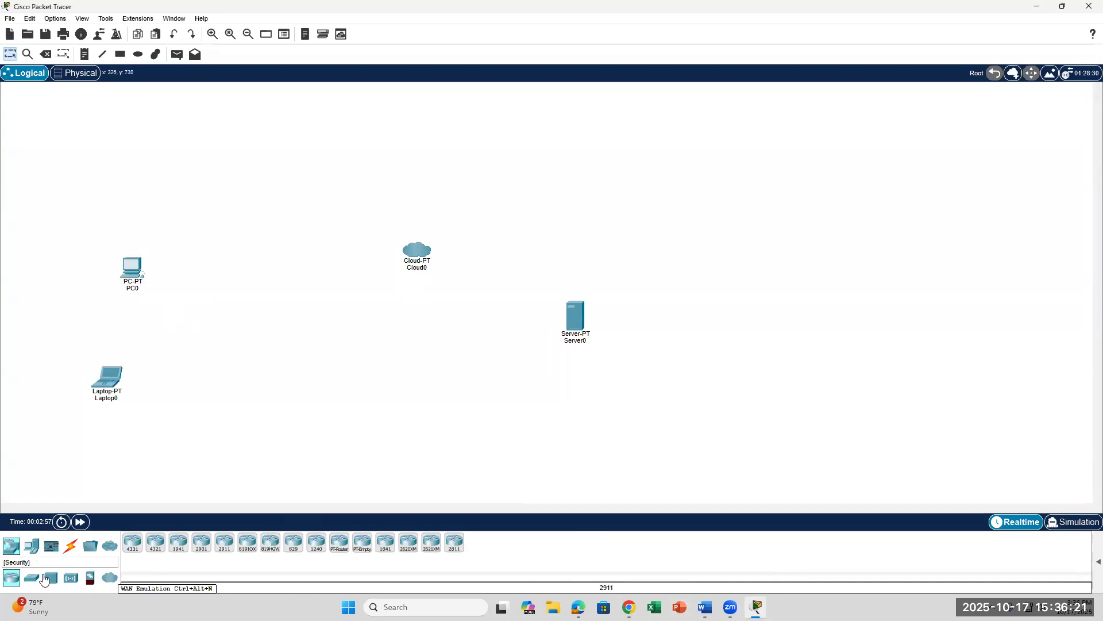
left_click(29, 551)
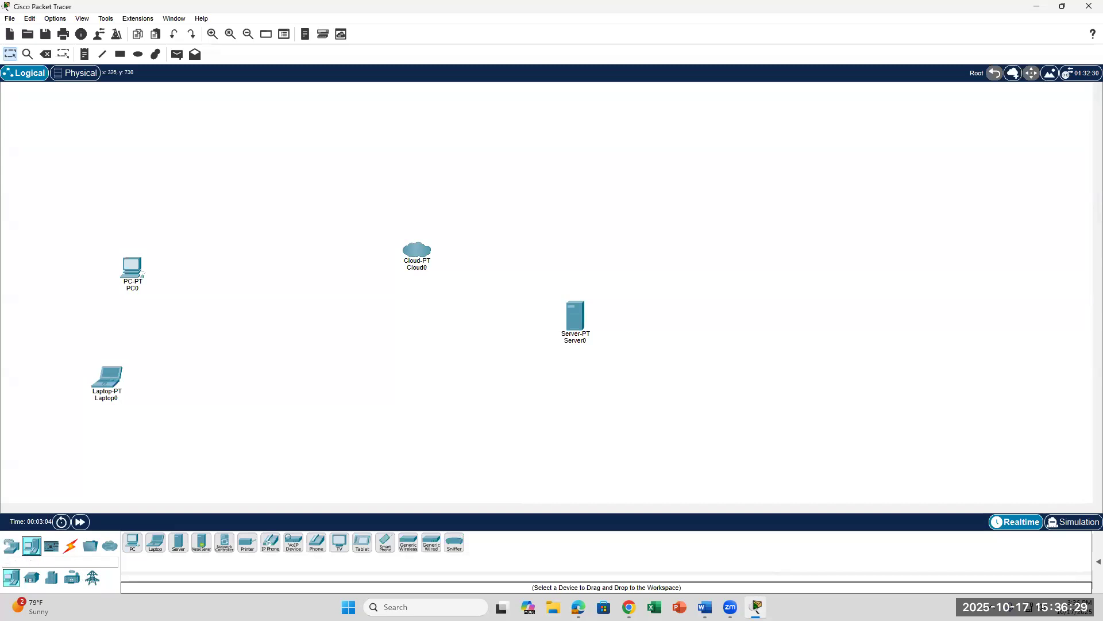
Step: Read the Word Address Table and steps 10–13, selecting 'Device-Specific Selection box.'
left_click(705, 607)
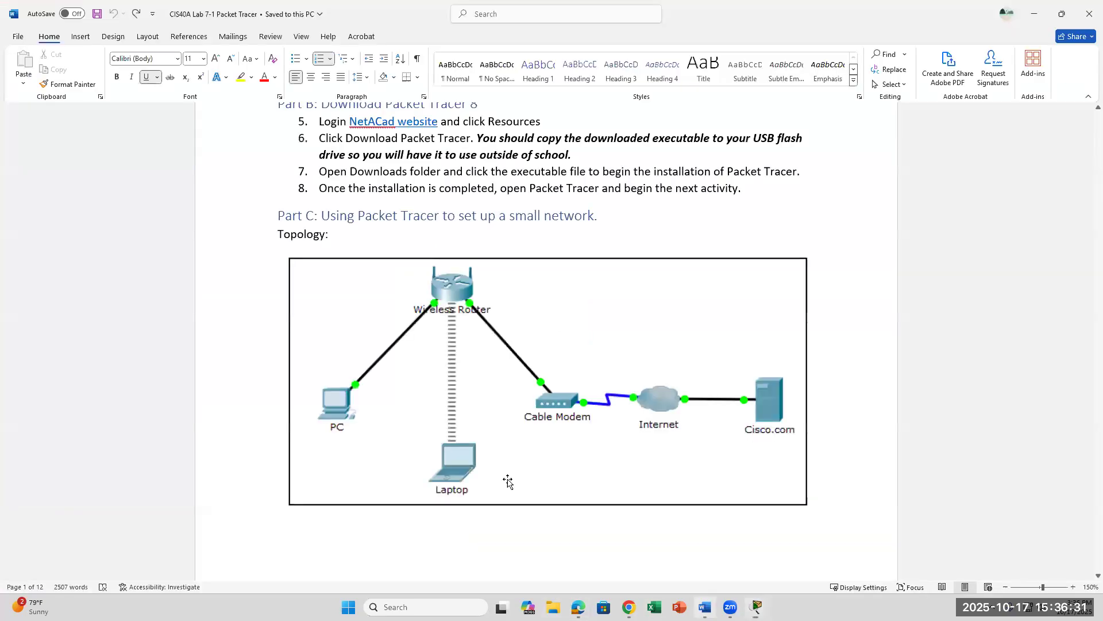
scroll(466, 432, "down", 12)
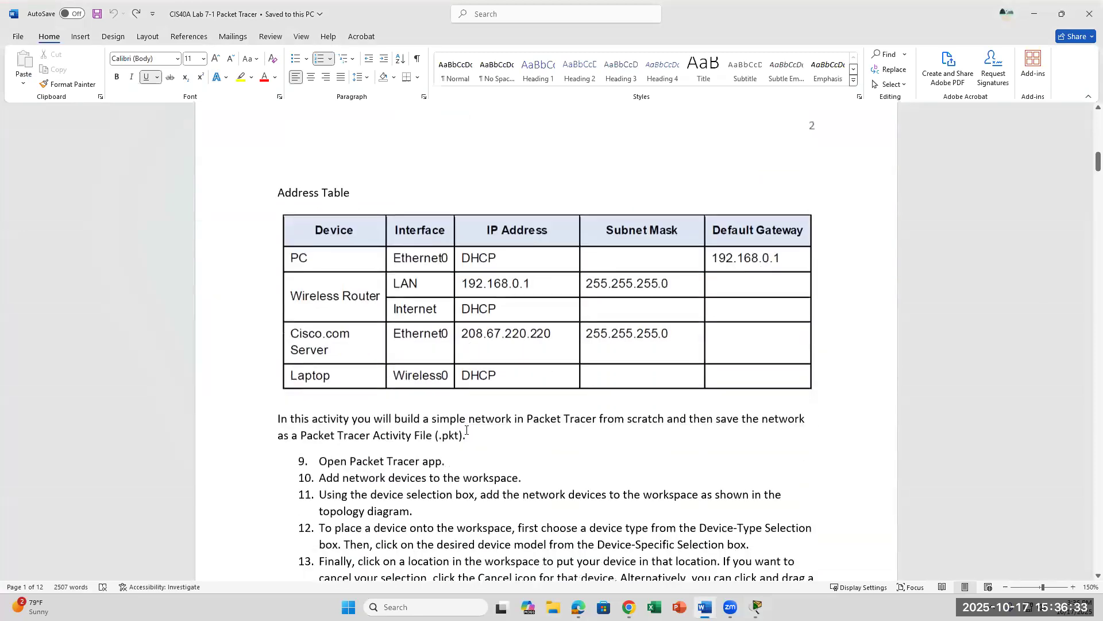
left_click(523, 354)
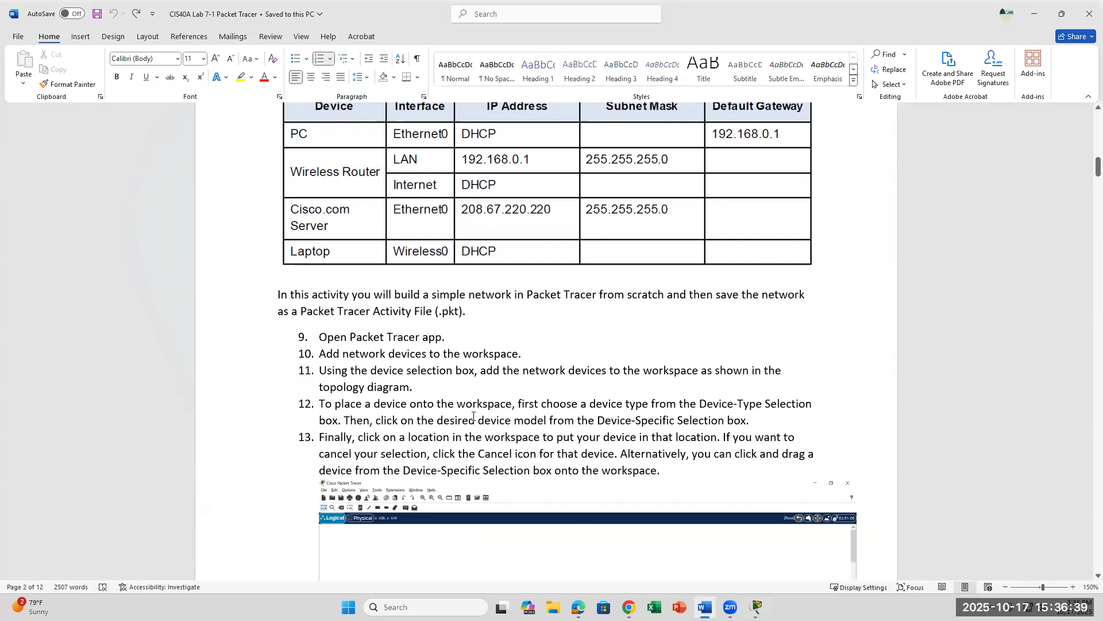
scroll(476, 425, "down", 5)
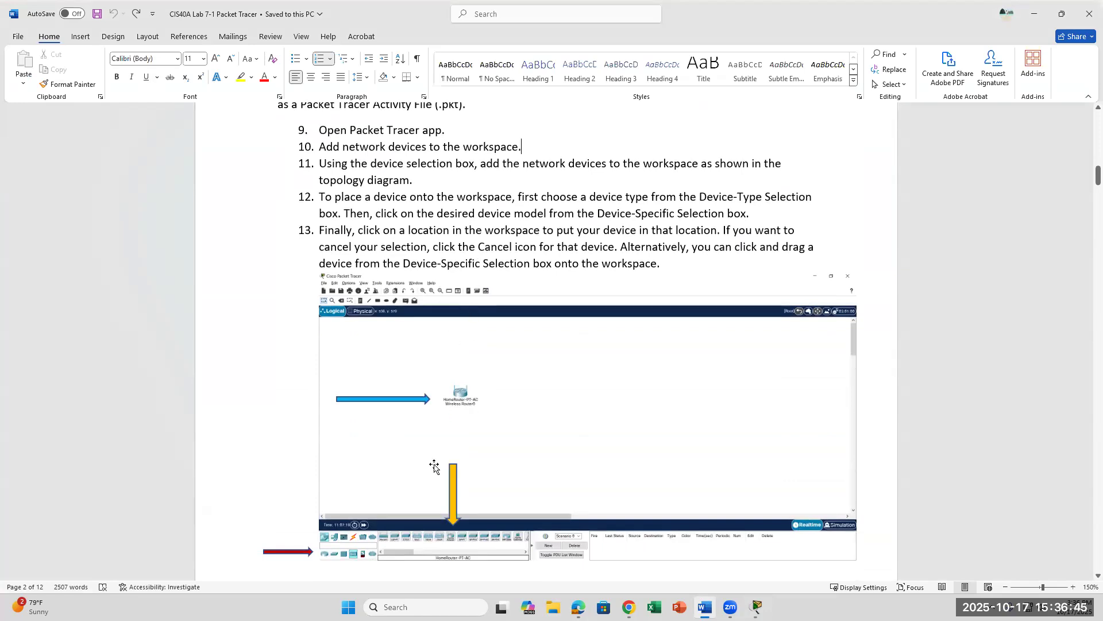
left_click_drag(597, 214, 751, 214)
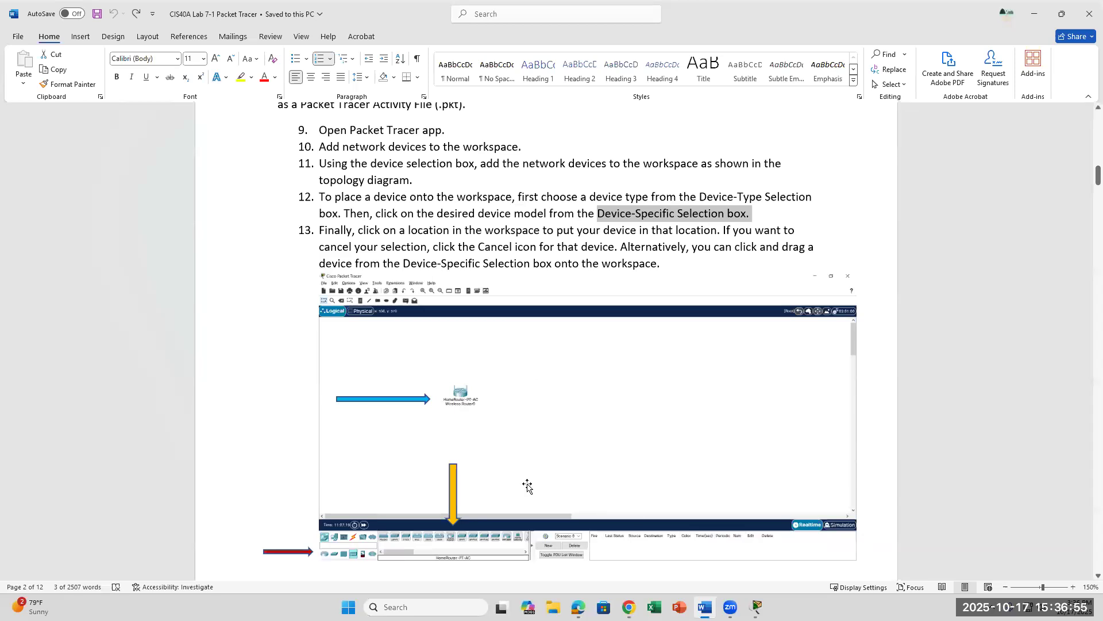
left_click(757, 607)
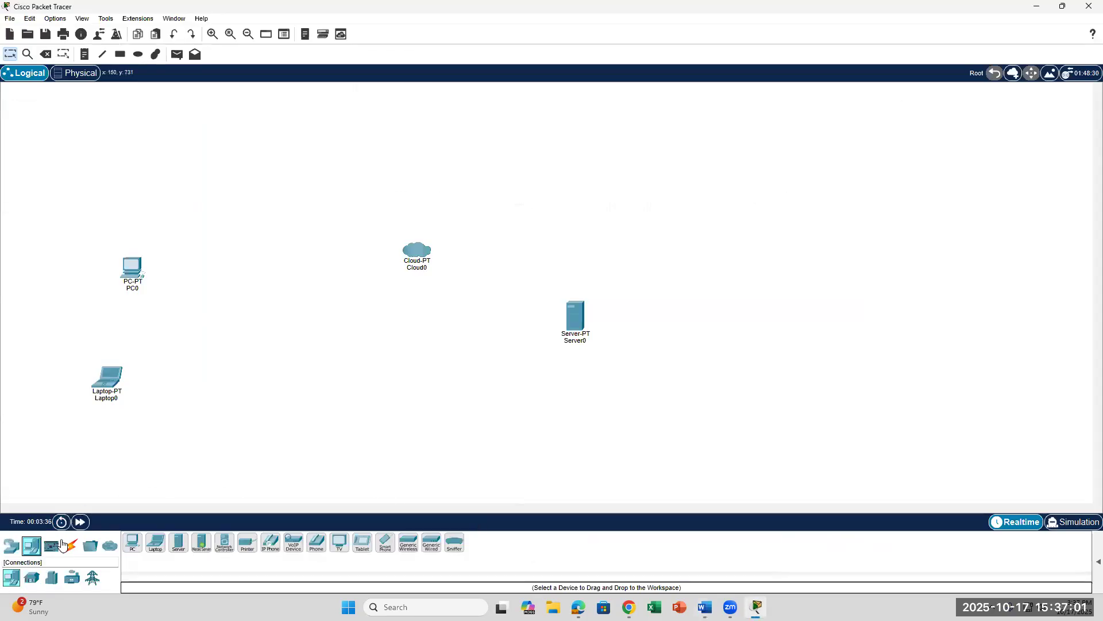
Step: Browse the Home, Smart City, Industrial and Power Grid groups, then show routers and expand the PDU list
left_click(28, 576)
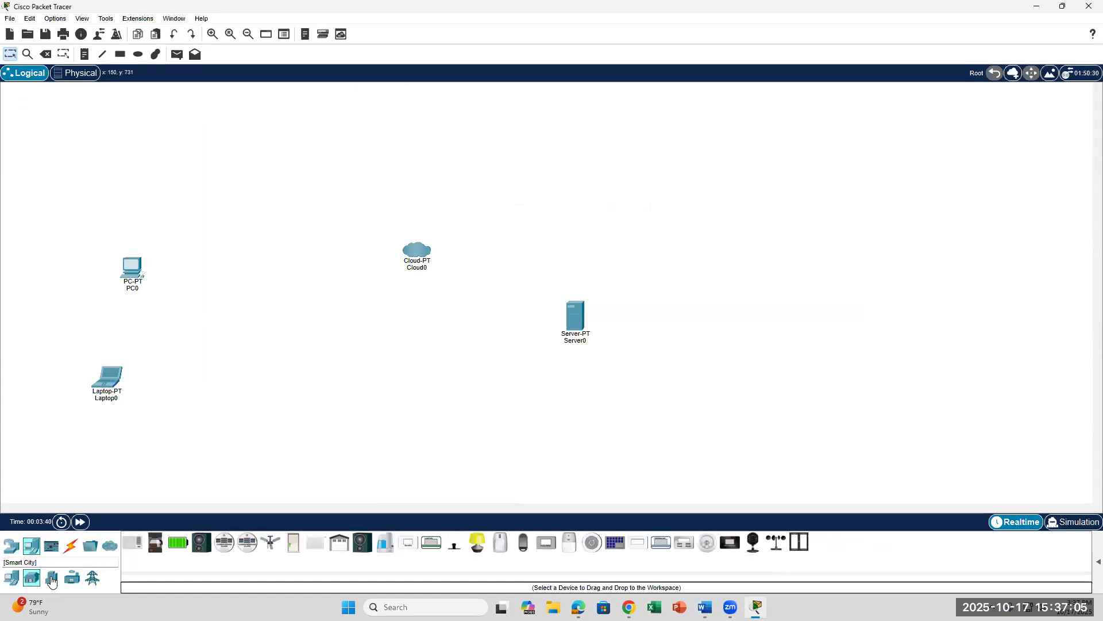
left_click(52, 579)
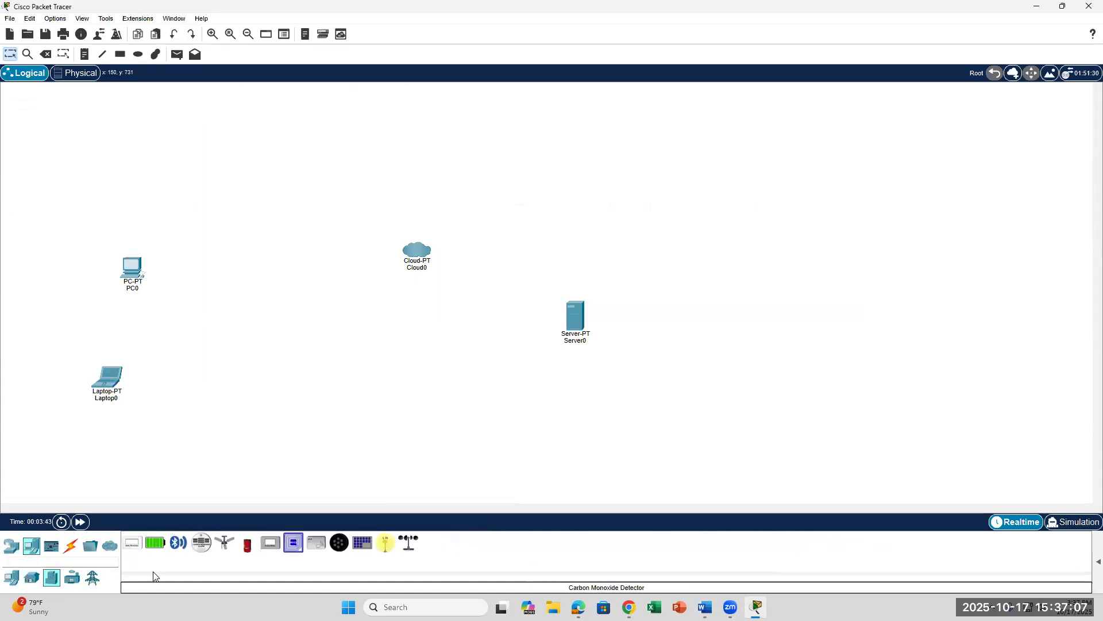
left_click(76, 580)
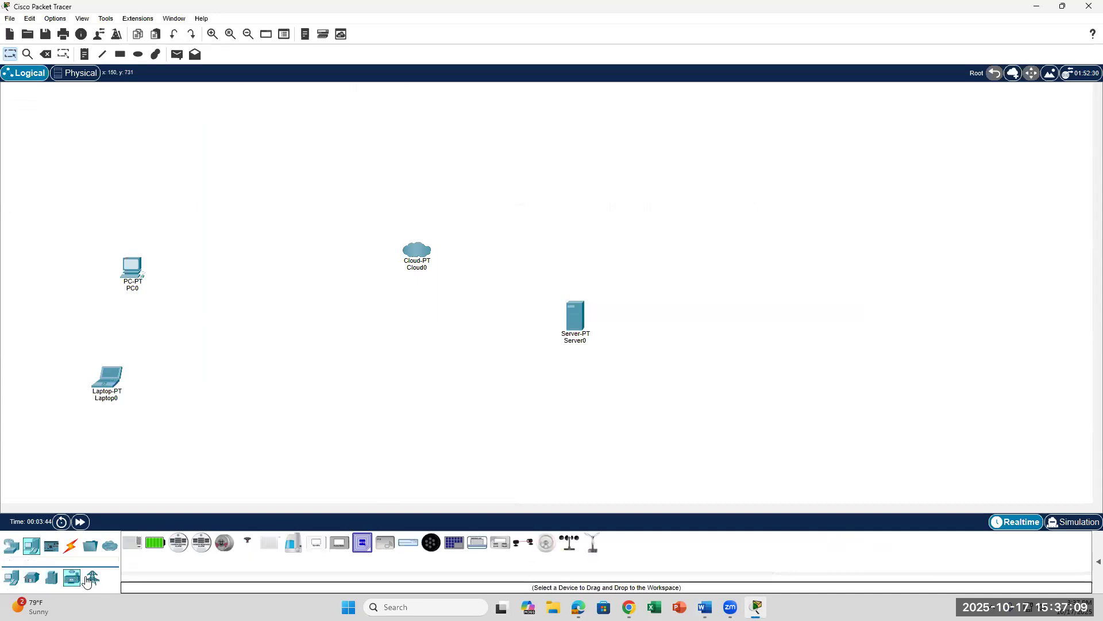
left_click(92, 577)
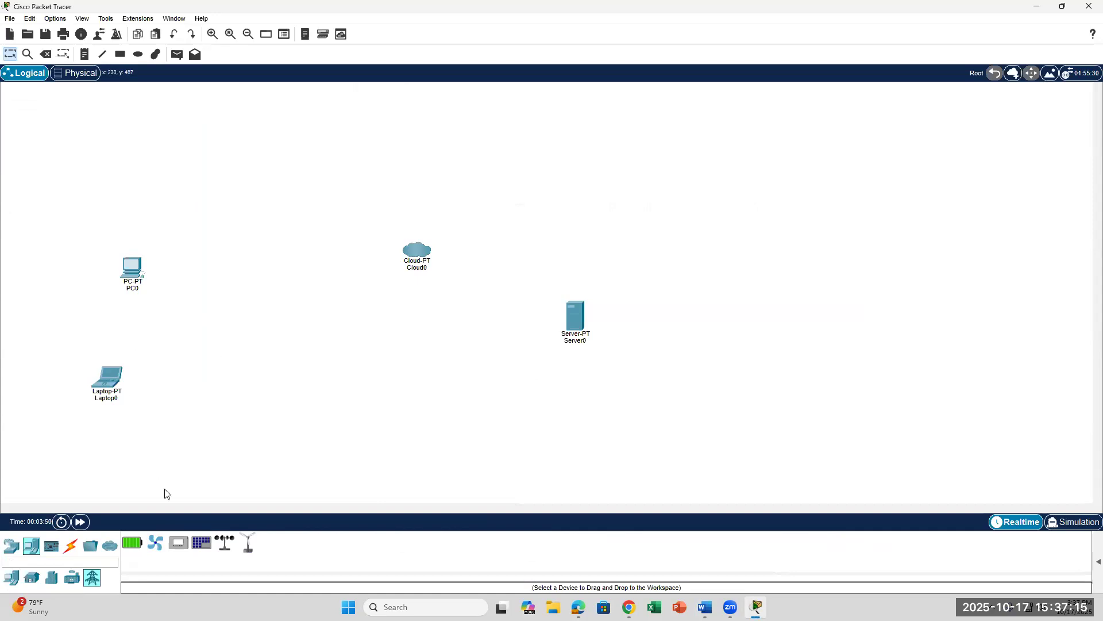
left_click(7, 551)
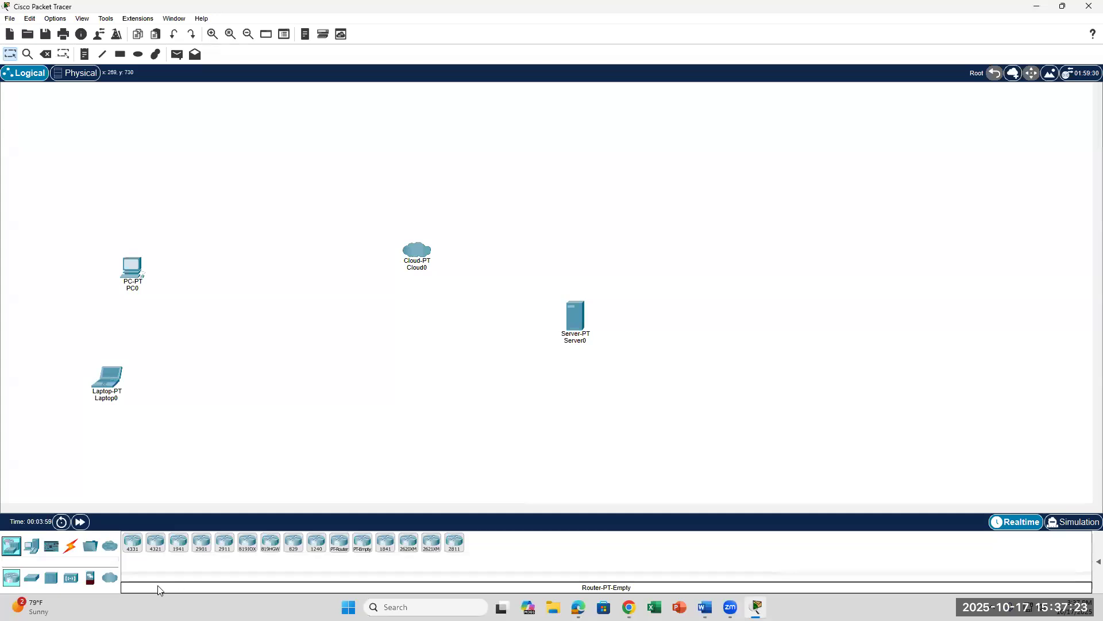
left_click(1092, 563)
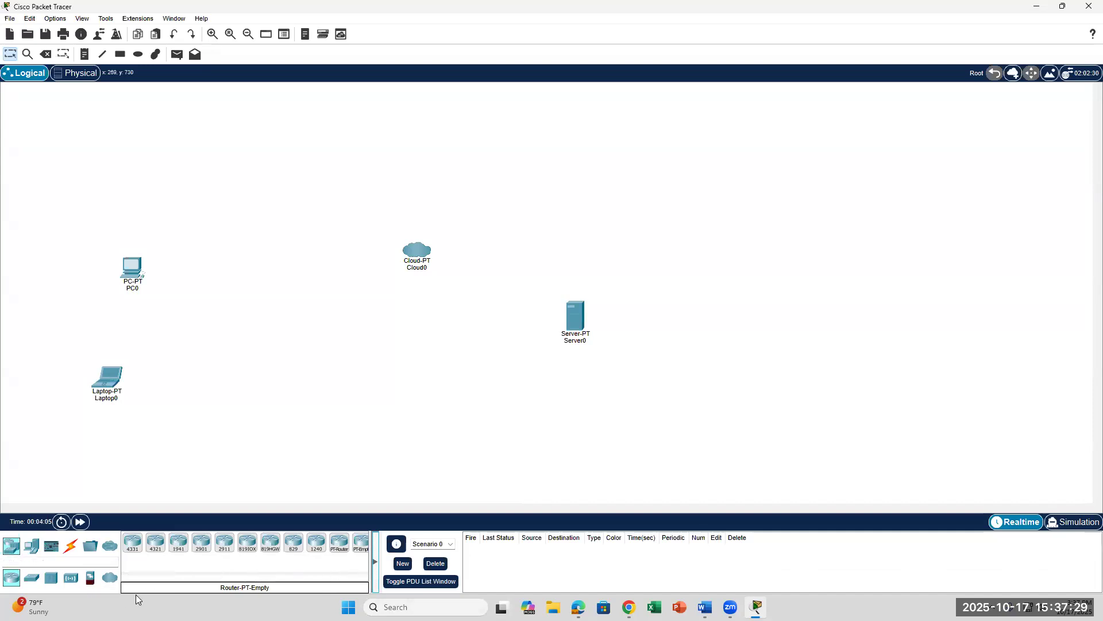
Step: Place a HomeRouter-PT-AC wireless router between PC0 and Cloud0, then switch to the Word lab
left_click(34, 550)
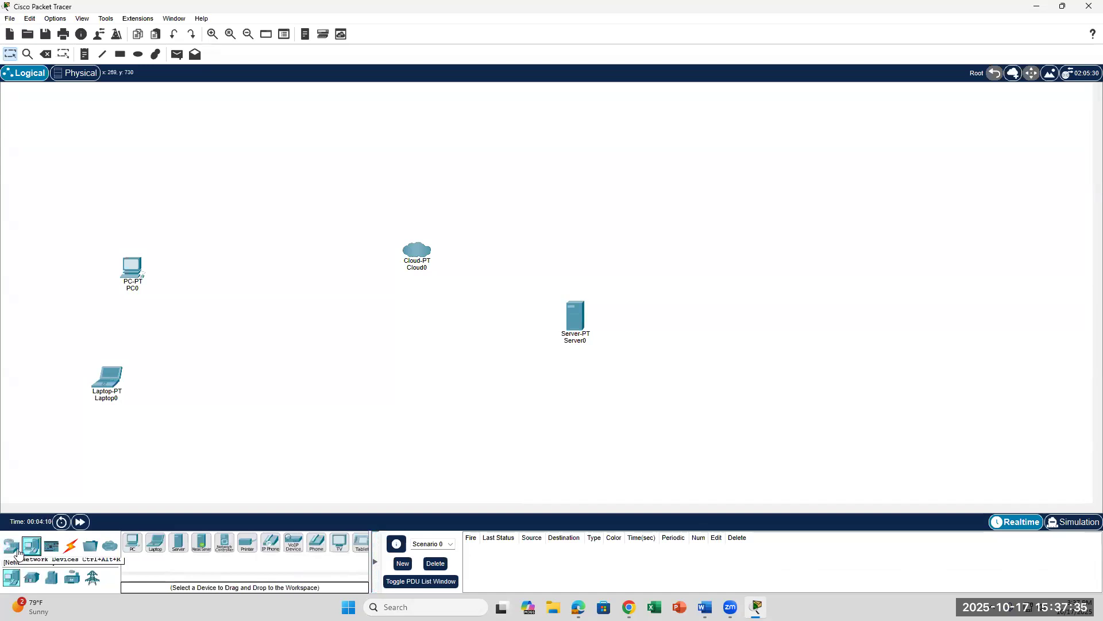
left_click(17, 551)
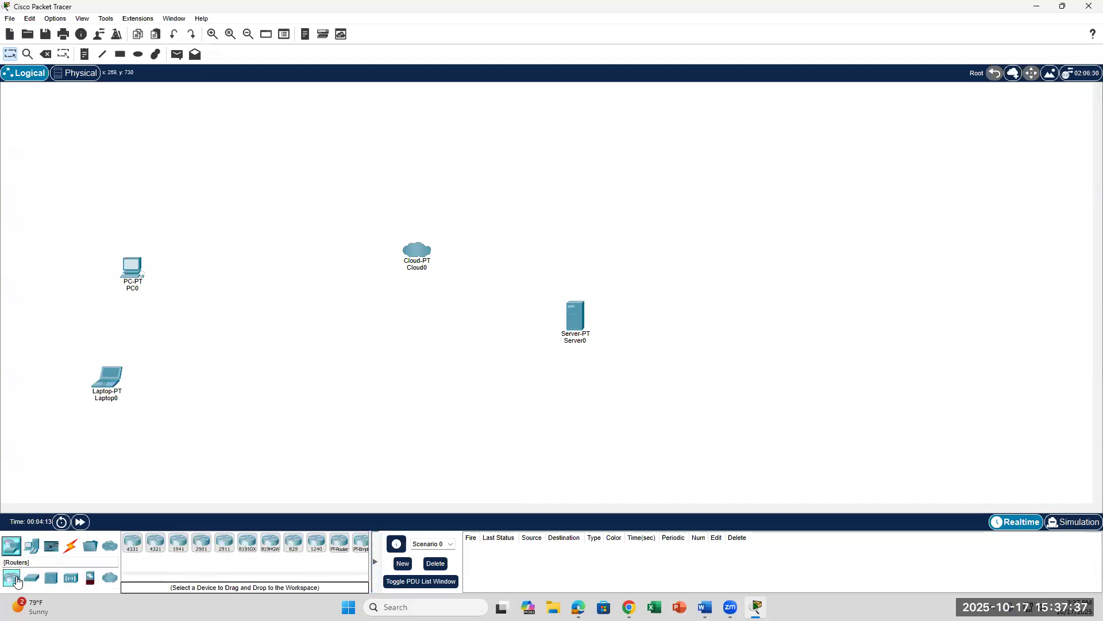
left_click(70, 577)
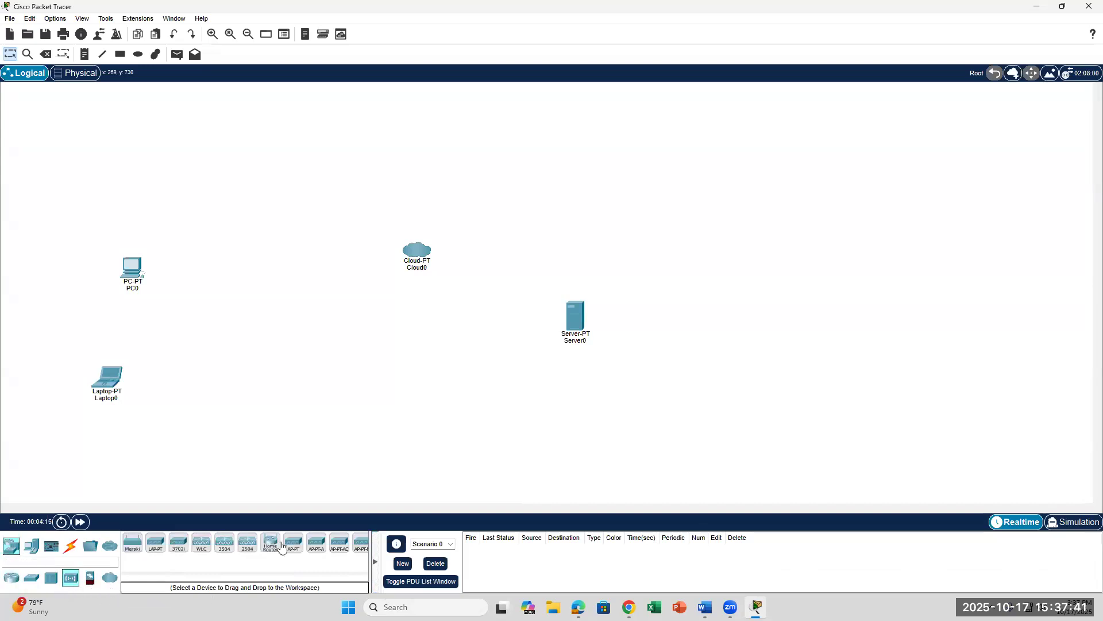
left_click_drag(275, 546, 297, 299)
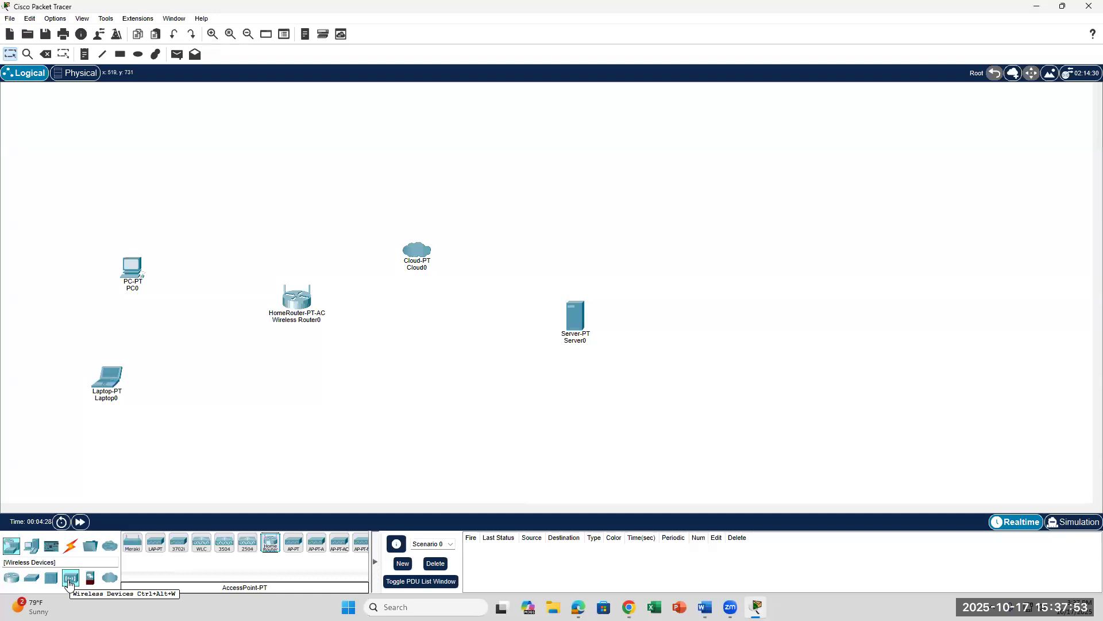
left_click(69, 579)
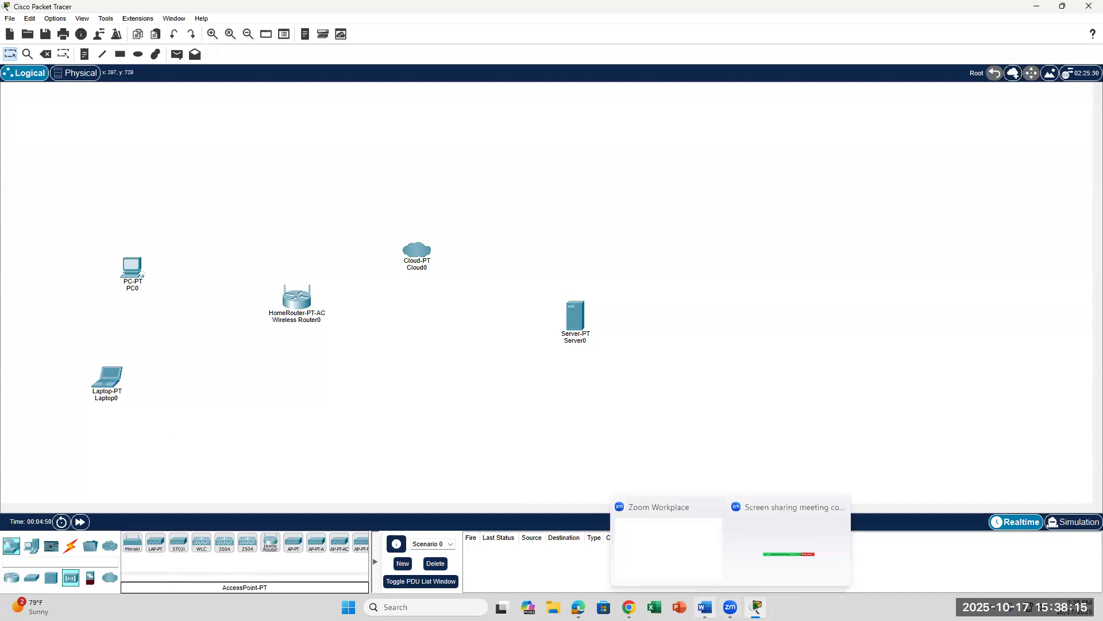
left_click(705, 606)
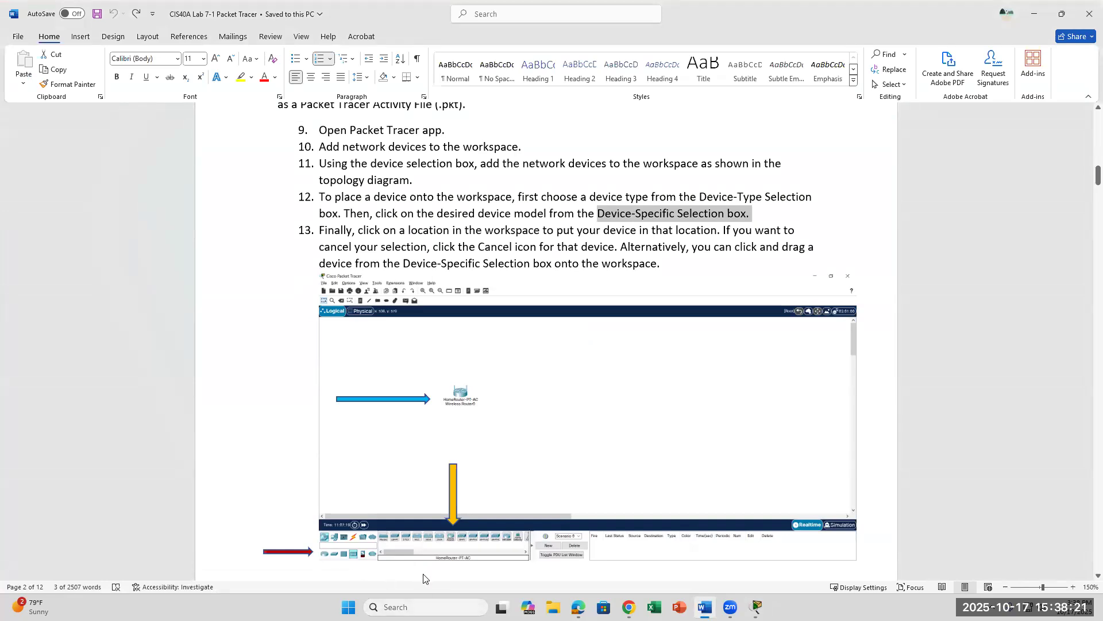
Step: Scroll the Word lab to steps 14–18 on adding and renaming devices, then return to Packet Tracer
scroll(424, 575, "down", 8)
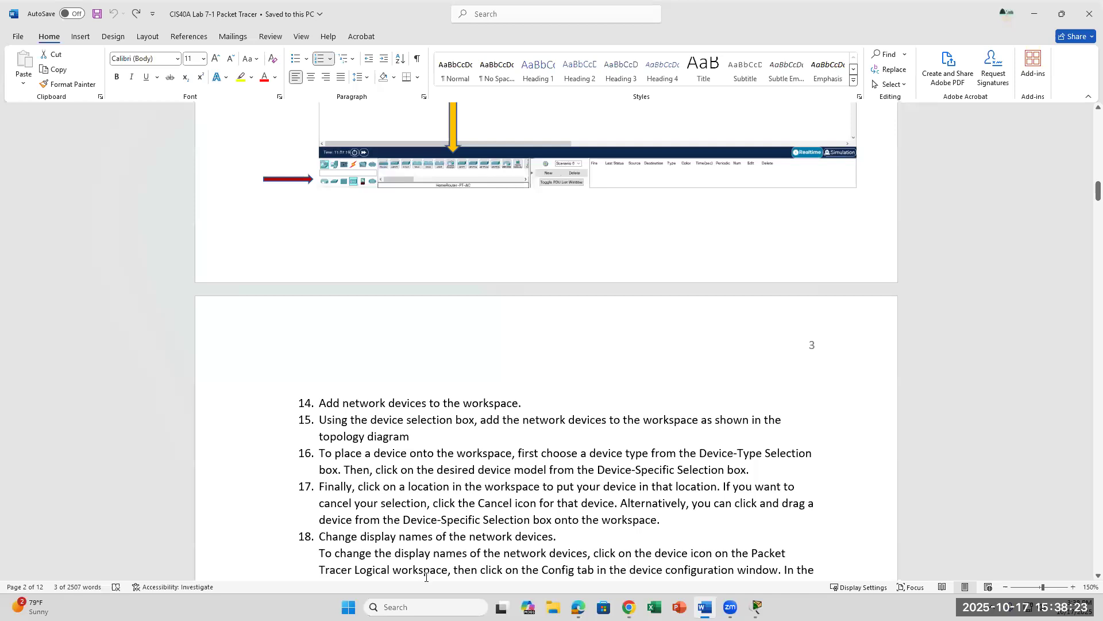
scroll(426, 576, "up", 3)
scroll(426, 580, "down", 3)
scroll(426, 580, "down", 3)
left_click(756, 607)
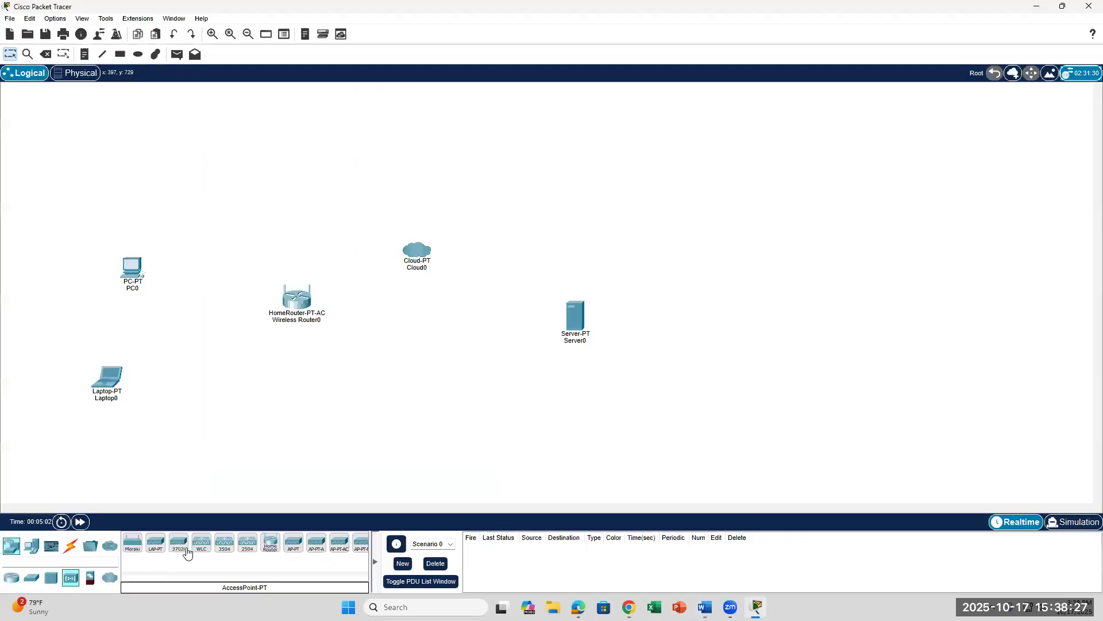
Step: Connect PC0's FastEthernet0 to Wireless Router0's GigabitEthernet 1 with a Copper Straight-Through cable
left_click(71, 550)
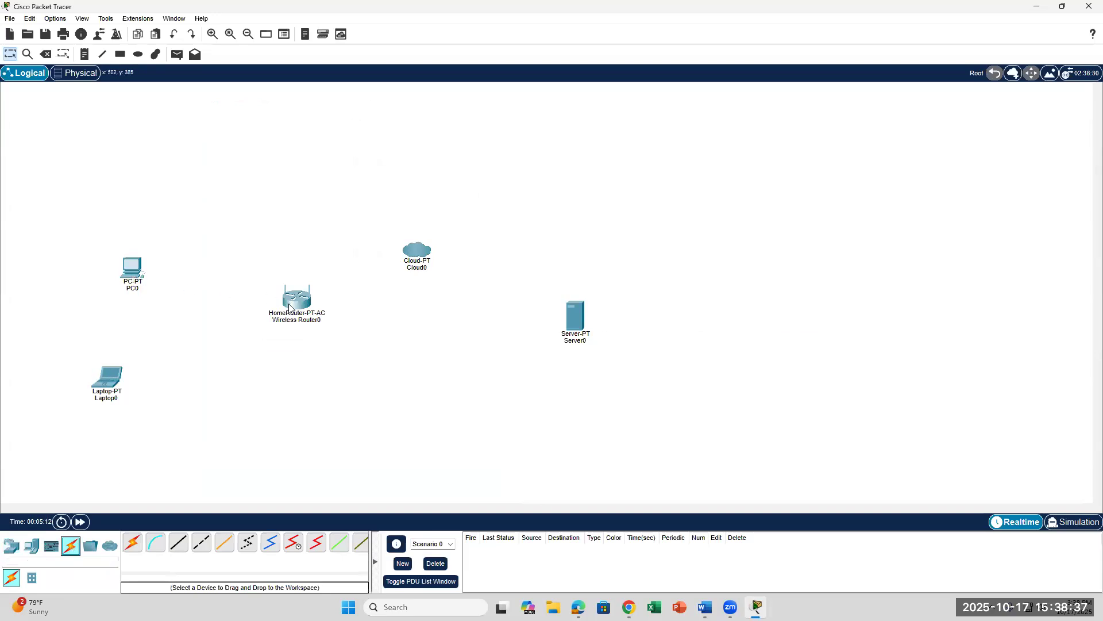
mouse_move(289, 307)
left_click(178, 541)
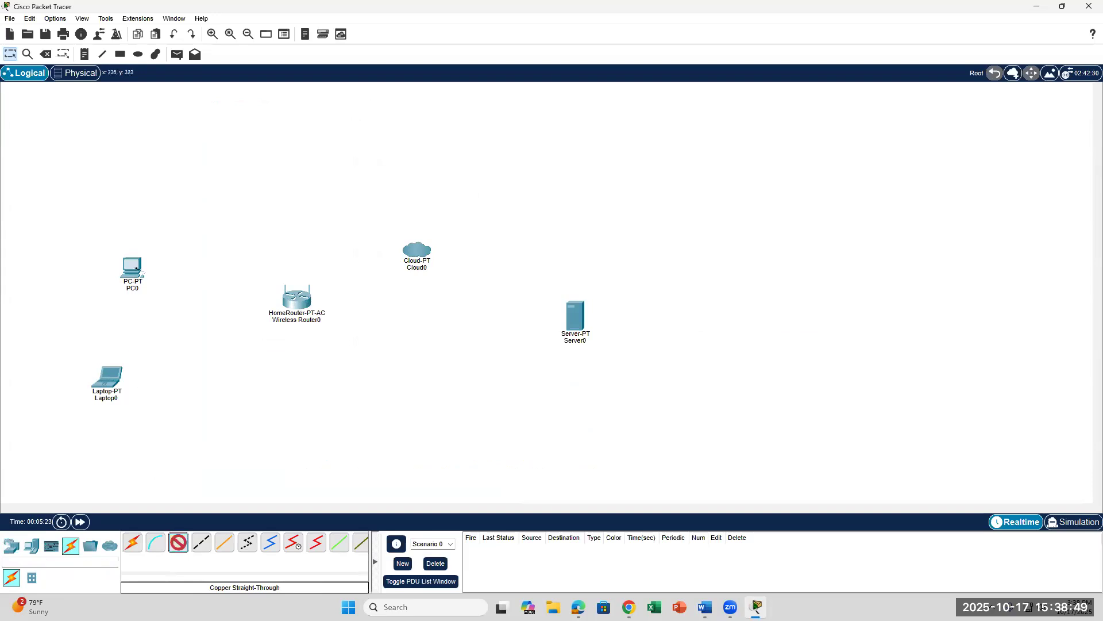
left_click(136, 269)
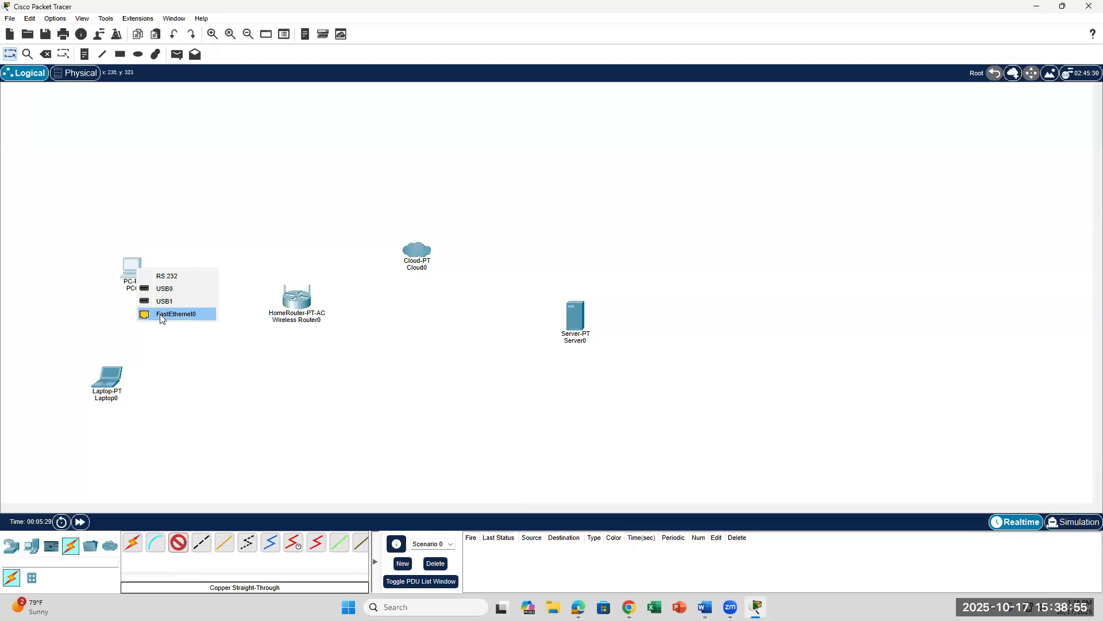
left_click(160, 315)
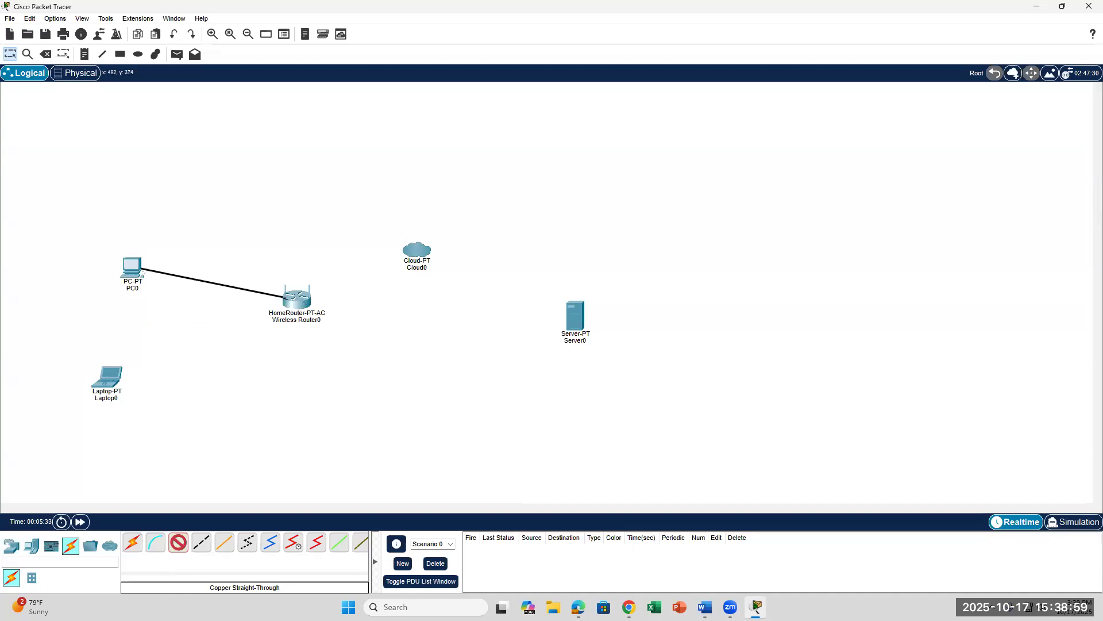
left_click(286, 299)
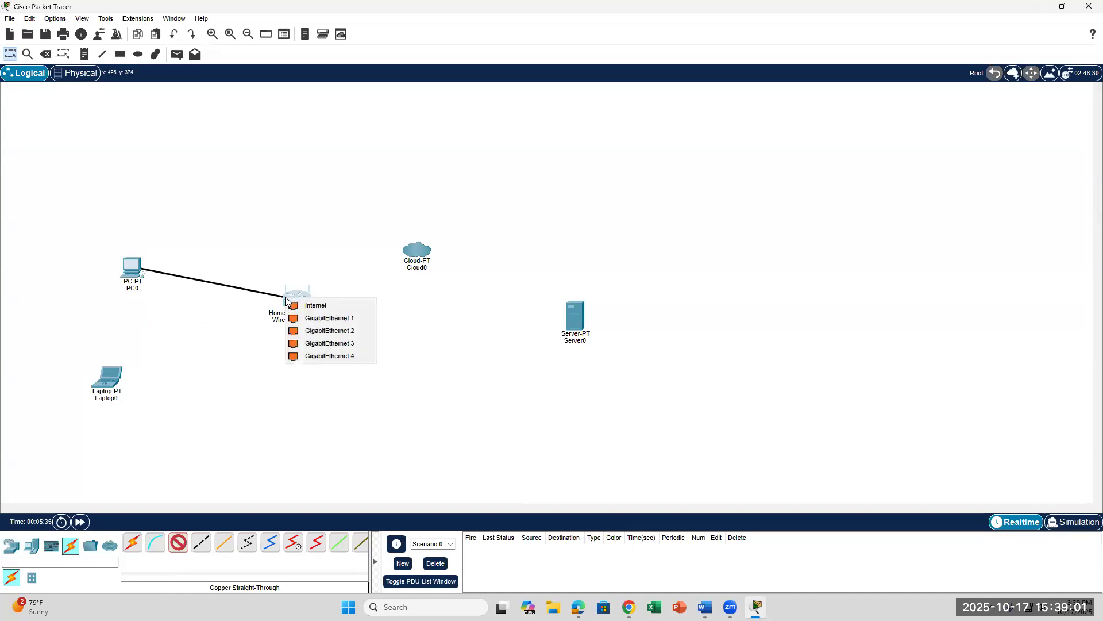
left_click(308, 319)
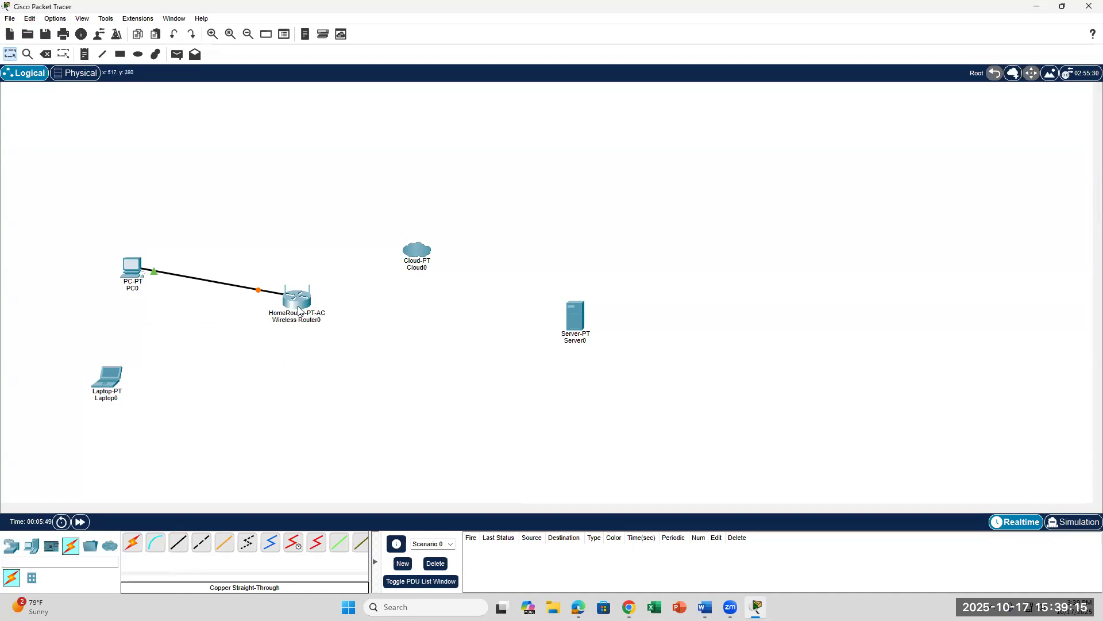
Step: Check the port info boxes for Wireless Router0 and Cloud0, then bring the Word lab forward
mouse_move(299, 310)
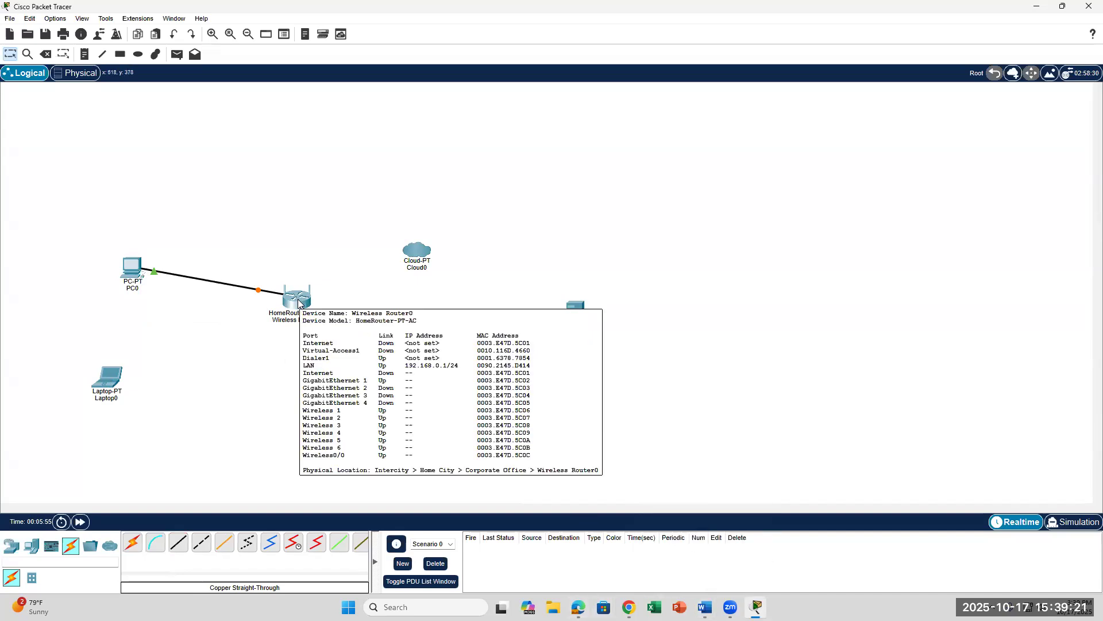
mouse_move(410, 252)
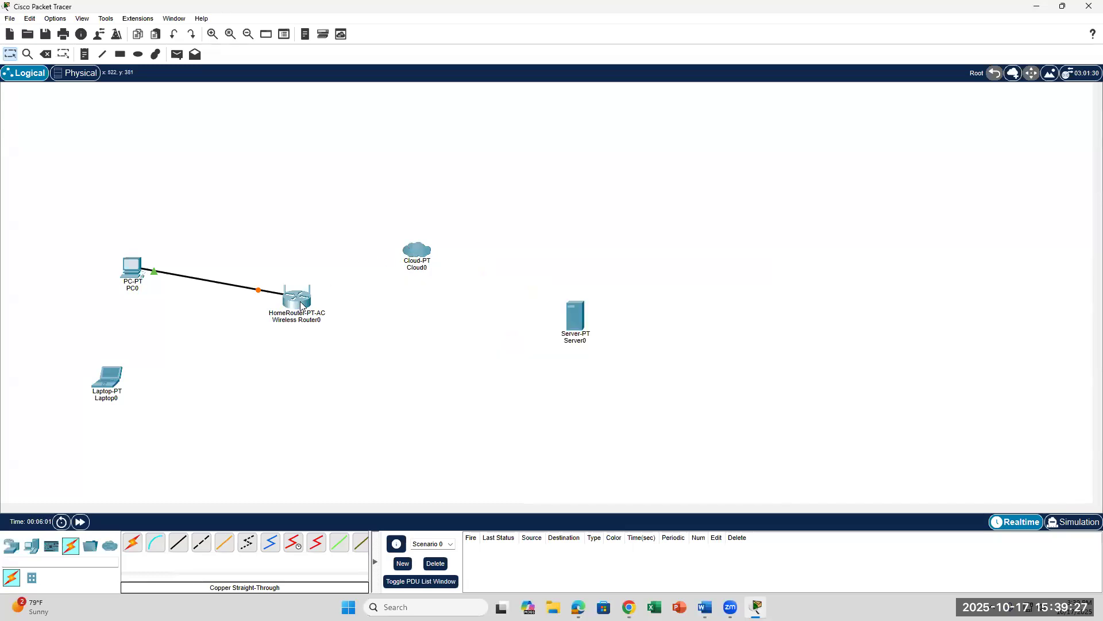
mouse_move(705, 607)
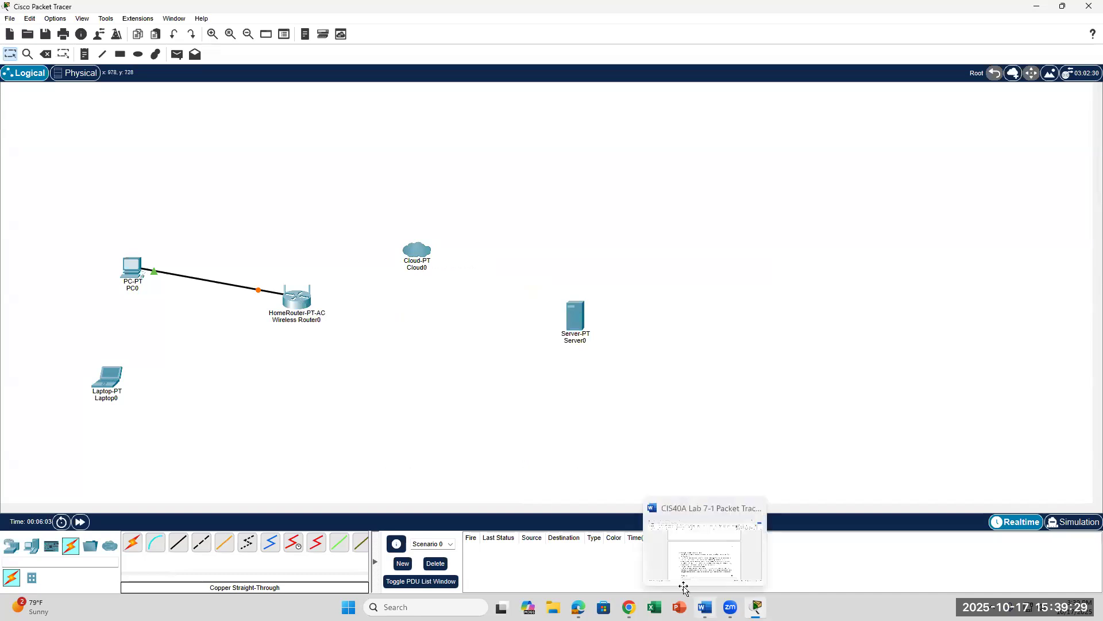
left_click(689, 568)
Step: Read step 19's cabling items B–E in Word, selecting items B and C, then return to Packet Tracer
scroll(534, 426, "down", 5)
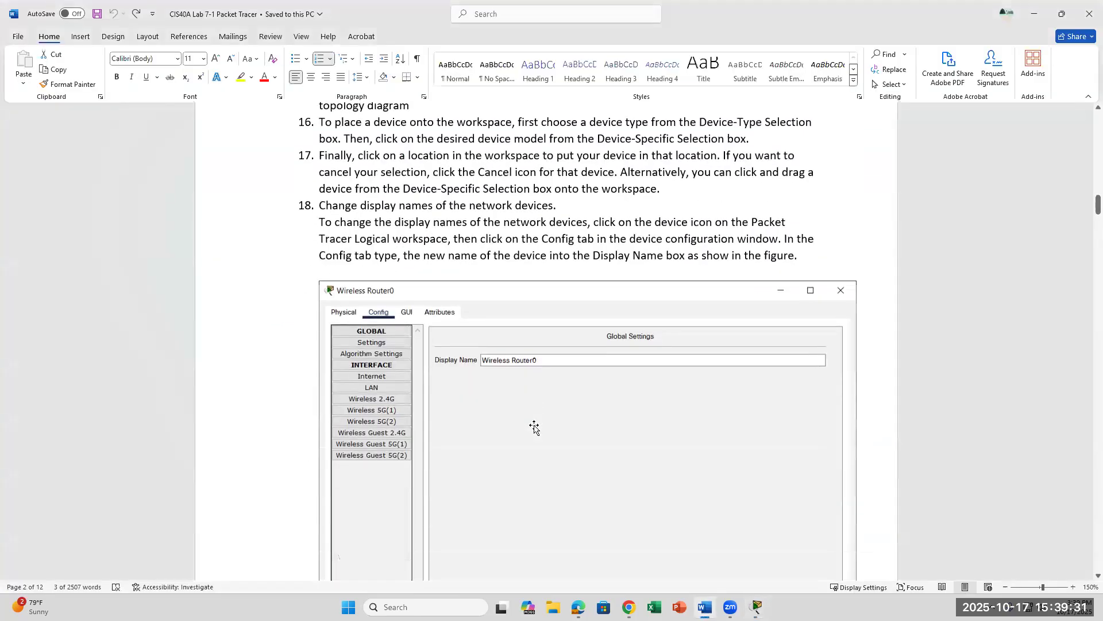
scroll(534, 427, "up", 2)
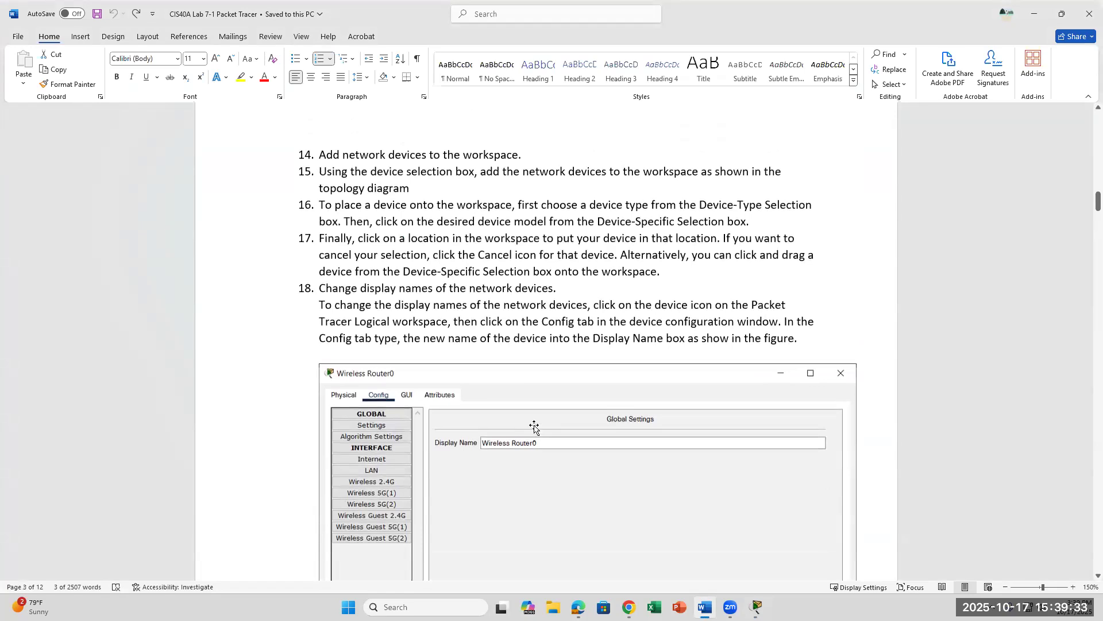
scroll(534, 426, "down", 7)
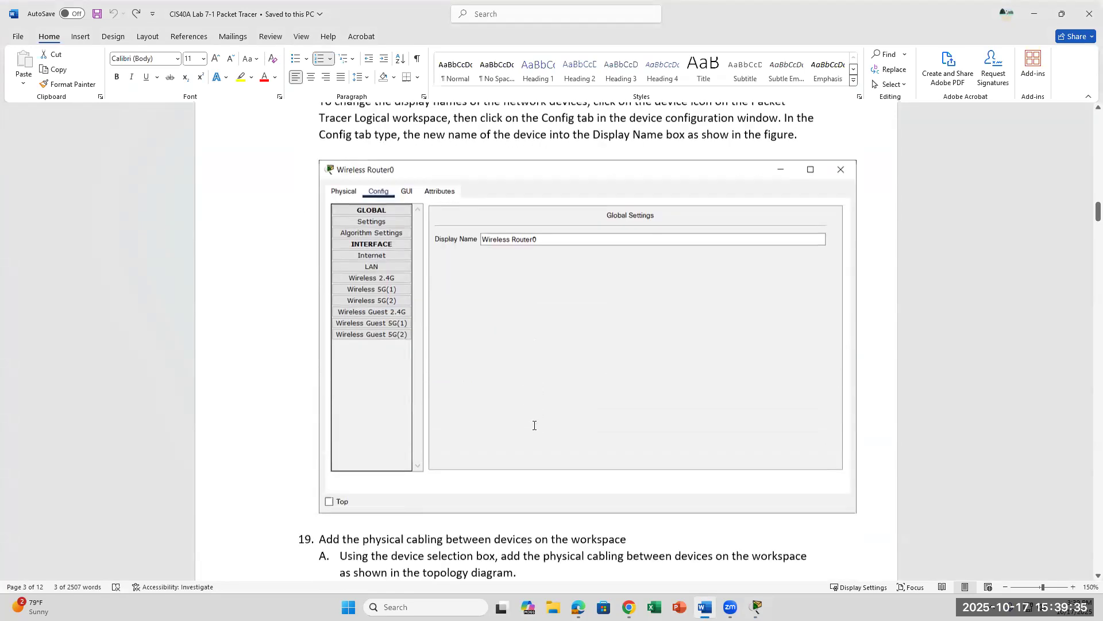
scroll(533, 426, "down", 2)
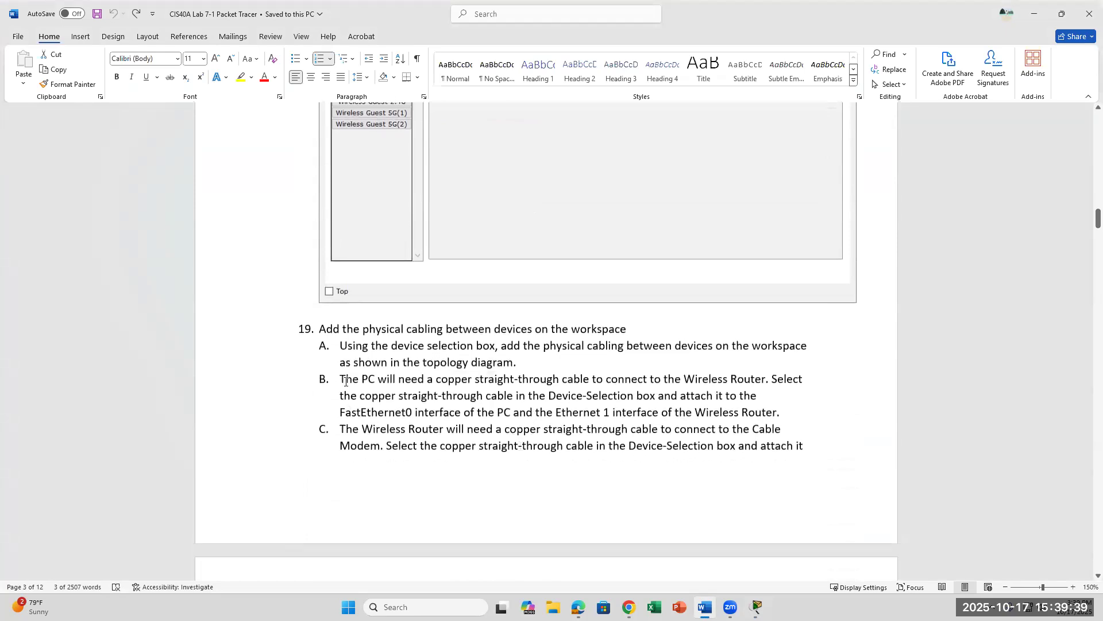
left_click_drag(346, 381, 790, 426)
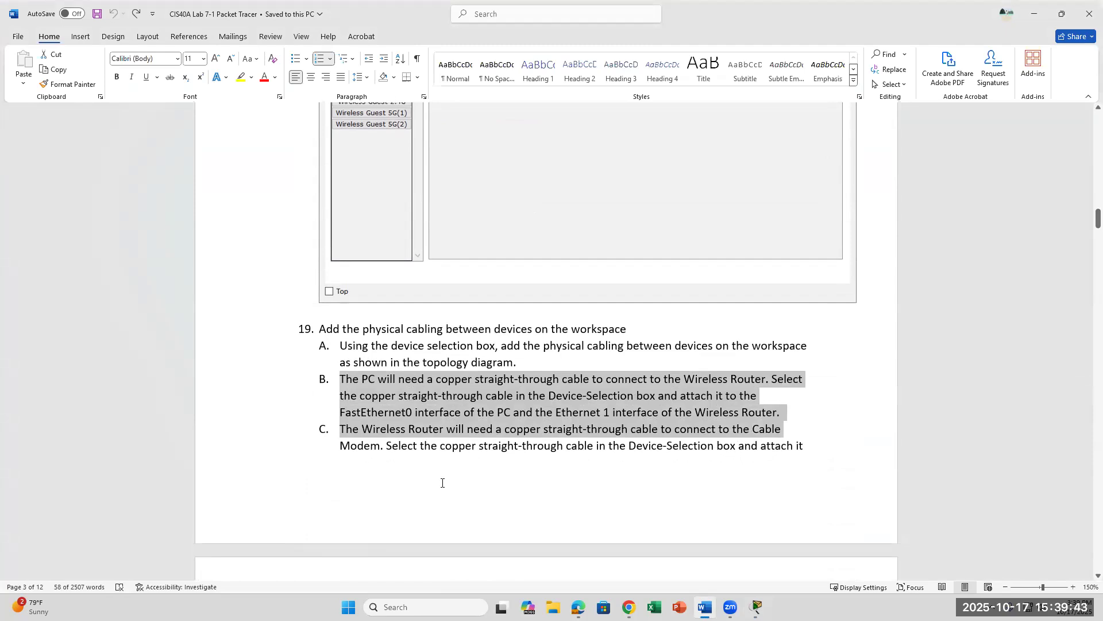
scroll(442, 483, "down", 6)
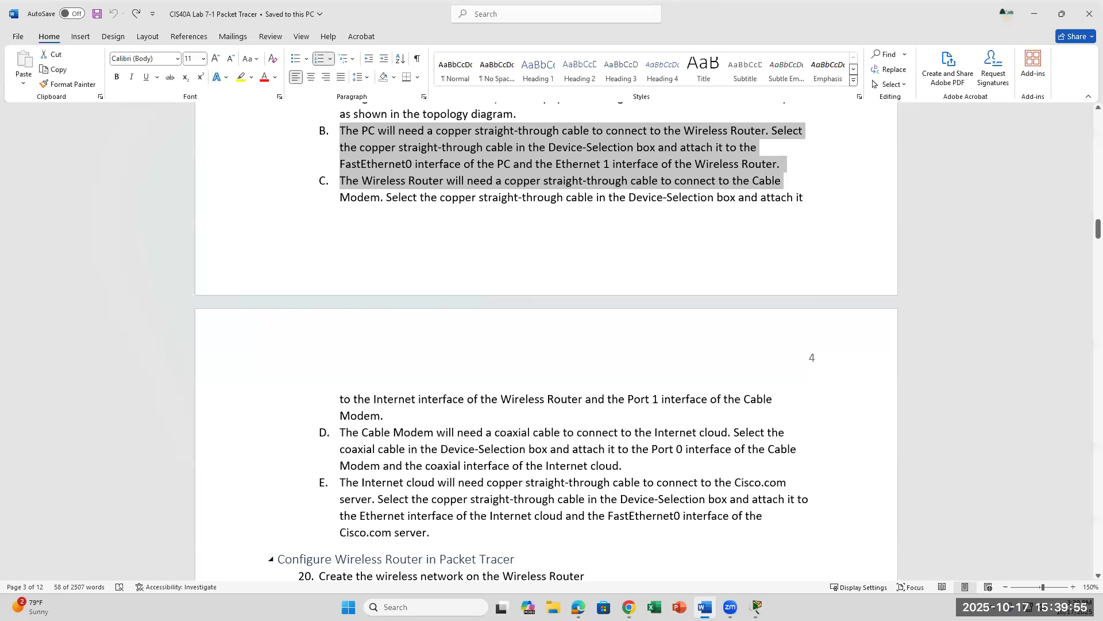
left_click(757, 607)
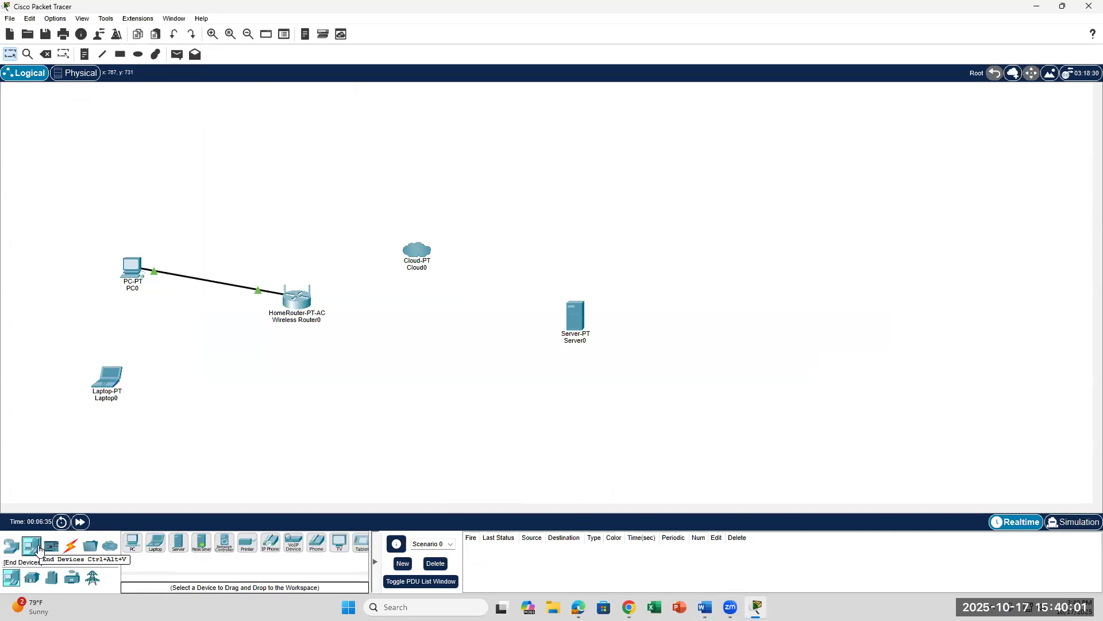
Step: Browse the End Devices home and smart-city device groups, then switch back to Word
left_click(32, 582)
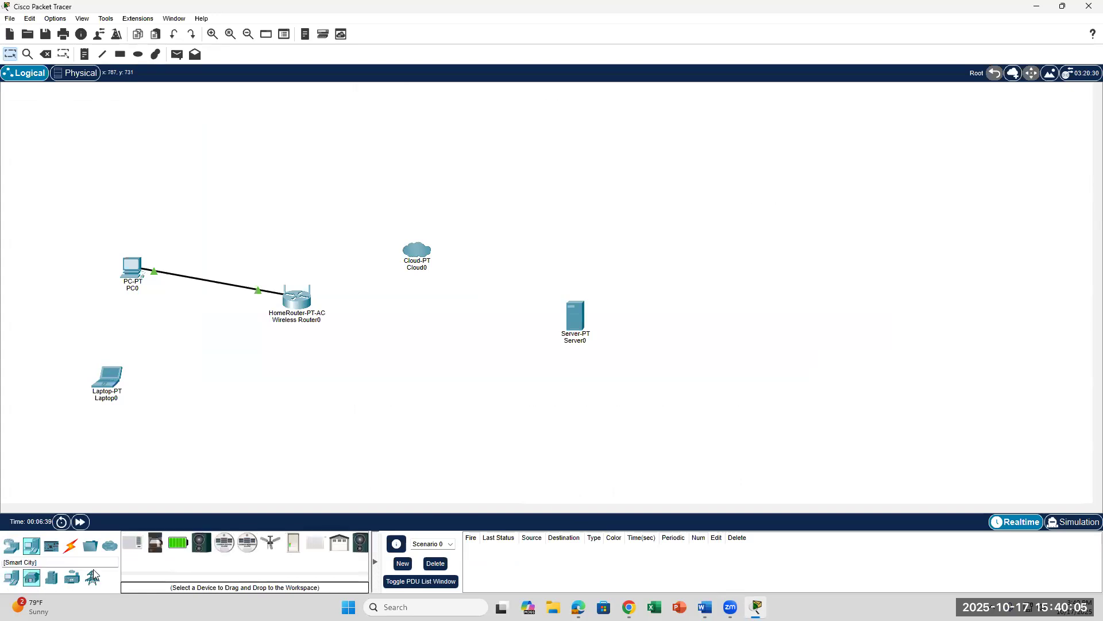
left_click(57, 576)
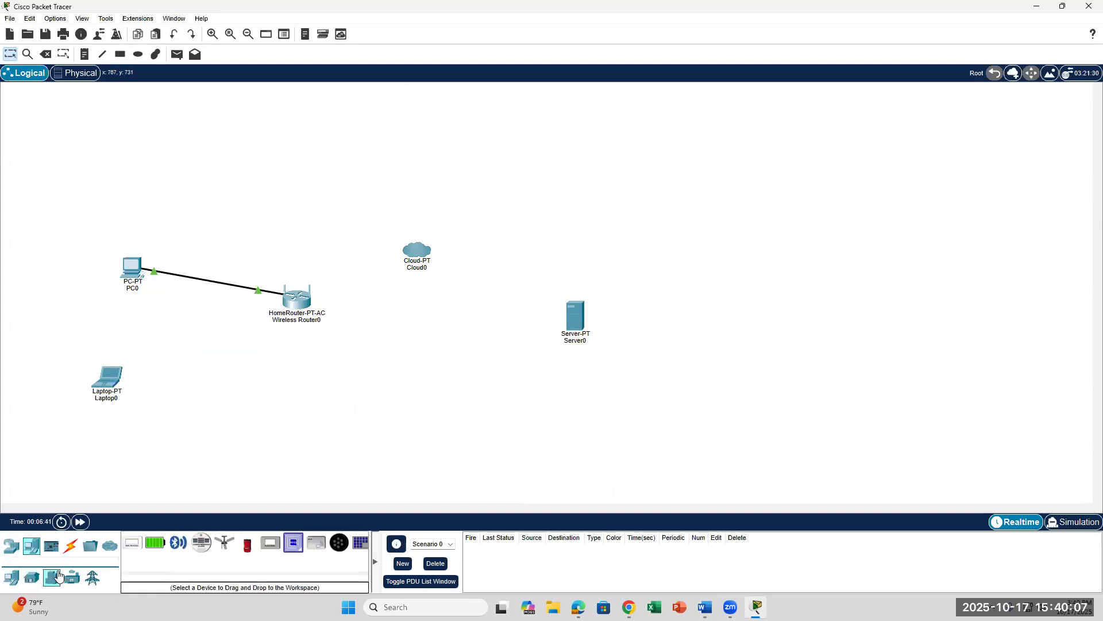
left_click(73, 577)
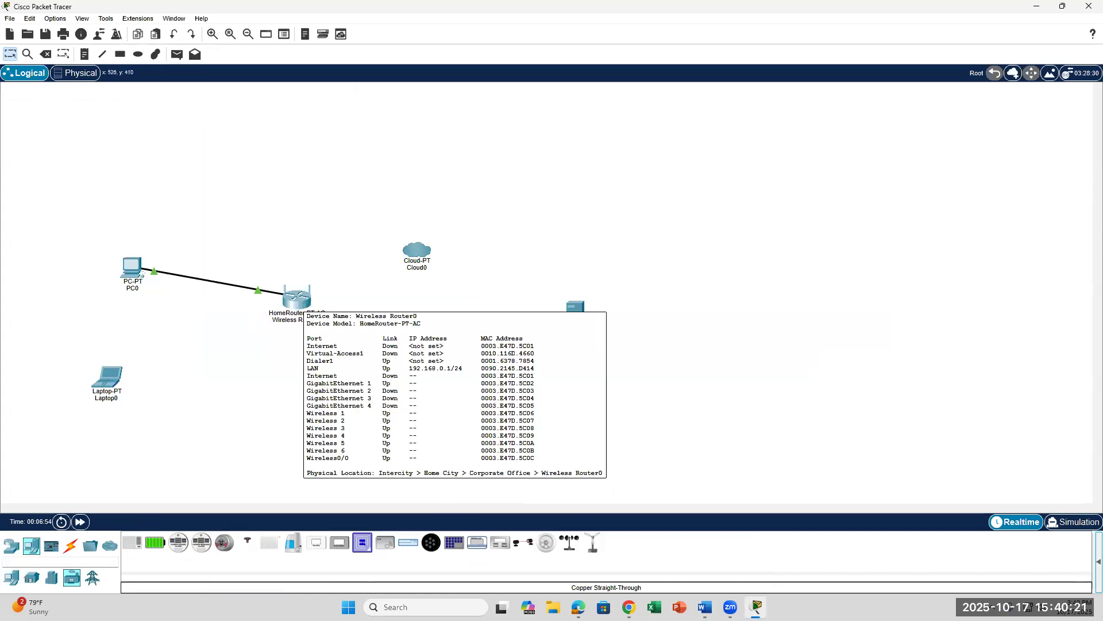
key("alt+Tab")
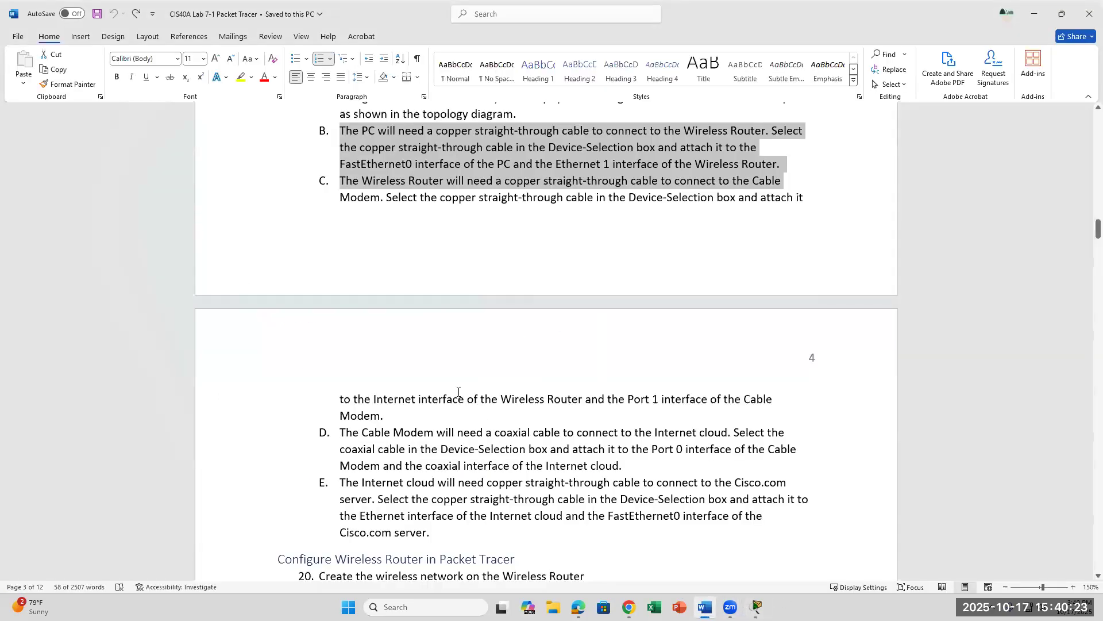
Step: Scroll back up to step 18 on renaming devices, clear the selection, and return to Packet Tracer
scroll(458, 394, "up", 5)
scroll(458, 394, "up", 4)
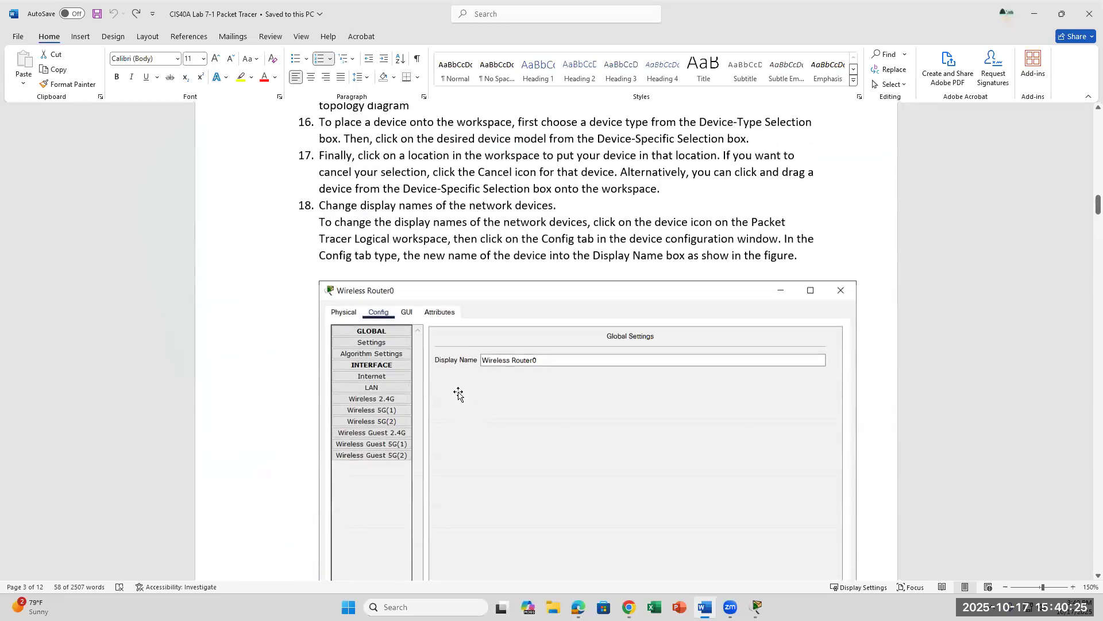
left_click(357, 201)
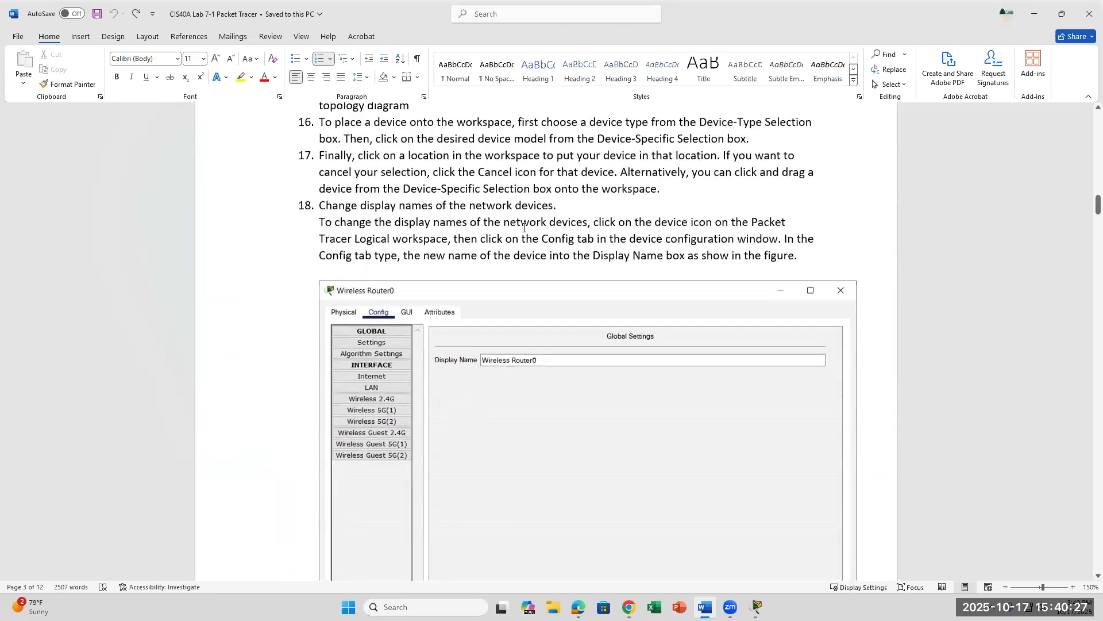
left_click(756, 607)
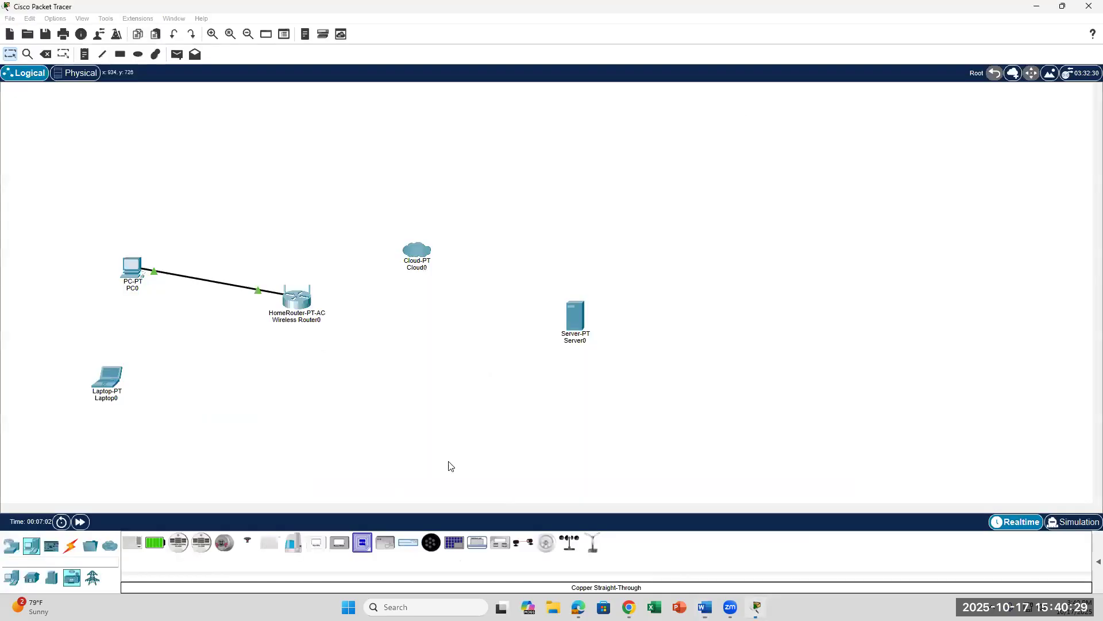
Step: Open Wireless Router0's device window with its label left unchanged, then switch back to Word
double_click(293, 322)
left_click(340, 324)
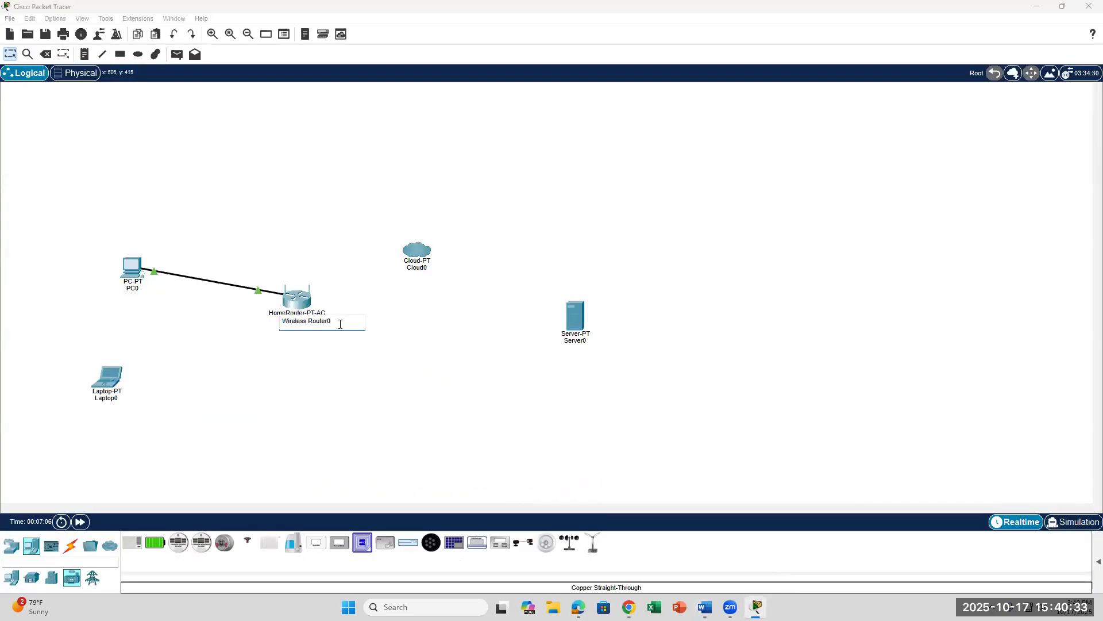
left_click(306, 378)
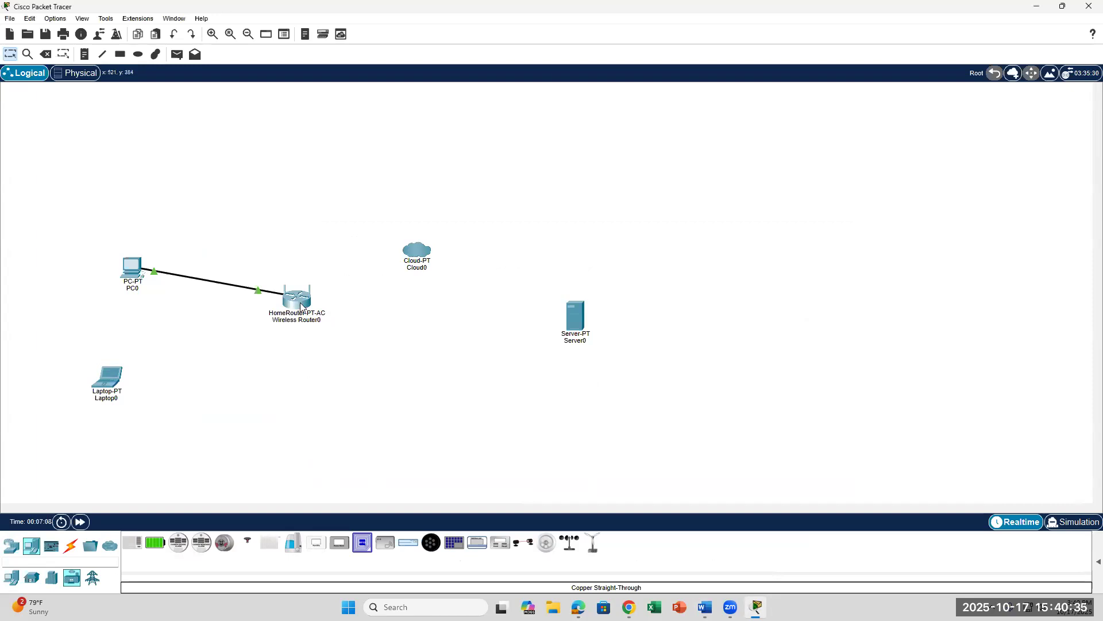
left_click(301, 306)
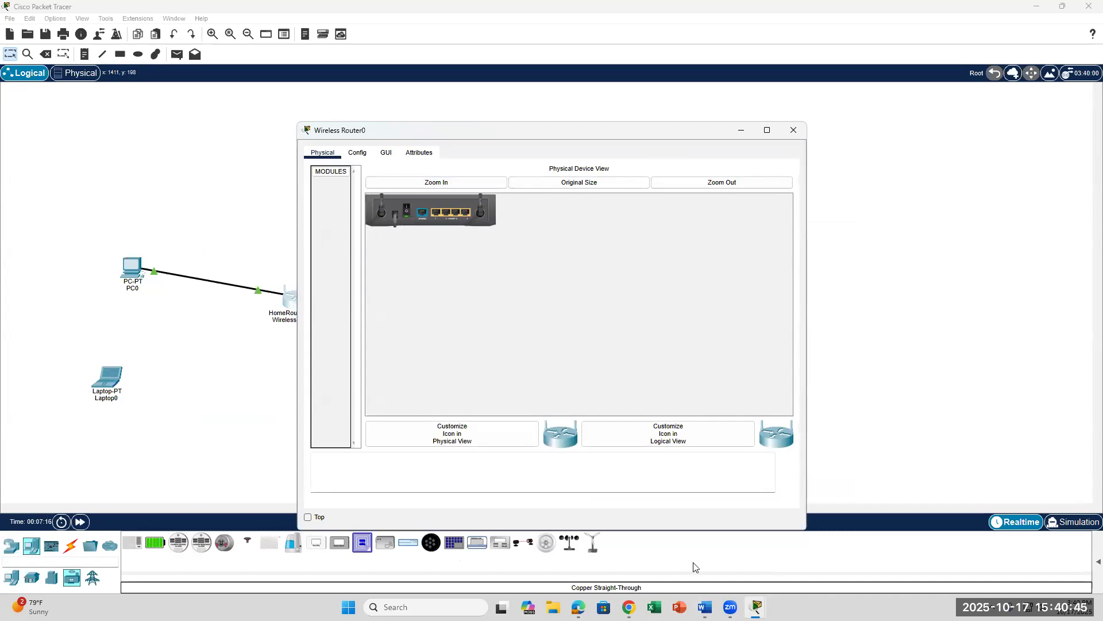
left_click(705, 607)
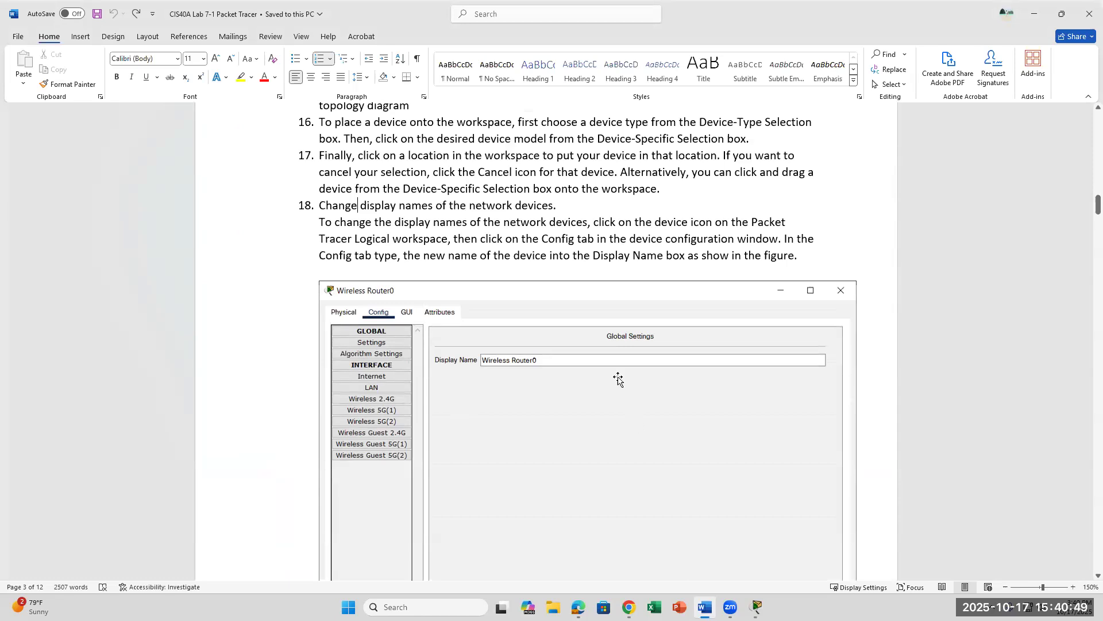
Step: Highlight 'Config tab in the' in step 18, then close and reopen Wireless Router0's settings window
left_click_drag(542, 239, 628, 239)
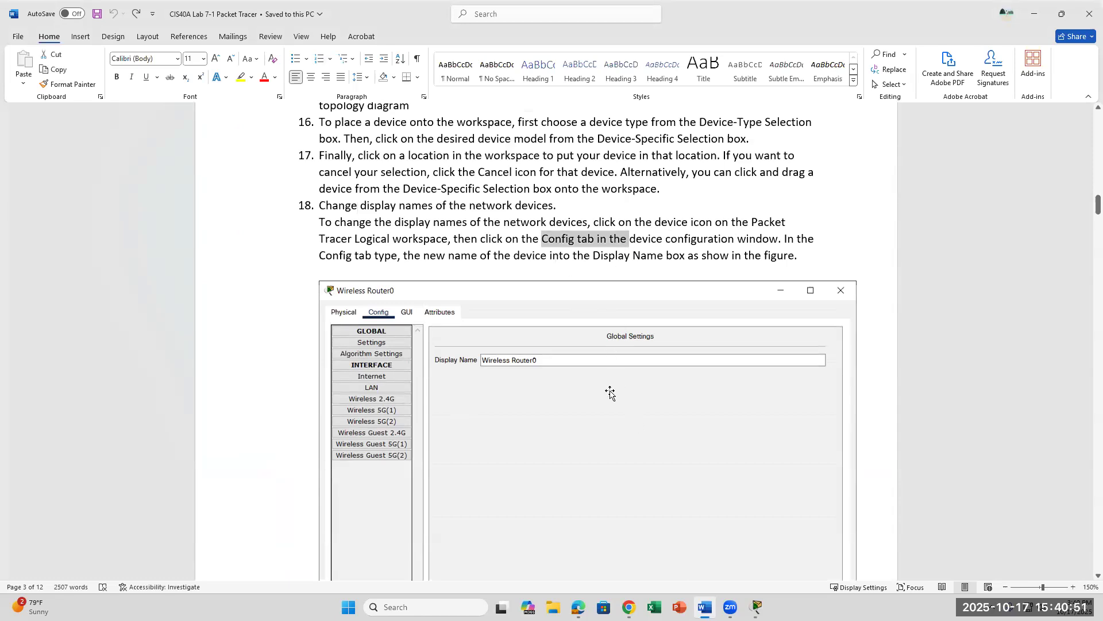
mouse_move(753, 607)
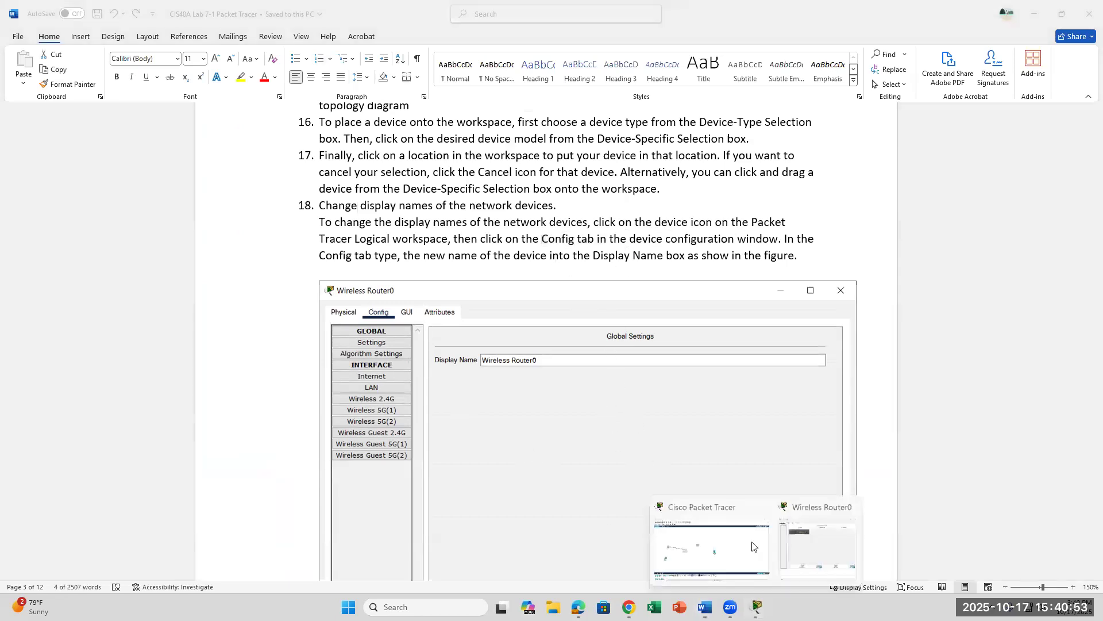
left_click(836, 540)
left_click(361, 154)
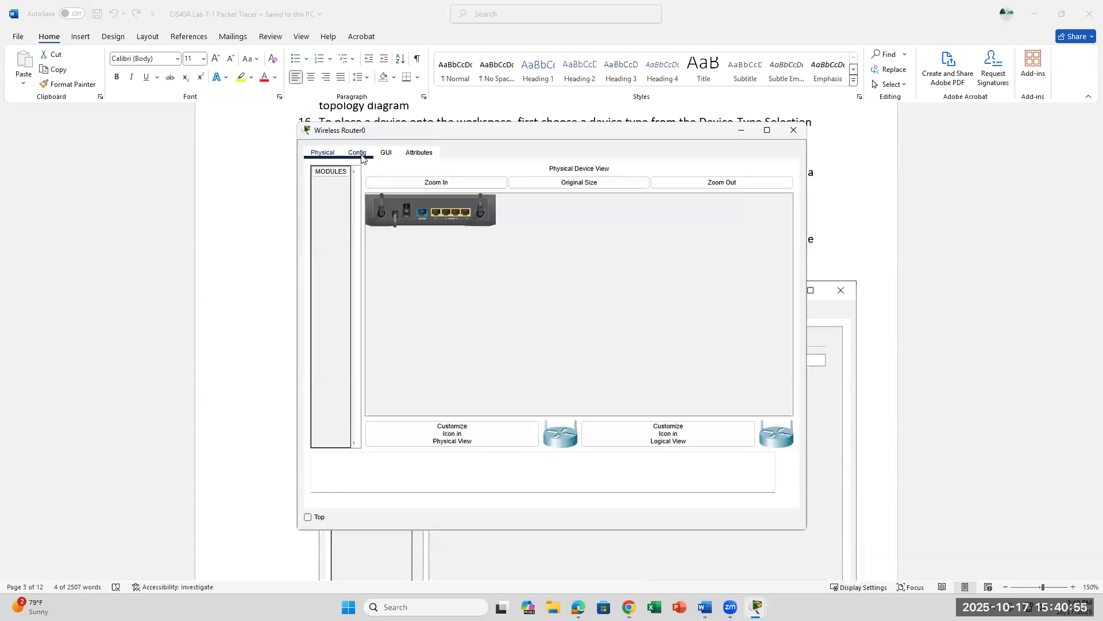
left_click(793, 130)
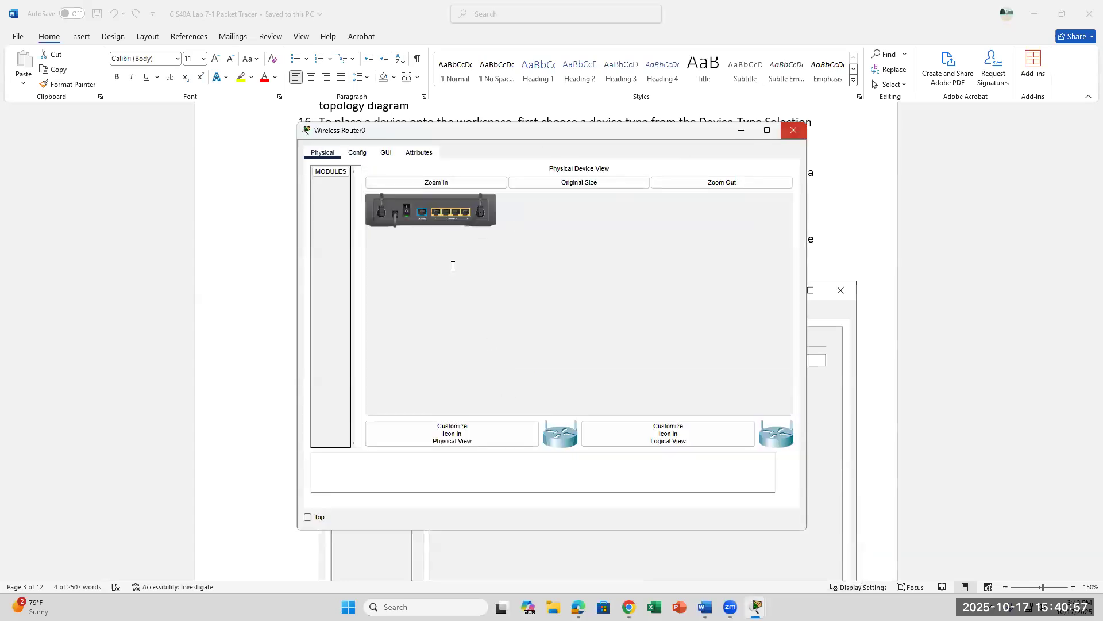
left_click(757, 607)
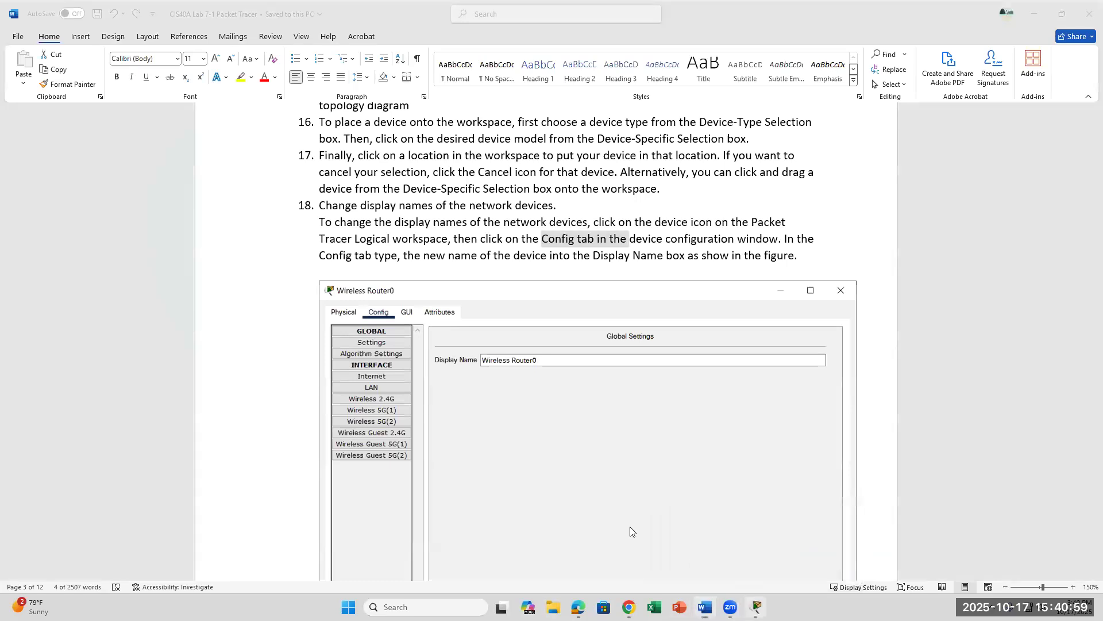
left_click(297, 305)
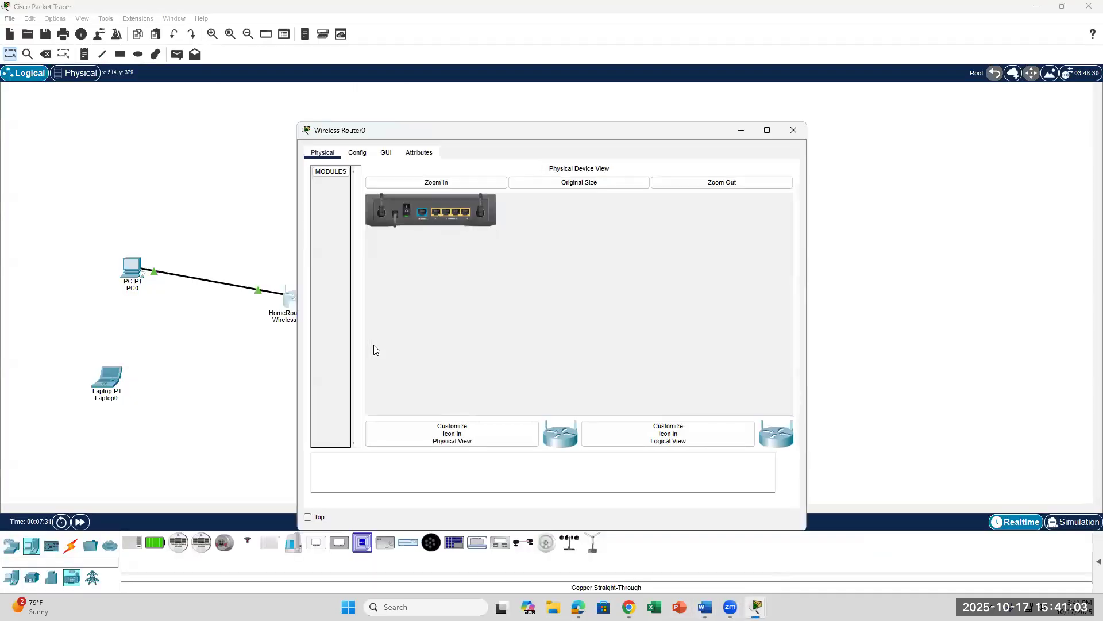
left_click(356, 154)
left_click(521, 203)
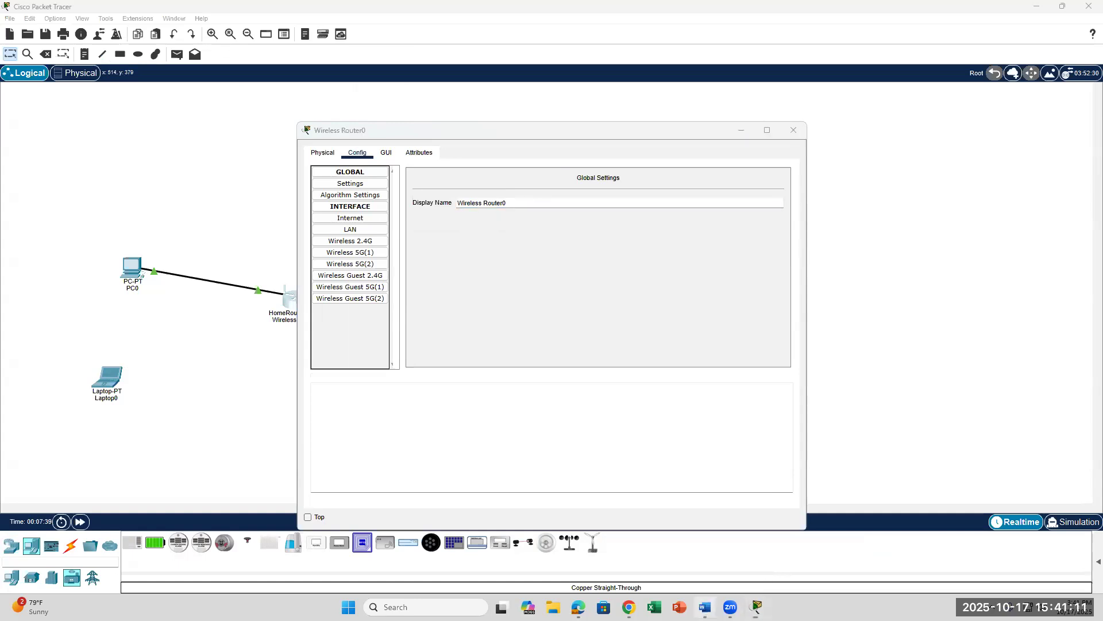
left_click(705, 607)
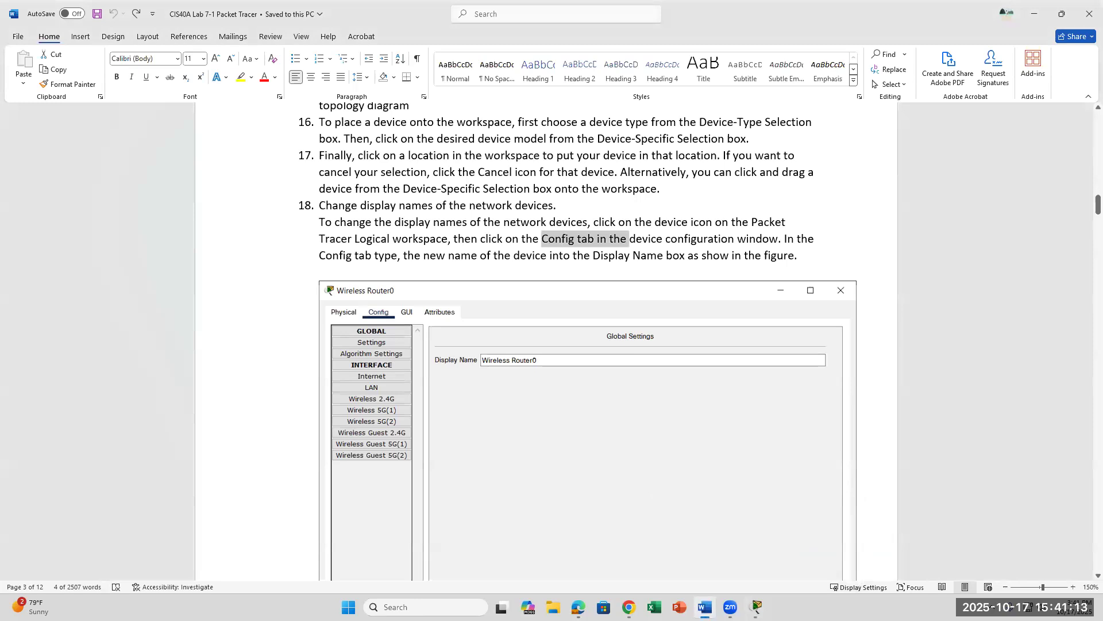
scroll(612, 465, "down", 6)
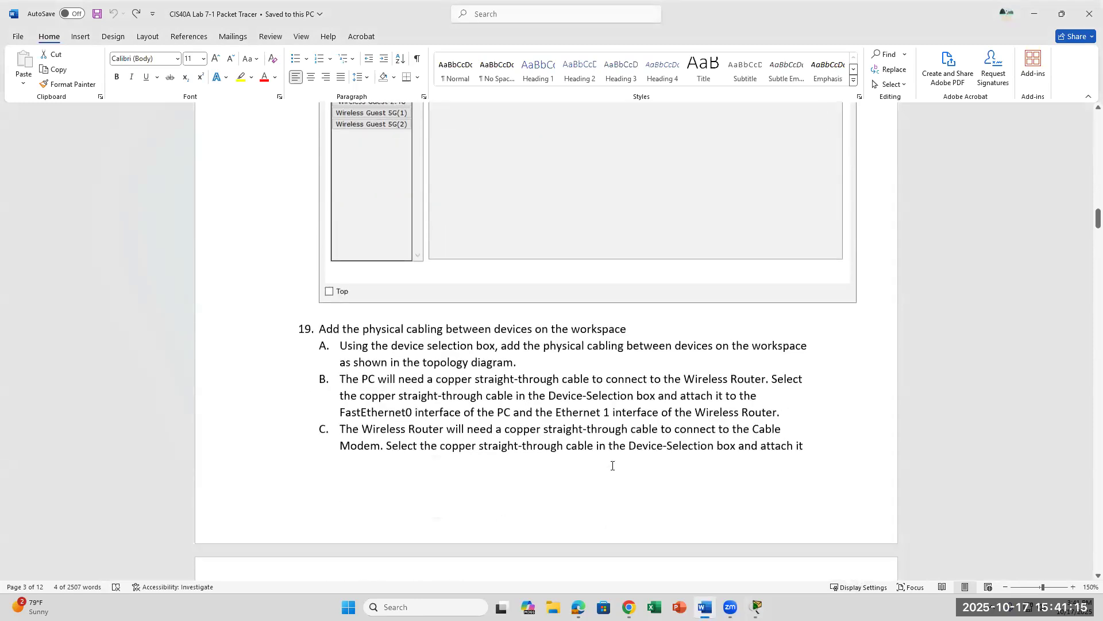
scroll(612, 465, "up", 6)
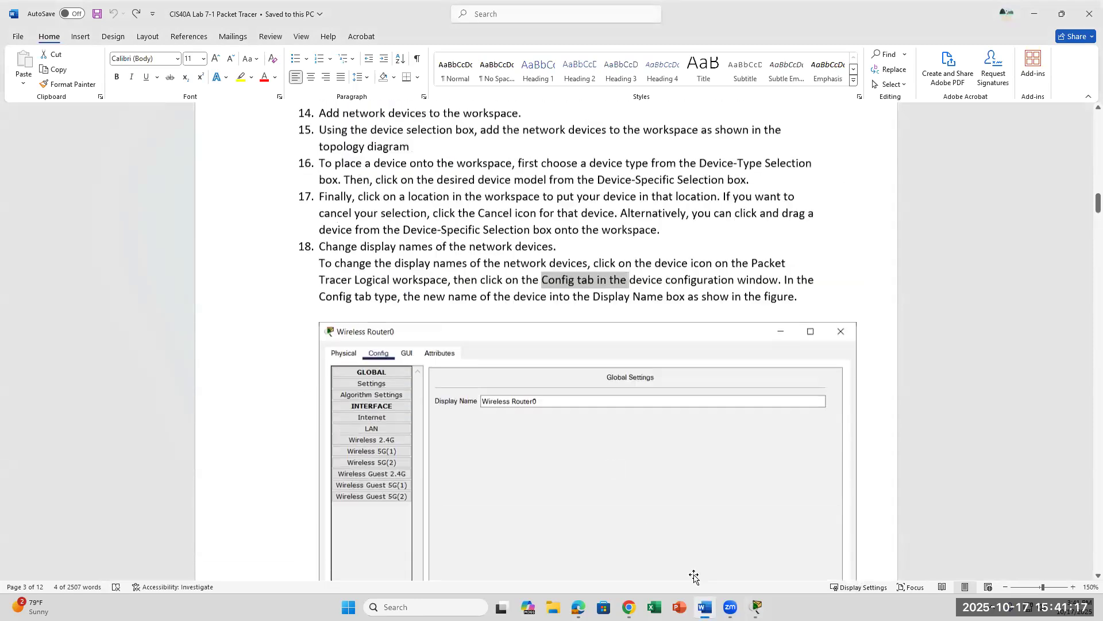
mouse_move(756, 607)
left_click(721, 545)
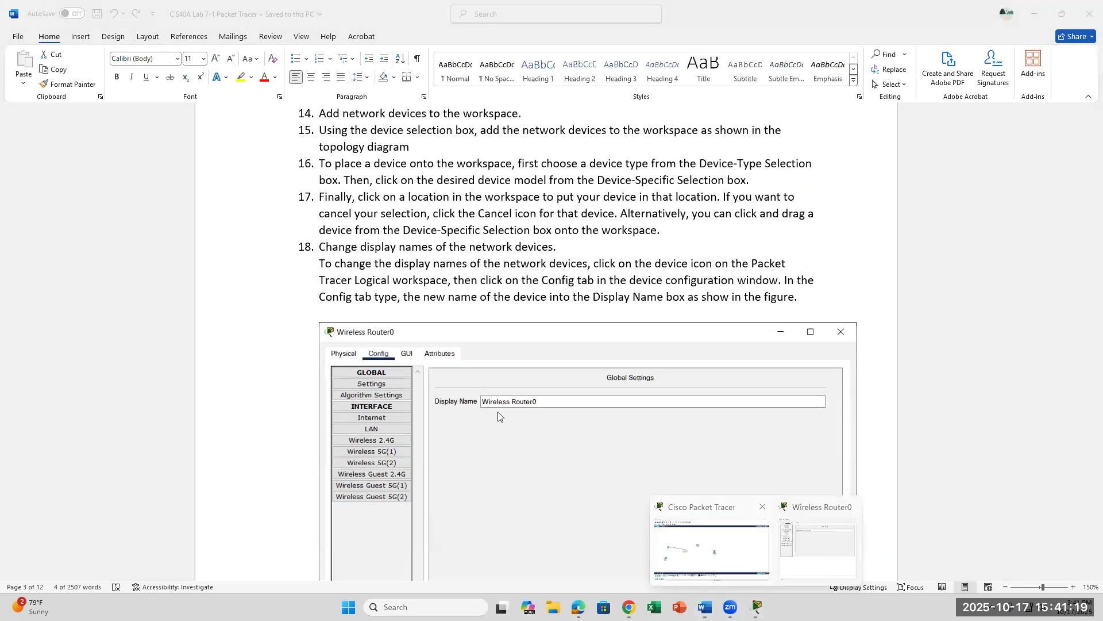
mouse_move(757, 607)
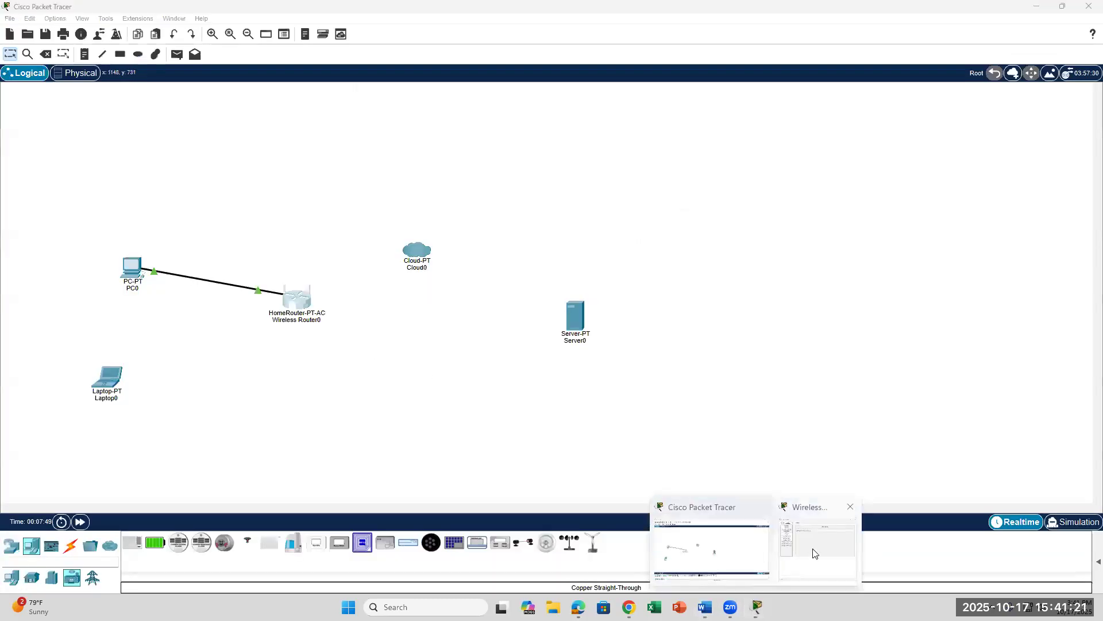
left_click(828, 531)
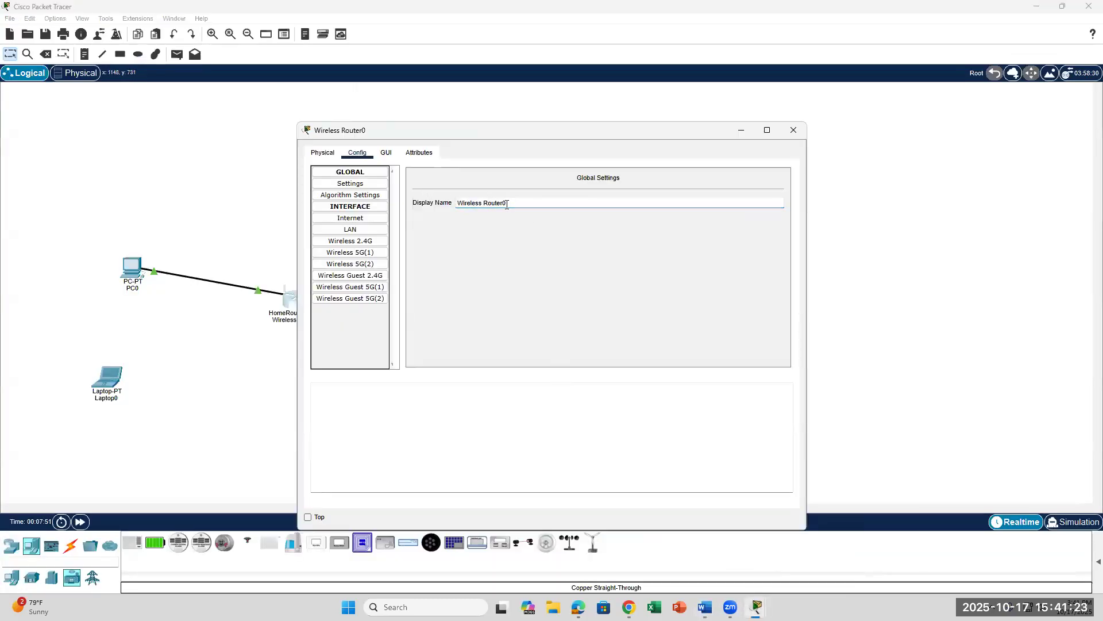
left_click(488, 198)
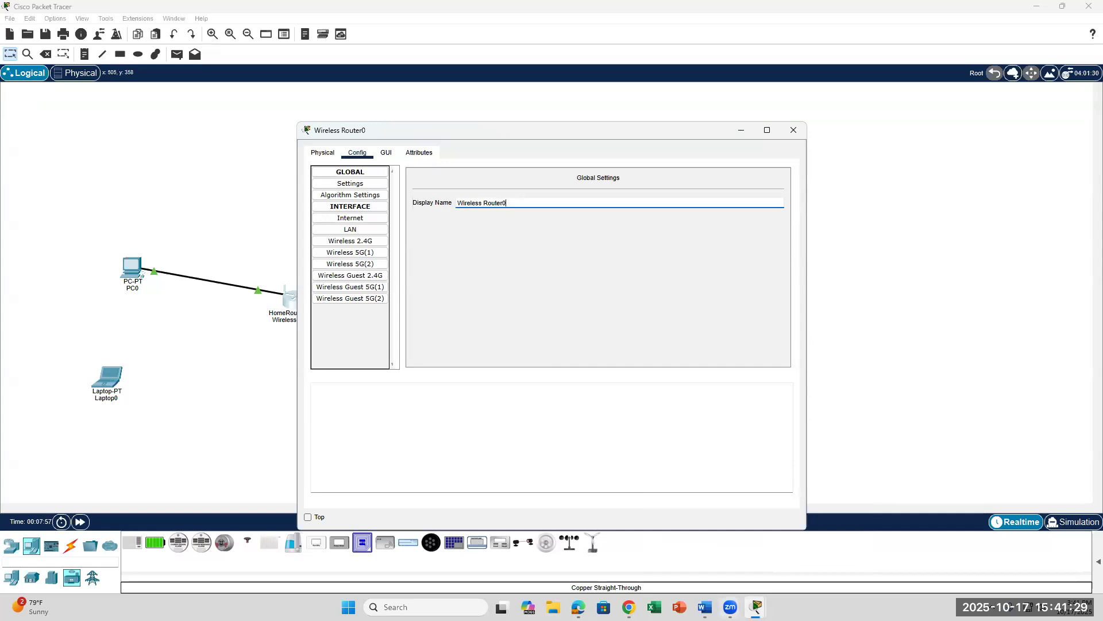
left_click(704, 606)
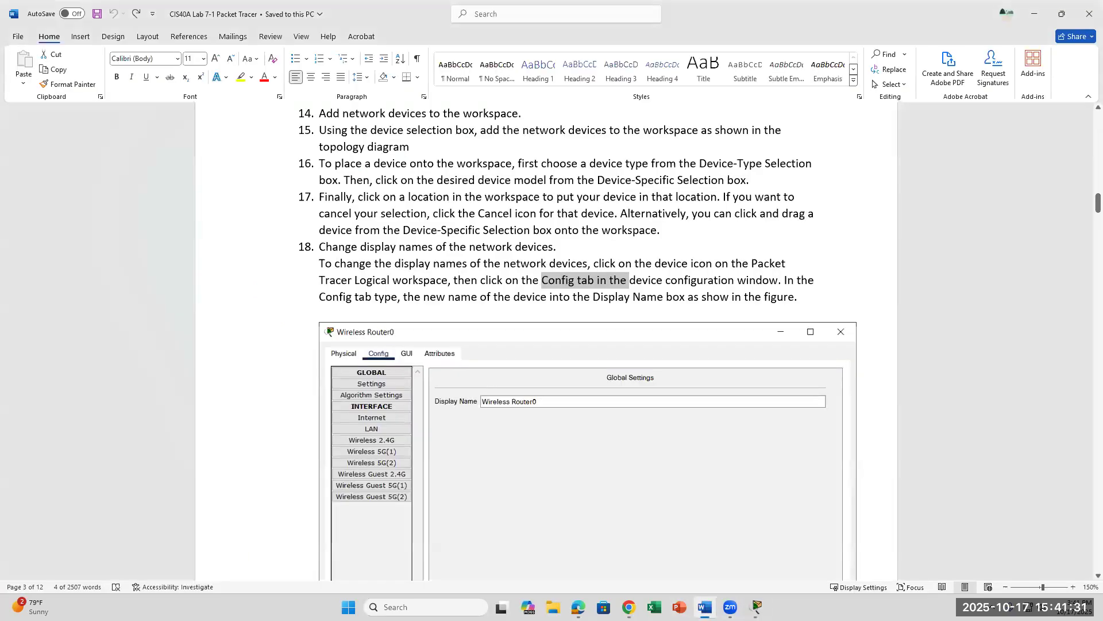
Step: Bring up the router's configuration window to set its Display Name to Wireless Router, then return to Word
scroll(568, 464, "down", 5)
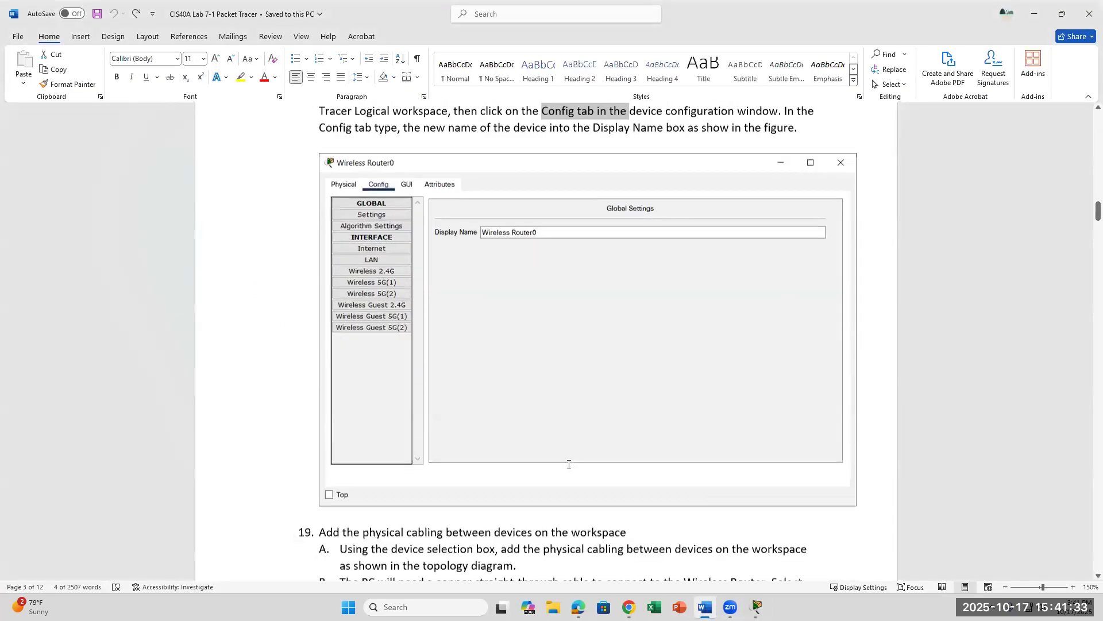
scroll(568, 464, "up", 11)
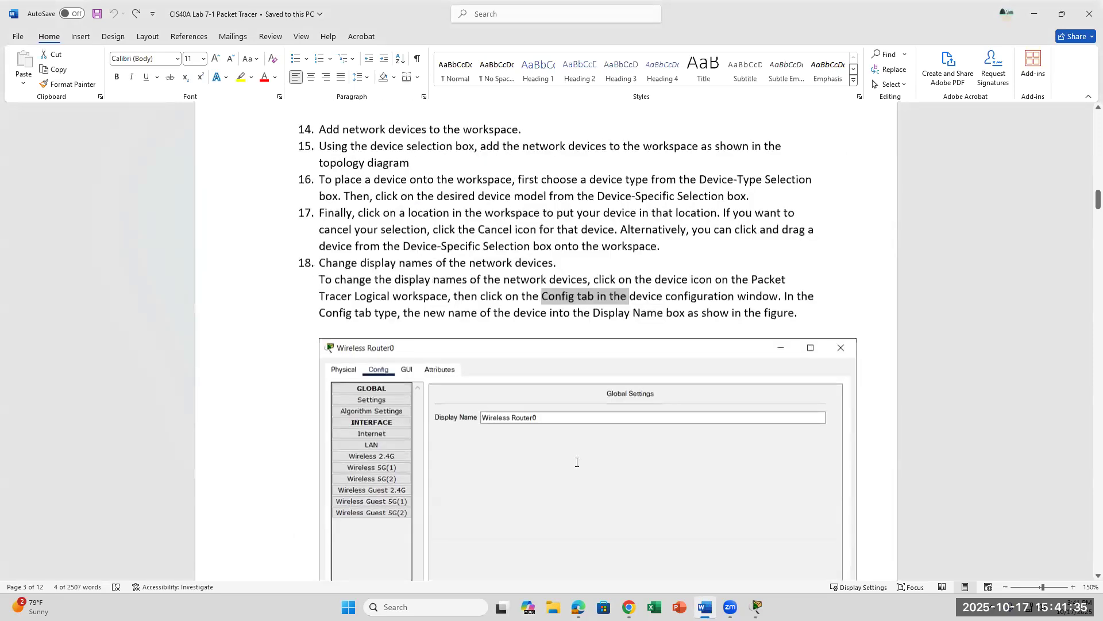
scroll(576, 462, "down", 12)
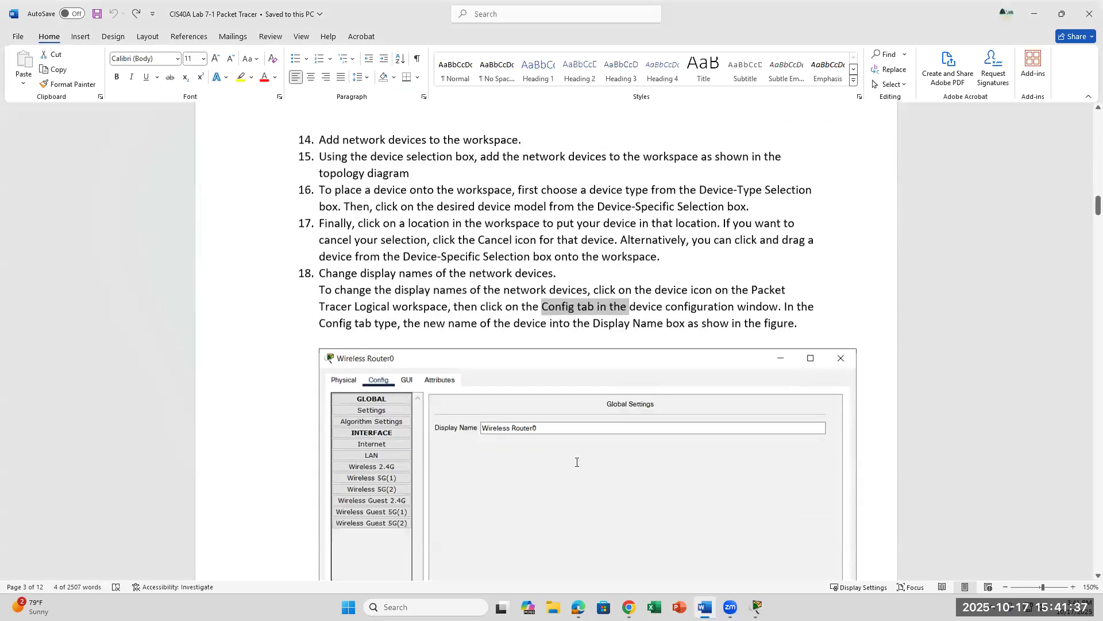
scroll(576, 462, "down", 2)
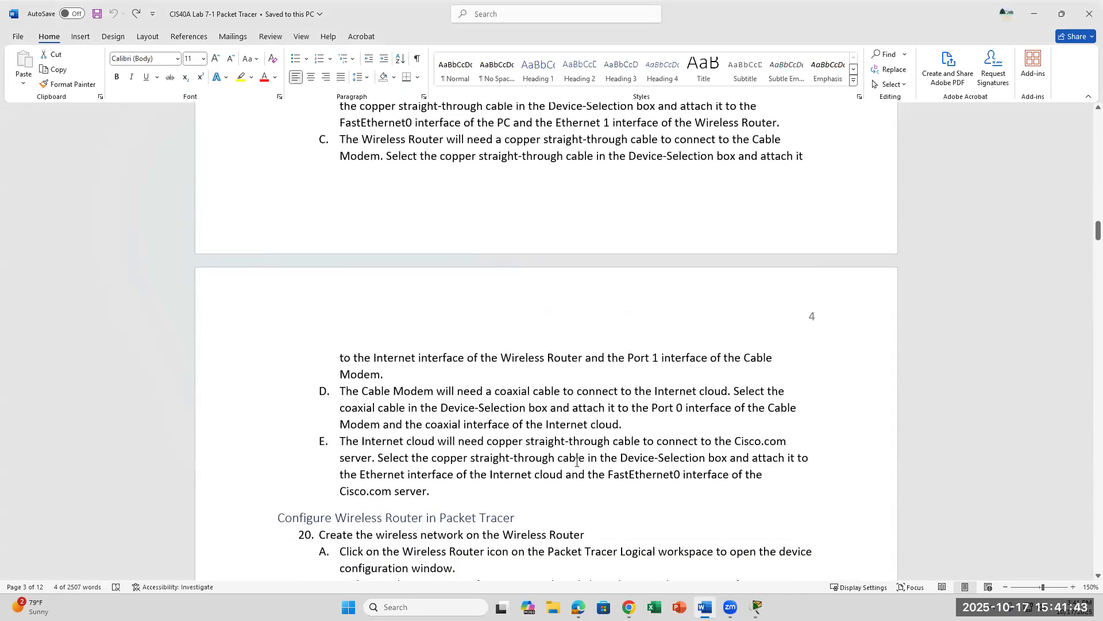
scroll(576, 462, "up", 1)
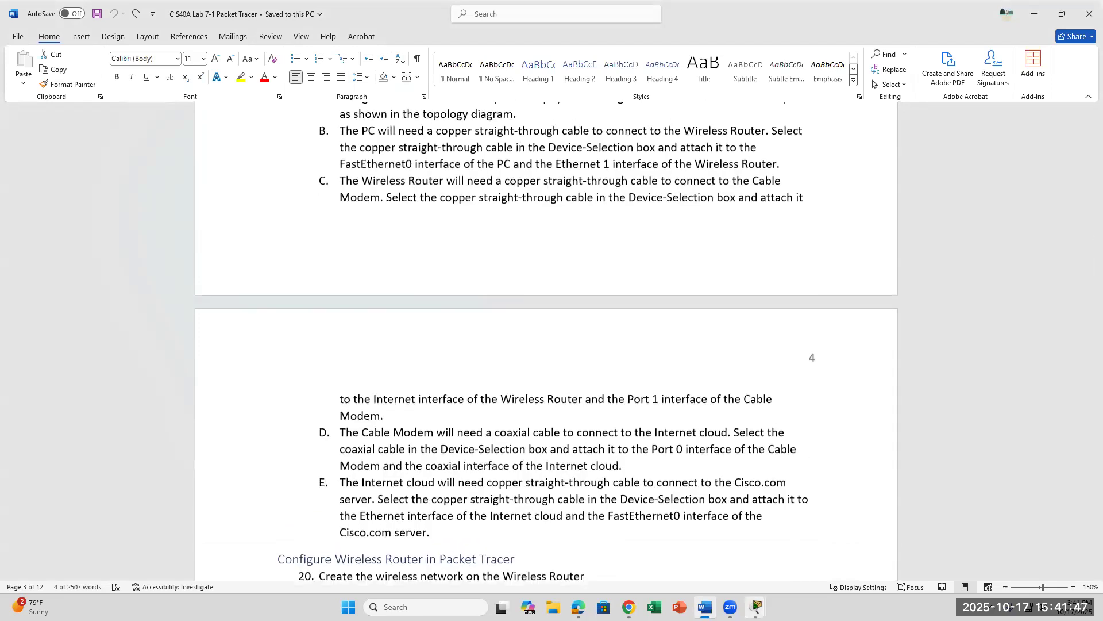
left_click(756, 607)
left_click(804, 559)
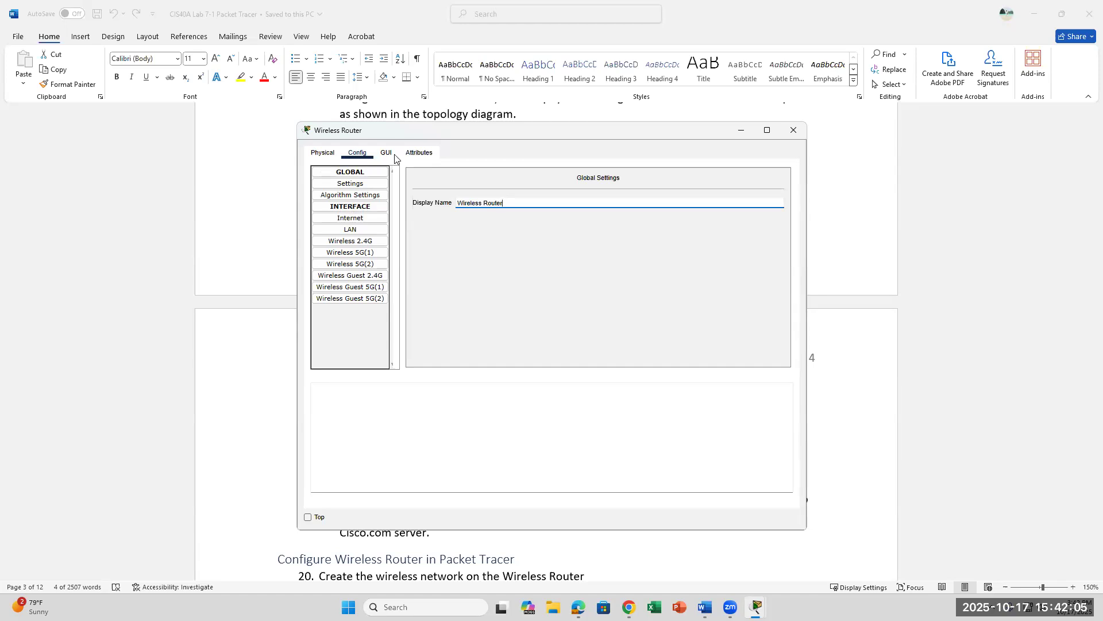
left_click(705, 607)
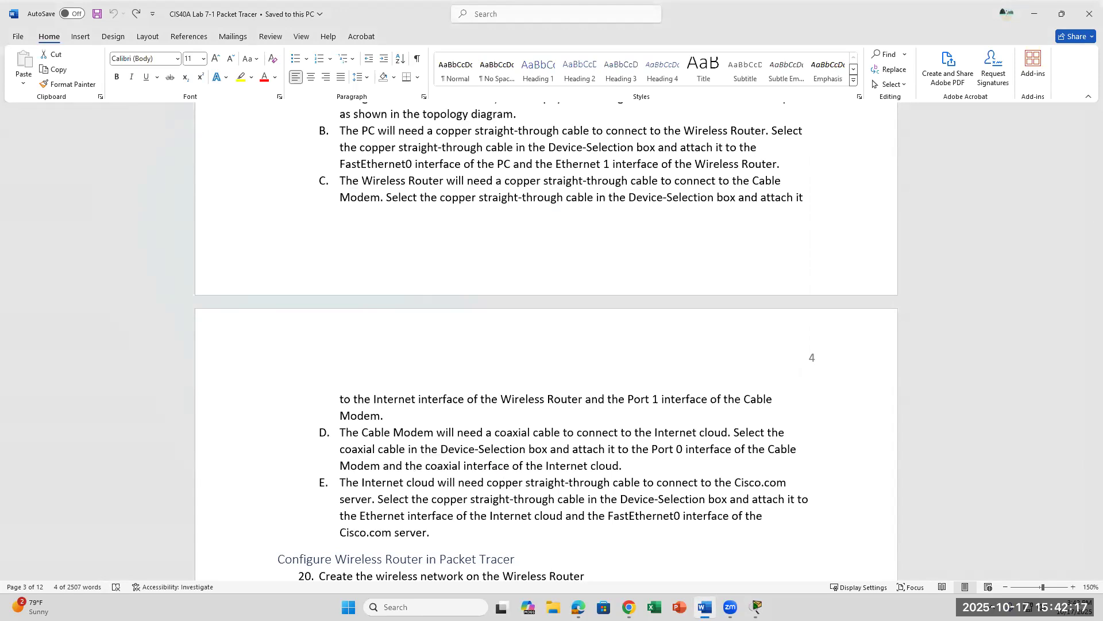
Step: Highlight the opening lines of step 20 on creating the wireless network, then bring back the router's configuration window
scroll(469, 437, "down", 3)
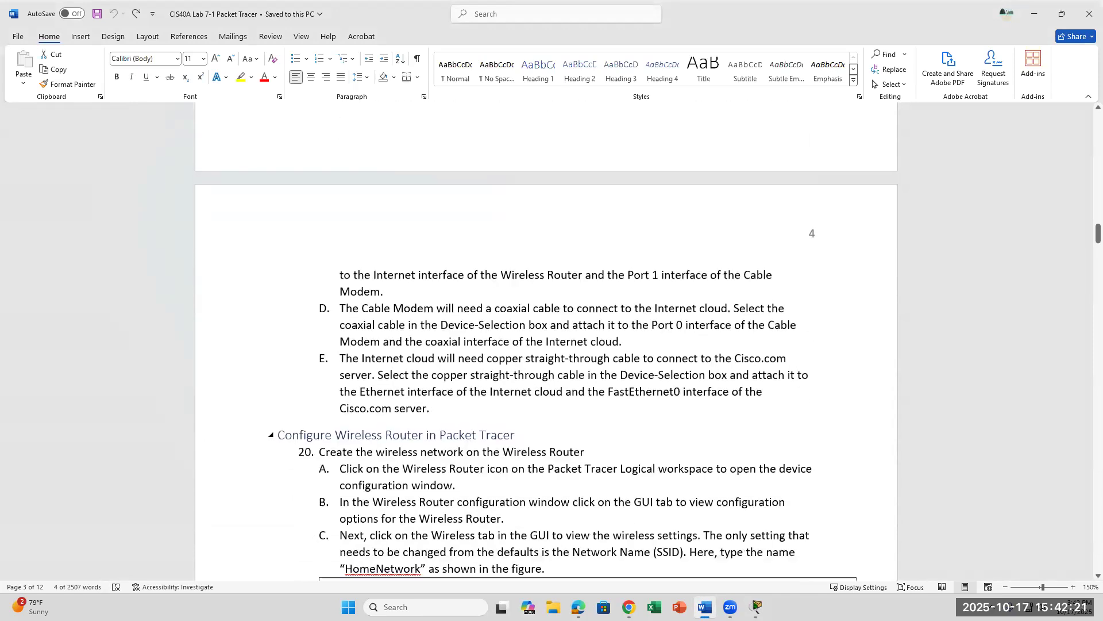
scroll(525, 453, "down", 4)
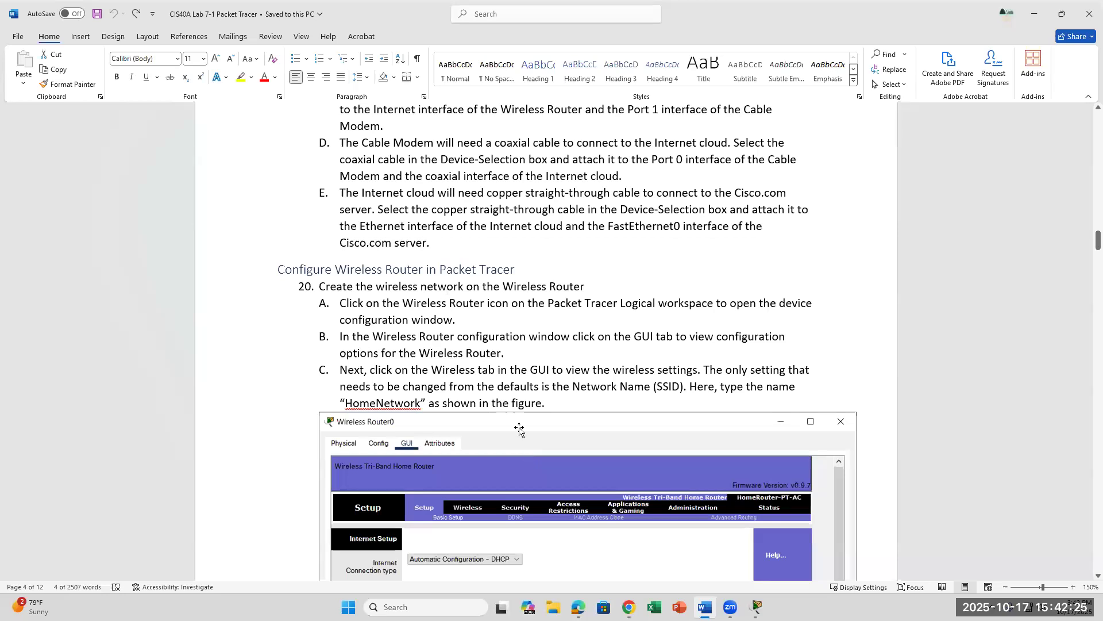
scroll(519, 428, "down", 2)
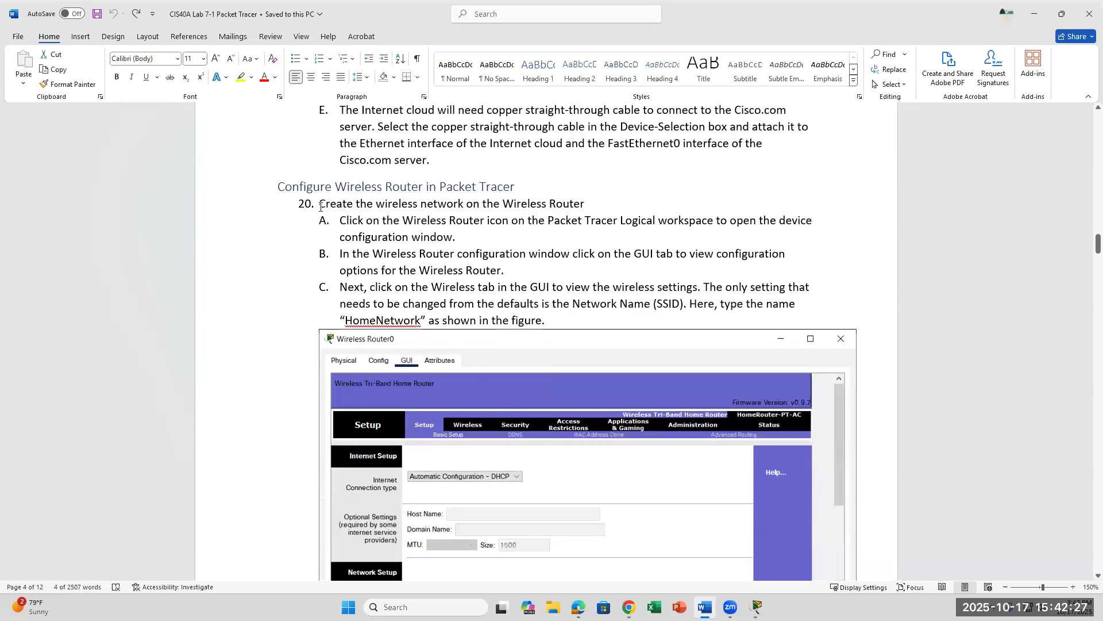
left_click_drag(320, 205, 463, 239)
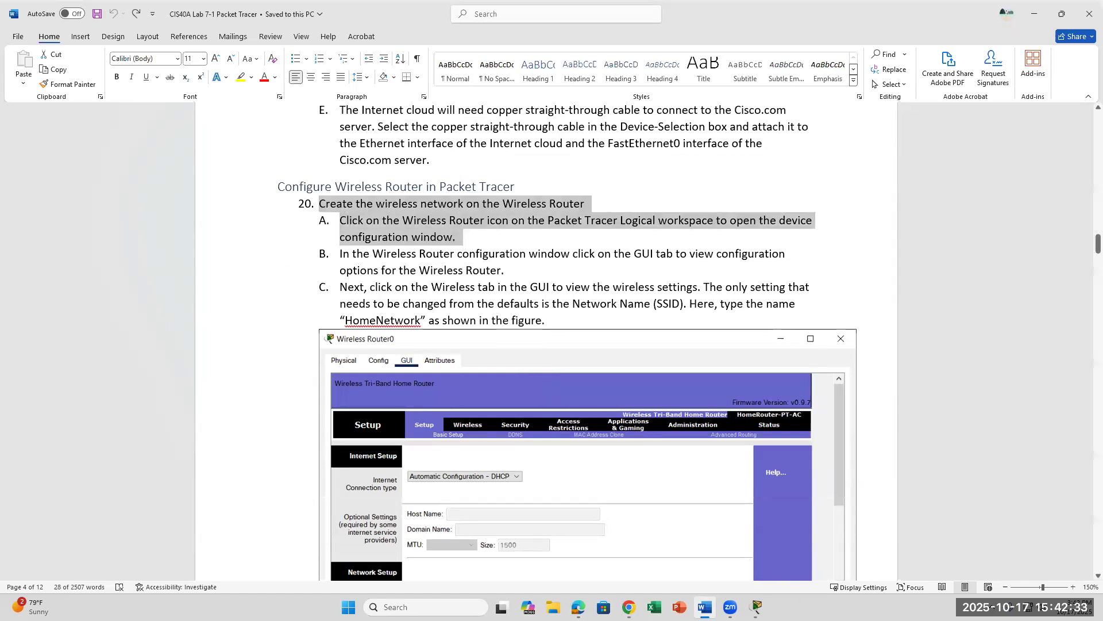
left_click(756, 607)
left_click(816, 557)
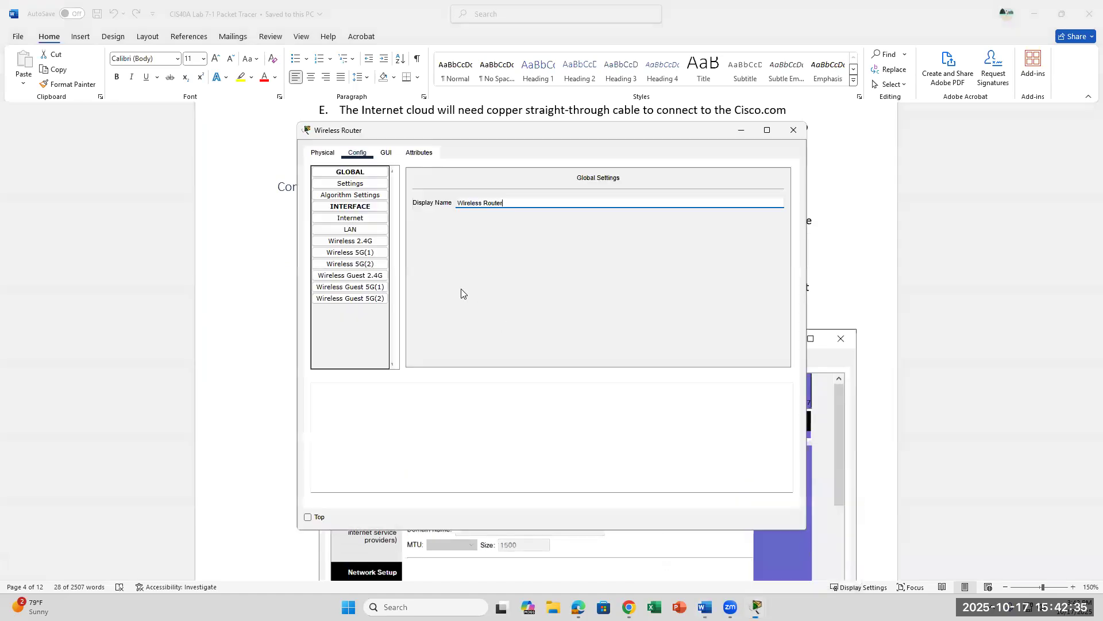
Step: Open the wireless router's GUI setup page, glancing at the Word lab instructions along the way
left_click(387, 155)
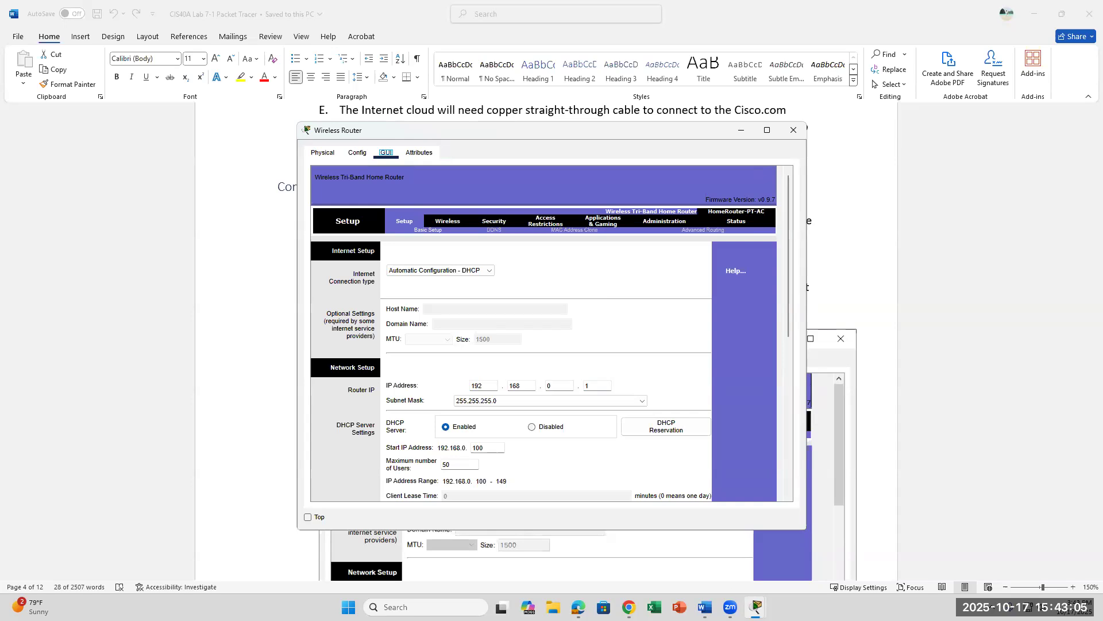
left_click(705, 607)
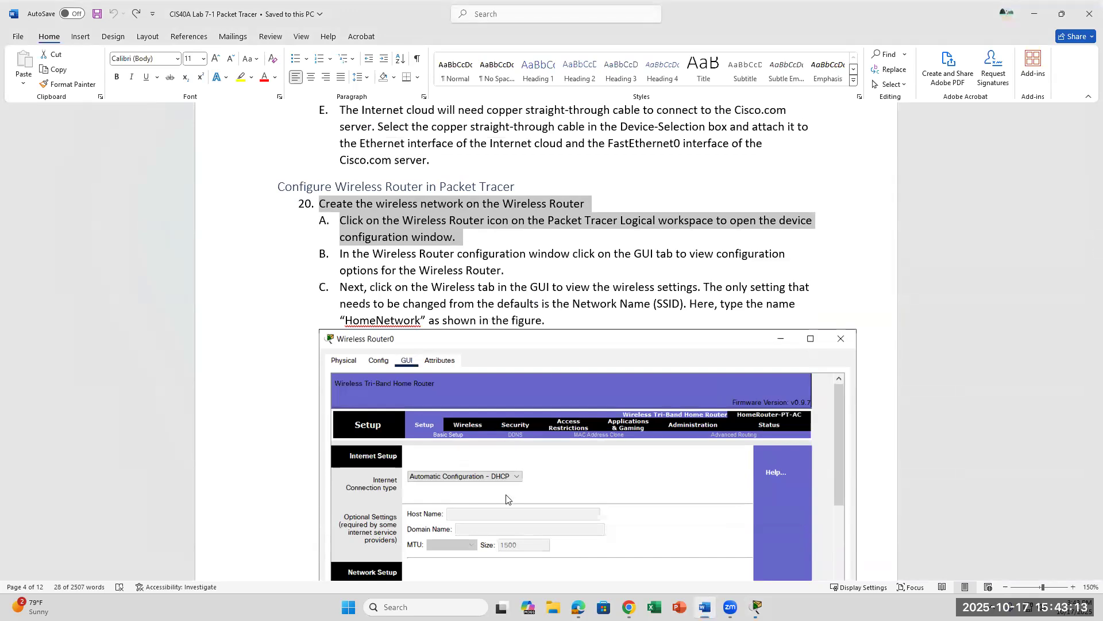
key("alt+Tab")
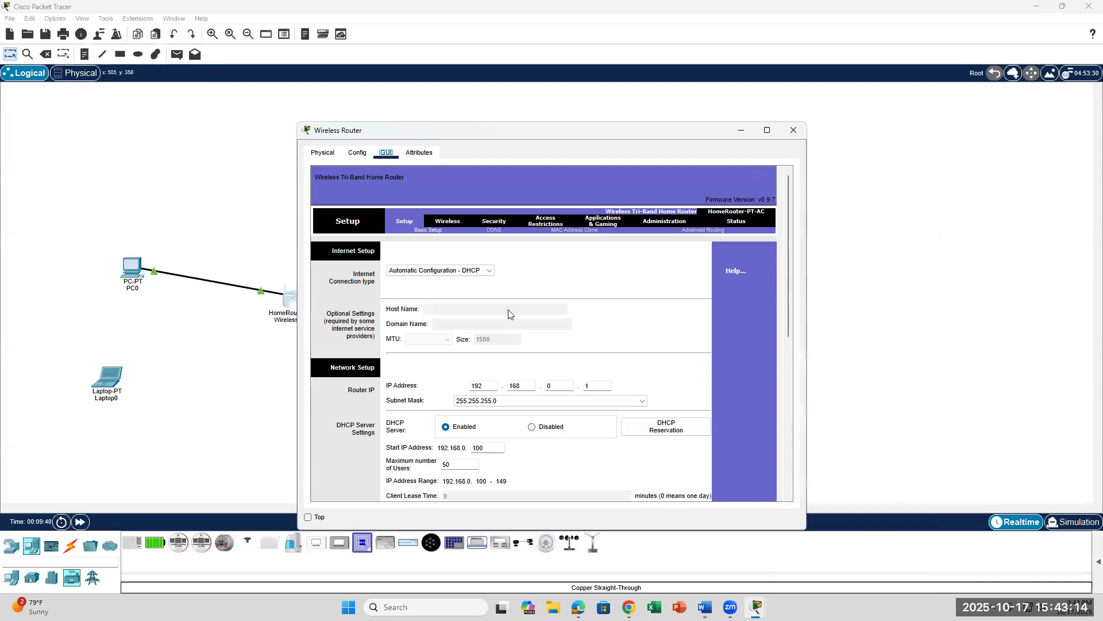
Step: Show the router's Basic Wireless Settings down to the 5 GHz-1 section and maximize the router window
left_click(447, 221)
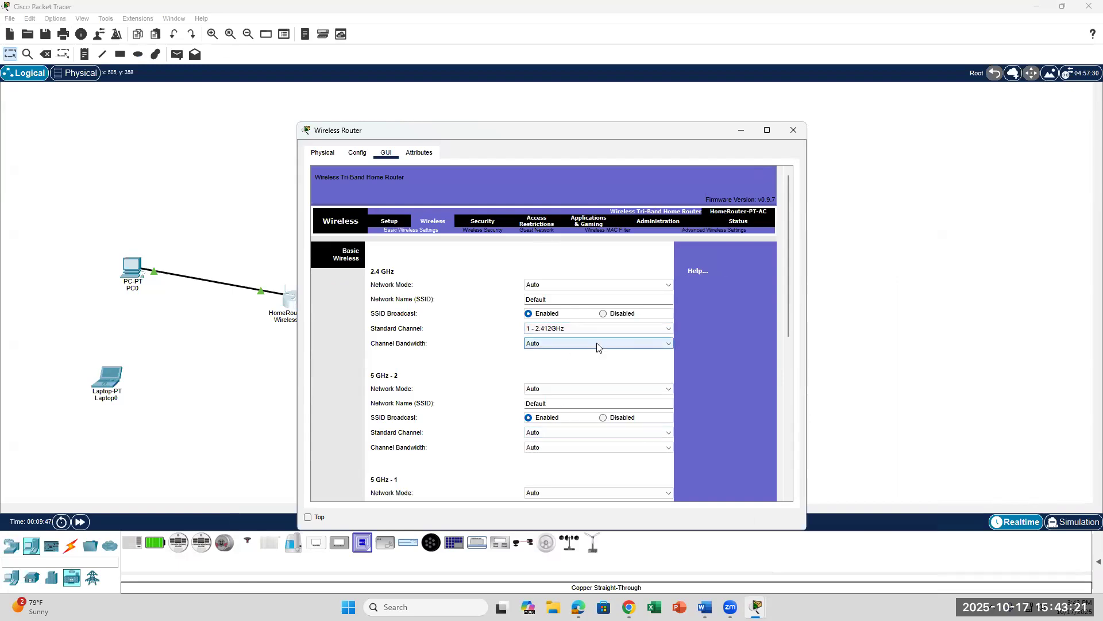
scroll(597, 346, "down", 1)
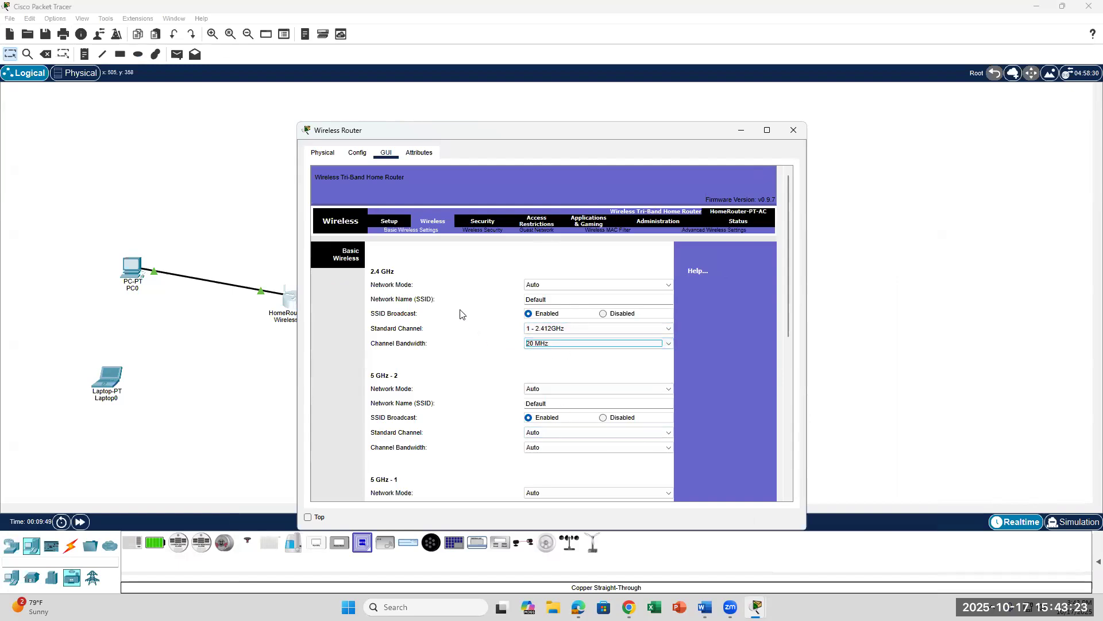
scroll(462, 312, "down", 3)
scroll(483, 304, "up", 3)
left_click(389, 221)
scroll(555, 445, "down", 7)
scroll(557, 448, "up", 7)
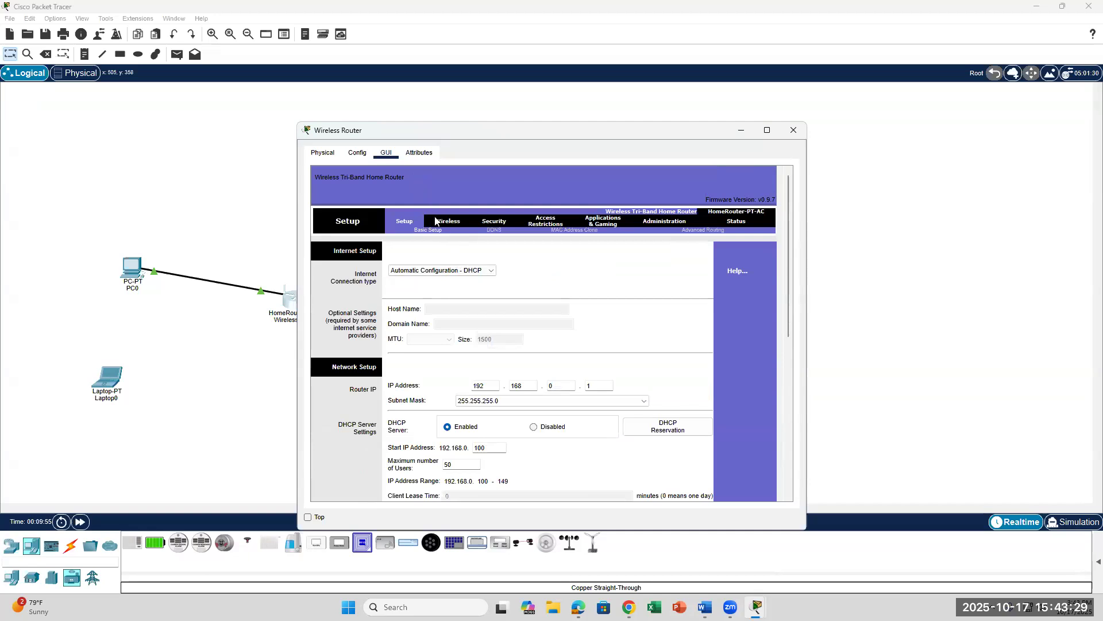
left_click(436, 221)
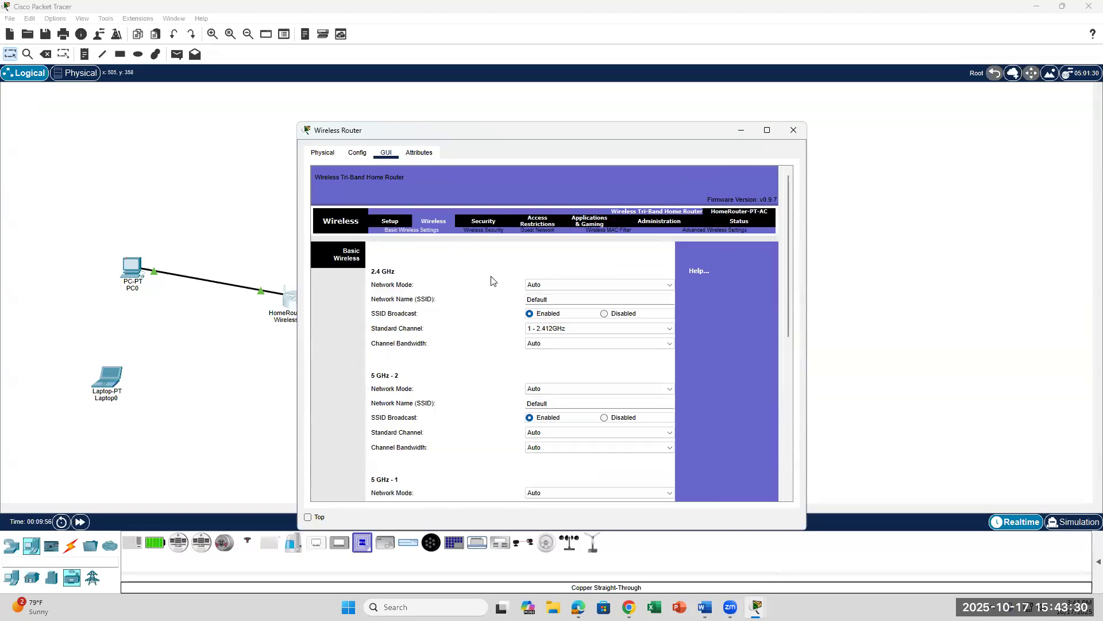
scroll(541, 404, "down", 3)
left_click(541, 405)
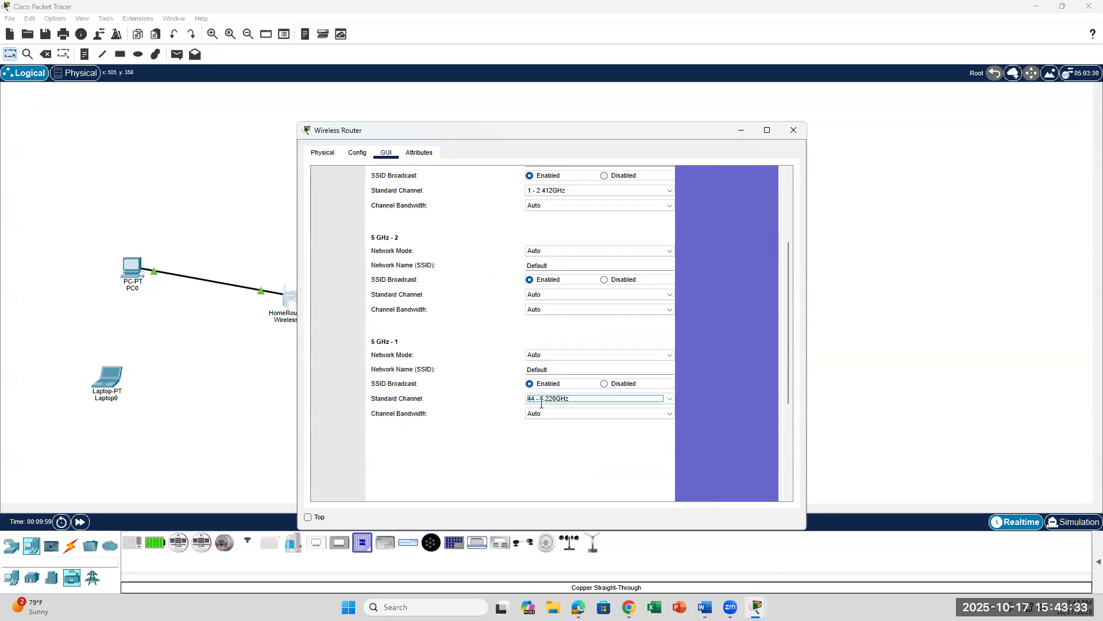
left_click(767, 130)
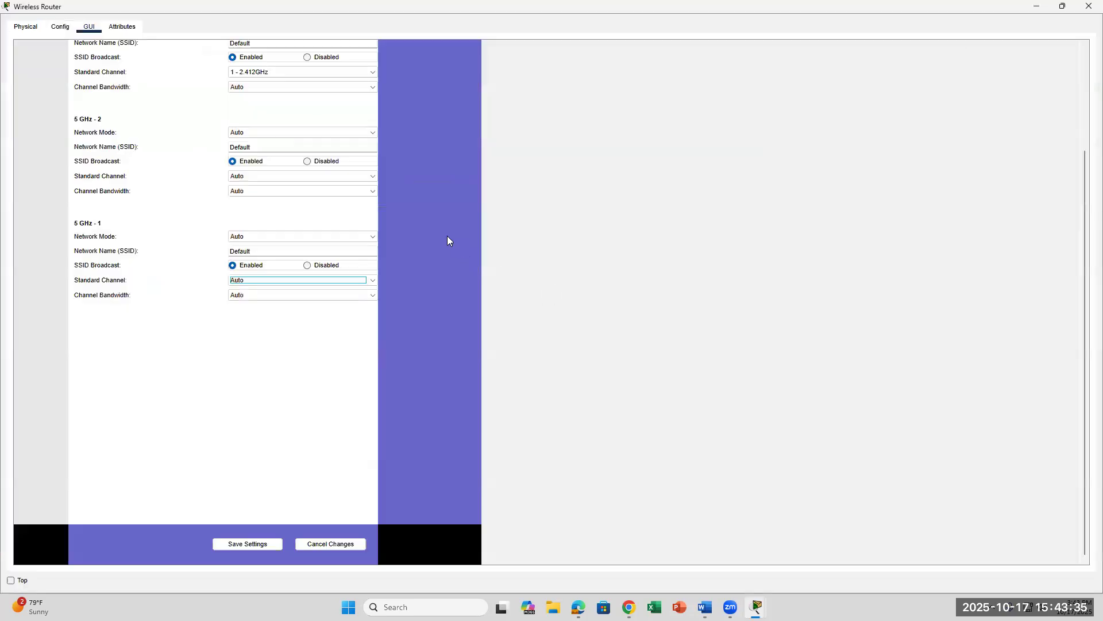
Step: Rename the 2.4 GHz network from Default to HomeNetwork
scroll(447, 236, "up", 3)
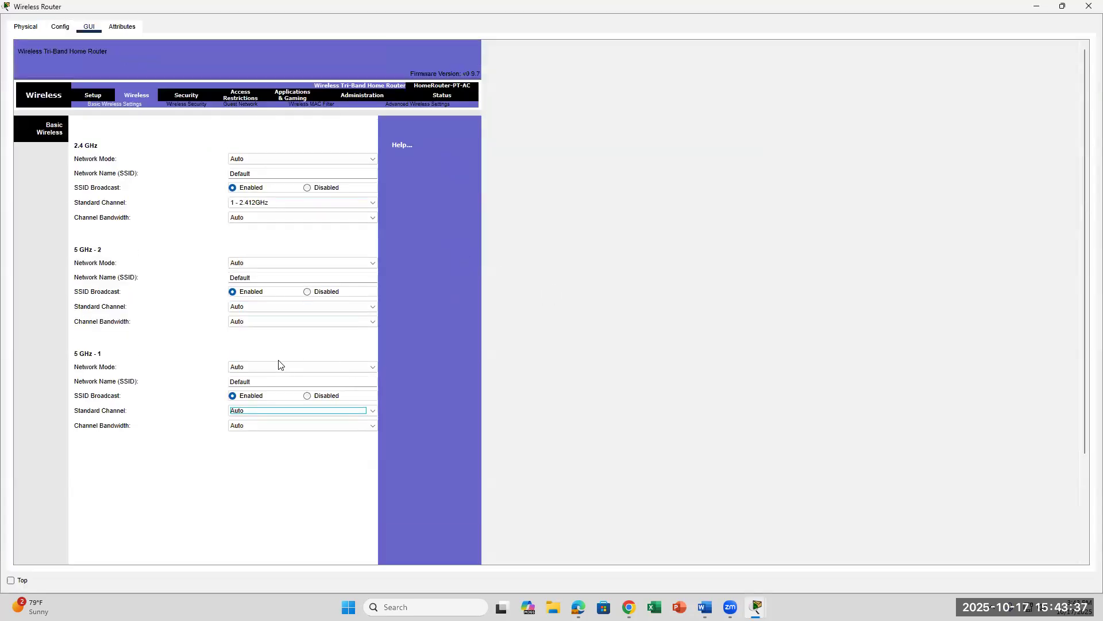
left_click(267, 379)
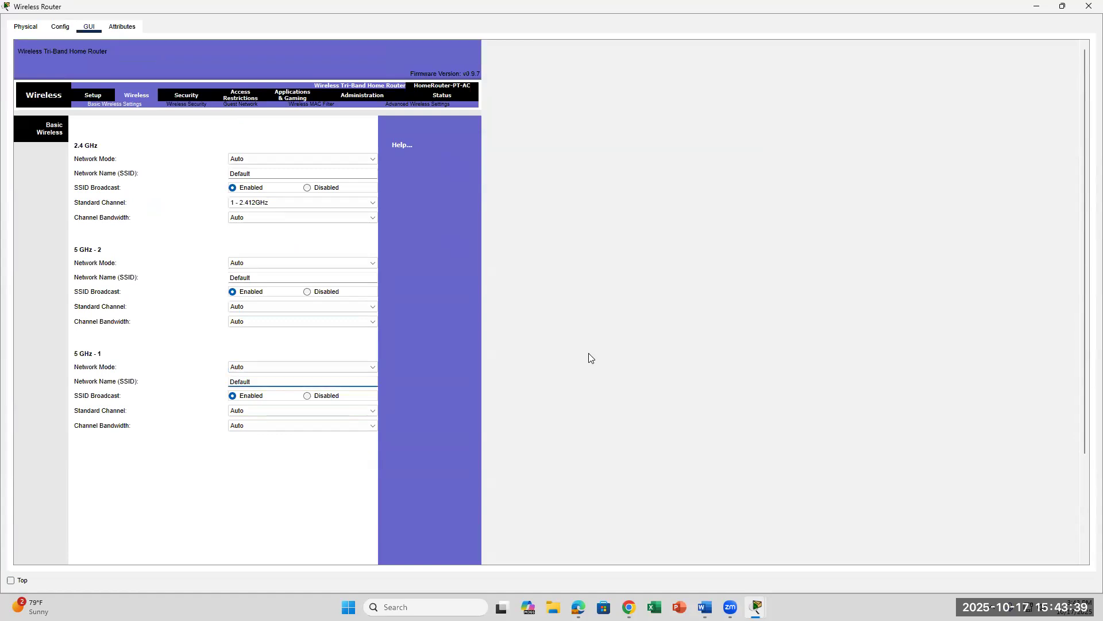
left_click(266, 172)
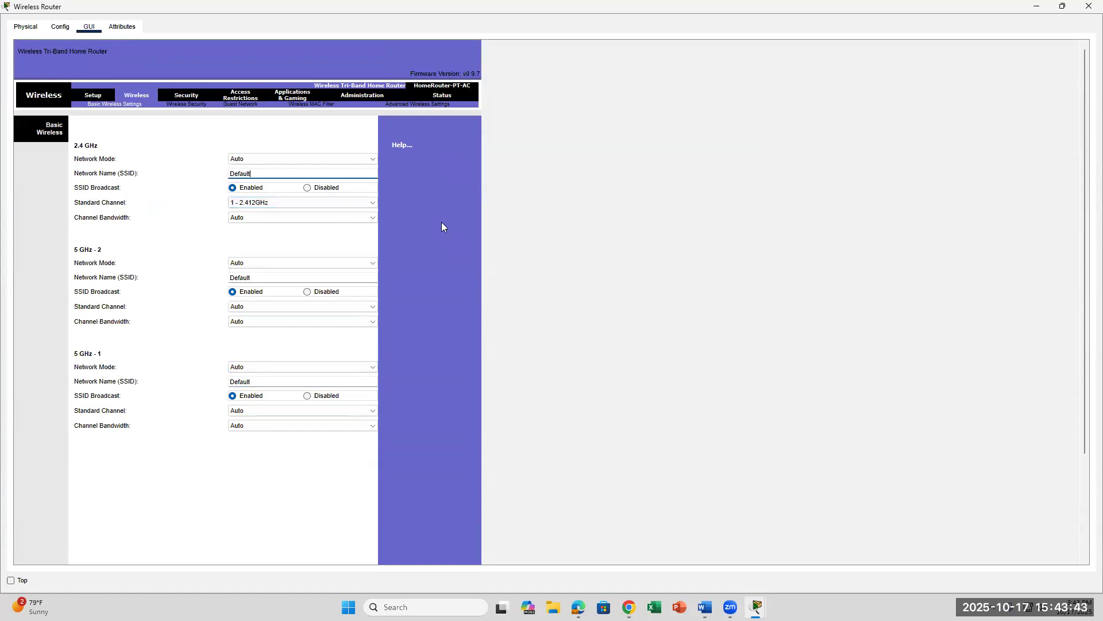
key("BackSpace")
key("BackSpace")
key("BackSpace")
key("BackSpace")
left_click(705, 606)
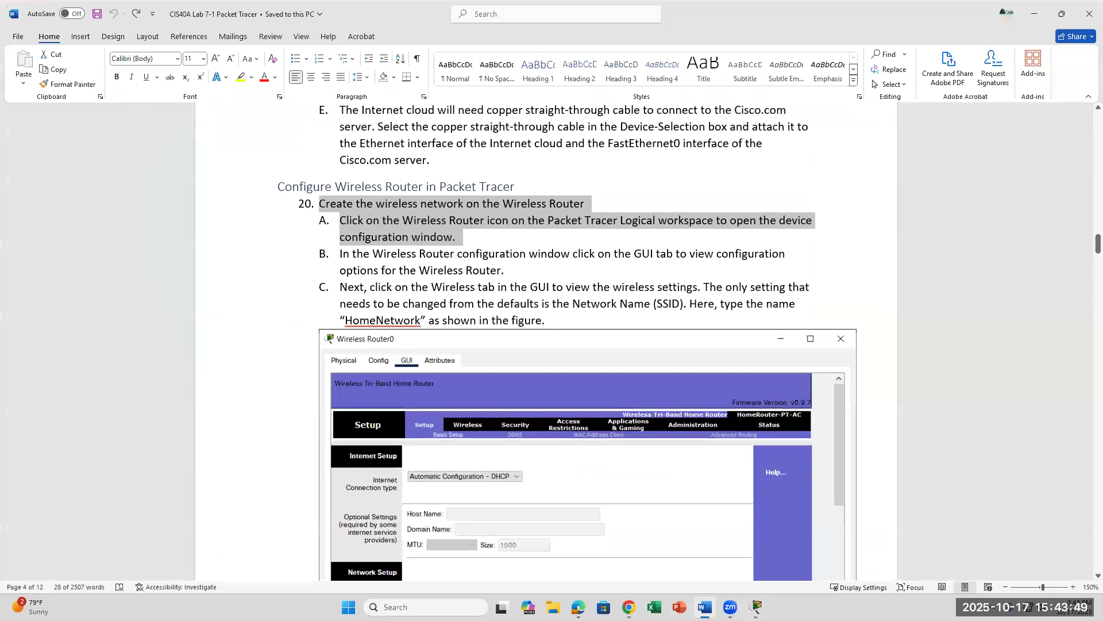
key("alt+Tab")
type("HomeNetwork")
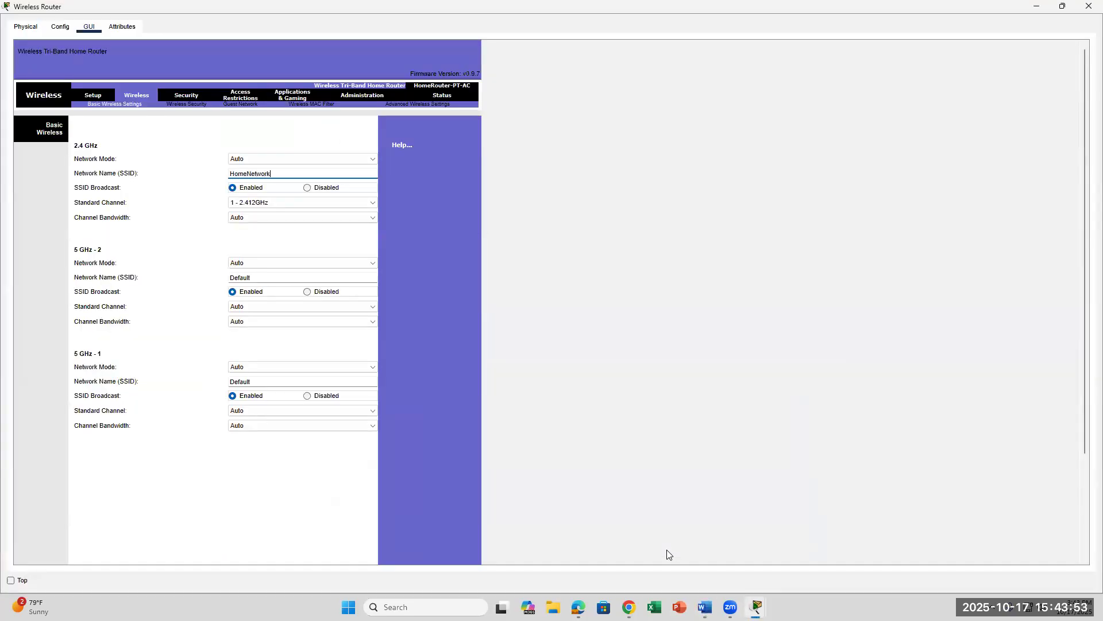
Step: Rename both the 5 GHz-2 and 5 GHz-1 networks to HomeNetwork
left_click_drag(261, 280, 231, 279)
key("BackSpace")
type("HomeNetwork")
double_click(283, 382)
key("BackSpace")
type("Home")
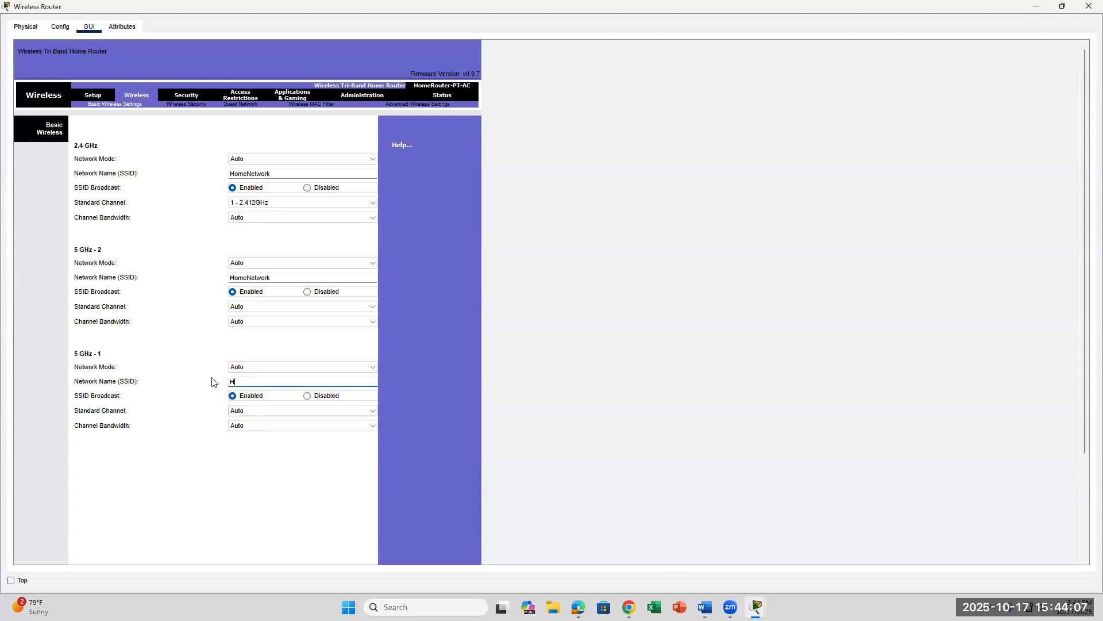
type("Network")
left_click(261, 491)
Step: Save the wireless settings with the new HomeNetwork names
scroll(321, 482, "down", 3)
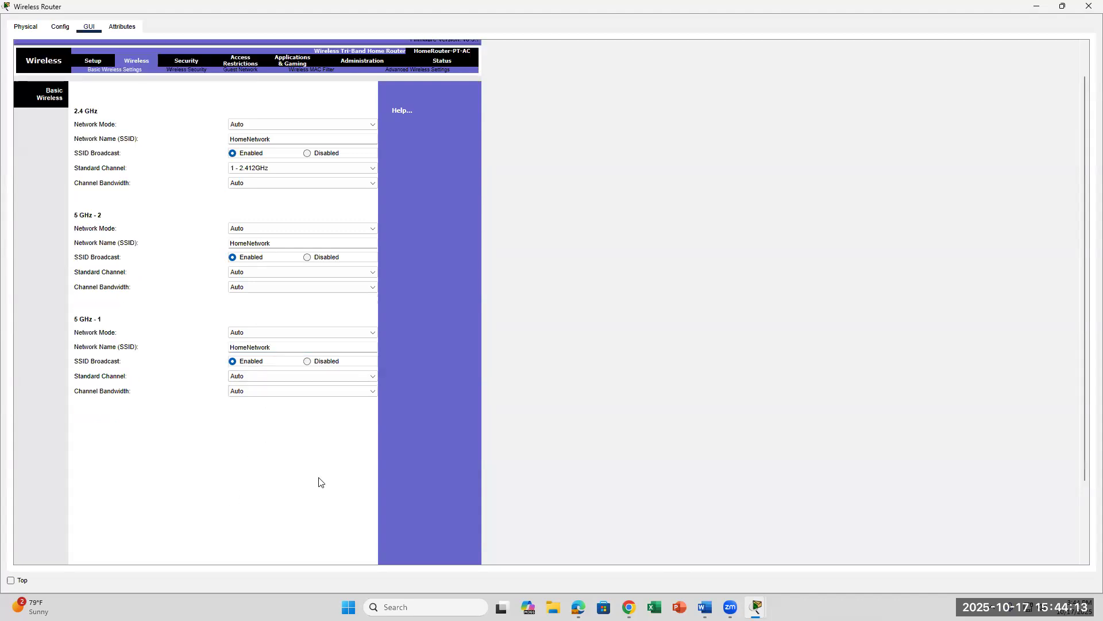
left_click(249, 545)
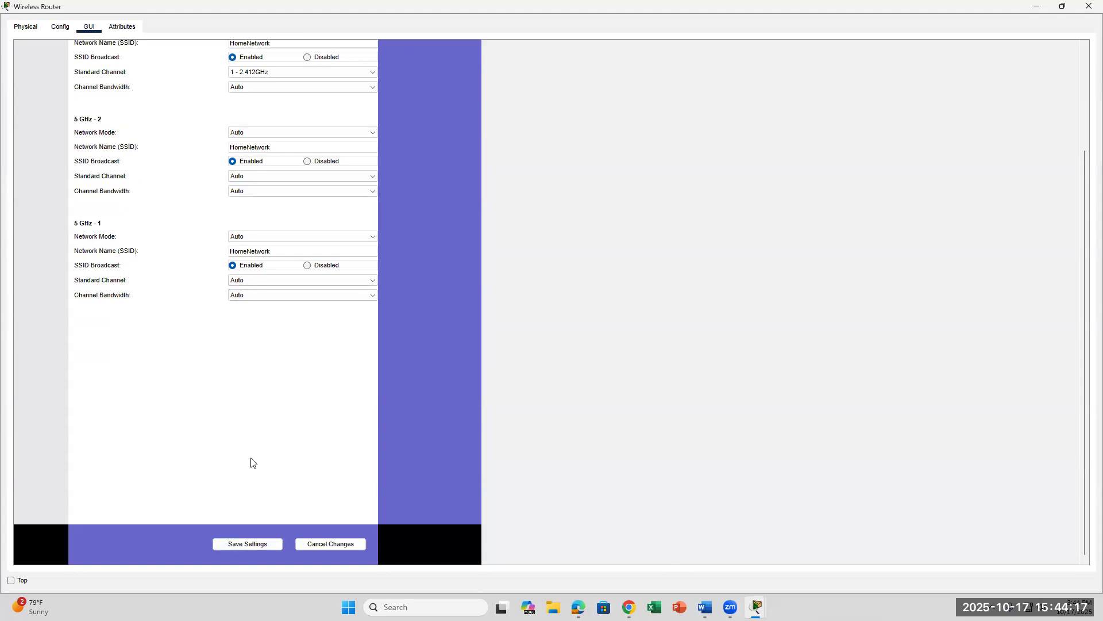
left_click(291, 251)
left_click(242, 547)
mouse_move(757, 606)
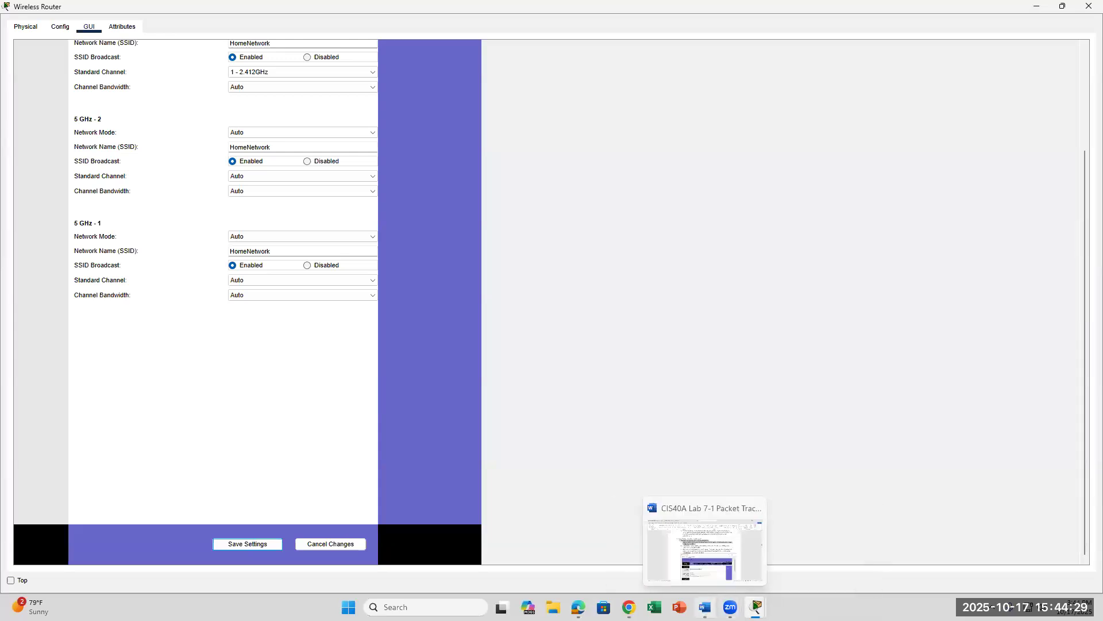
left_click(705, 606)
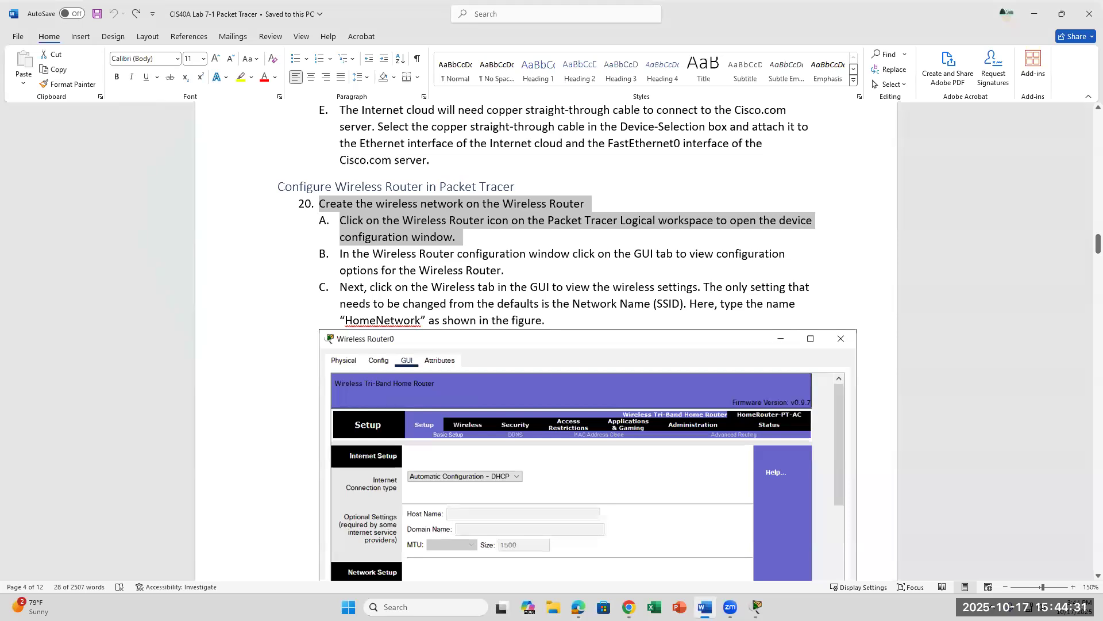
scroll(549, 536, "down", 8)
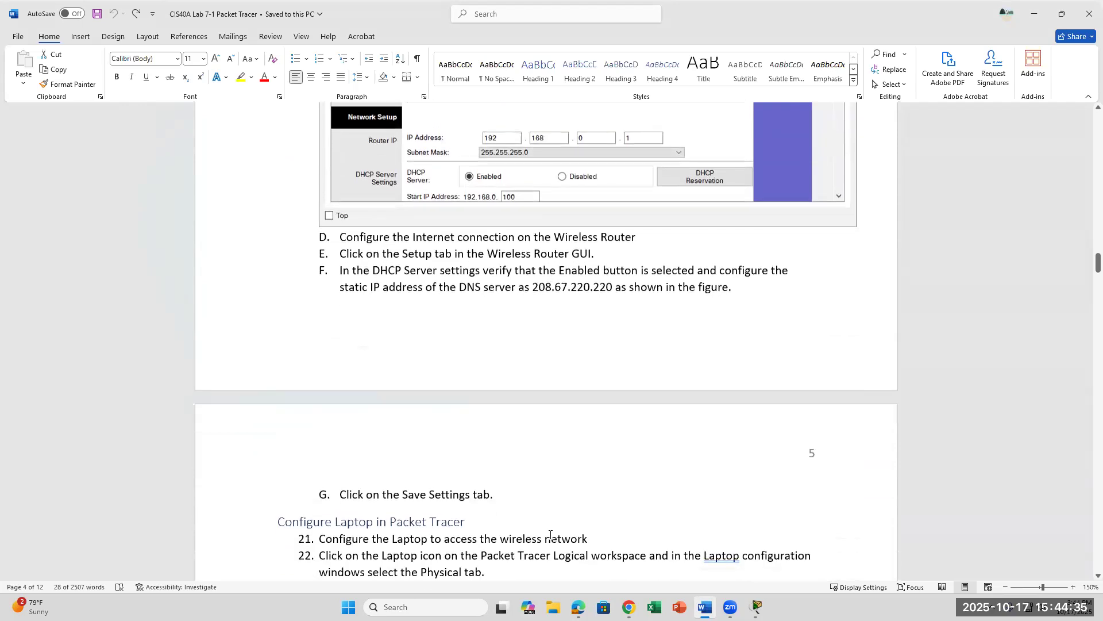
scroll(550, 535, "down", 2)
scroll(550, 534, "down", 2)
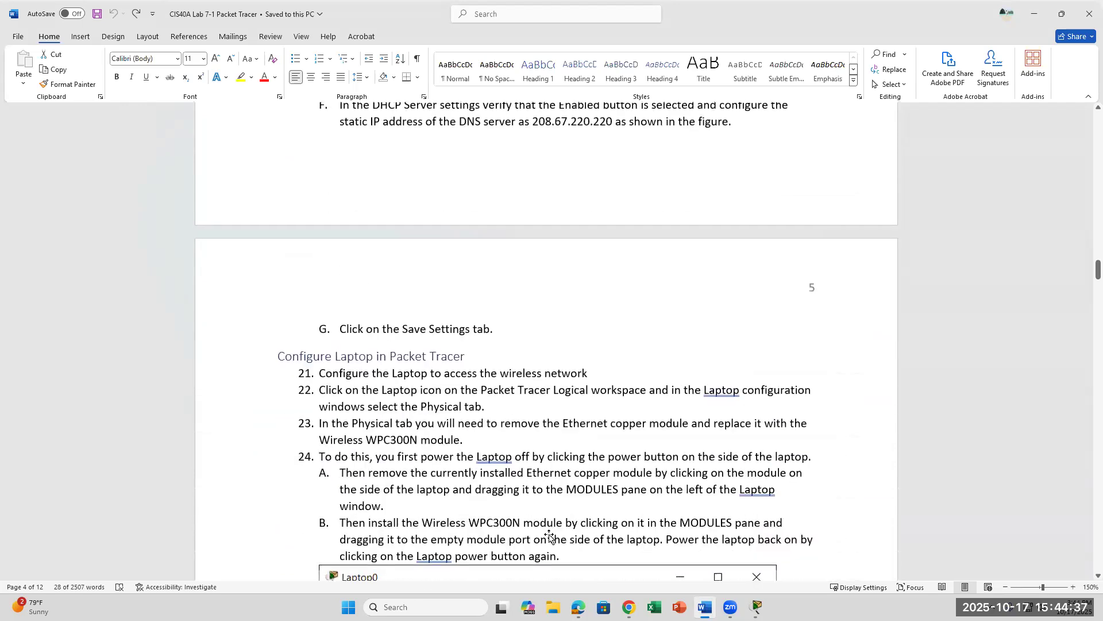
scroll(550, 535, "up", 6)
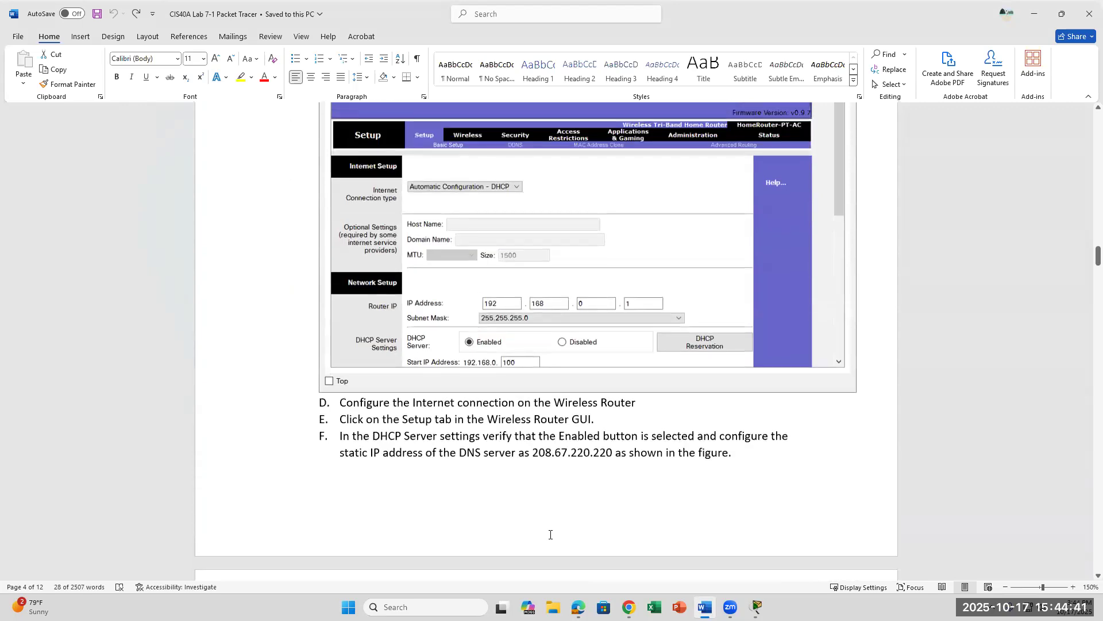
scroll(550, 534, "down", 1)
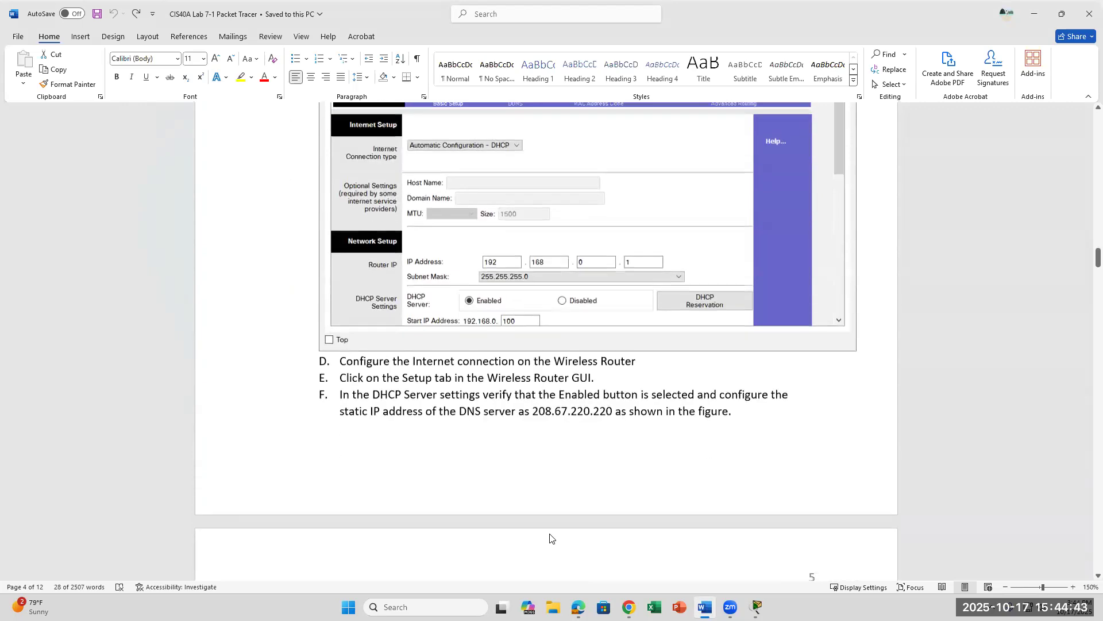
scroll(549, 535, "up", 1)
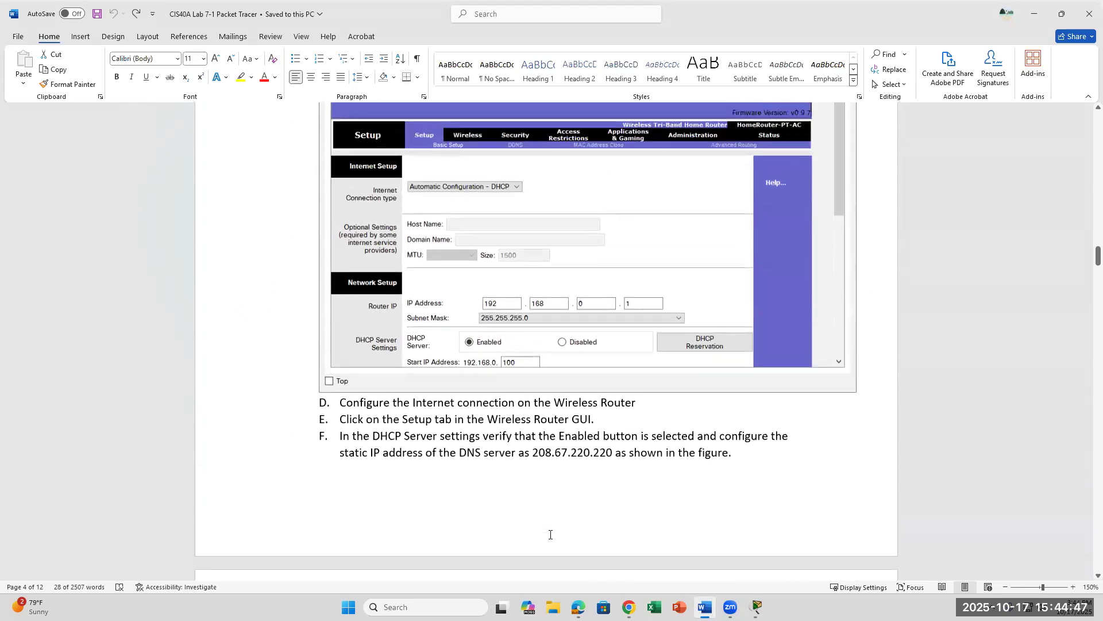
scroll(550, 534, "up", 5)
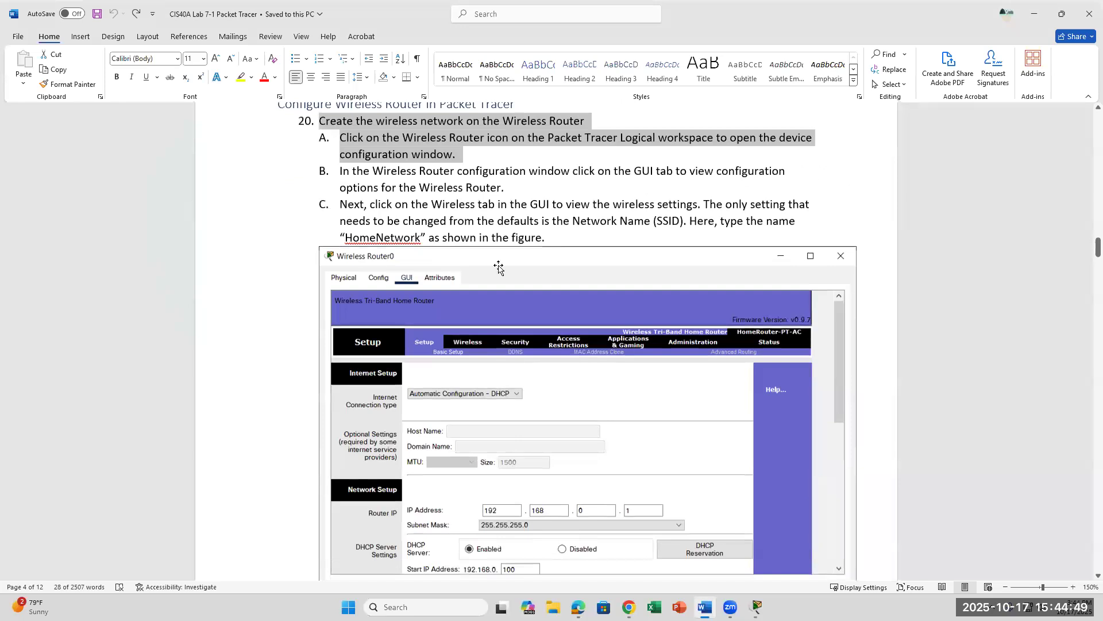
left_click(564, 242)
scroll(582, 418, "down", 6)
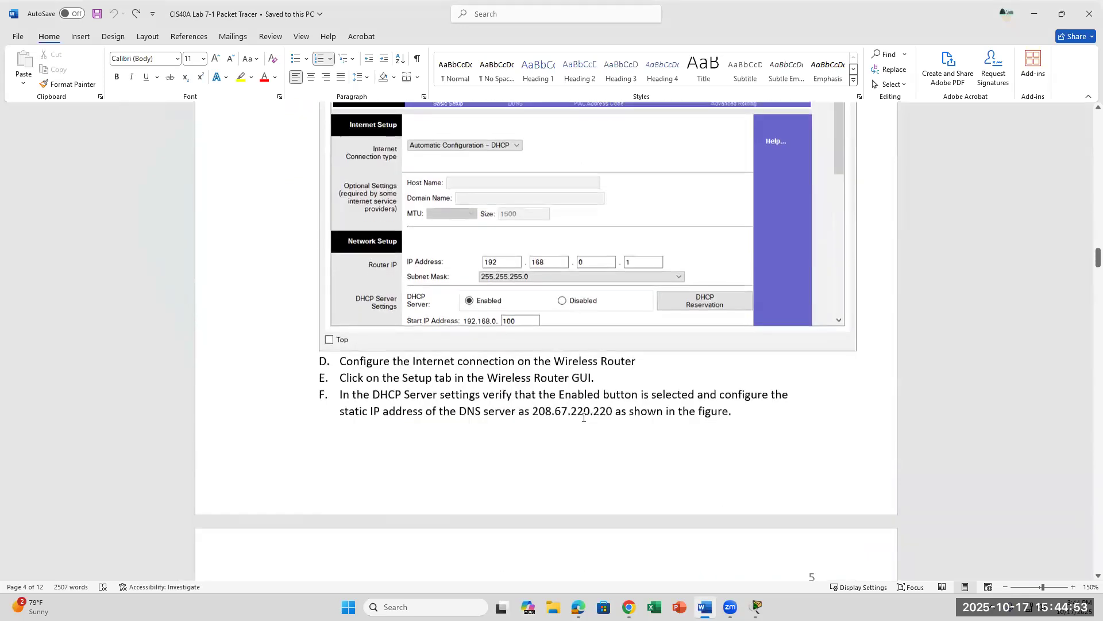
left_click_drag(355, 395, 641, 396)
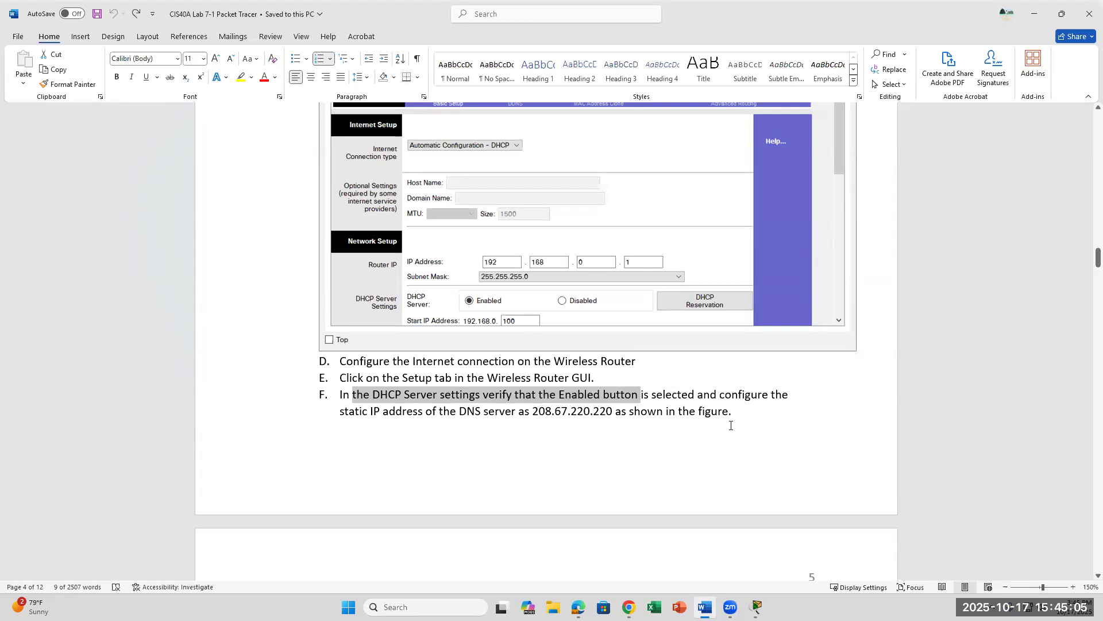
scroll(730, 425, "down", 1)
scroll(730, 428, "down", 2)
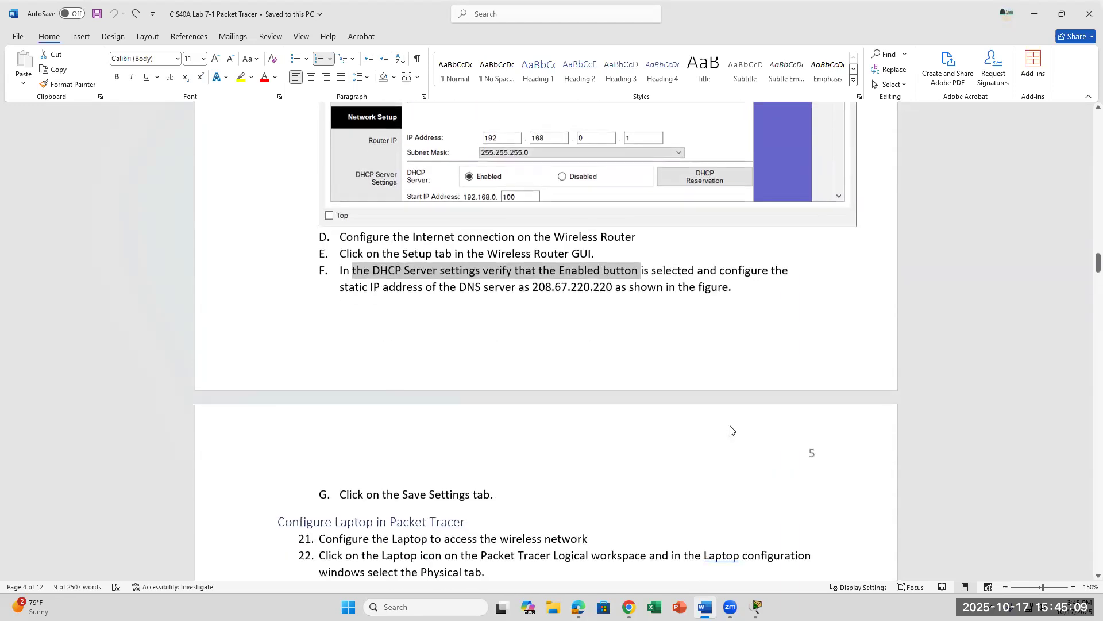
left_click(597, 350)
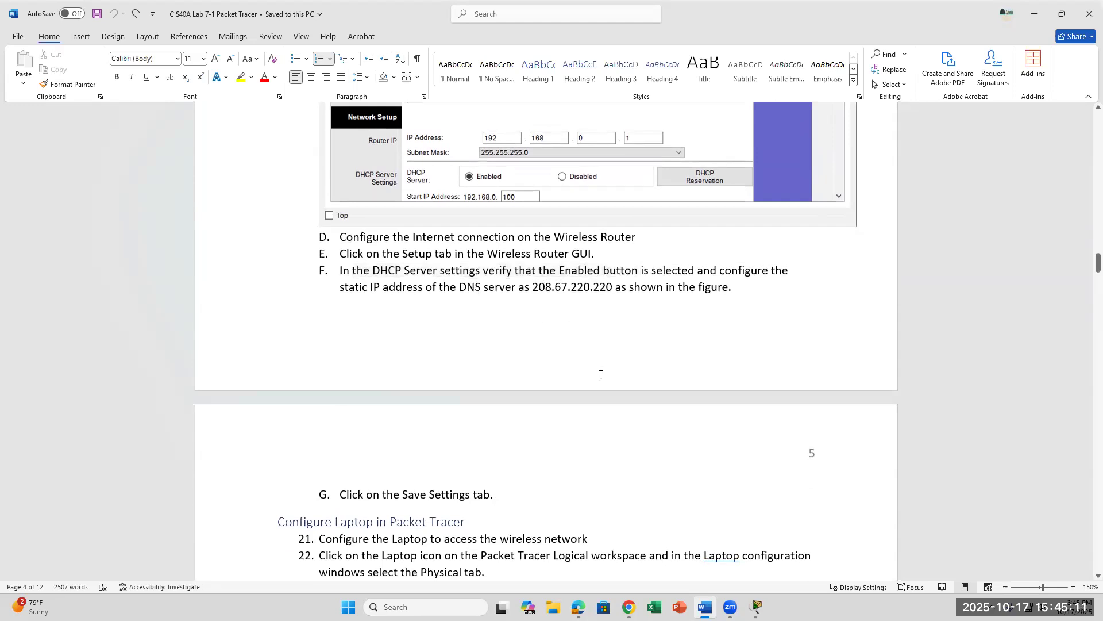
scroll(601, 374, "up", 3)
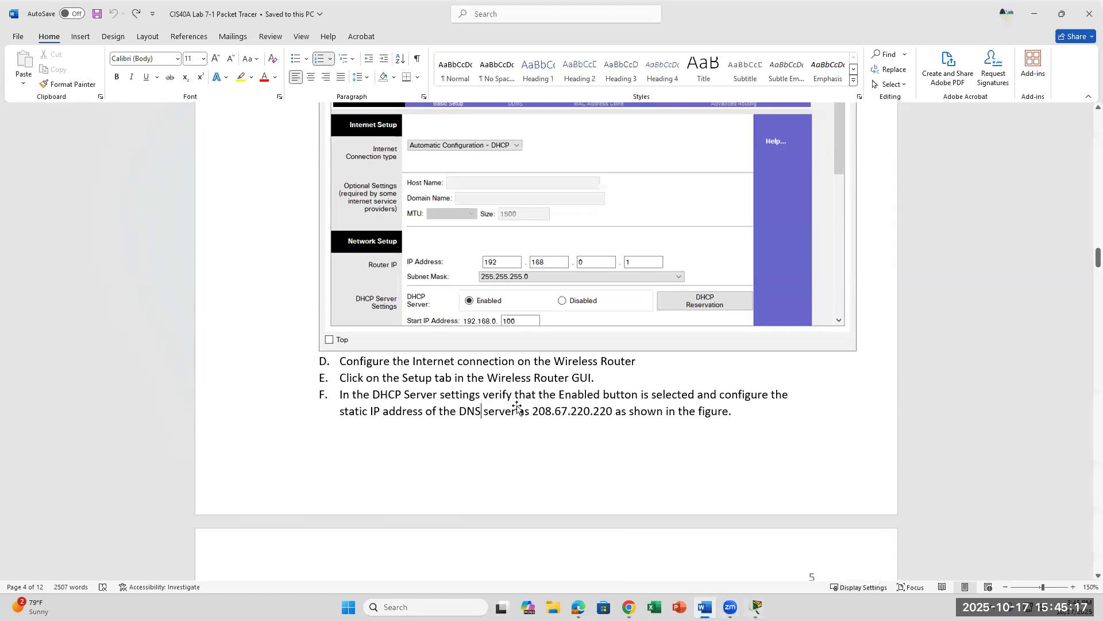
scroll(517, 409, "up", 2)
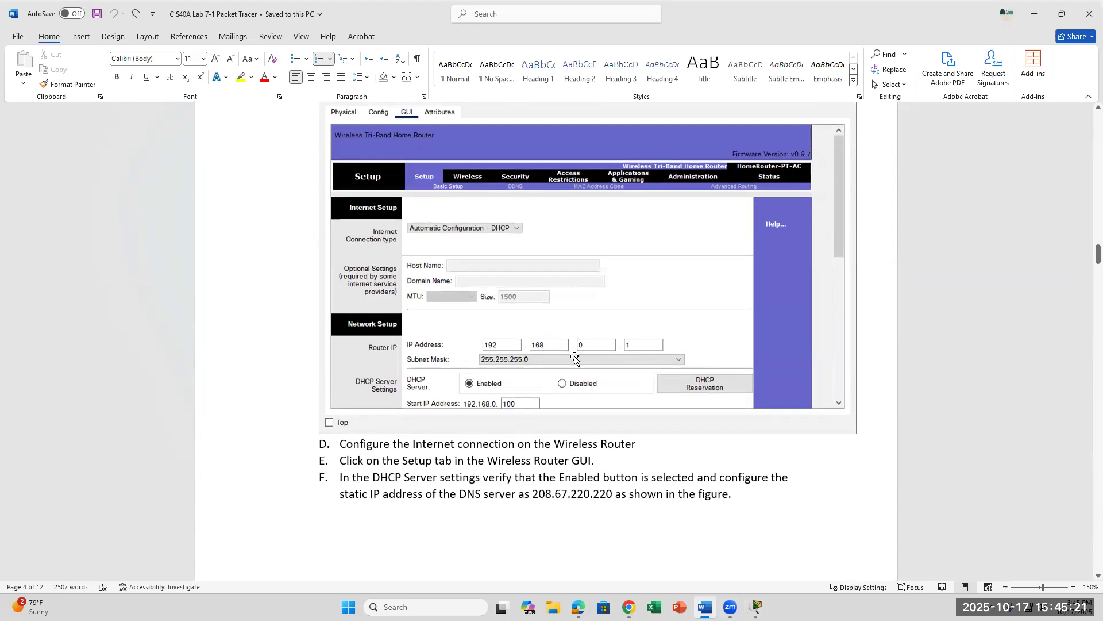
scroll(575, 359, "down", 1)
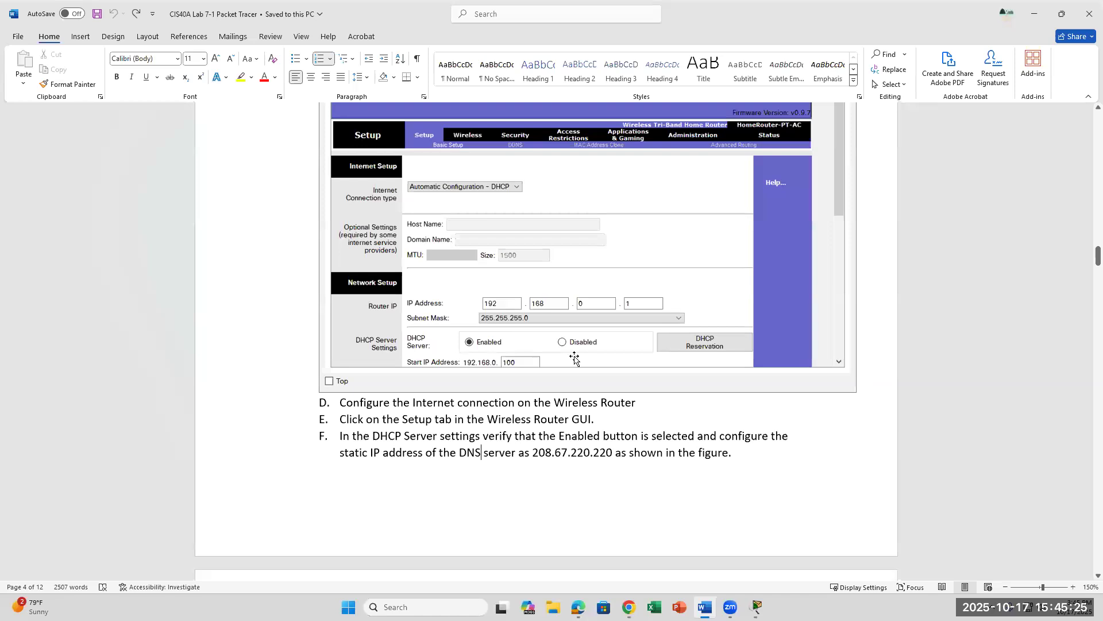
scroll(575, 359, "up", 2)
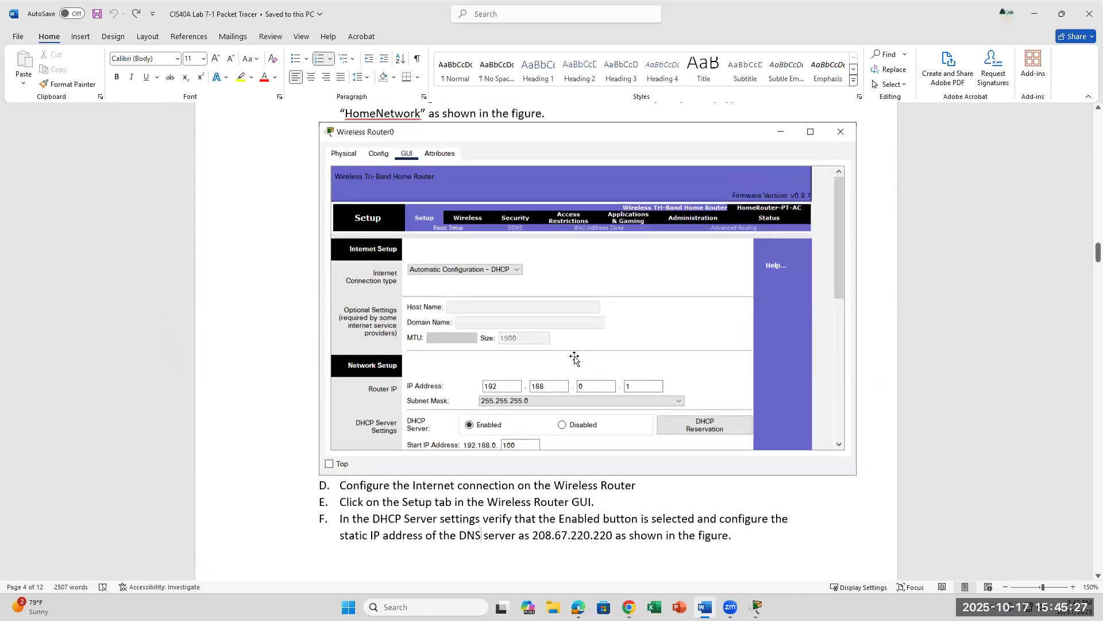
scroll(575, 359, "down", 1)
scroll(574, 359, "down", 2)
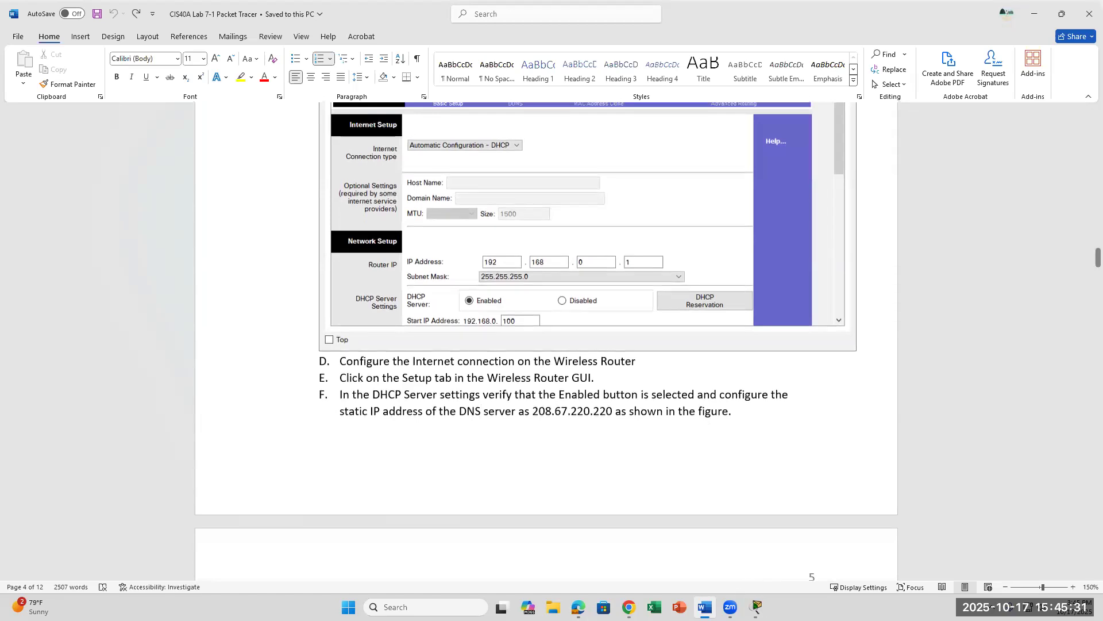
left_click(757, 606)
left_click(816, 549)
Step: Show the router's Setup page with its DHCP server settings, then switch to the Word instructions
scroll(350, 270, "up", 1)
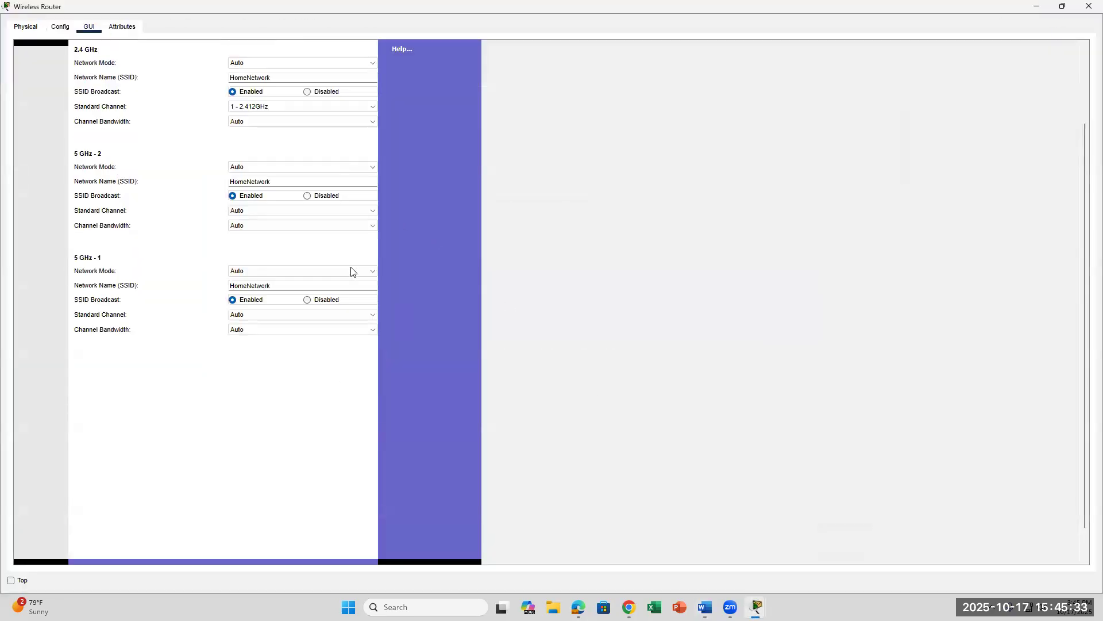
scroll(422, 286, "up", 3)
scroll(421, 286, "down", 4)
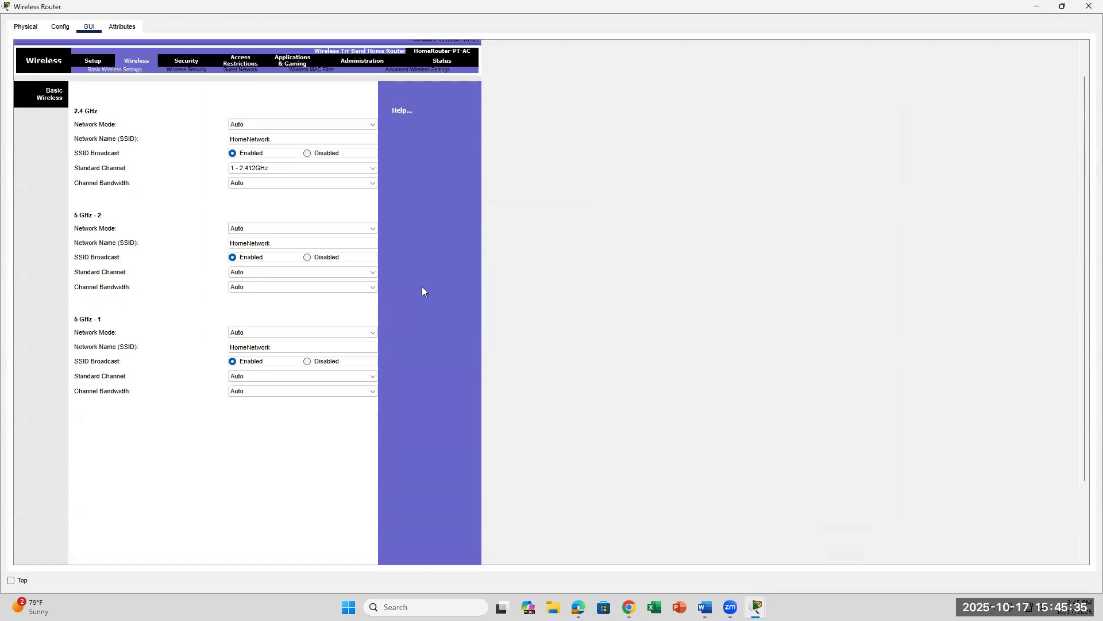
scroll(777, 316, "up", 4)
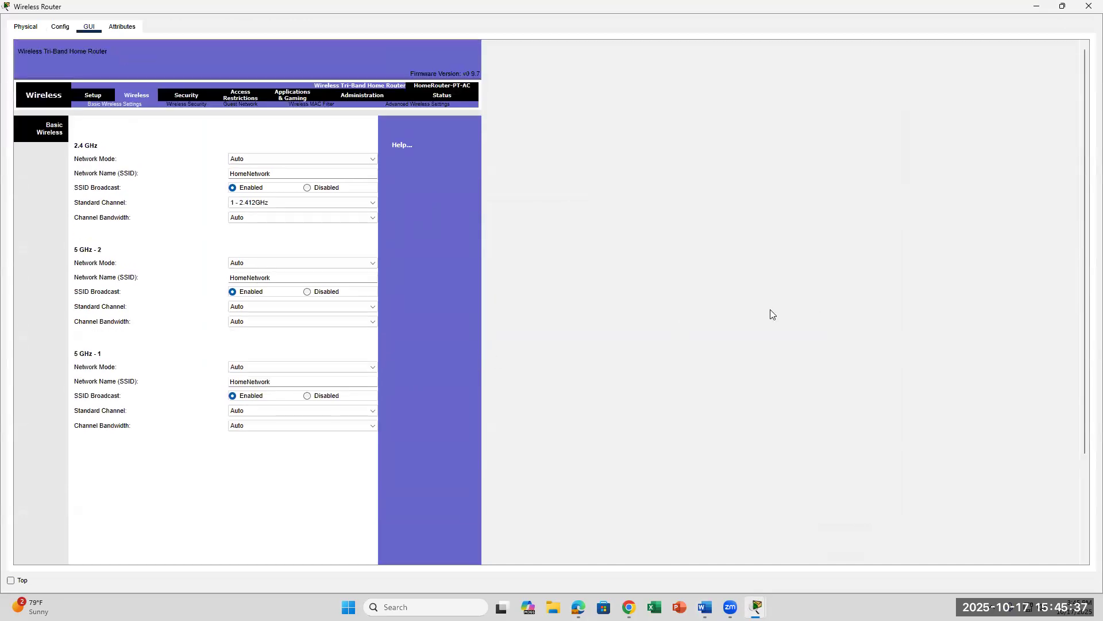
left_click(94, 96)
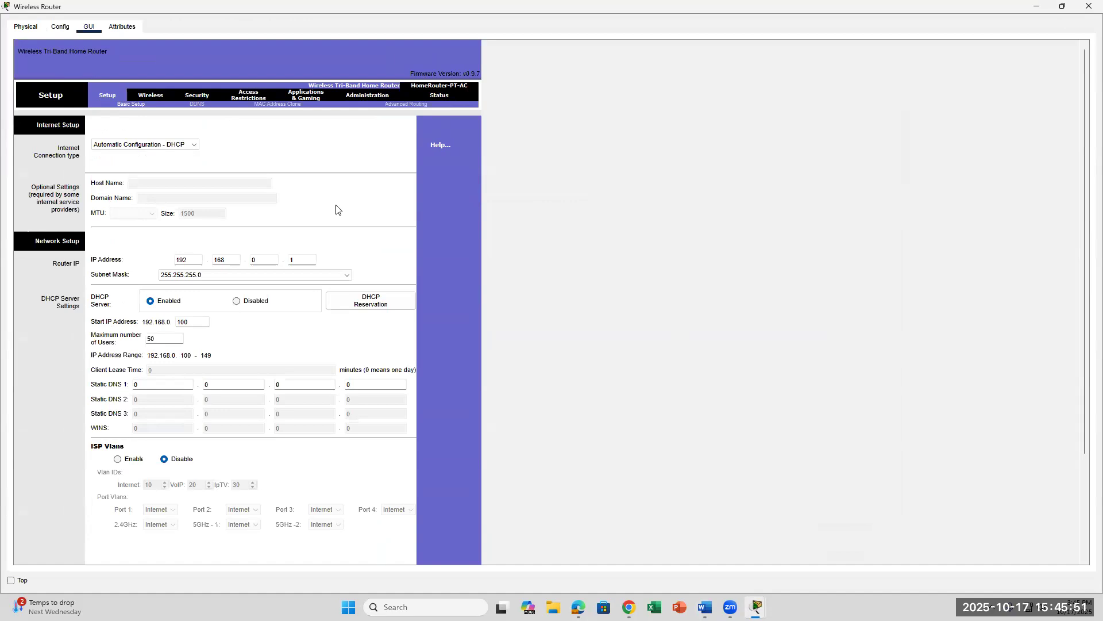
left_click(705, 607)
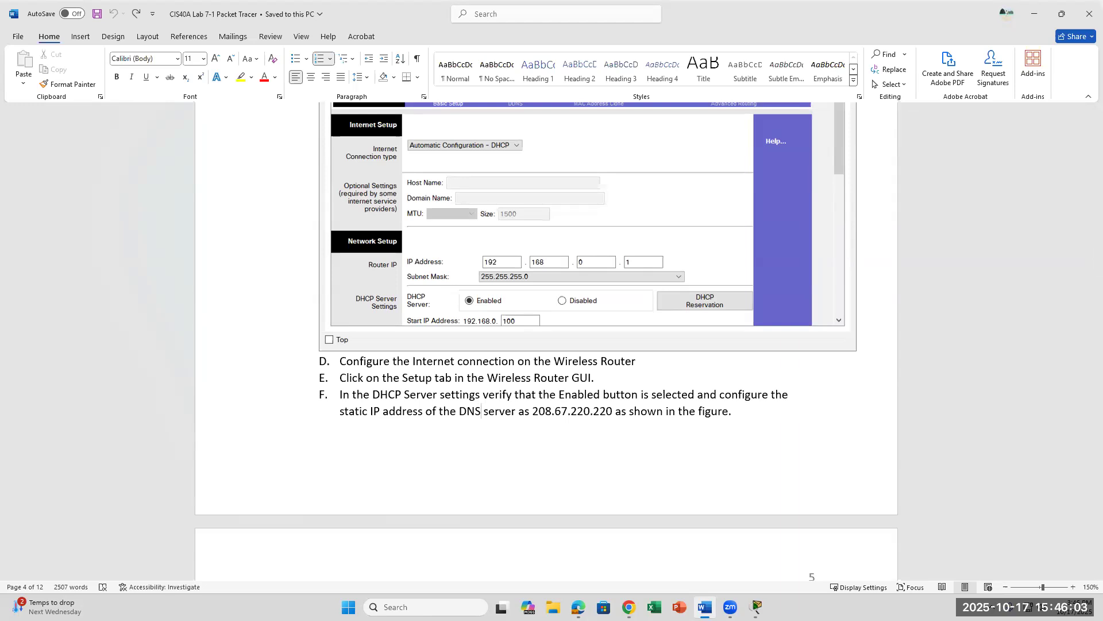
Step: Select the DNS address 208.67.220.220 in step F and return to the router's Setup page
left_click_drag(533, 412, 614, 412)
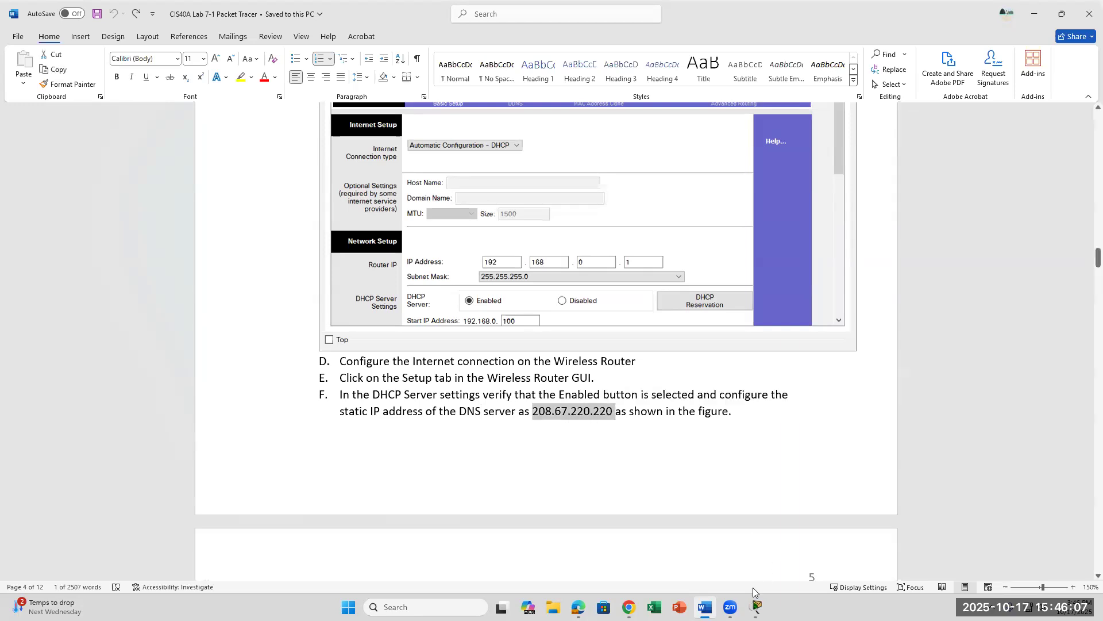
left_click(757, 606)
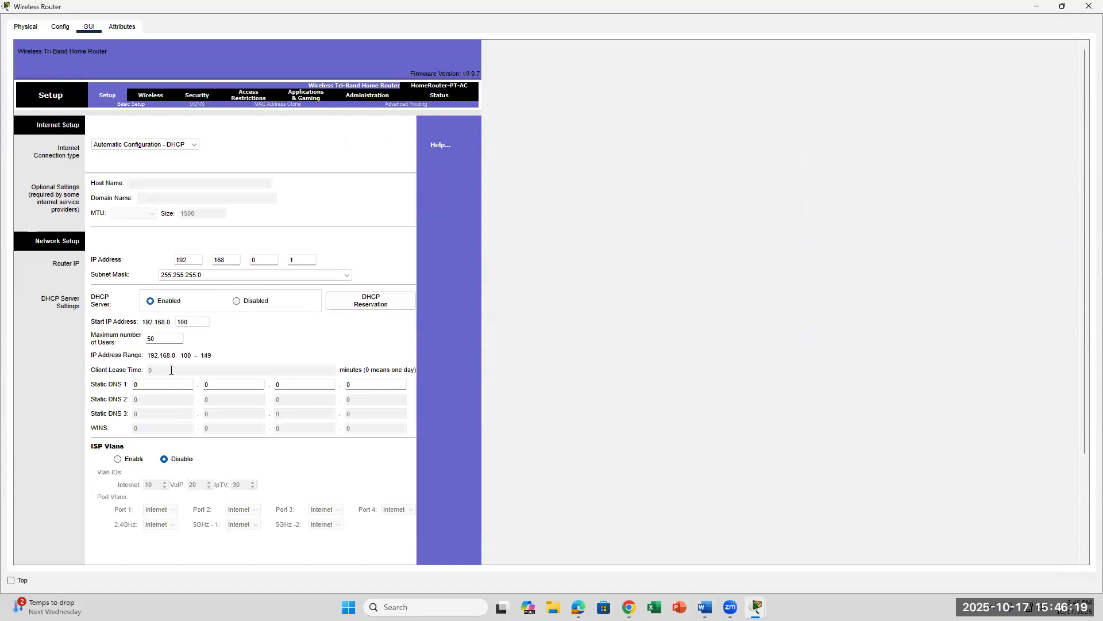
Step: Fill the first two Static DNS 1 octets (20…, 67), checking the address in Word
left_click(146, 383)
left_click(705, 607)
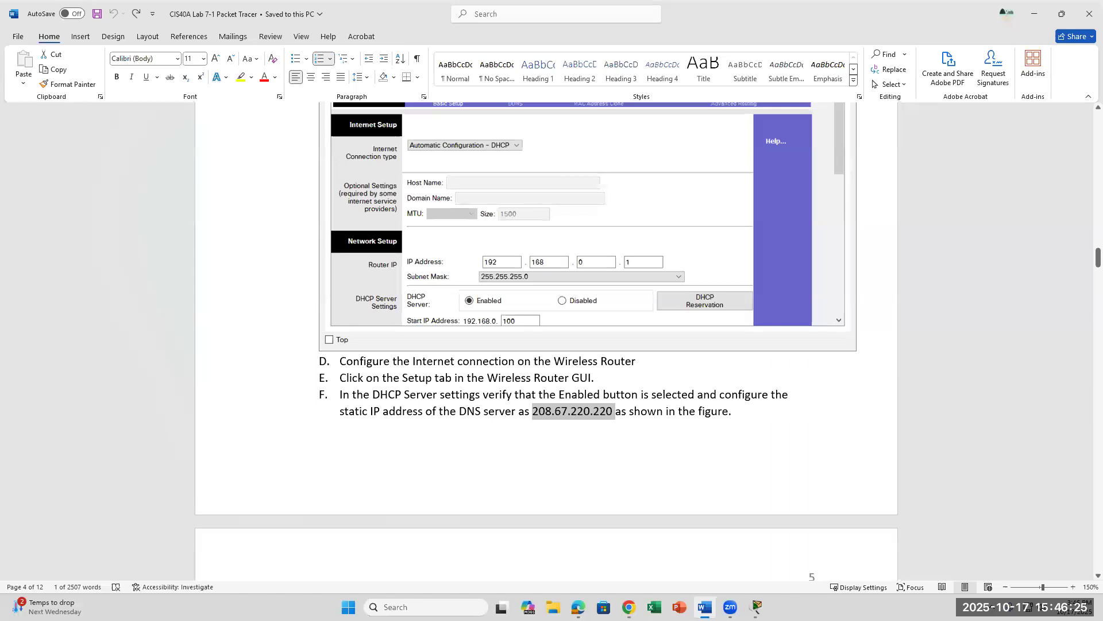
key("alt+Tab")
key("BackSpace")
type("206")
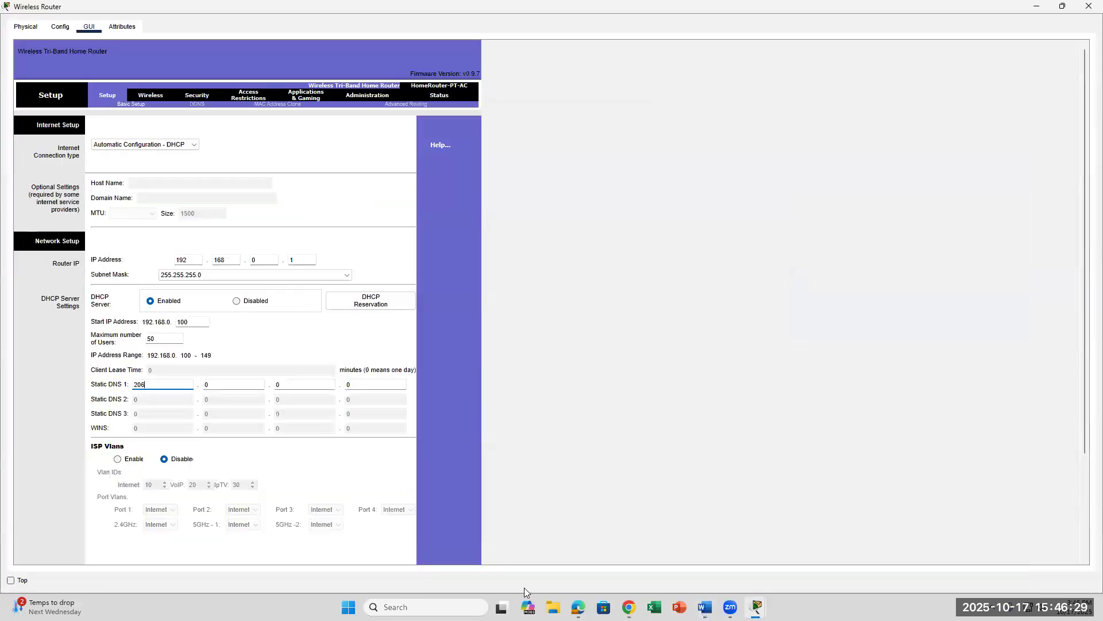
left_click(705, 607)
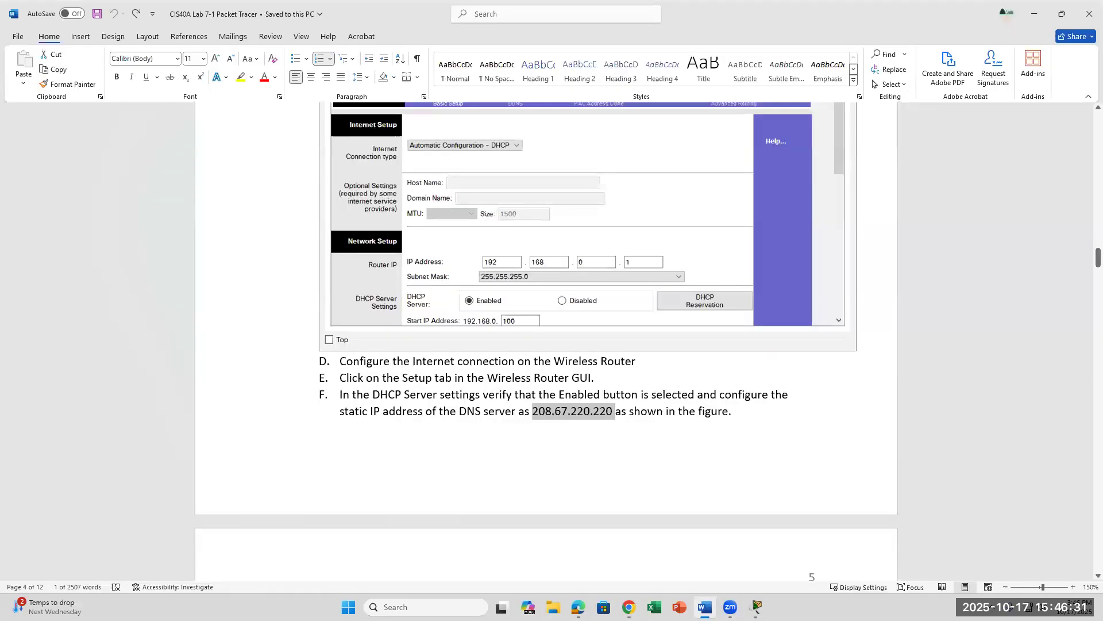
key("alt+Tab")
left_click(216, 381)
key("BackSpace")
type("67")
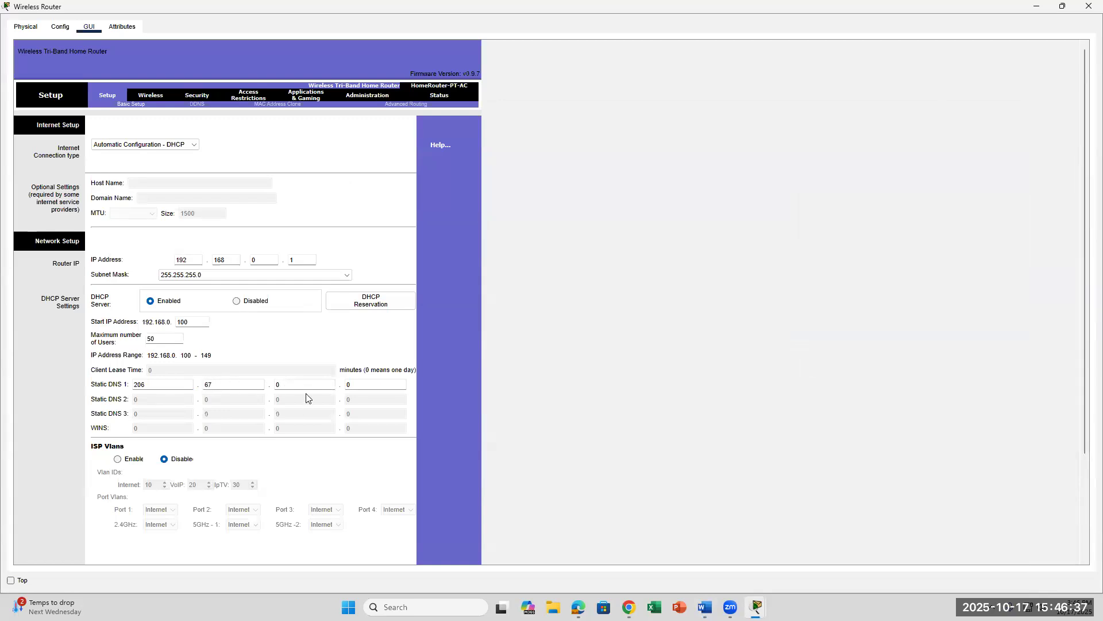
Step: Fill the third and fourth Static DNS 1 octets so they read 220.220
left_click(276, 384)
type("22")
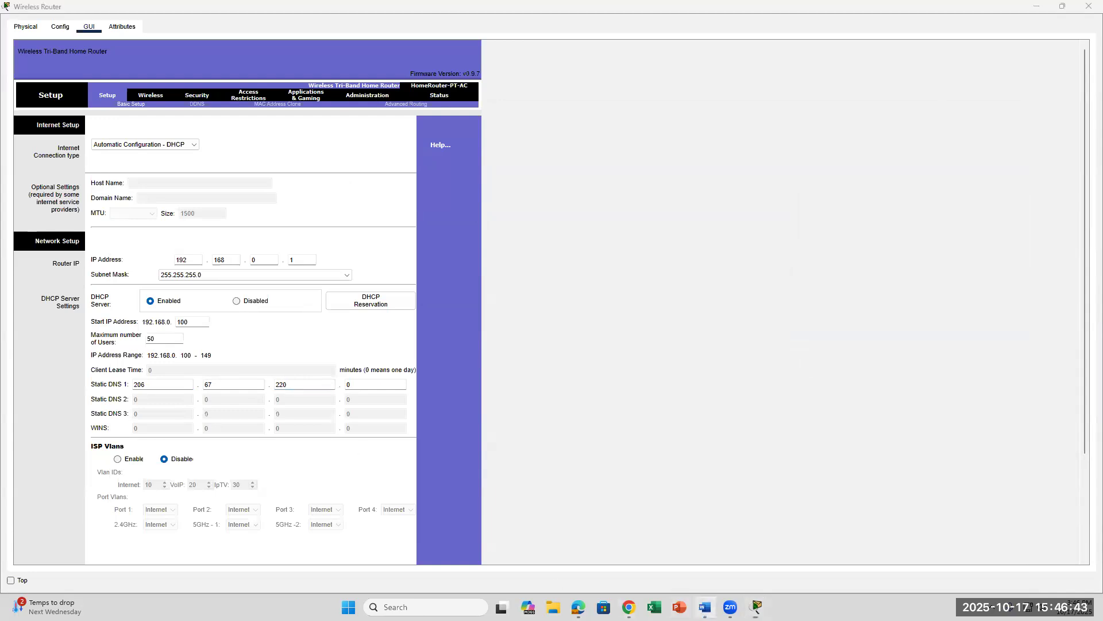
left_click(706, 608)
key("alt+Tab")
left_click(347, 386)
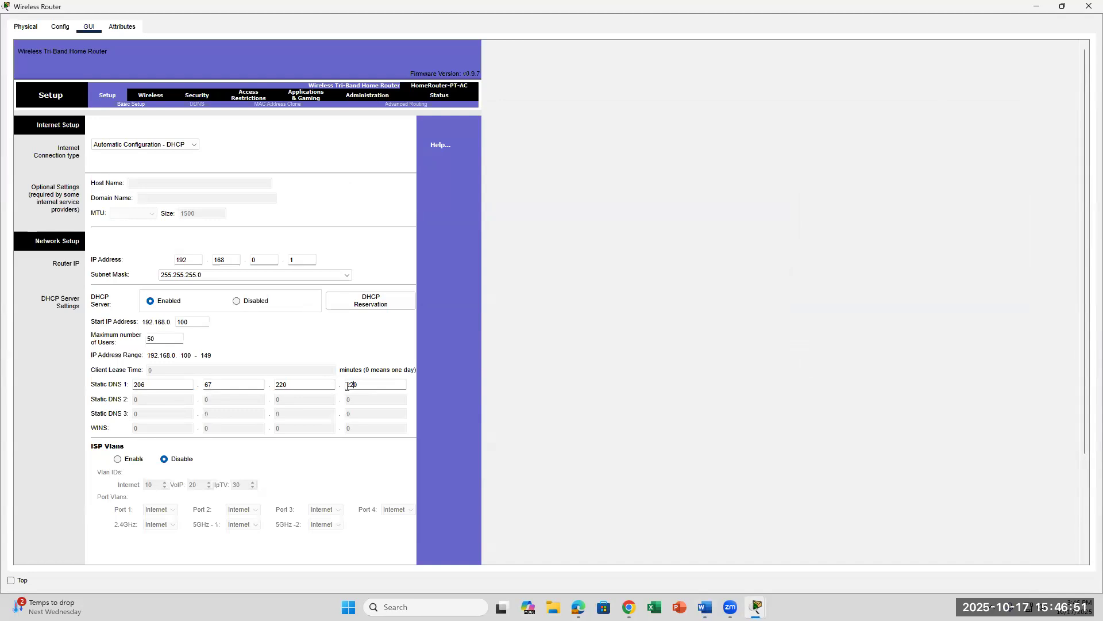
scroll(202, 463, "down", 1)
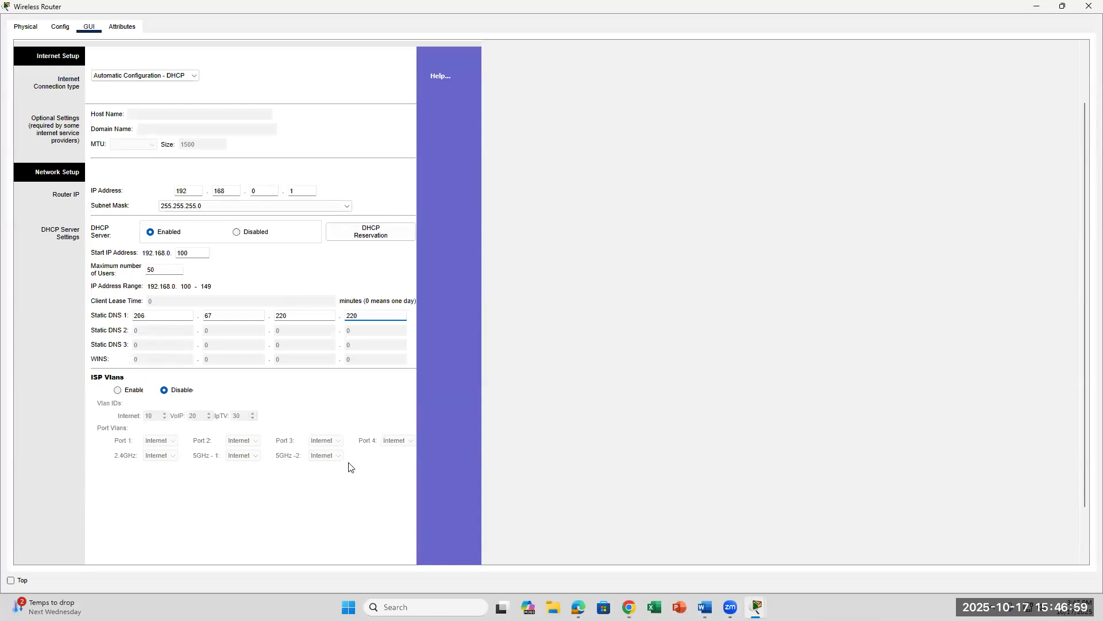
Step: Save the router's new DHCP and DNS settings after checking the lab instructions
left_click(705, 607)
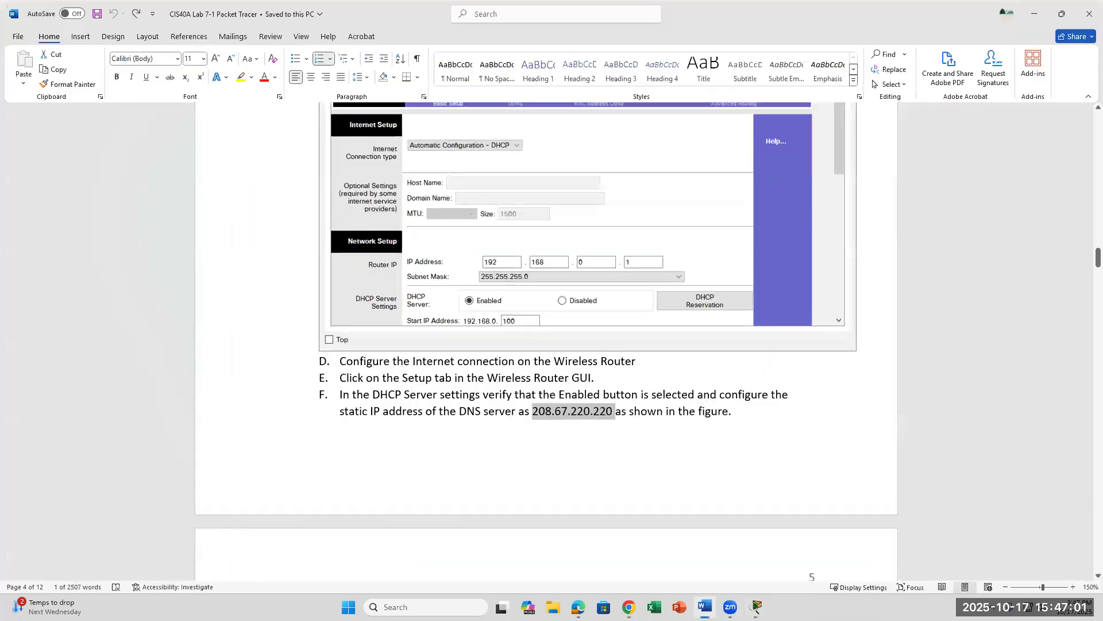
scroll(509, 475, "down", 6)
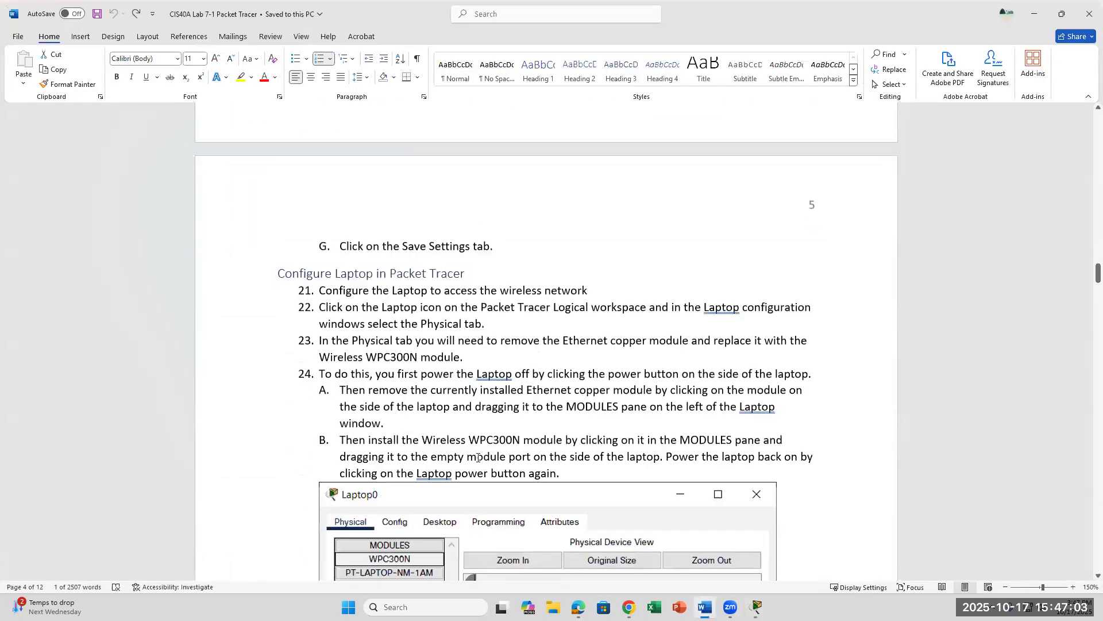
mouse_move(757, 607)
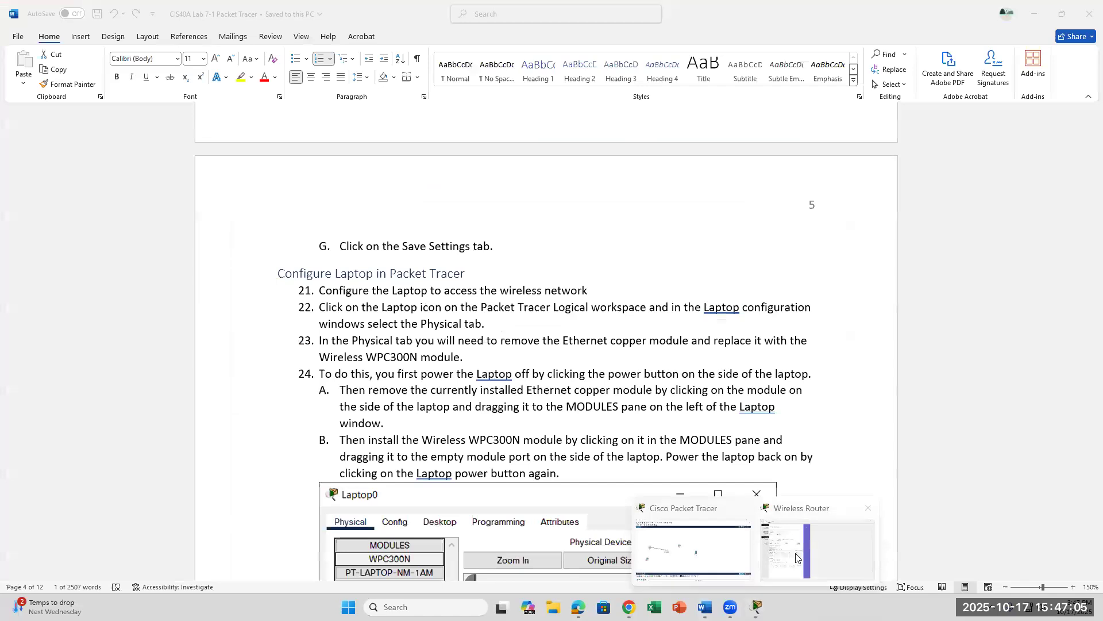
left_click(798, 559)
scroll(304, 520, "down", 1)
left_click(287, 543)
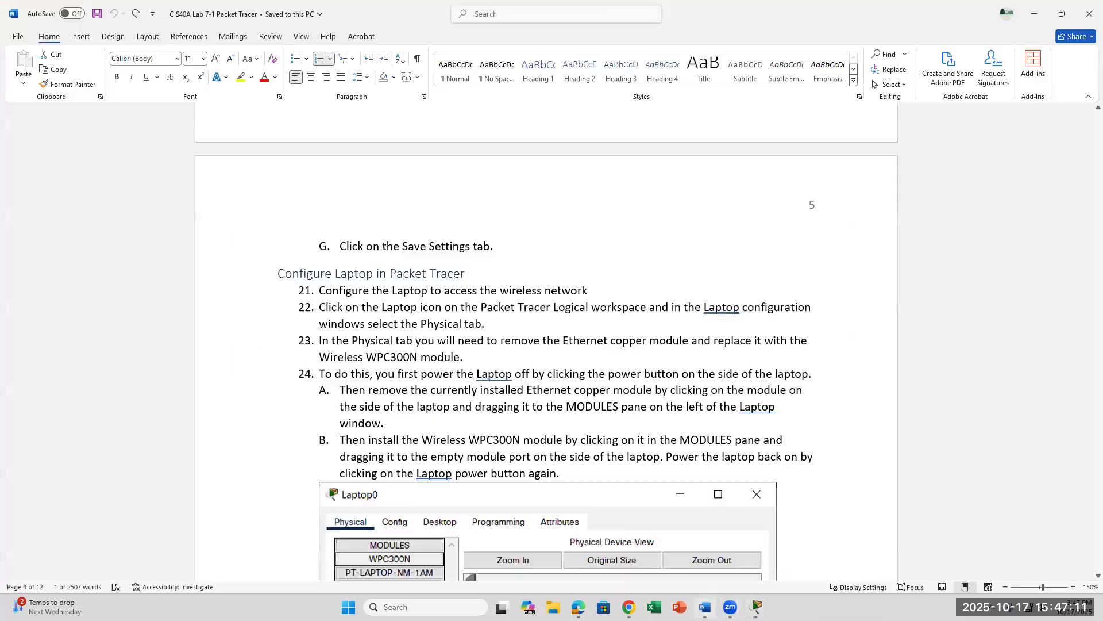
Step: Review steps 21–24 on installing the WPC300N module, then return to the Packet Tracer workspace
left_click(706, 607)
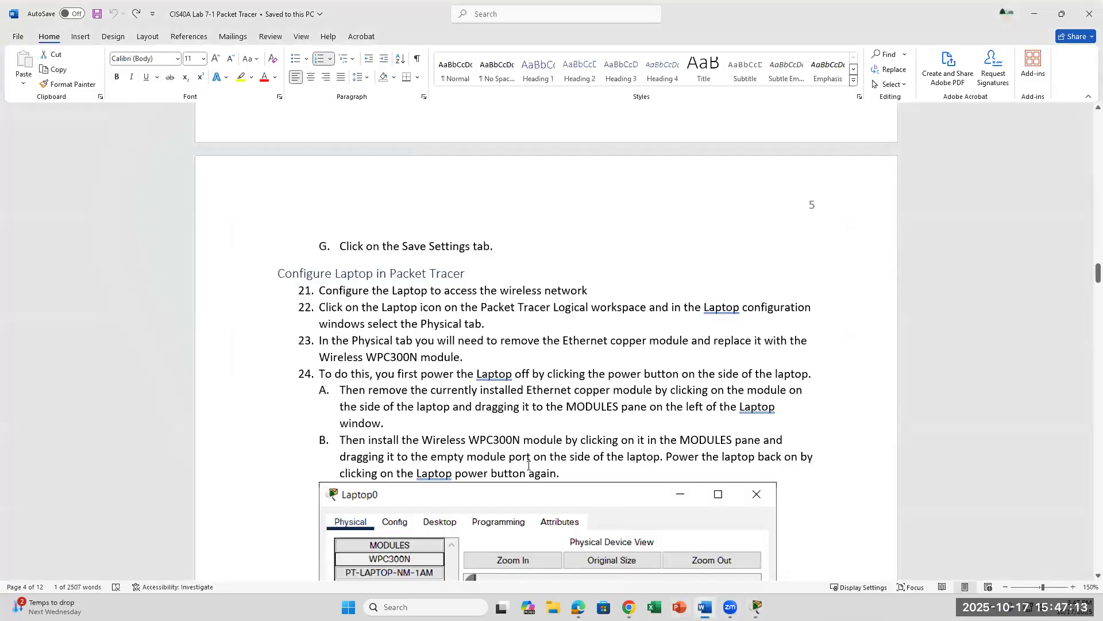
scroll(528, 465, "up", 5)
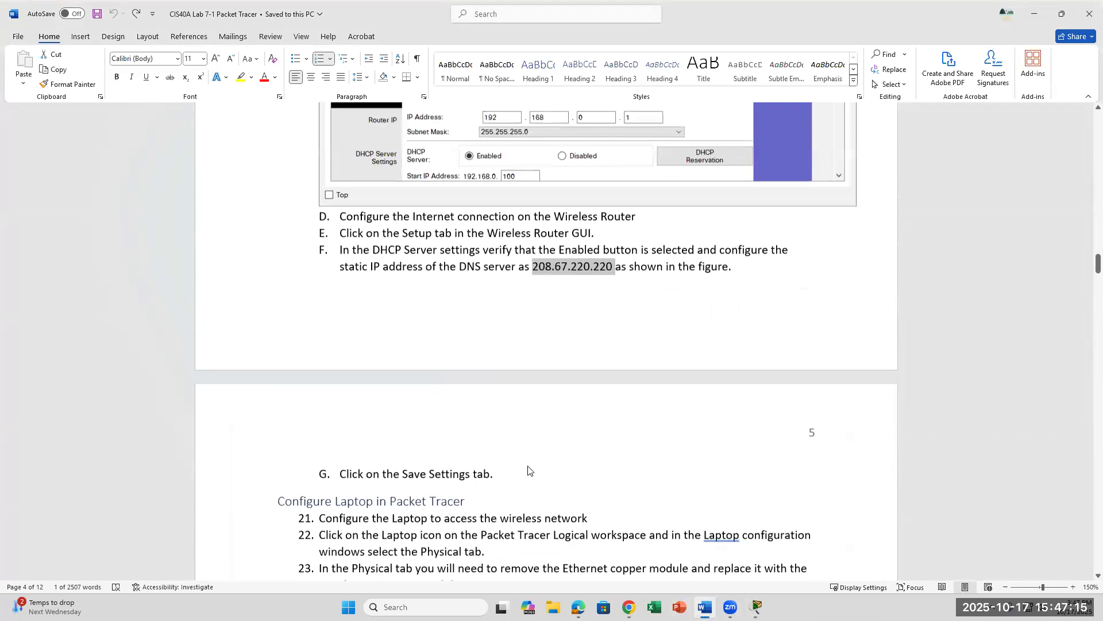
scroll(528, 469, "down", 6)
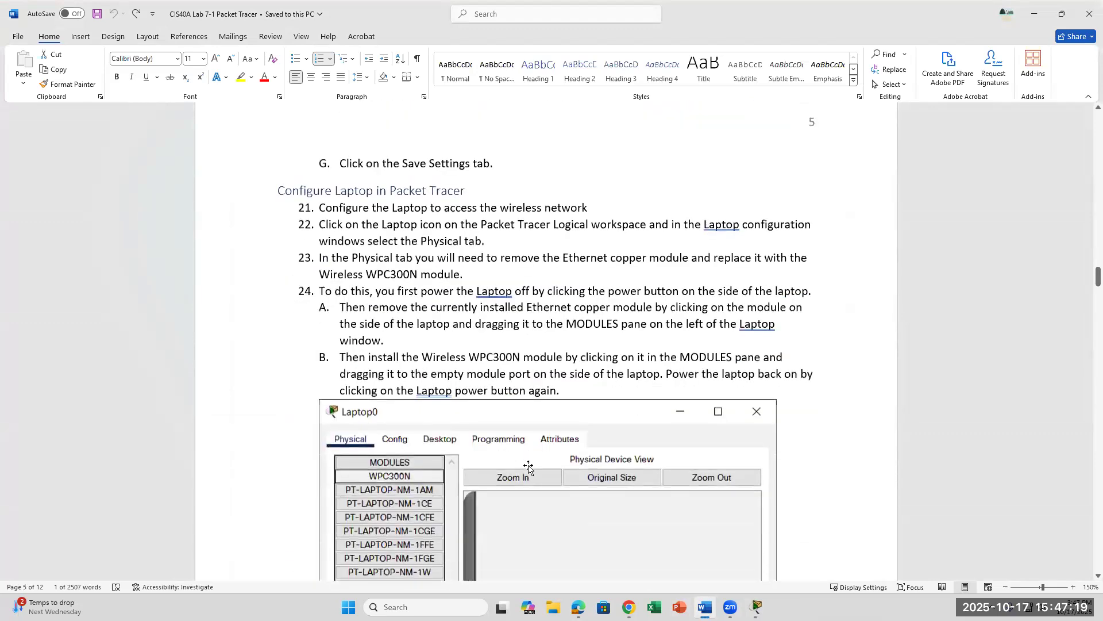
scroll(529, 467, "down", 1)
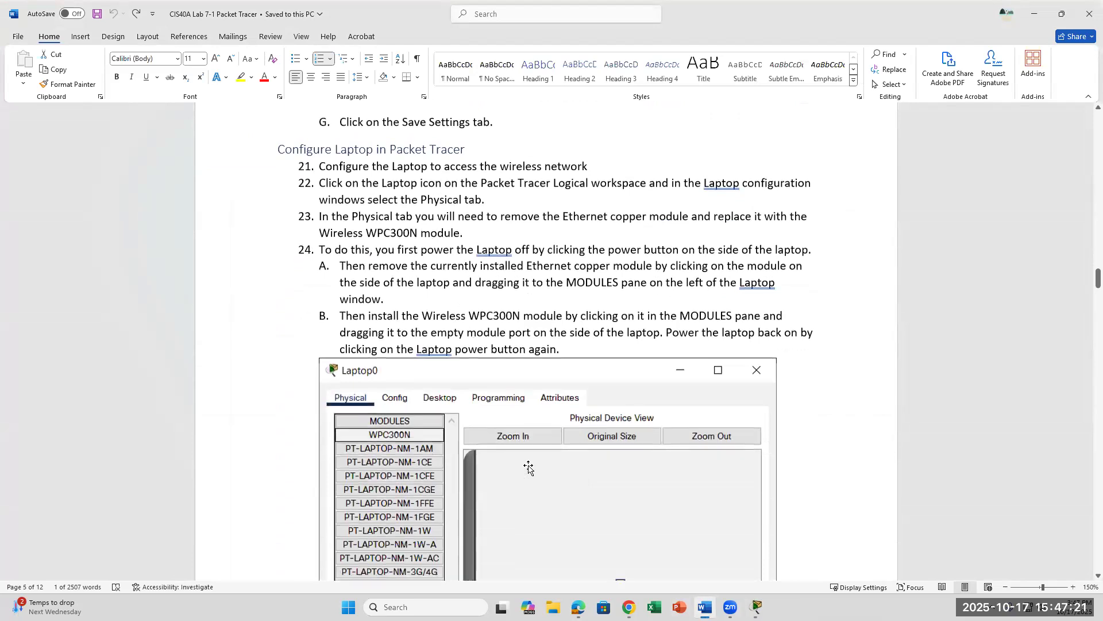
mouse_move(756, 607)
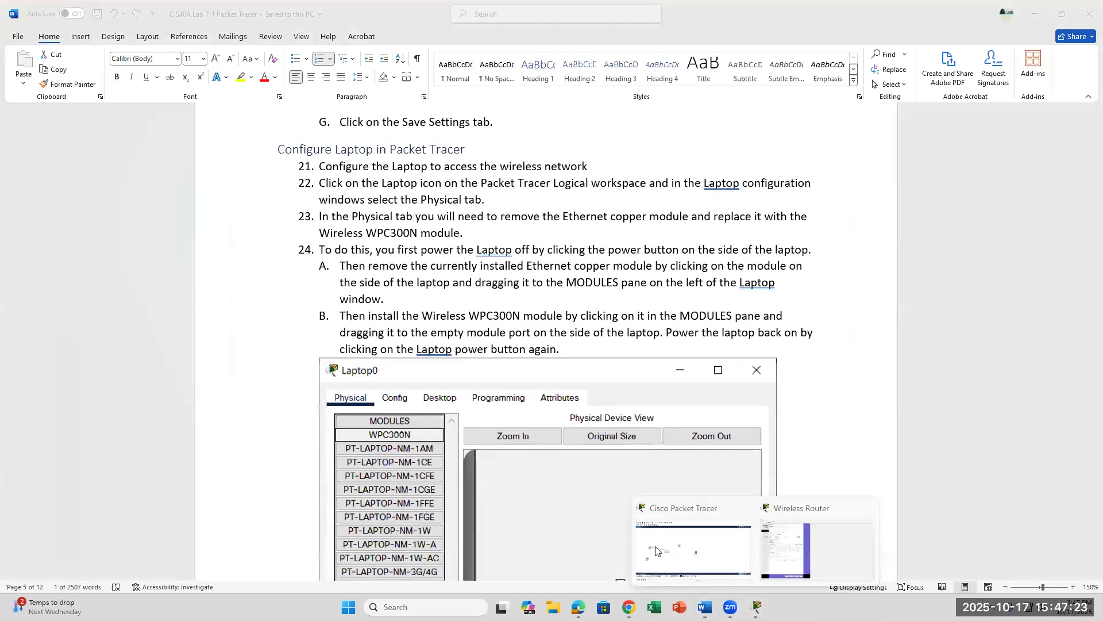
left_click(692, 553)
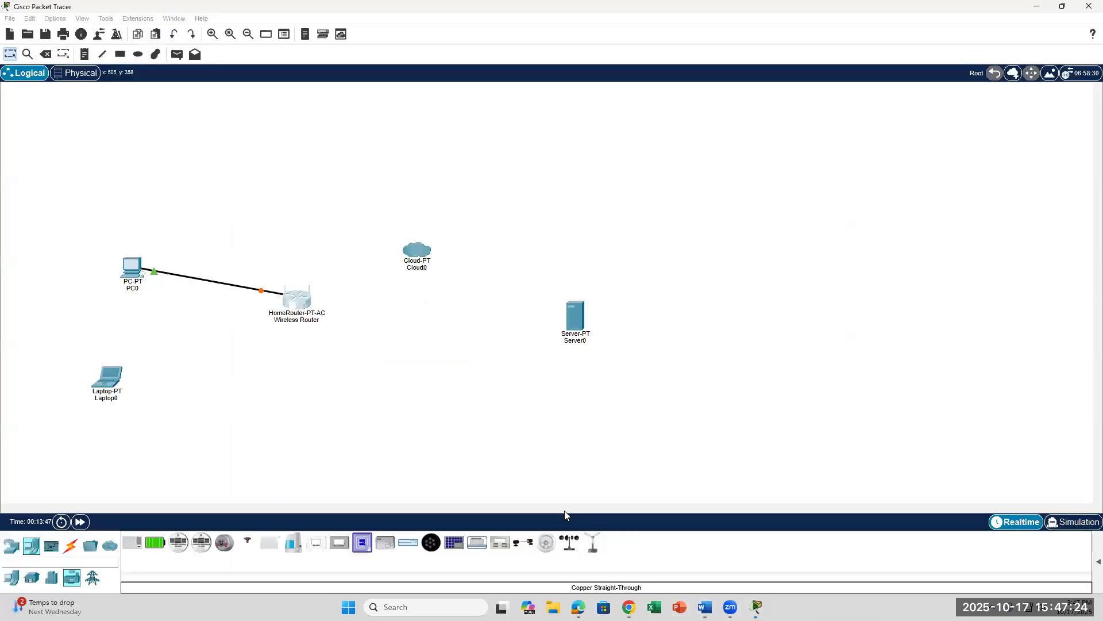
Step: Open Laptop0's device window, then switch back to the Word instructions
left_click(108, 380)
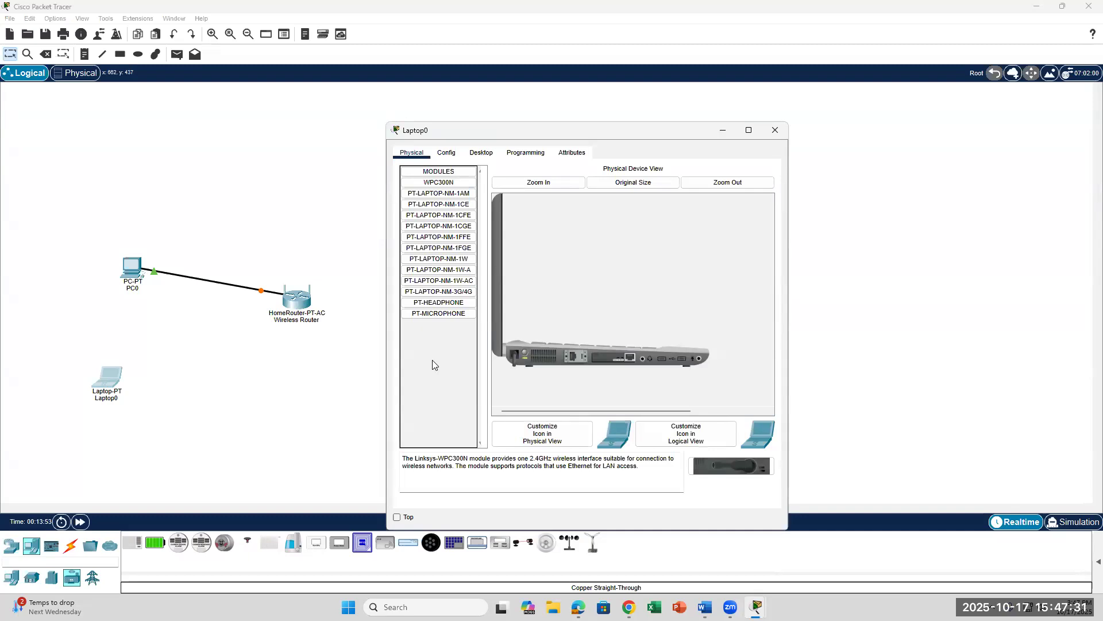
left_click(705, 607)
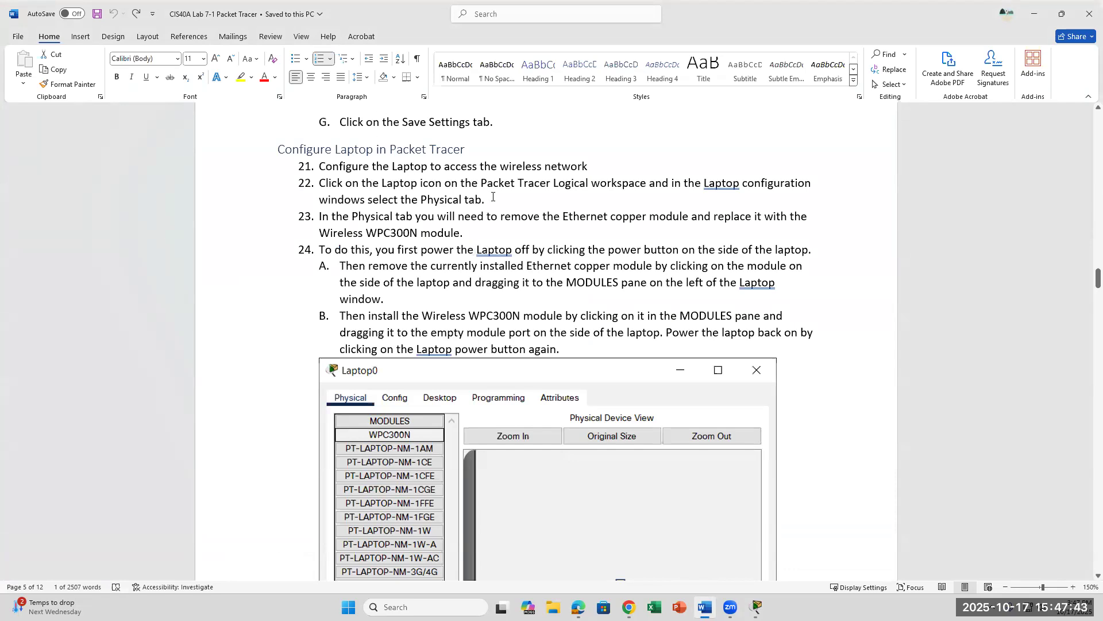
Step: Highlight the Physical tab, Ethernet copper module and Wireless WPC300N phrases, then bring Laptop0's window forward
left_click_drag(492, 197, 402, 200)
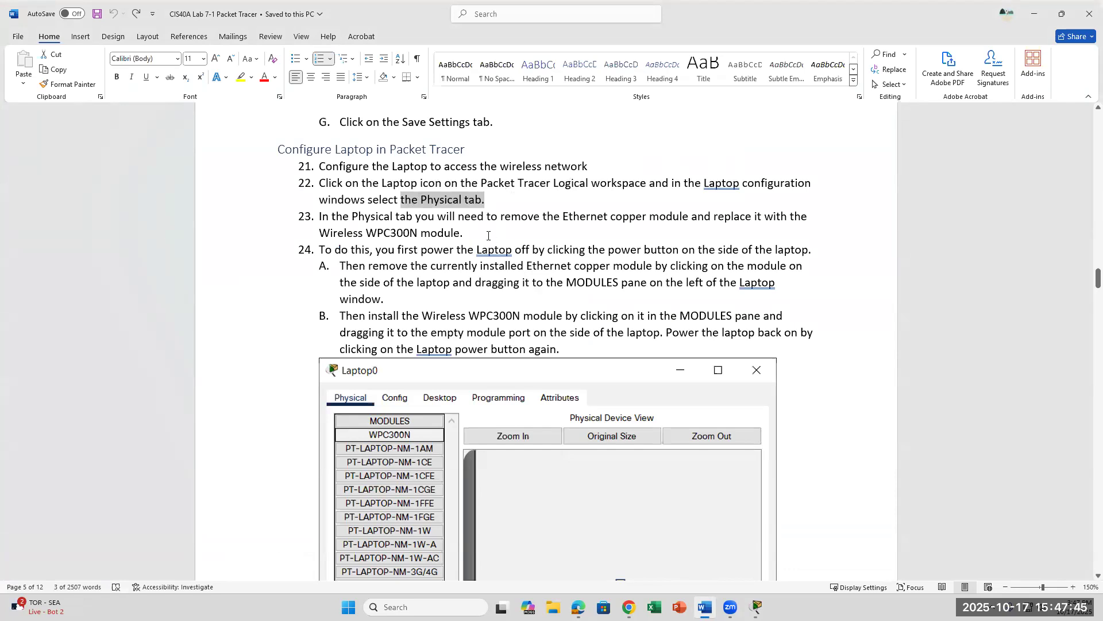
left_click_drag(562, 216, 689, 216)
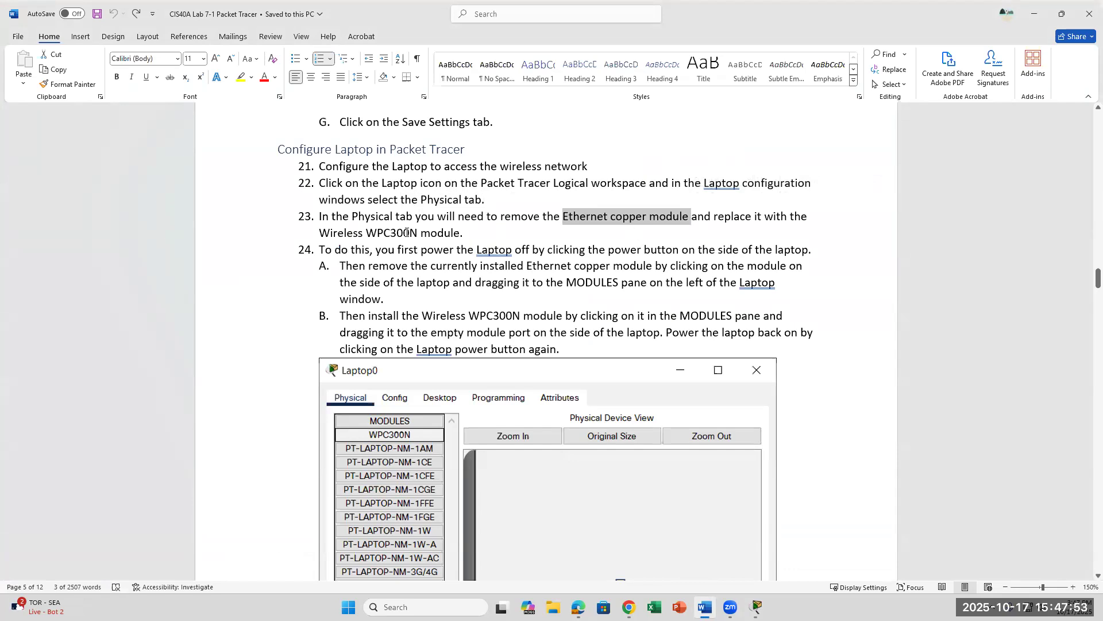
left_click(489, 233)
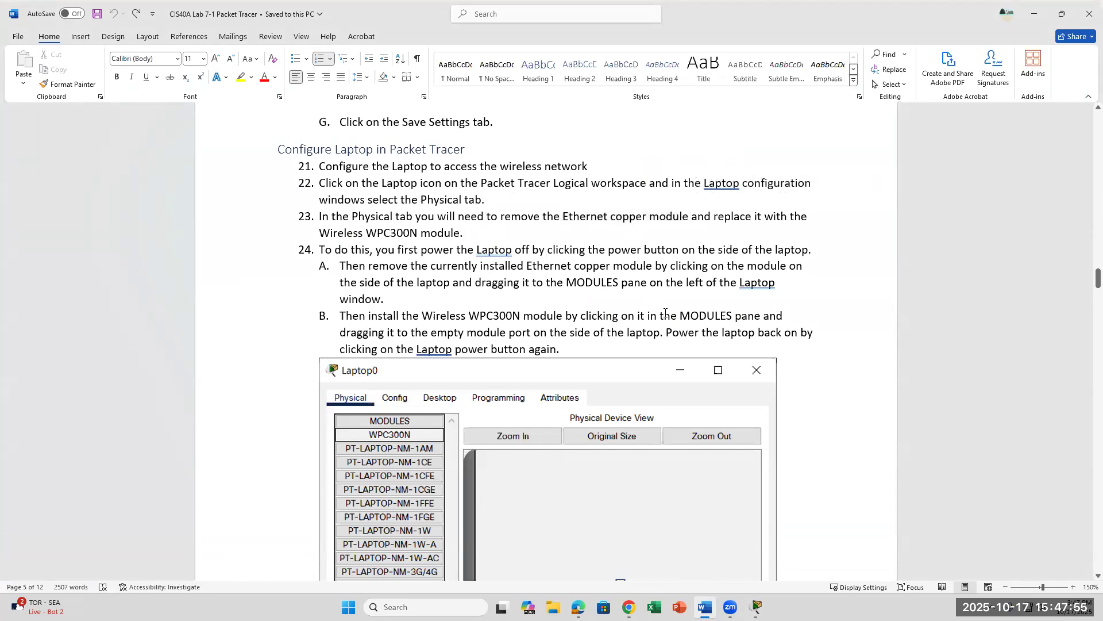
left_click_drag(452, 234, 320, 234)
left_click(473, 234)
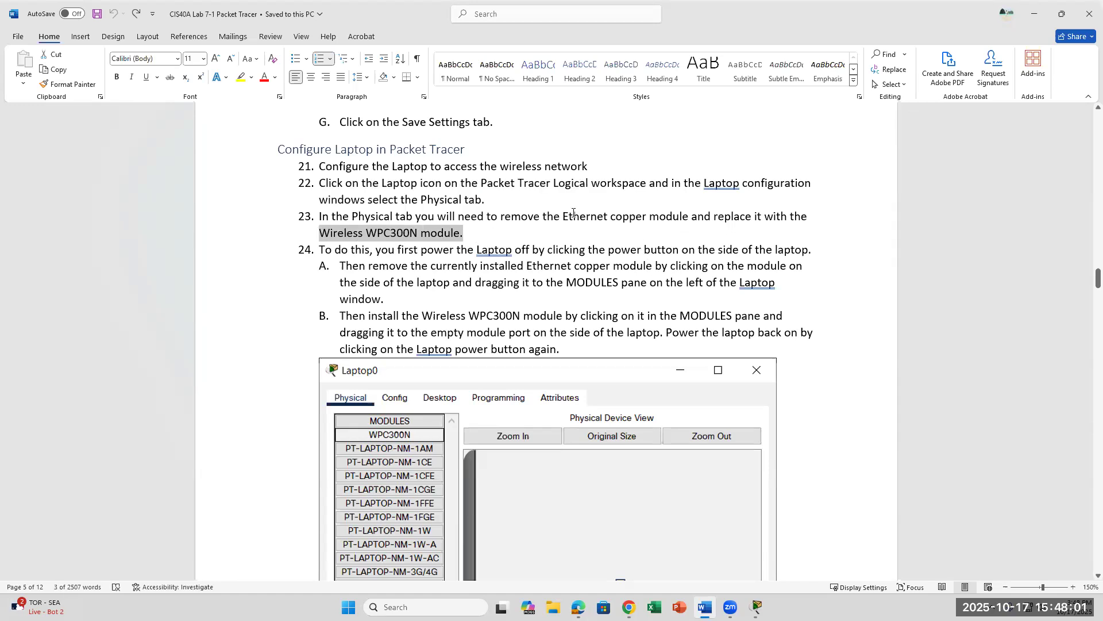
left_click_drag(563, 217, 678, 219)
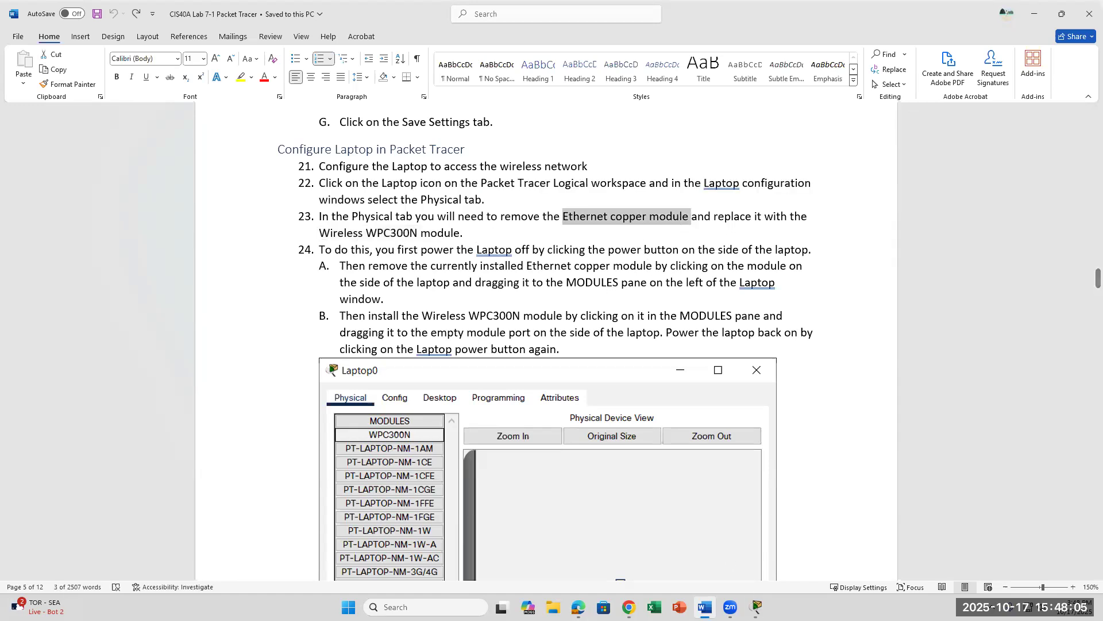
left_click(757, 607)
left_click(867, 542)
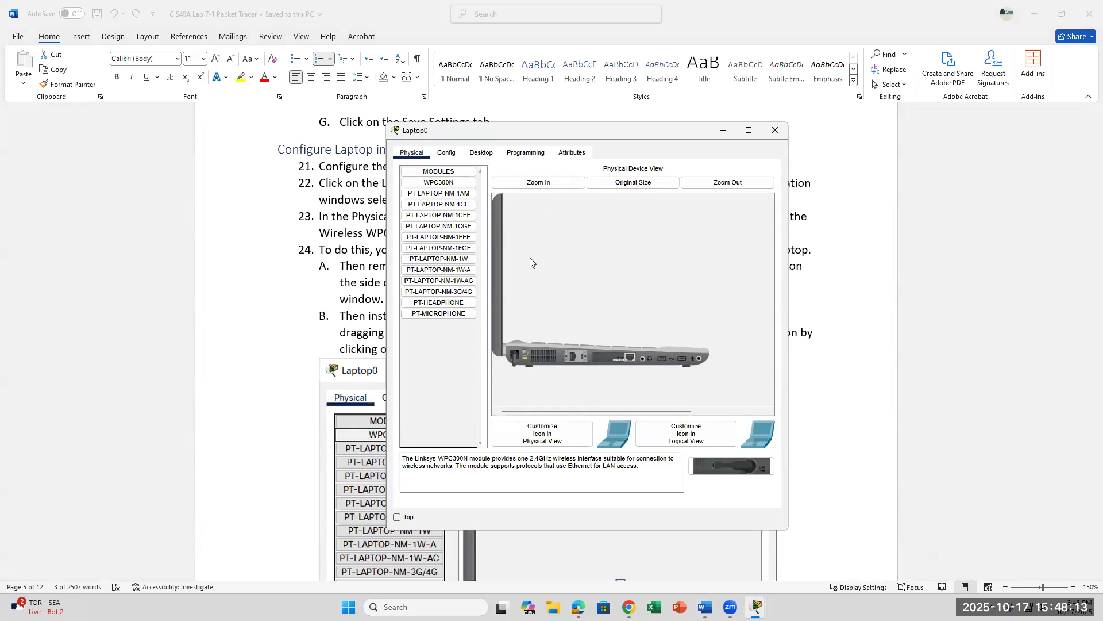
Step: Try dragging Laptop0's Ethernet module out of its slot, dismiss the power-on error, and retry
left_click_drag(615, 355, 451, 339)
left_click(611, 311)
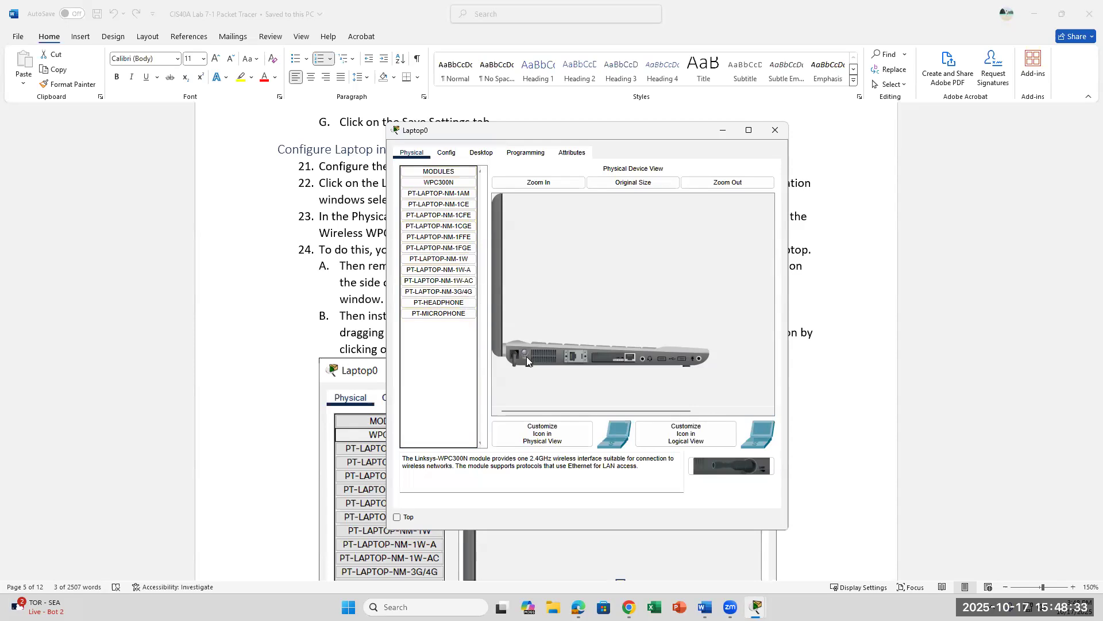
left_click_drag(609, 358, 441, 336)
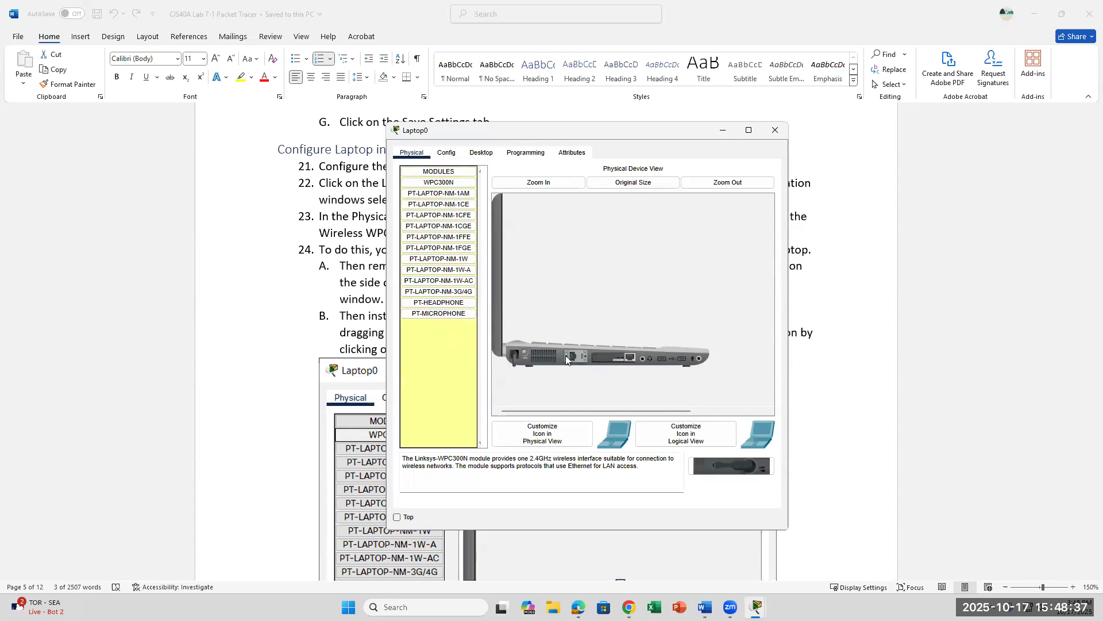
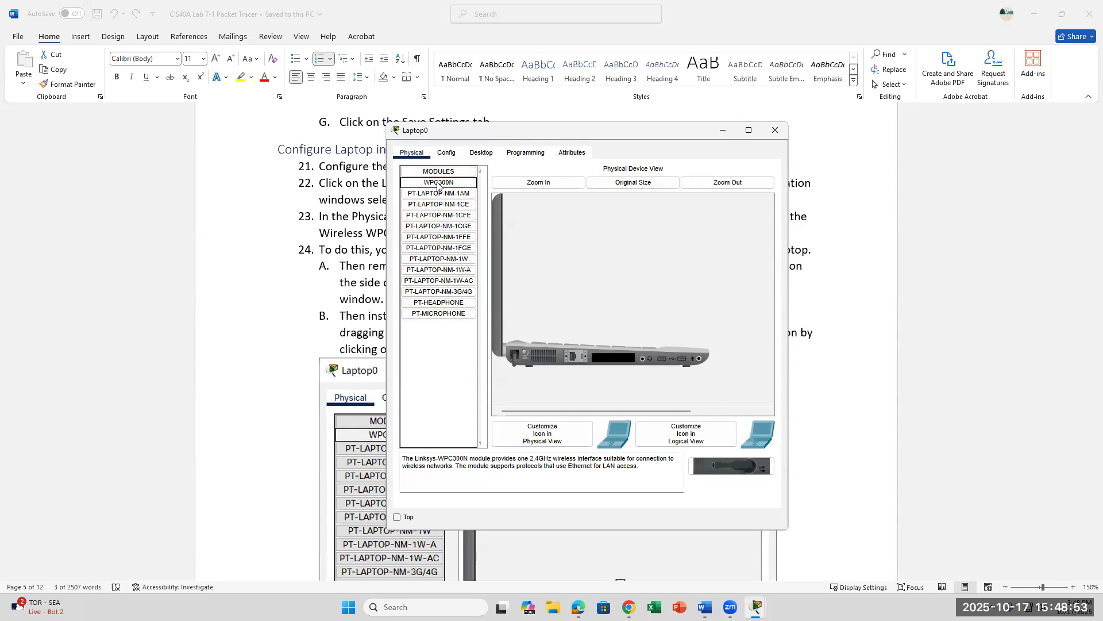
Step: Install the WPC300N wireless module in Laptop0's empty slot and power the laptop back on
left_click_drag(436, 185, 611, 361)
left_click(526, 354)
left_click(705, 606)
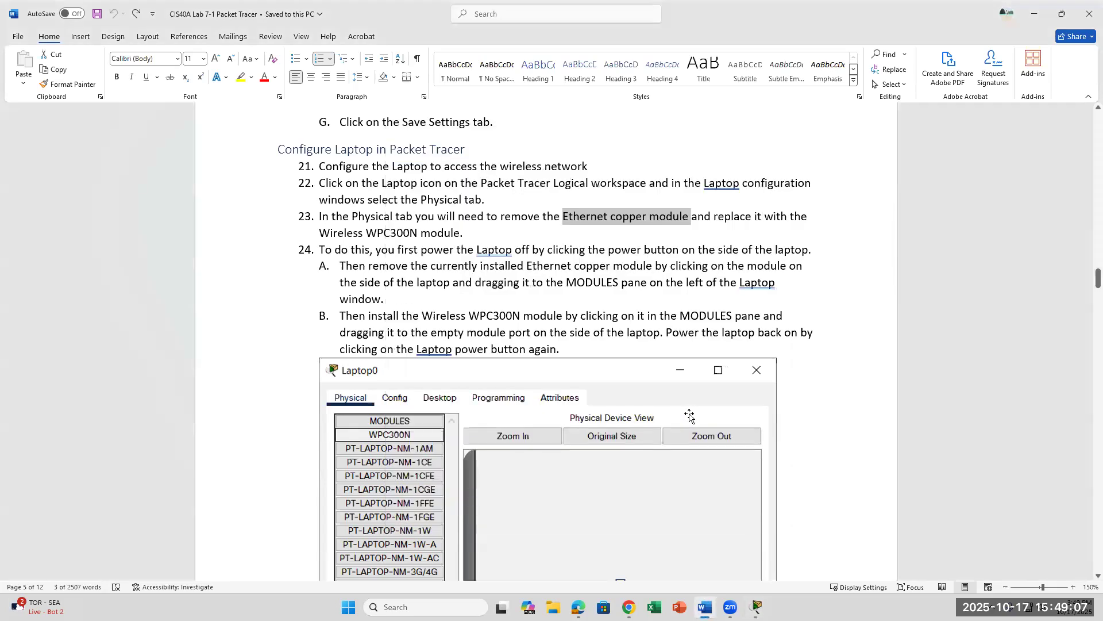
Step: Read page 6 steps D–F, highlighting 'Desktop tab' and 'Connect tab', then bring Laptop0 back
scroll(690, 415, "down", 10)
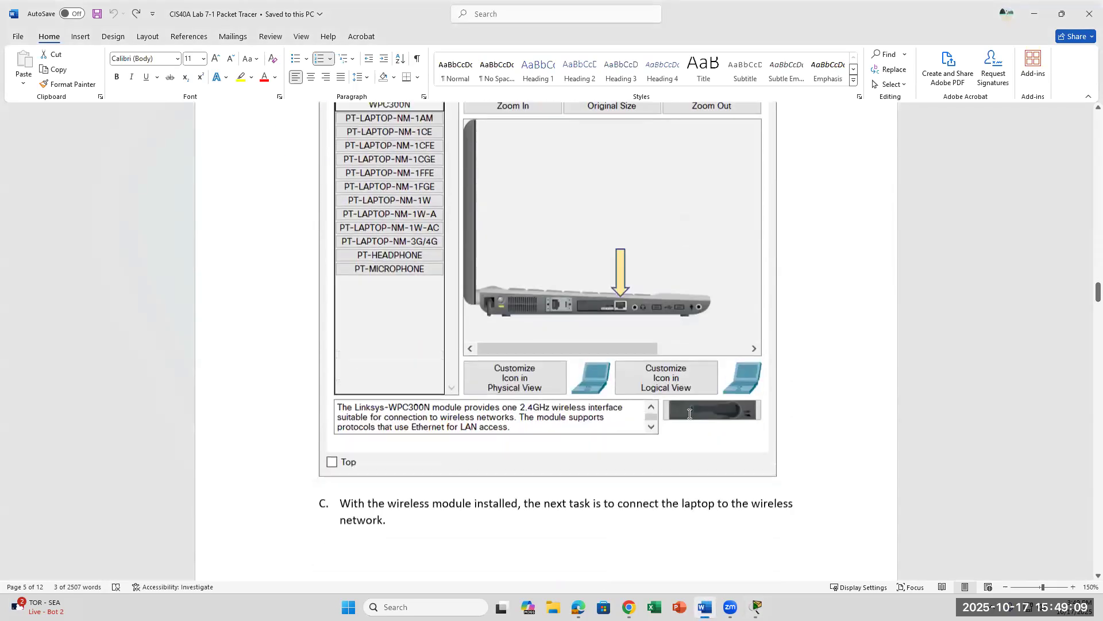
scroll(689, 414, "up", 1)
scroll(689, 413, "down", 2)
scroll(689, 414, "down", 2)
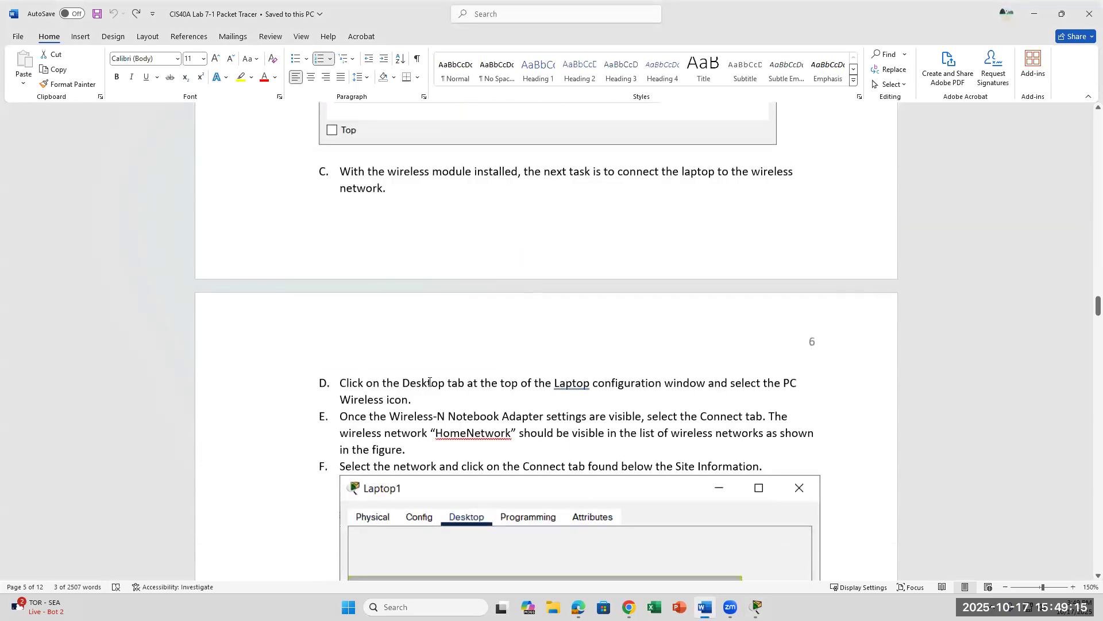
left_click_drag(402, 382, 468, 389)
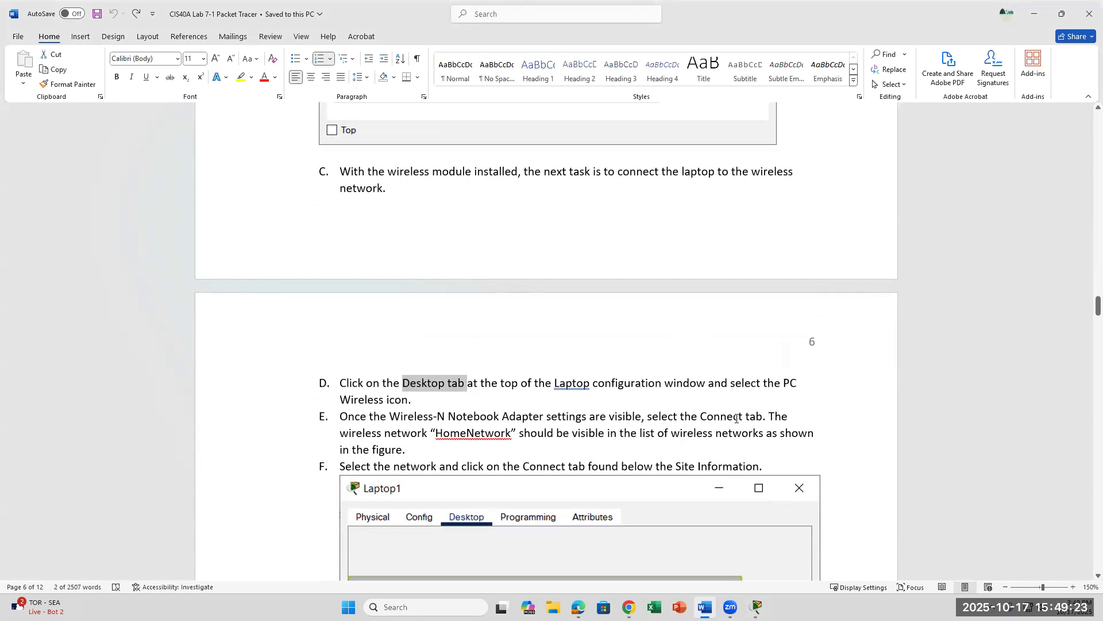
left_click_drag(701, 418, 767, 419)
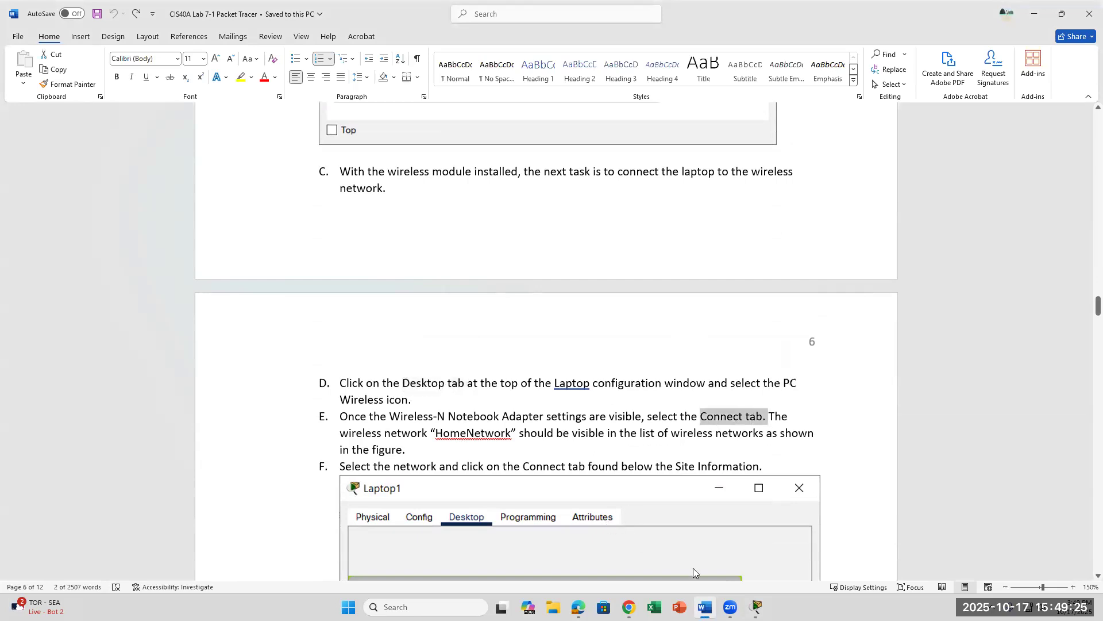
mouse_move(757, 607)
left_click(850, 556)
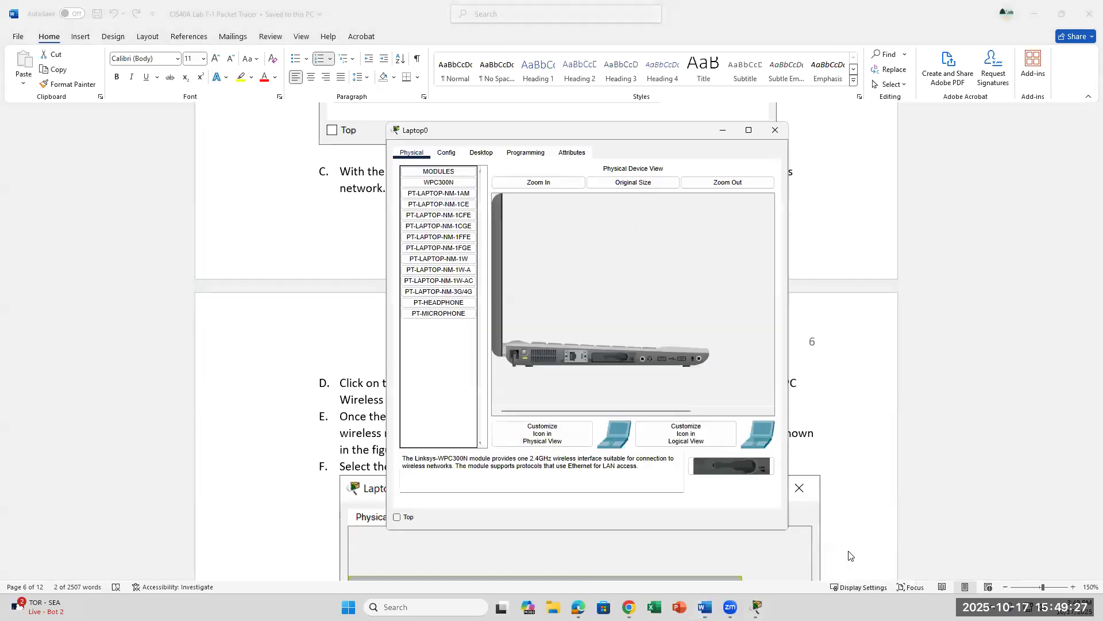
Step: Show Laptop0's Desktop tab, then bring the Wireless Router settings window forward
left_click(483, 154)
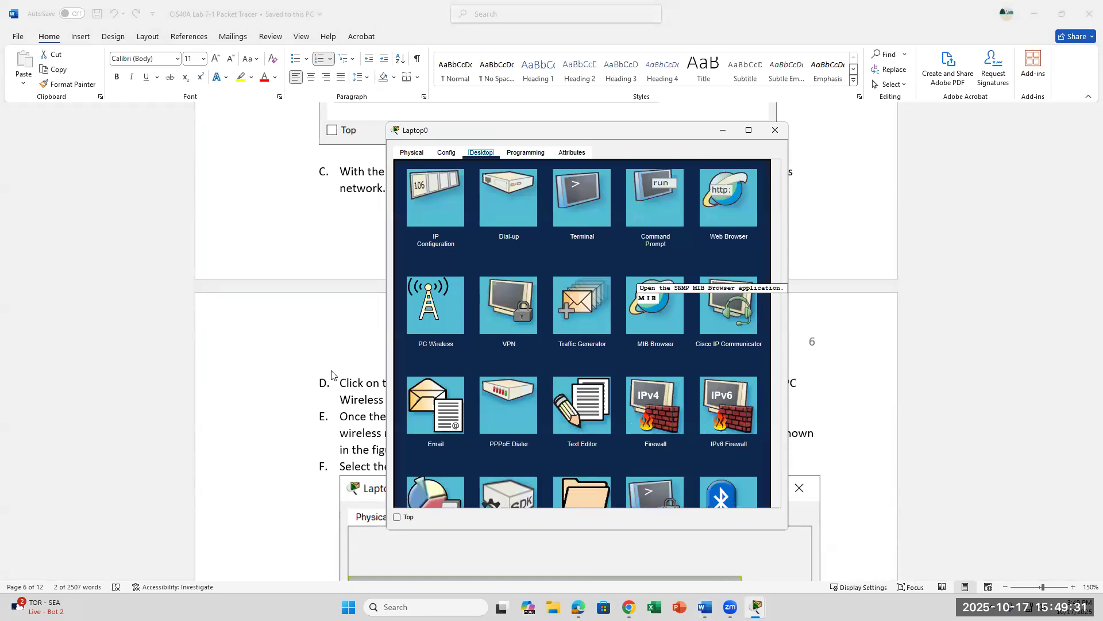
left_click(349, 364)
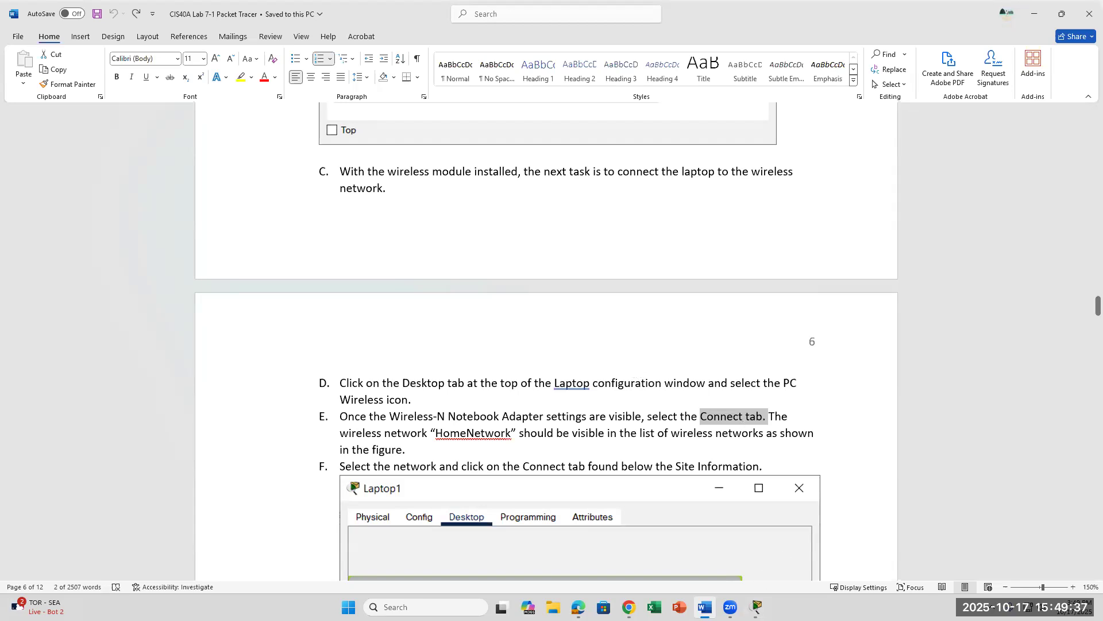
mouse_move(756, 606)
left_click(775, 540)
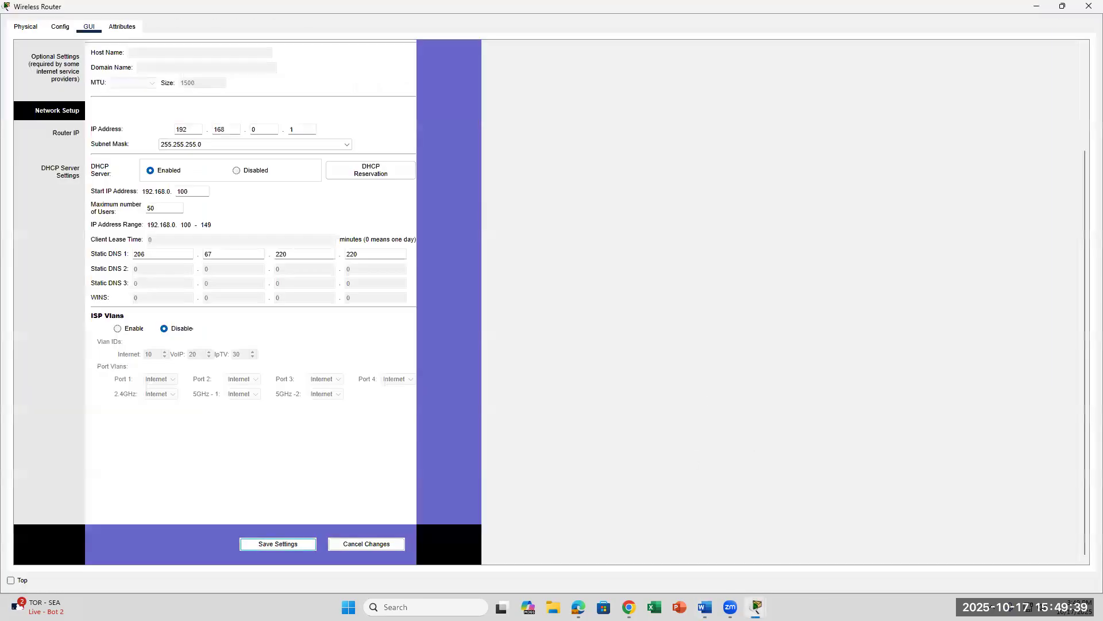
Step: Bring Laptop0 back in front, move it higher, and launch PC Wireless
mouse_move(756, 606)
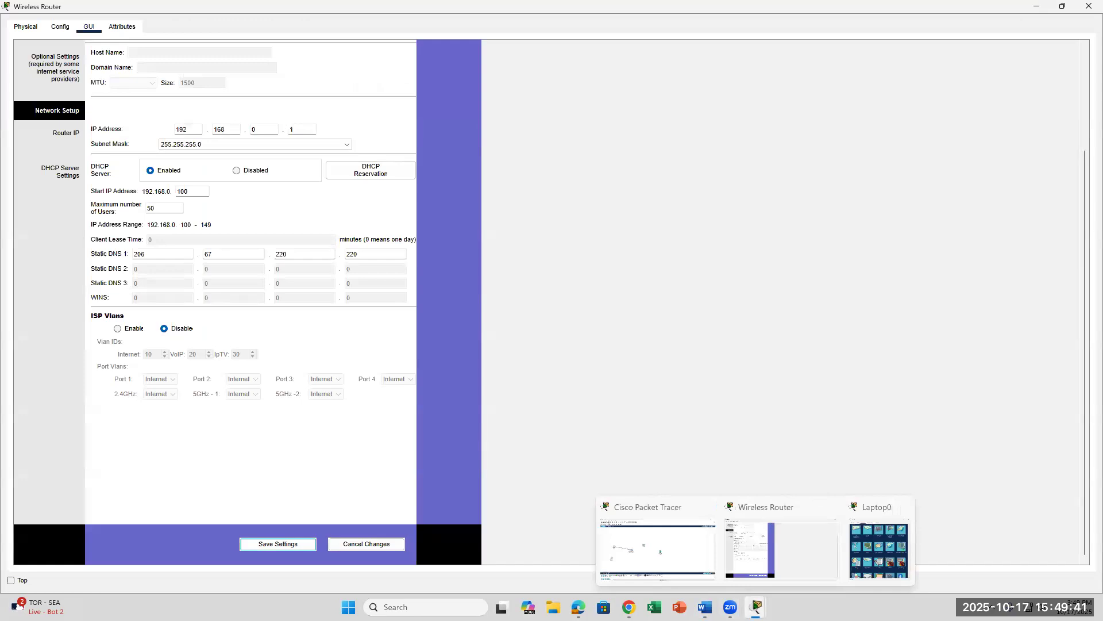
left_click(878, 549)
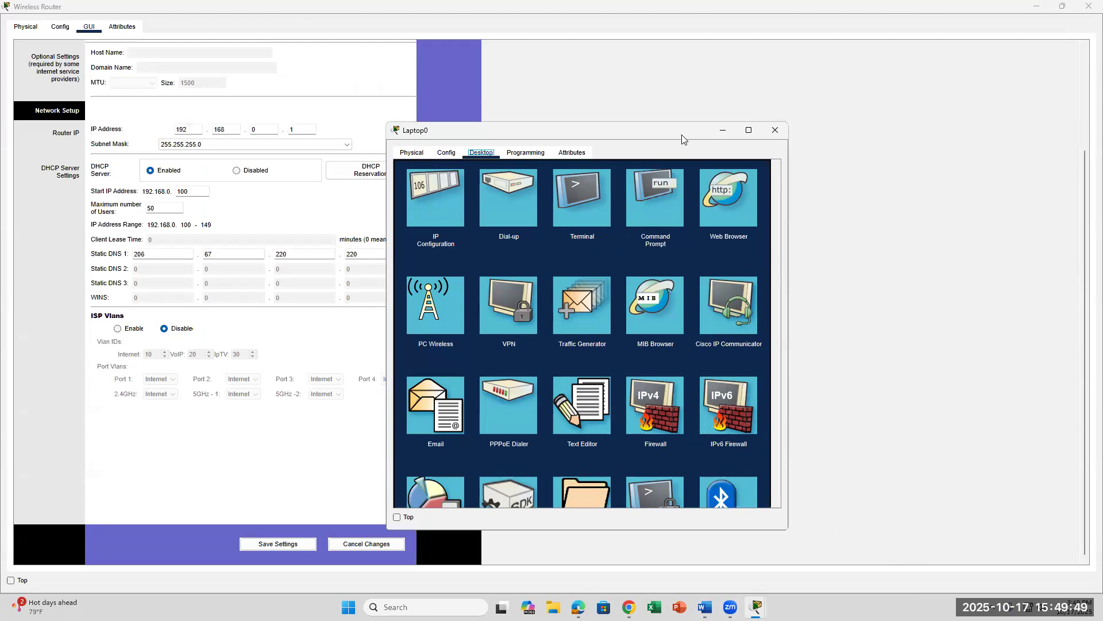
left_click_drag(682, 137, 692, 71)
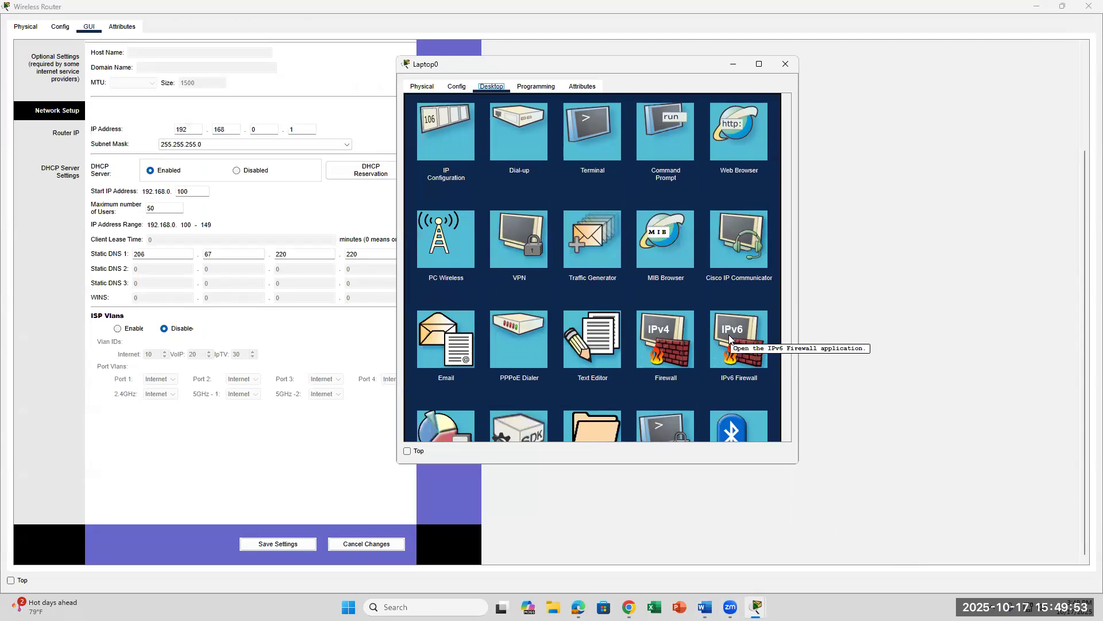
left_click(440, 247)
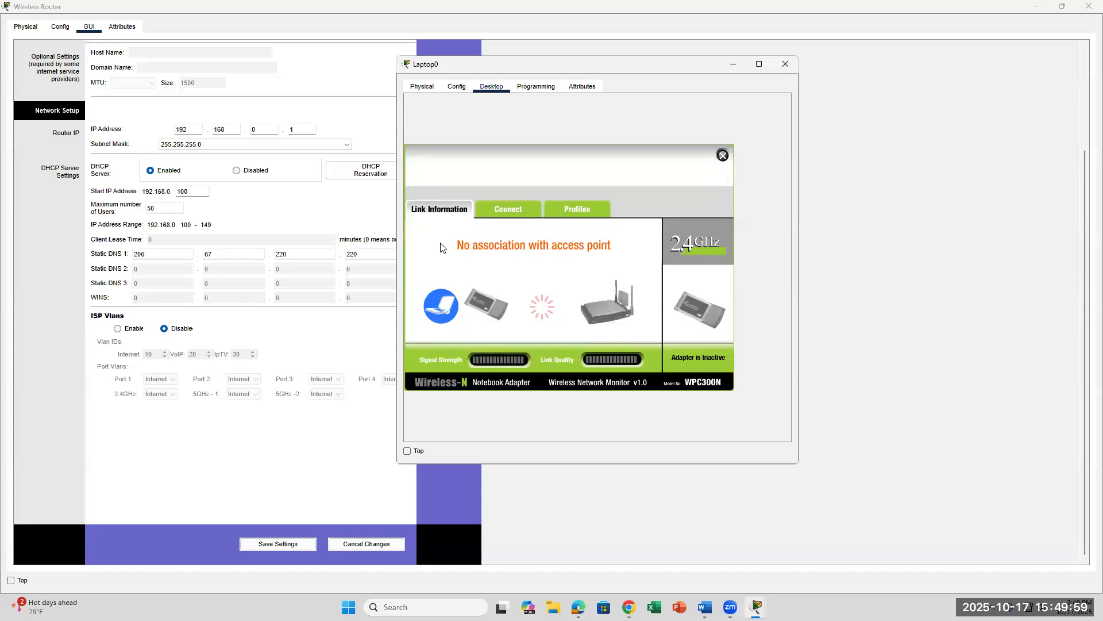
Step: In PC Wireless's Connect tab, join the HomeNetwork network and close the wireless monitor
left_click(494, 88)
left_click(723, 155)
left_click(438, 240)
left_click(520, 209)
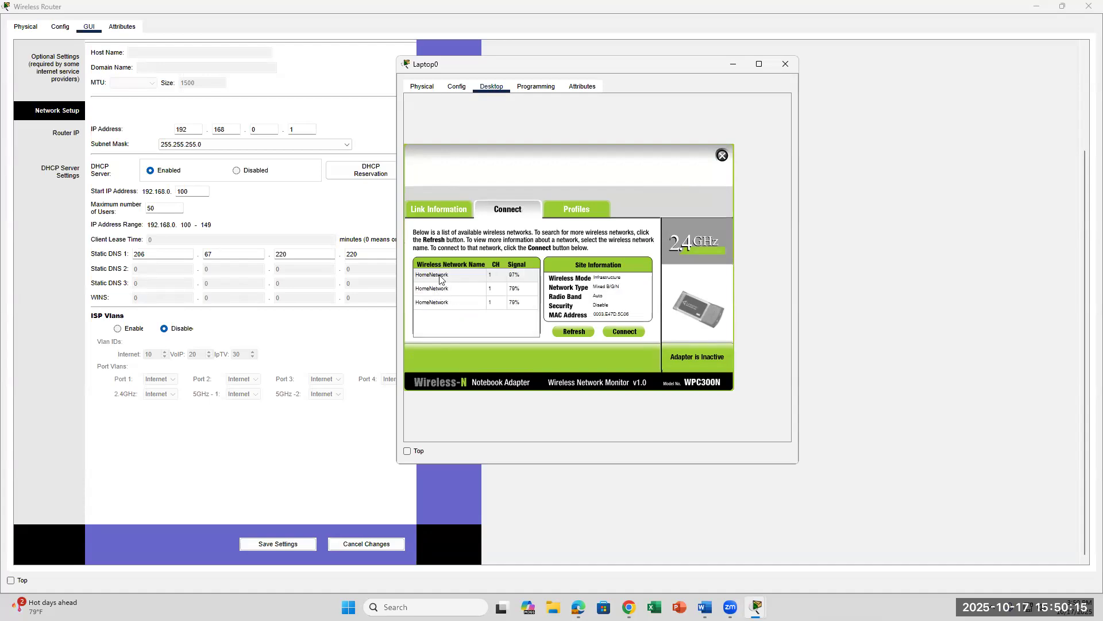
left_click(440, 279)
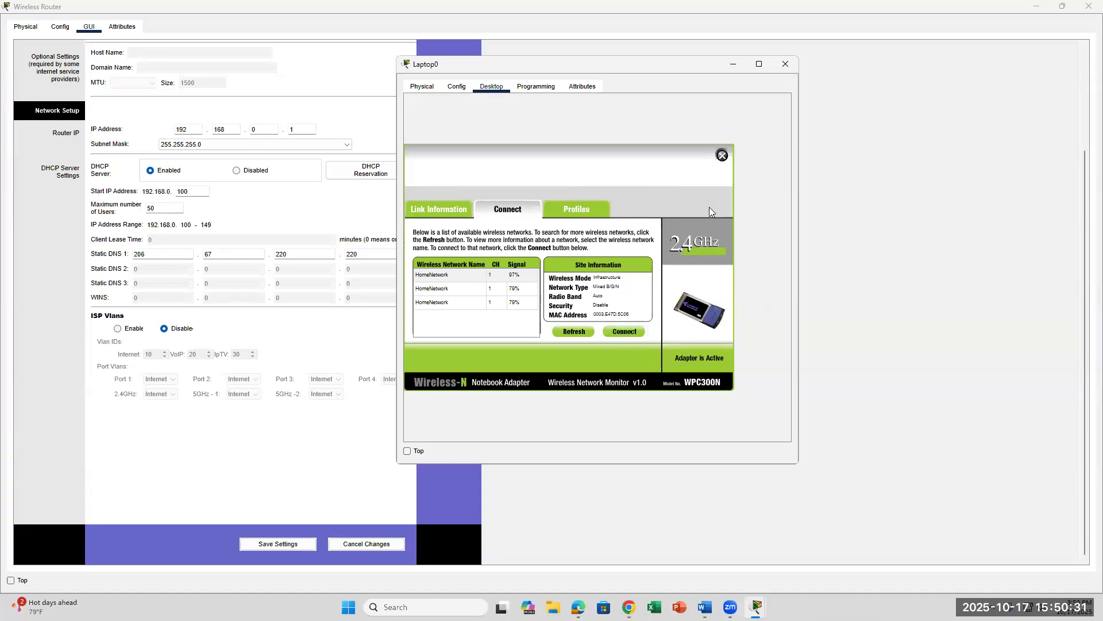
left_click(722, 157)
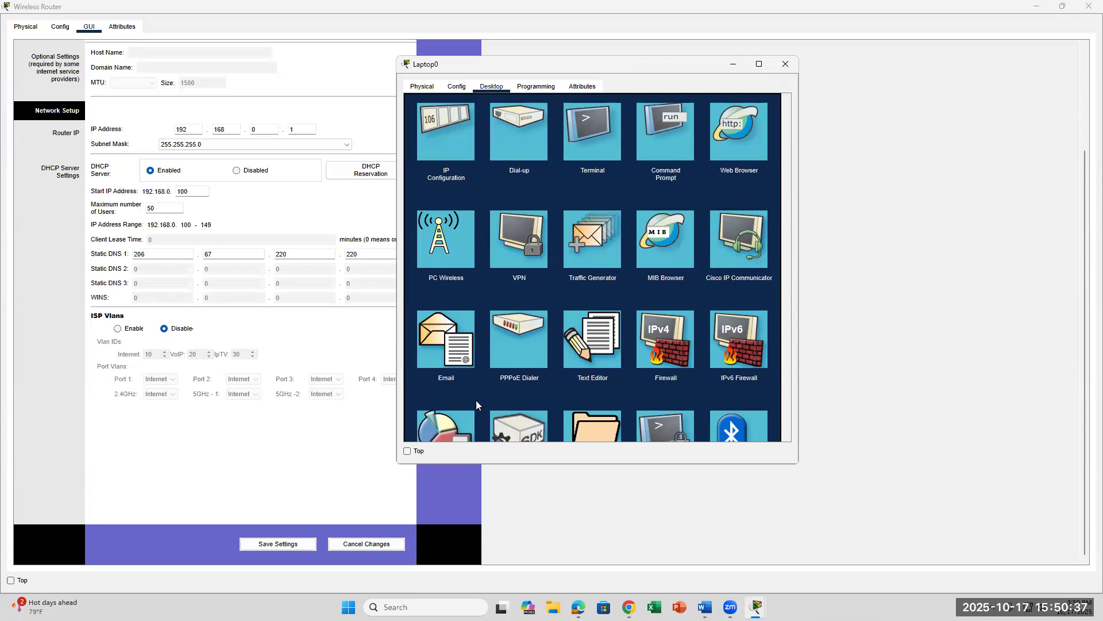
Step: Minimize the Wireless Router window to view Laptop0's wireless link in the topology, then return to Word
left_click(1037, 7)
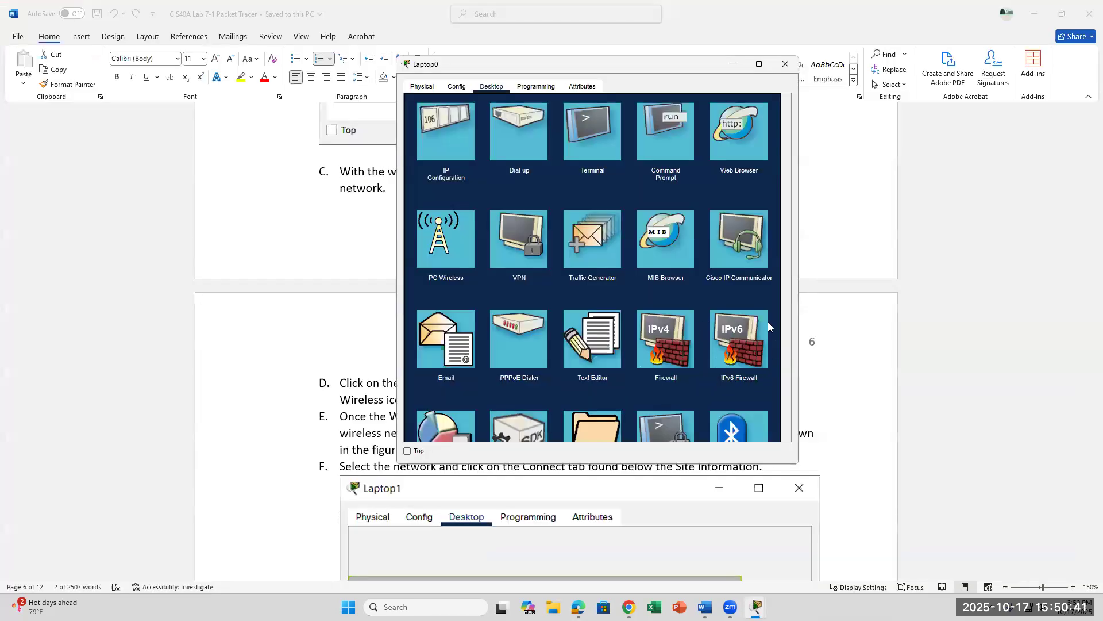
mouse_move(756, 607)
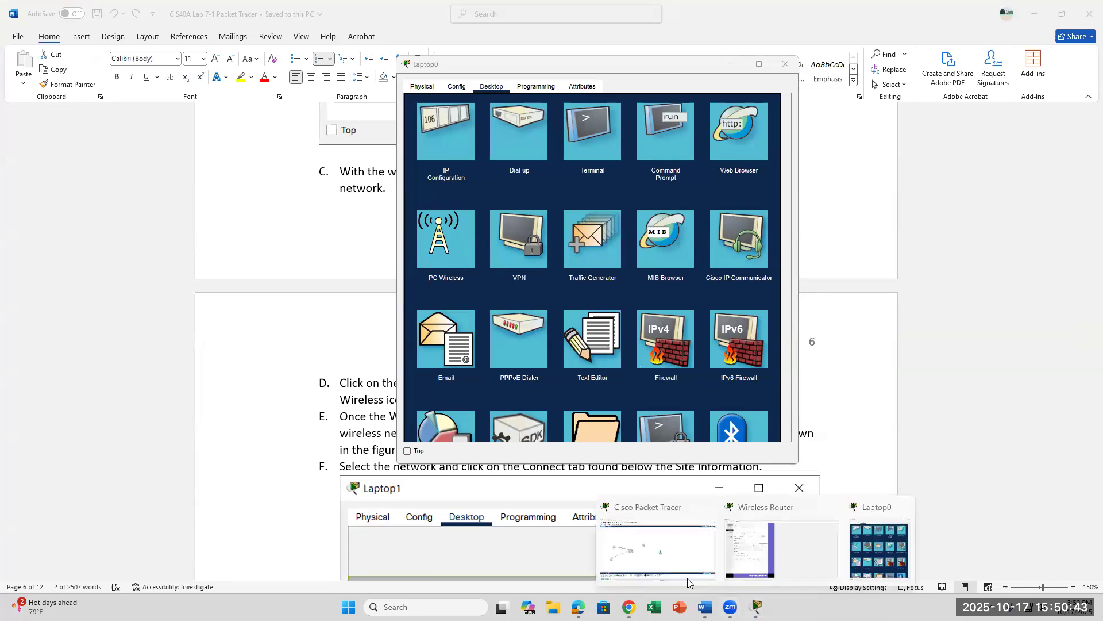
left_click(645, 543)
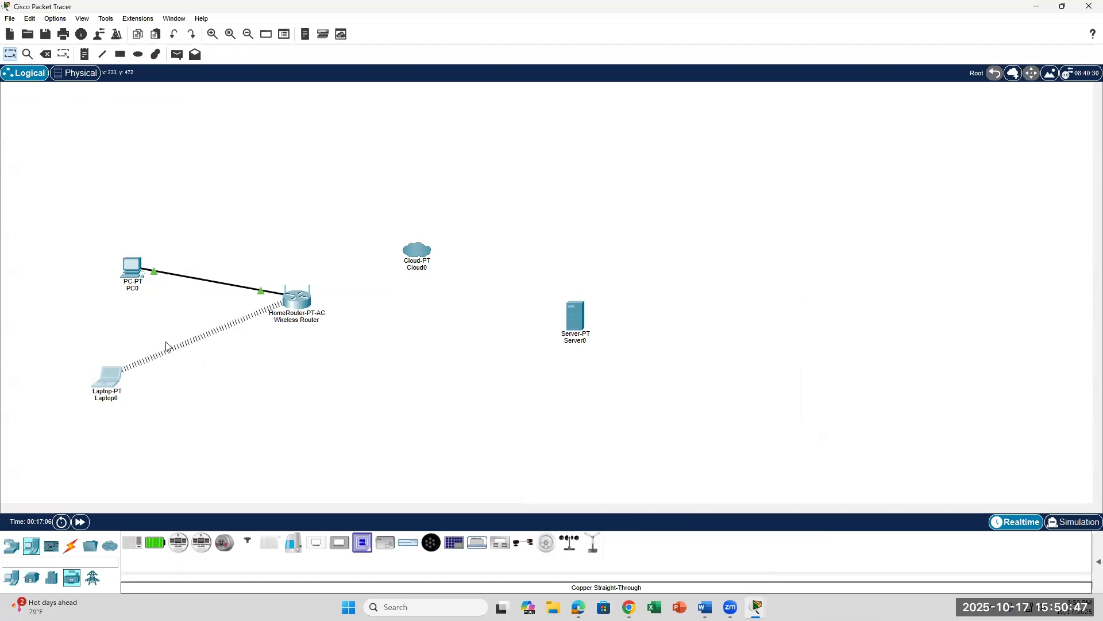
mouse_move(283, 311)
mouse_move(757, 607)
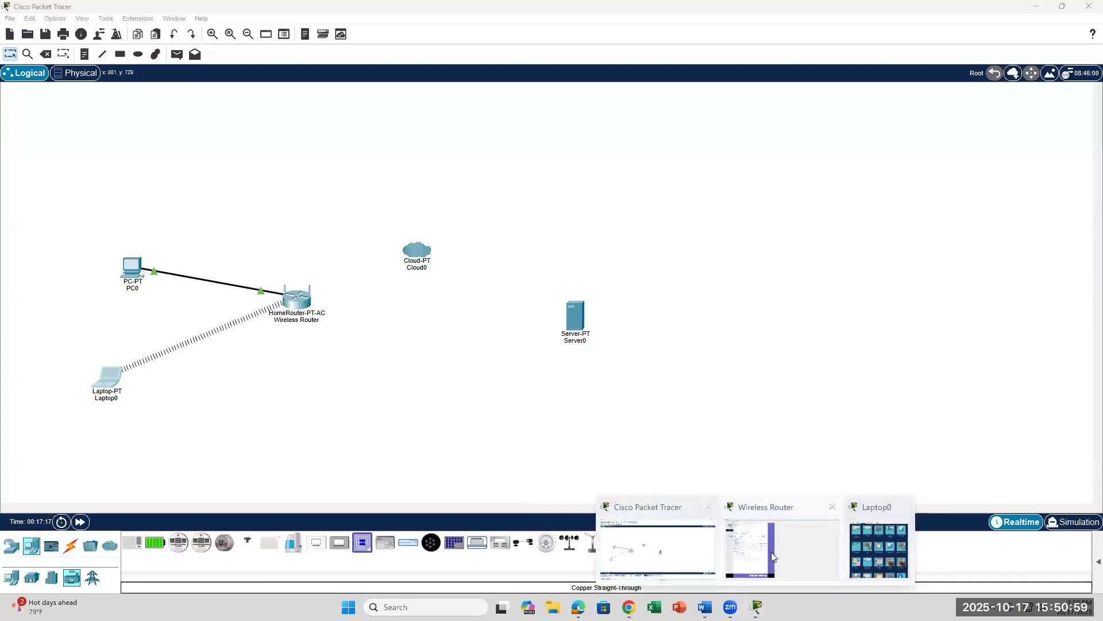
left_click(791, 545)
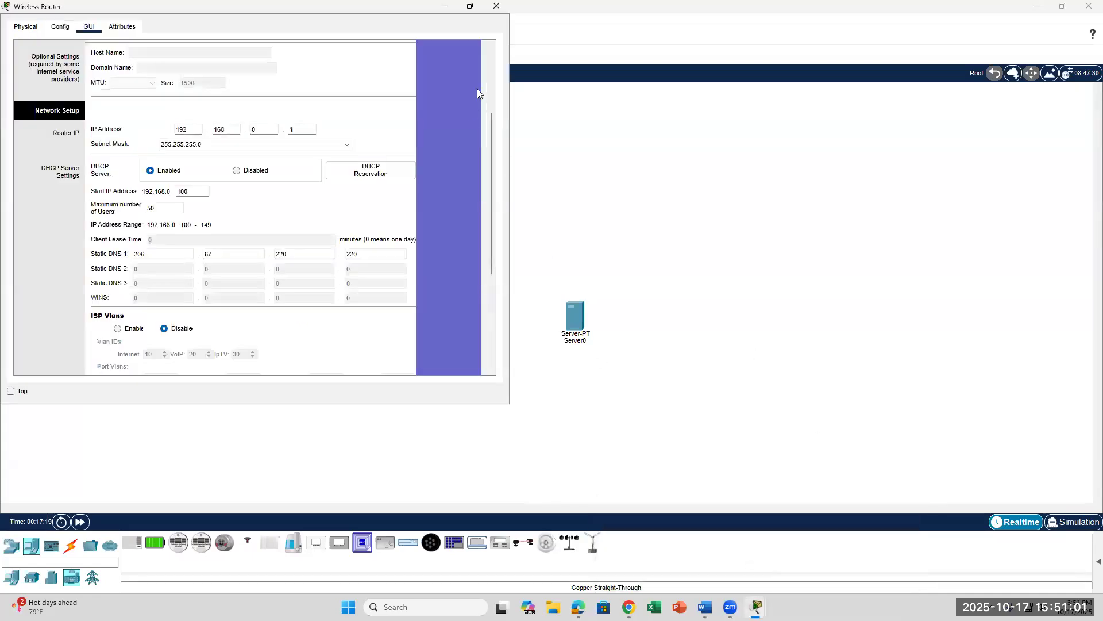
left_click(444, 7)
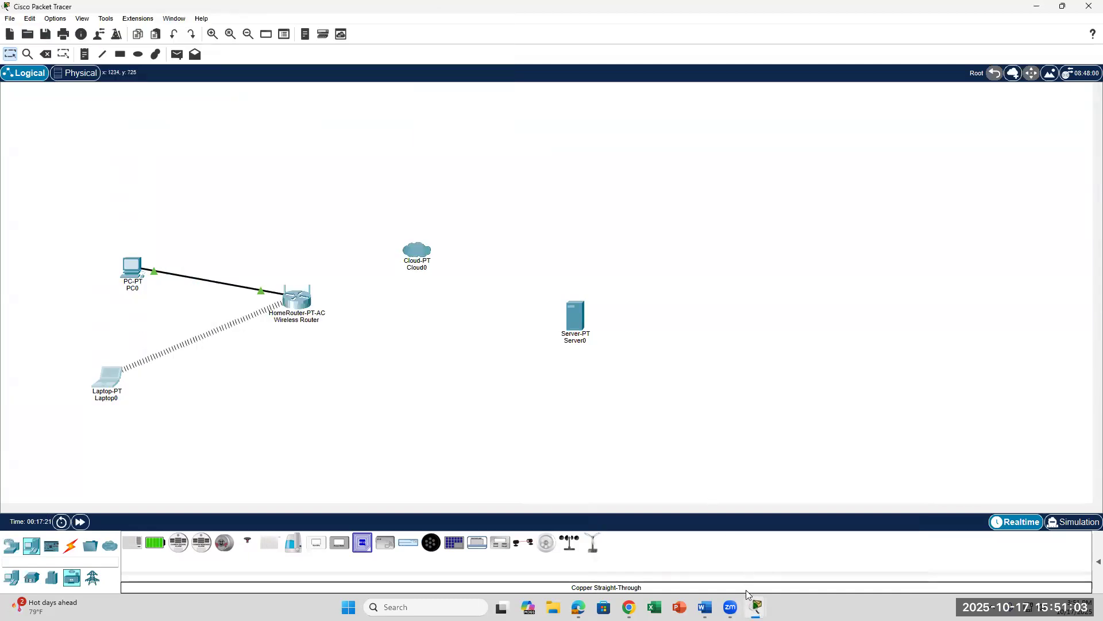
left_click(705, 607)
Step: Scroll to step 25 on configuring the wired PC, then return to the Packet Tracer topology
scroll(691, 502, "down", 10)
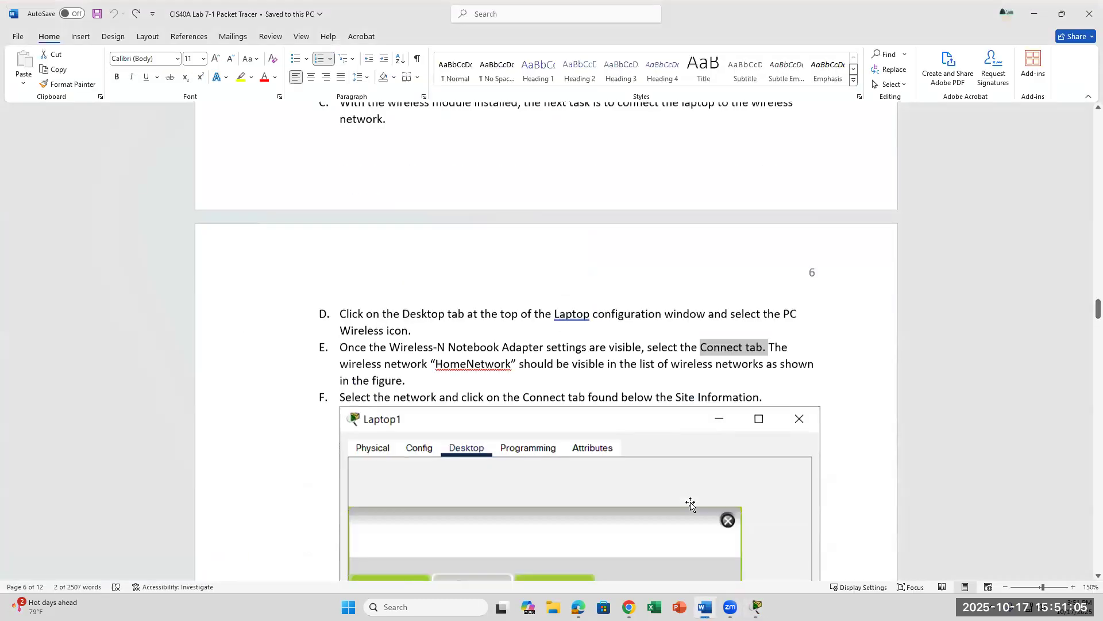
scroll(690, 502, "down", 1)
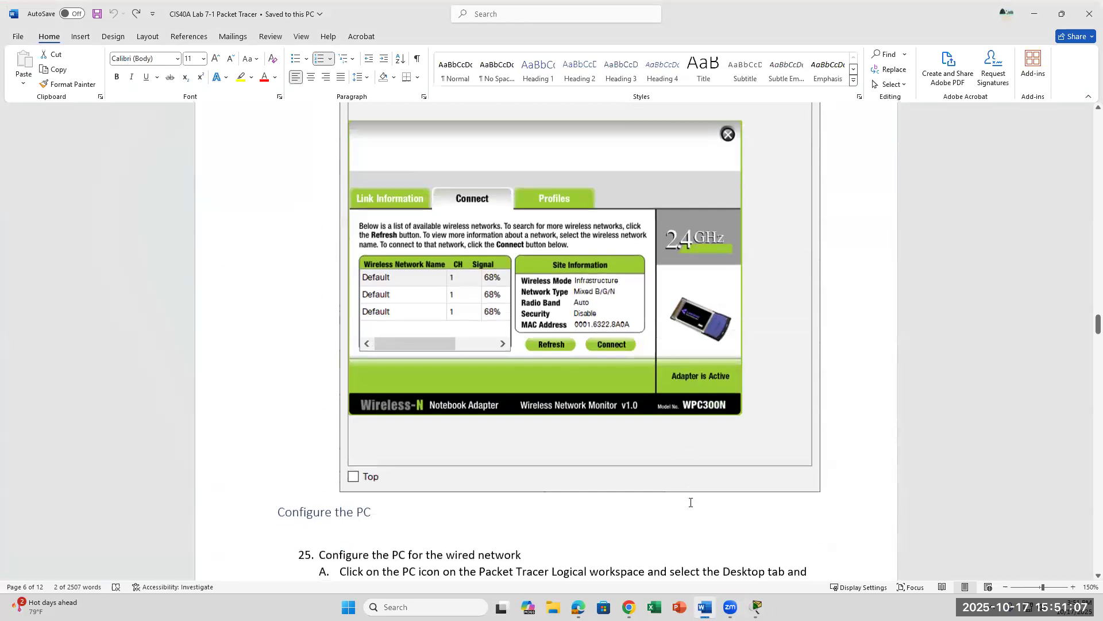
scroll(691, 502, "down", 4)
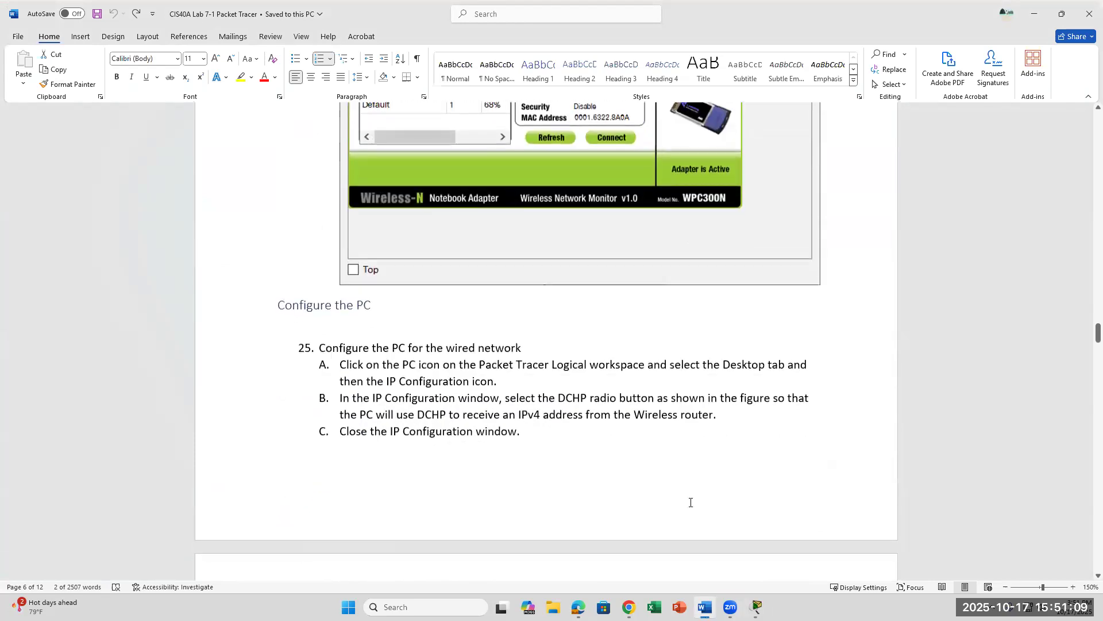
scroll(691, 502, "down", 1)
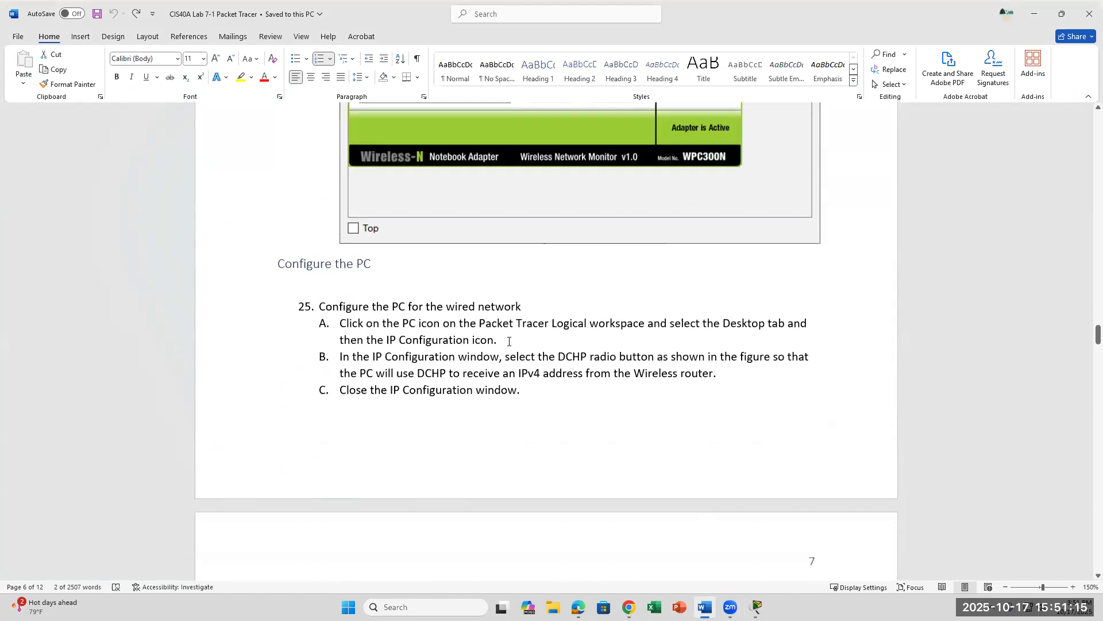
left_click(756, 607)
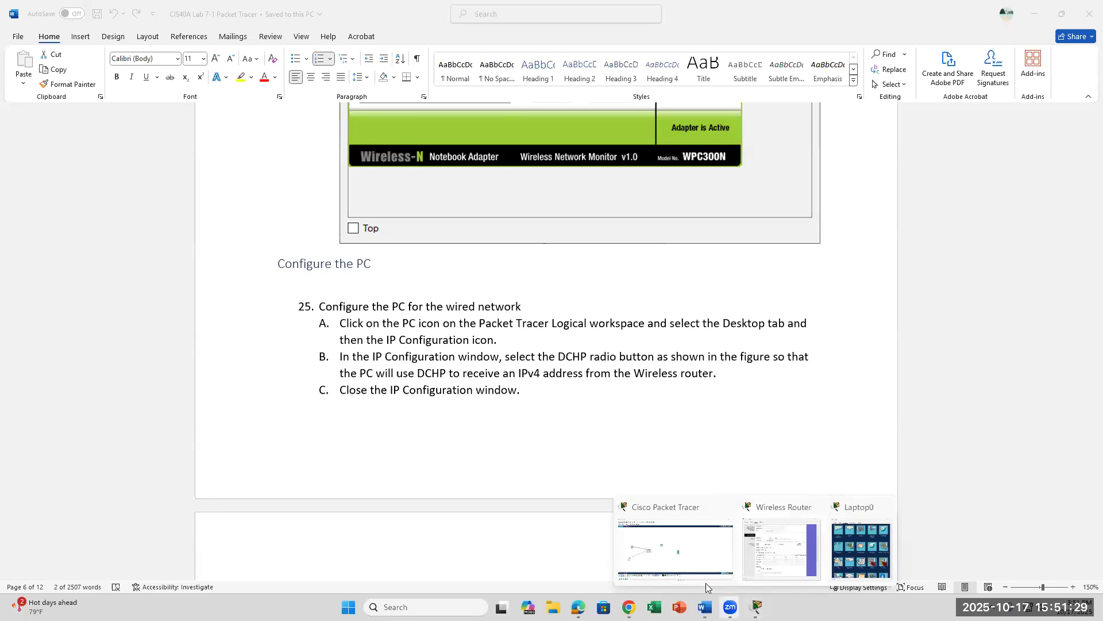
left_click(675, 549)
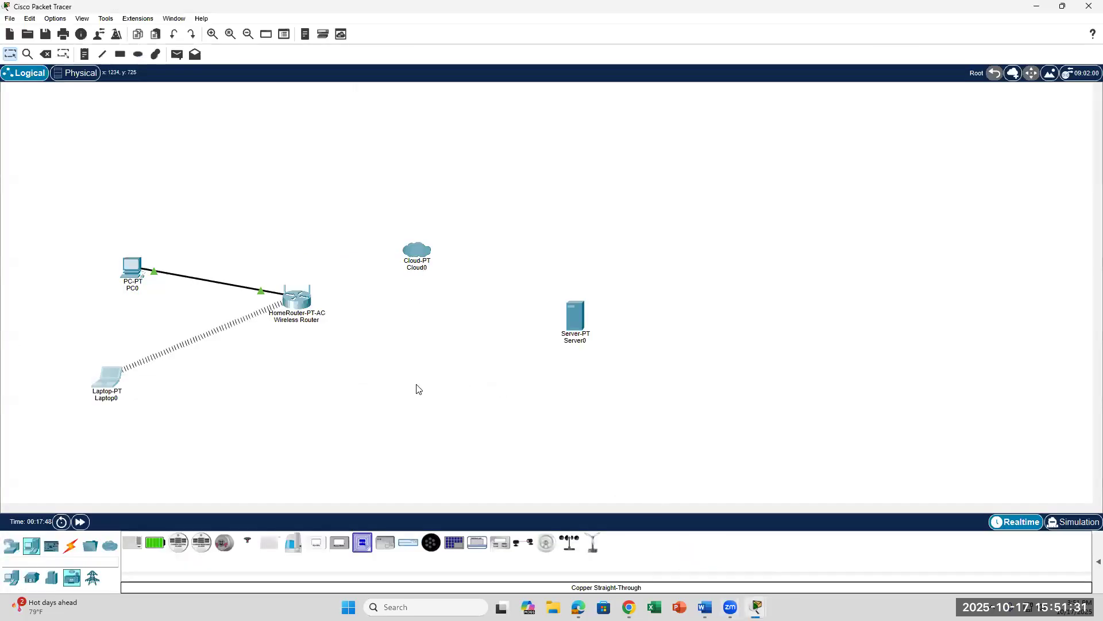
Step: Open PC0's configuration window, checking the lab instructions along the way
left_click(132, 272)
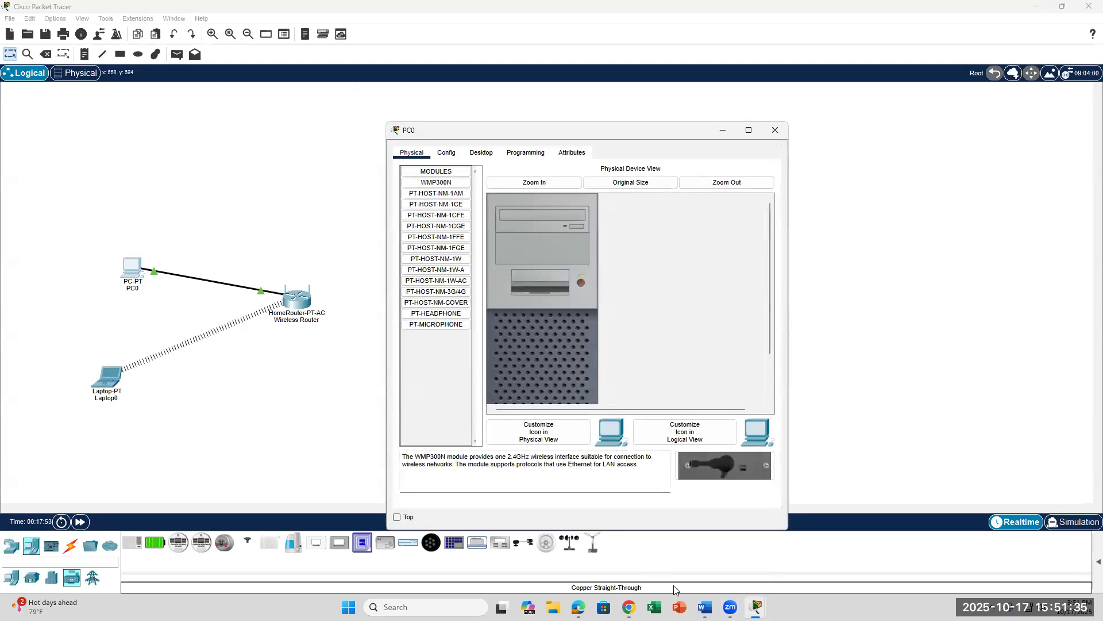
left_click(705, 607)
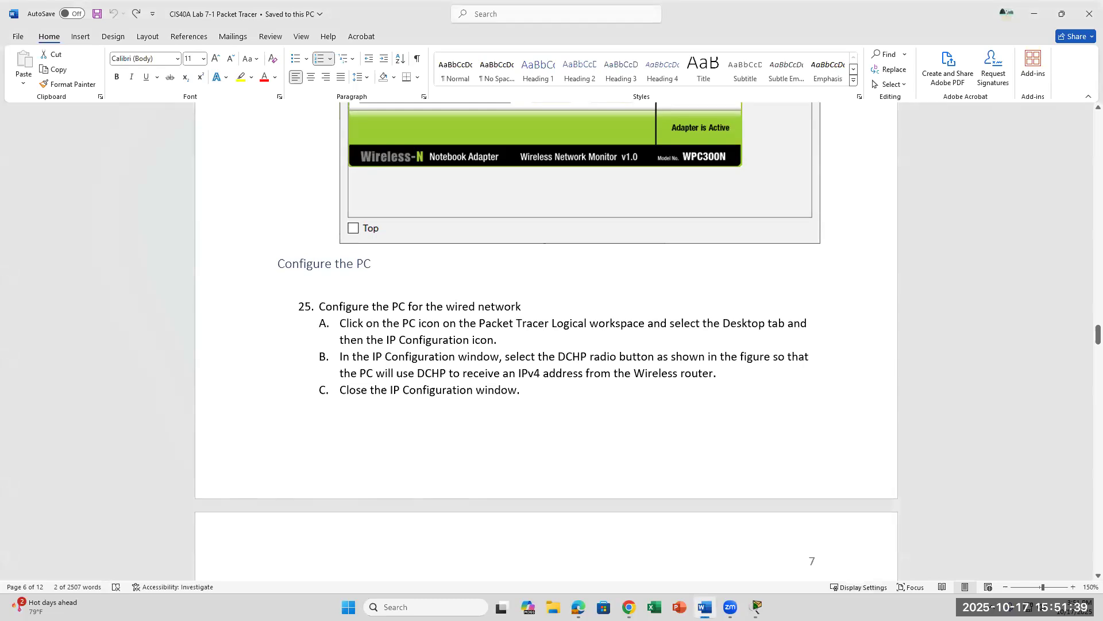
left_click(705, 606)
mouse_move(705, 607)
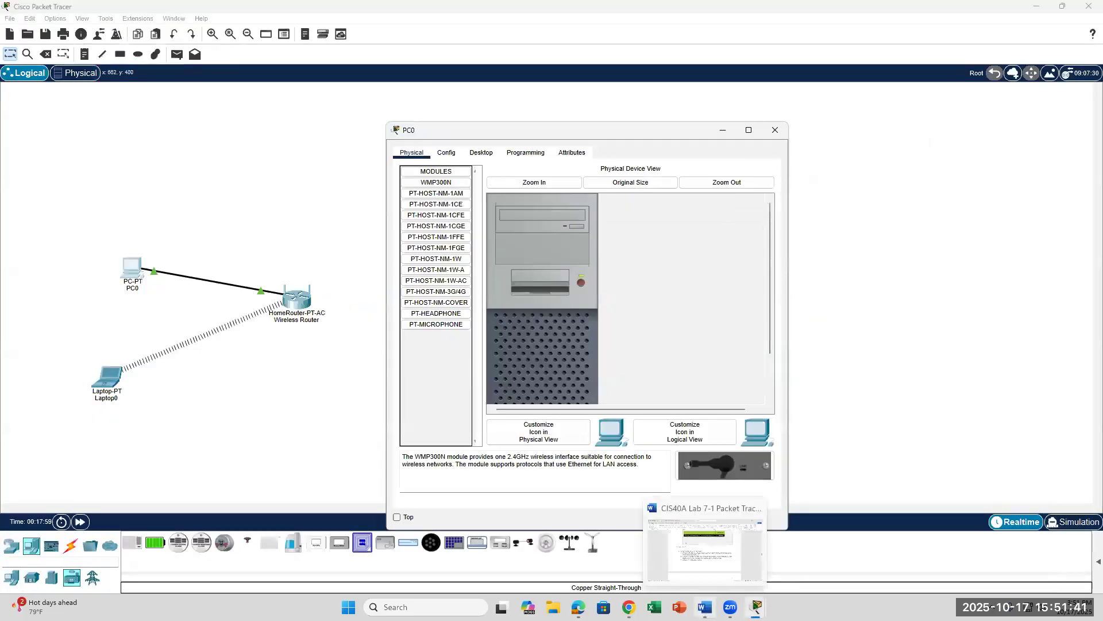
mouse_move(756, 607)
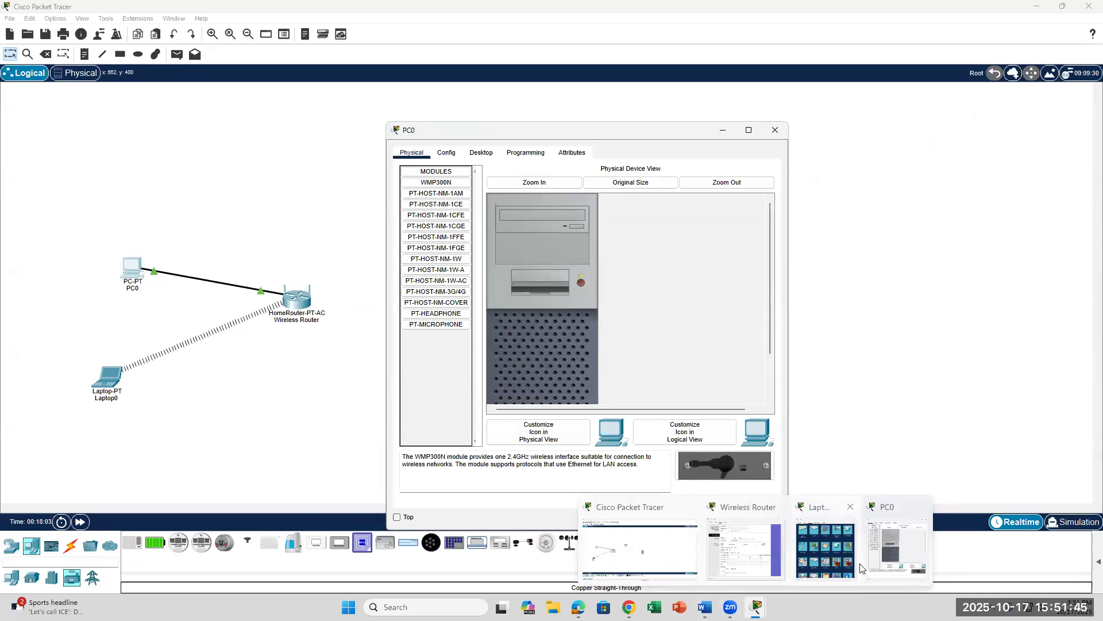
left_click(897, 549)
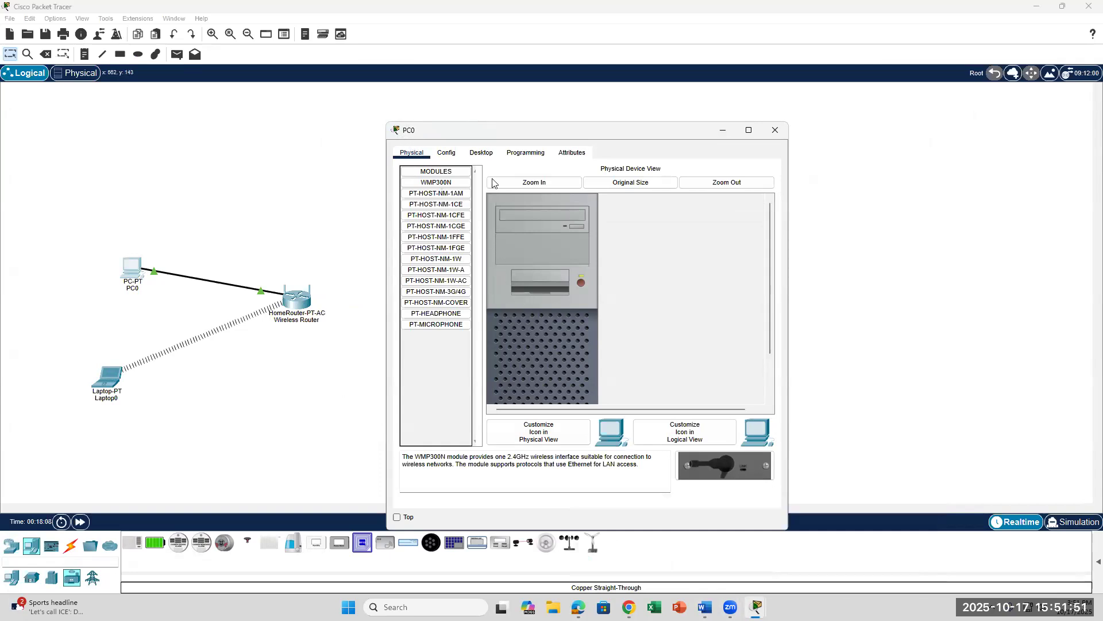
Step: Open IP Configuration from PC0's Desktop tab
left_click(482, 153)
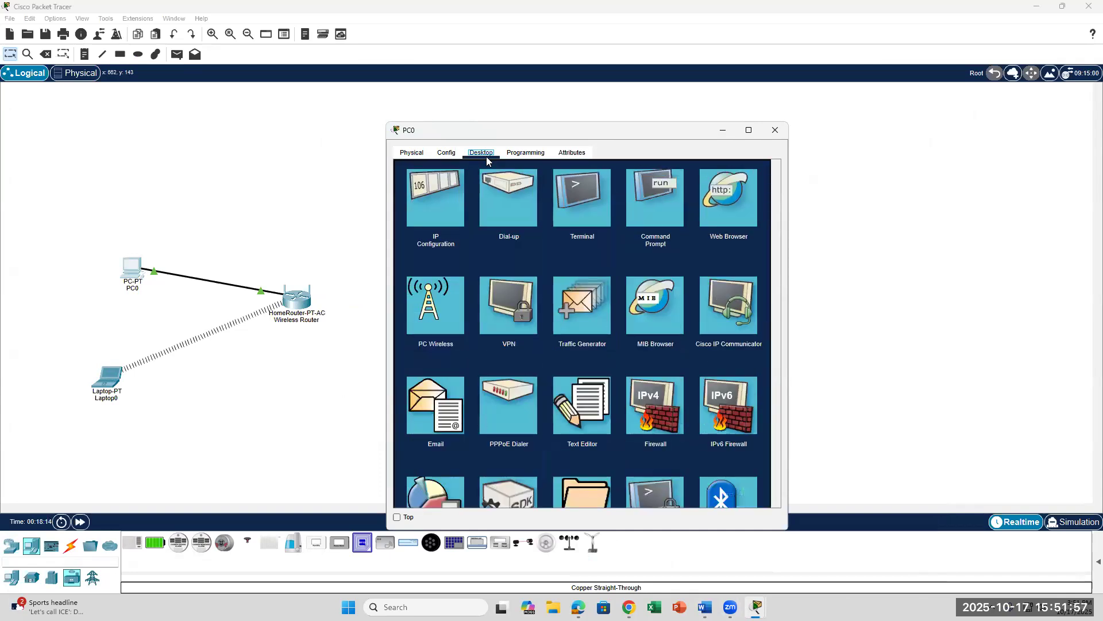
left_click(705, 606)
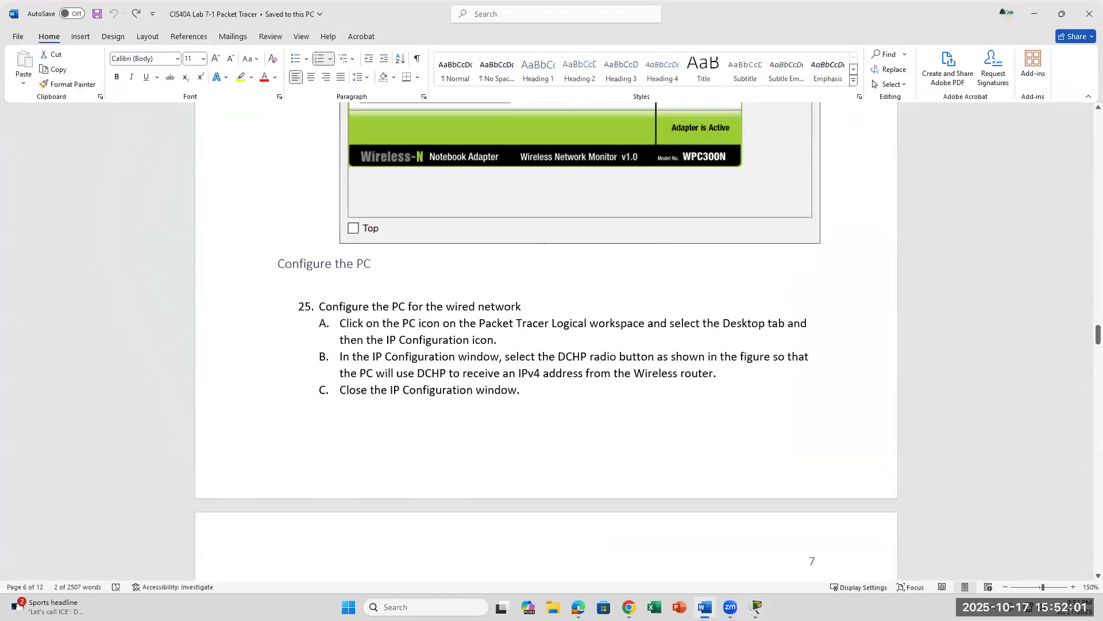
left_click(756, 607)
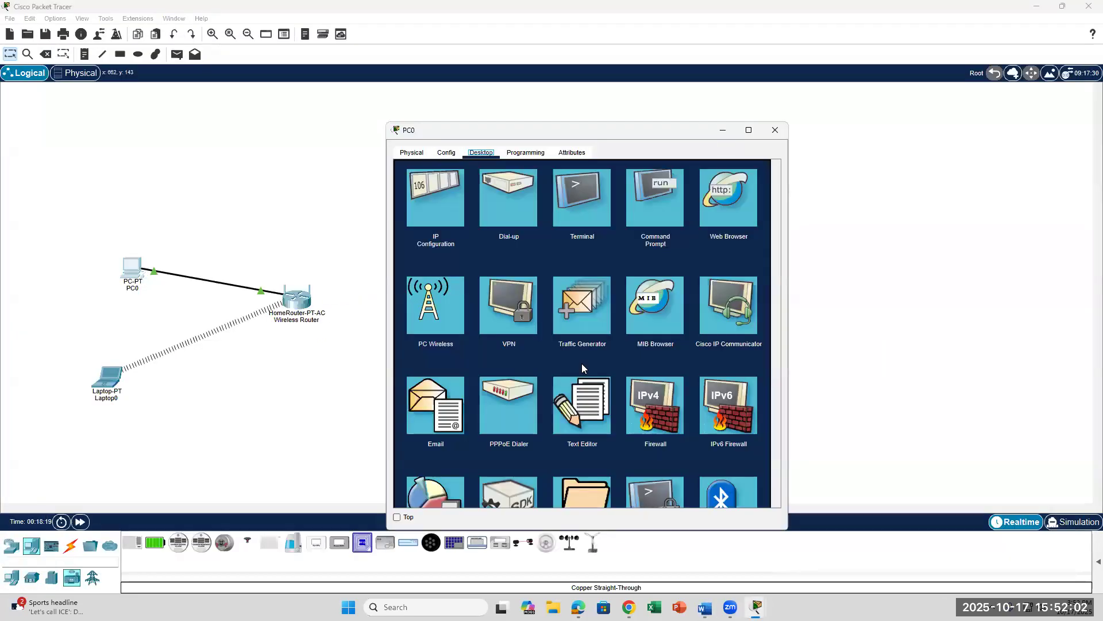
left_click(429, 208)
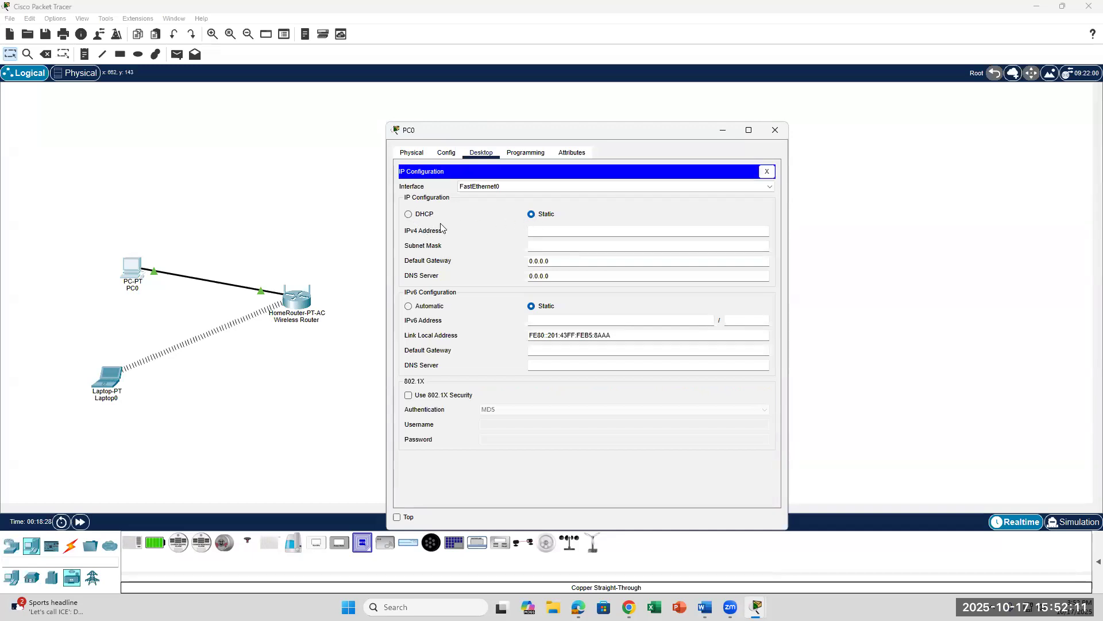
Step: Switch PC0 to DHCP so it receives 192.168.0.102, then close PC0's window
left_click(409, 214)
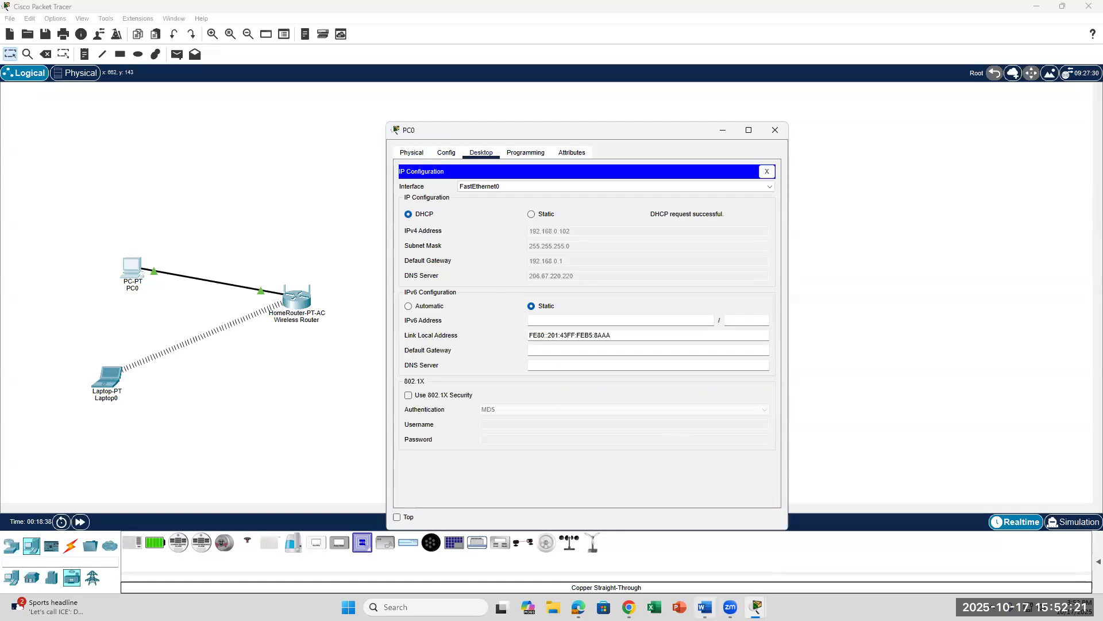
left_click(705, 606)
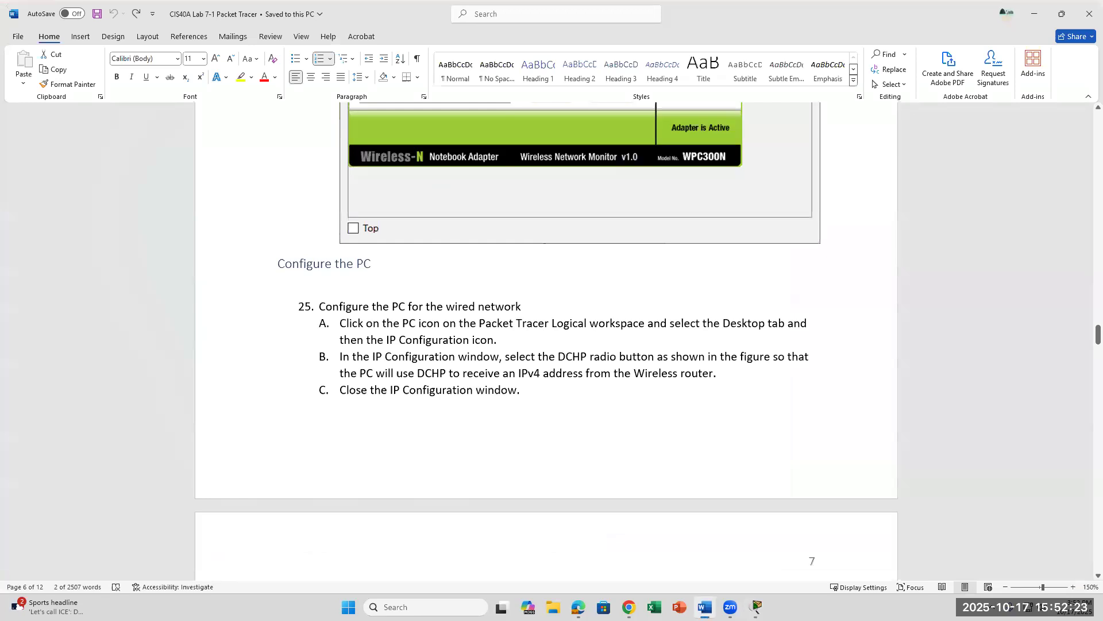
left_click(706, 607)
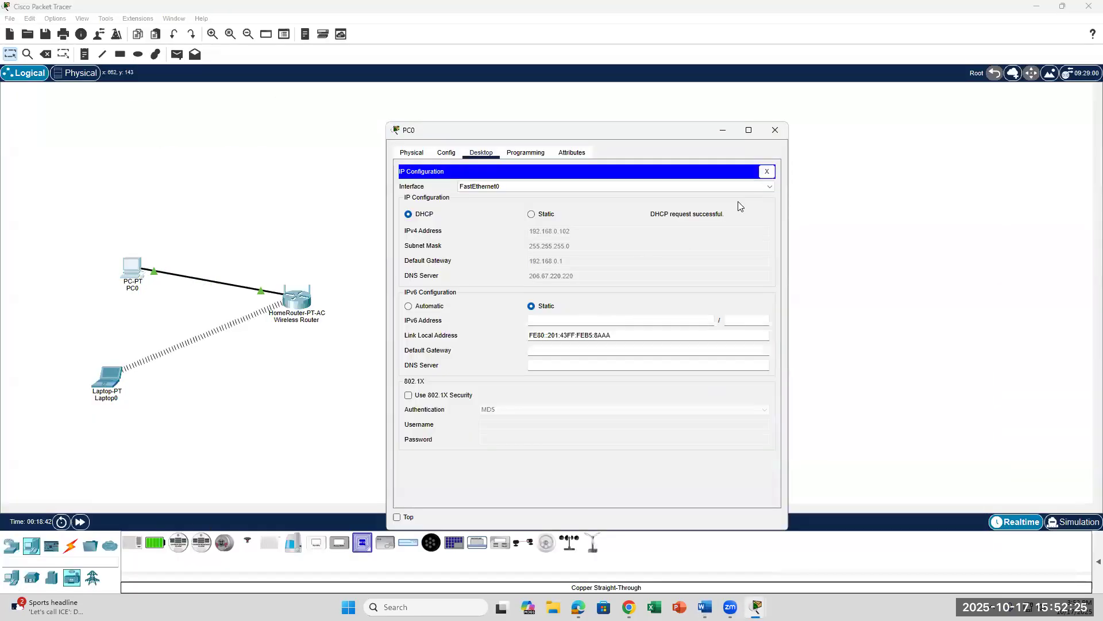
left_click(775, 131)
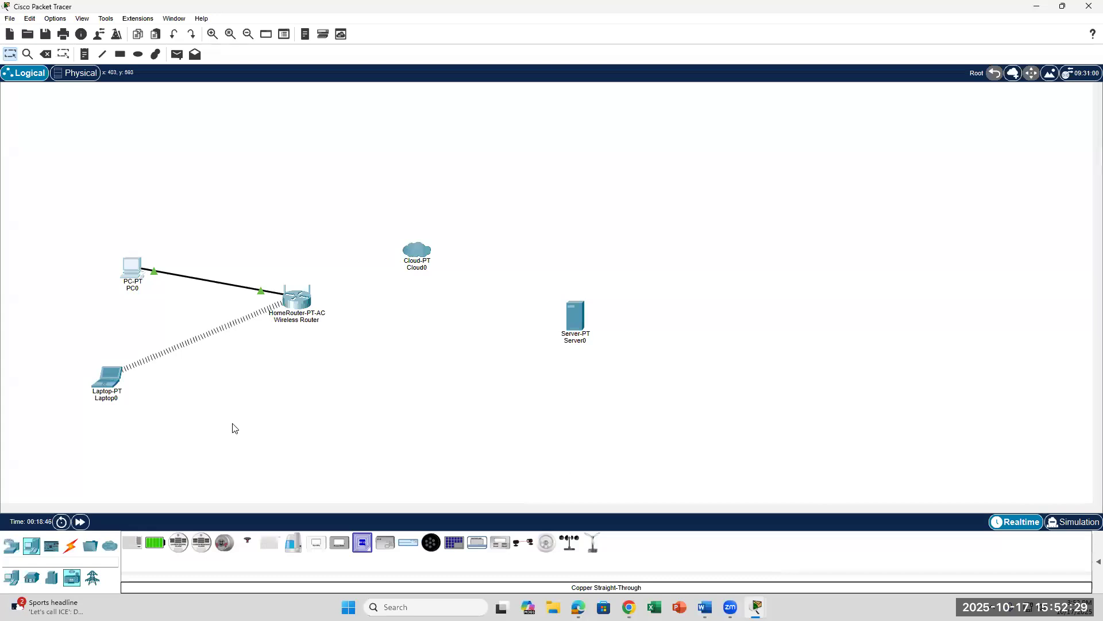
Step: Scroll Word to step D's ipconfig /all check, then bring up Laptop0's desktop
left_click(705, 607)
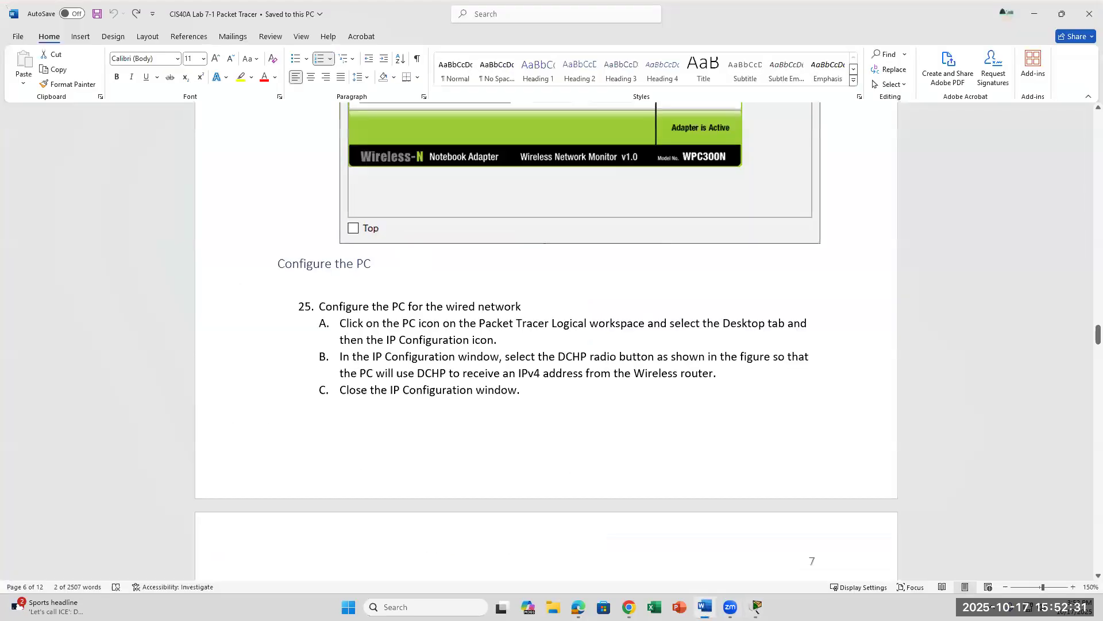
scroll(562, 473, "down", 1)
scroll(563, 474, "down", 7)
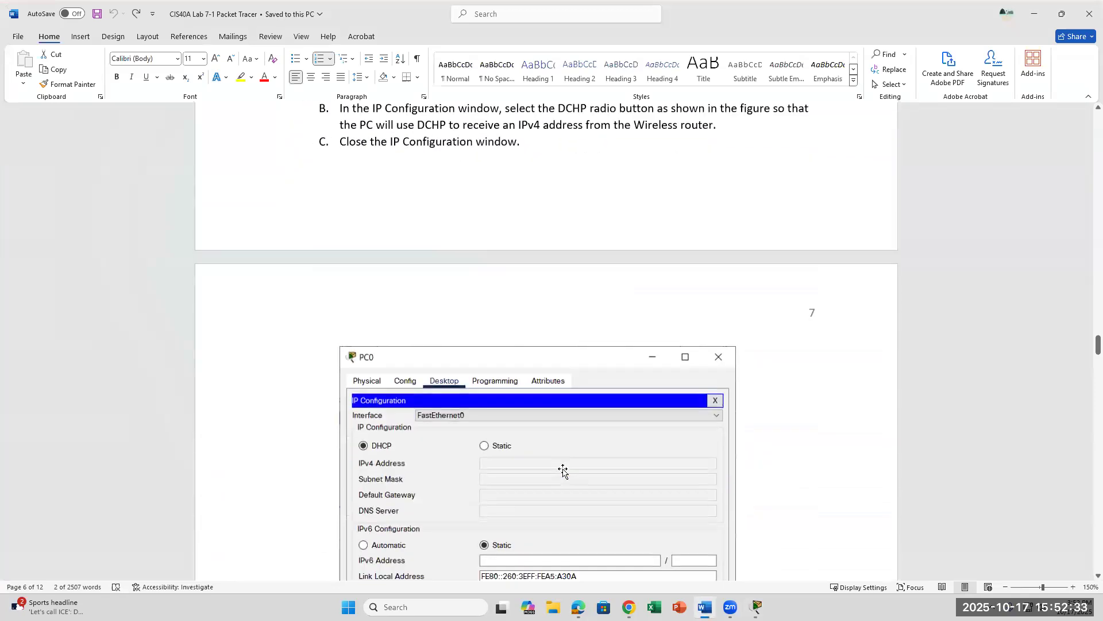
scroll(563, 469, "down", 4)
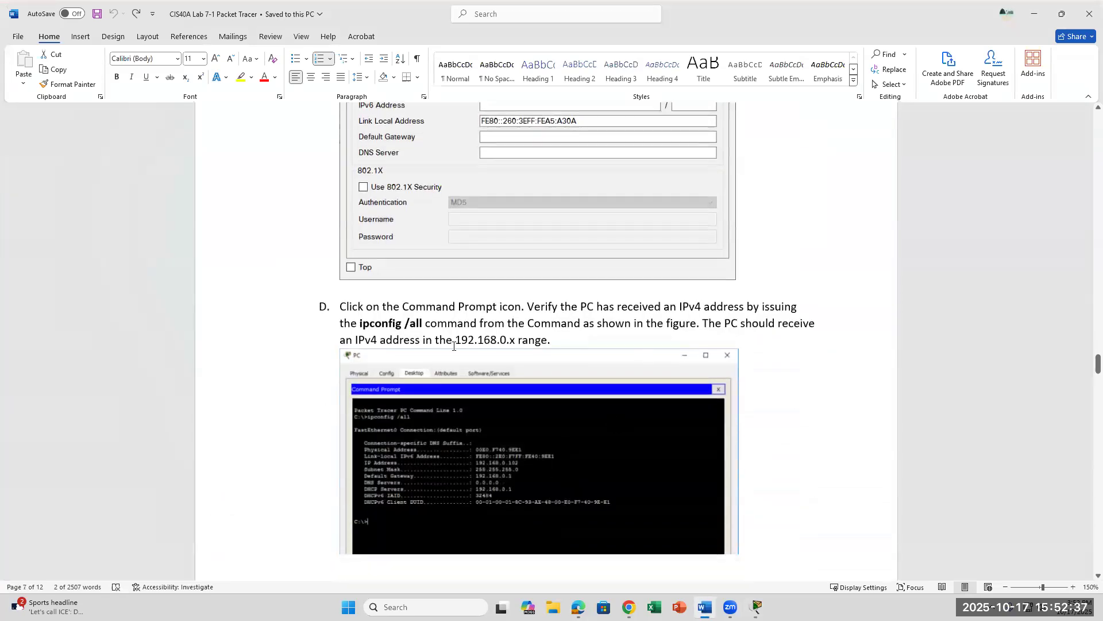
left_click(756, 606)
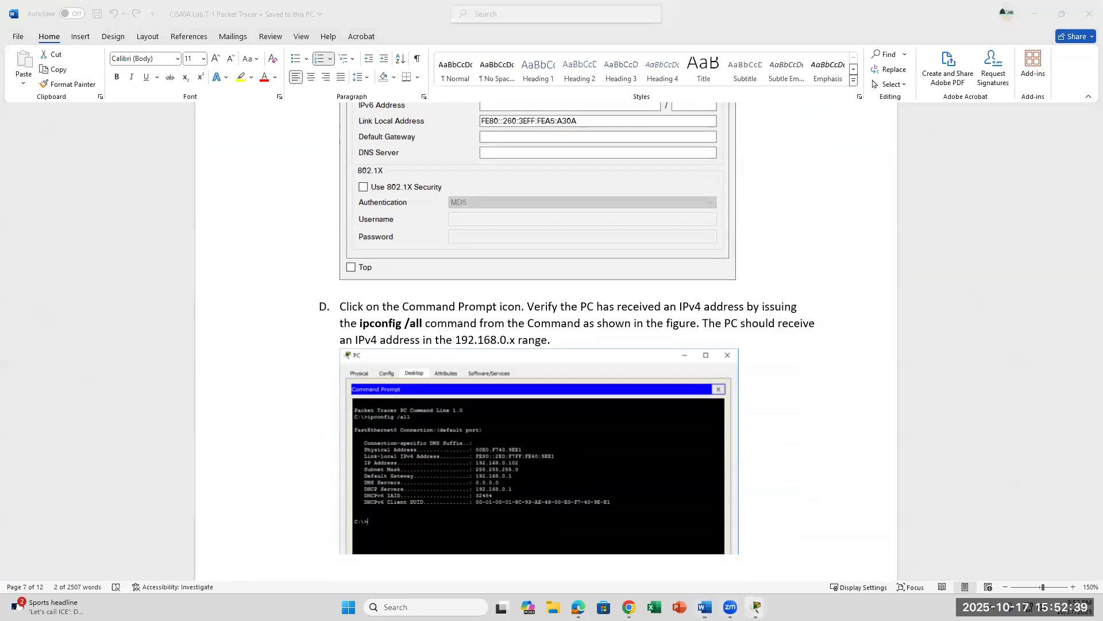
left_click(853, 555)
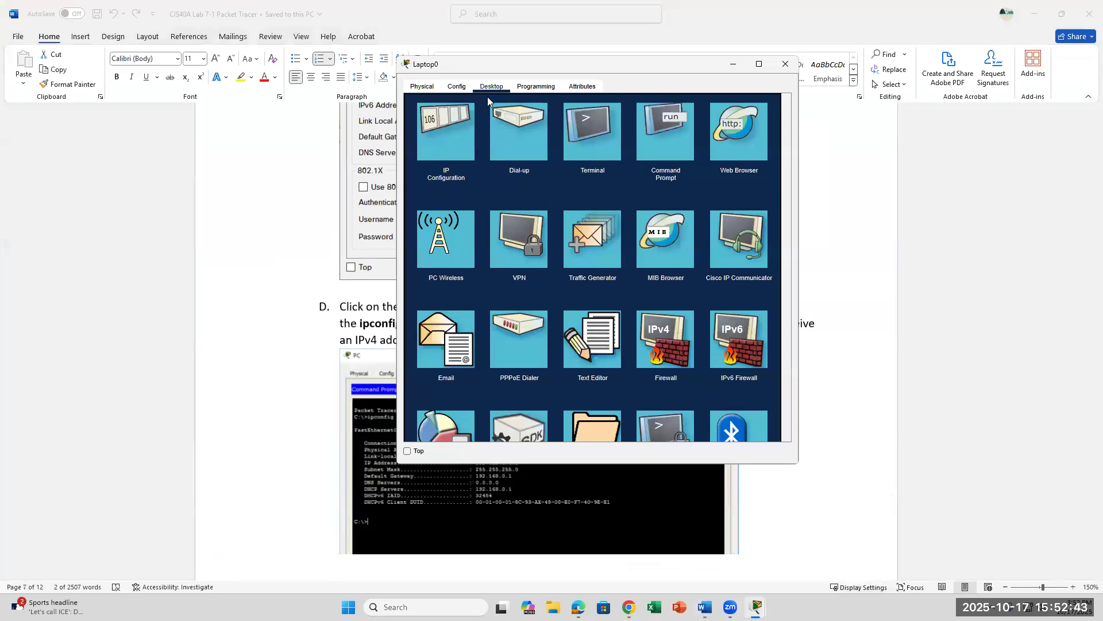
Step: Run 'ipconfig /all' in Laptop0's Command Prompt and highlight the IPv4 address and subnet mask
left_click(679, 133)
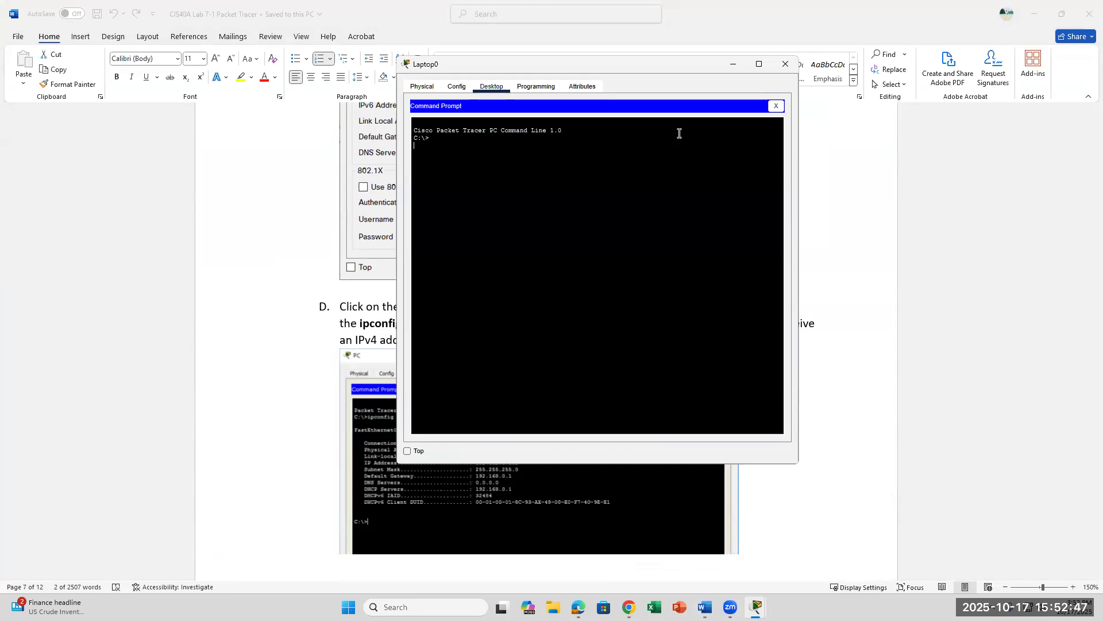
type("ipconfig /all")
key("Return")
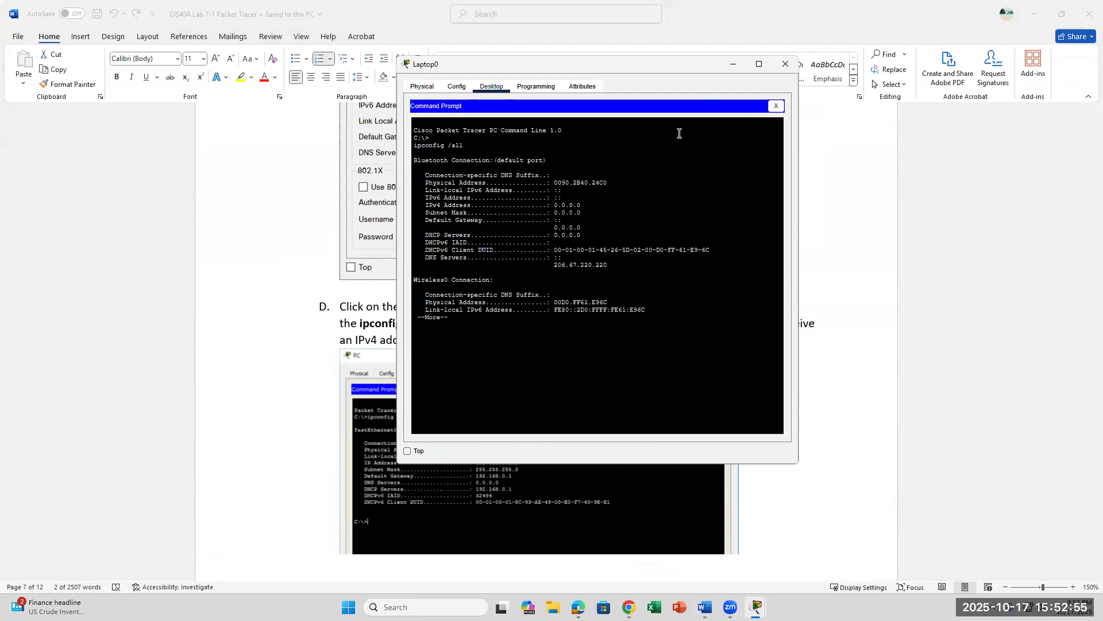
left_click_drag(577, 206, 583, 214)
left_click(705, 607)
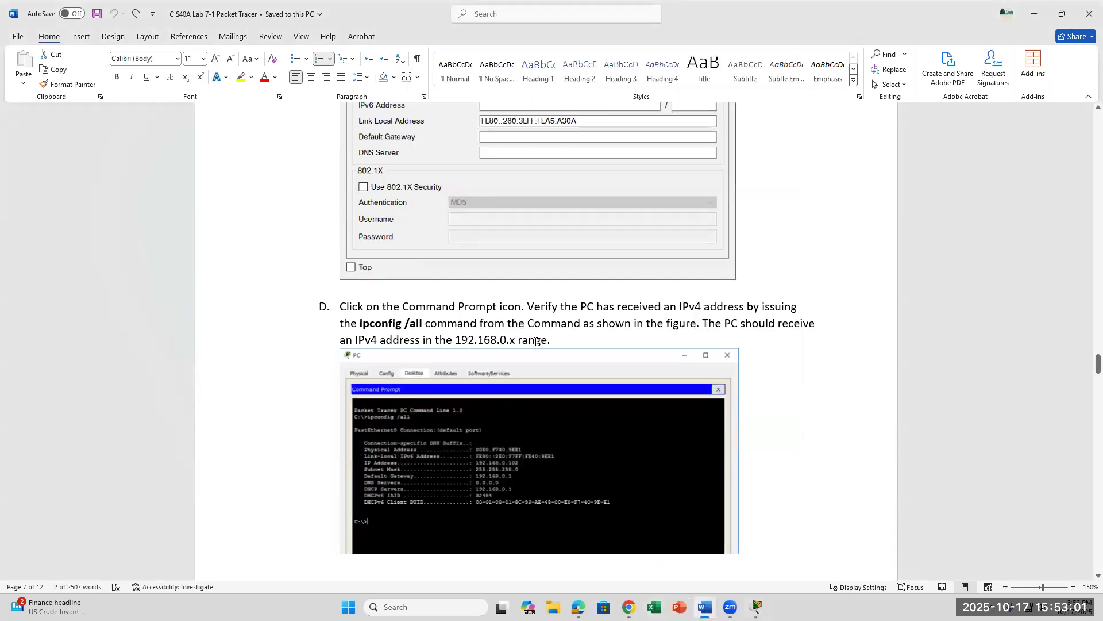
left_click_drag(568, 339, 435, 340)
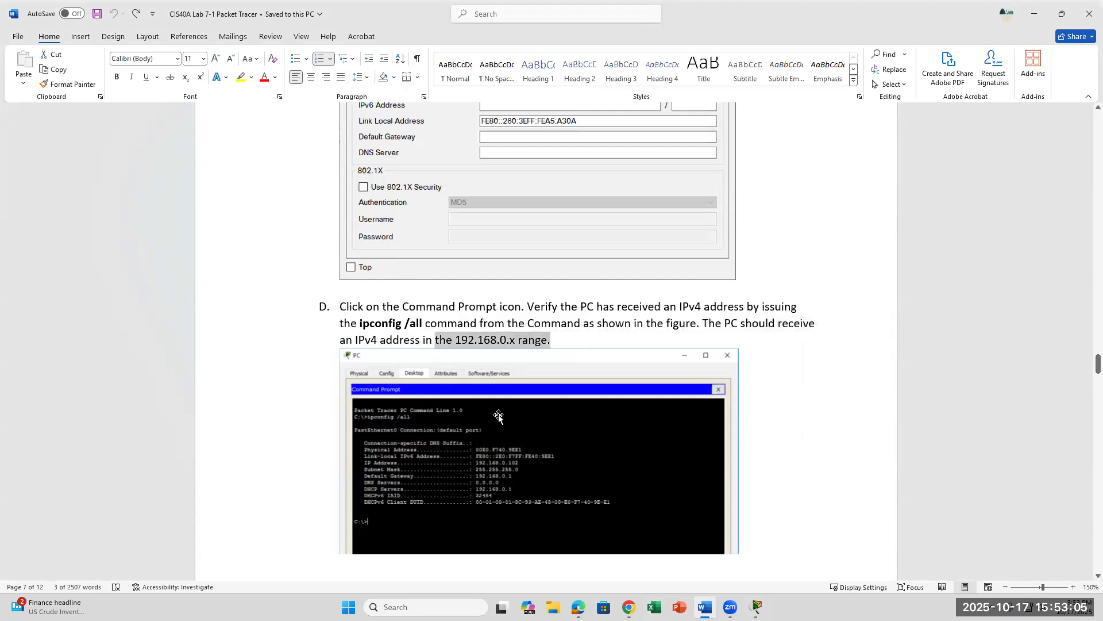
scroll(499, 417, "up", 5)
scroll(498, 417, "up", 5)
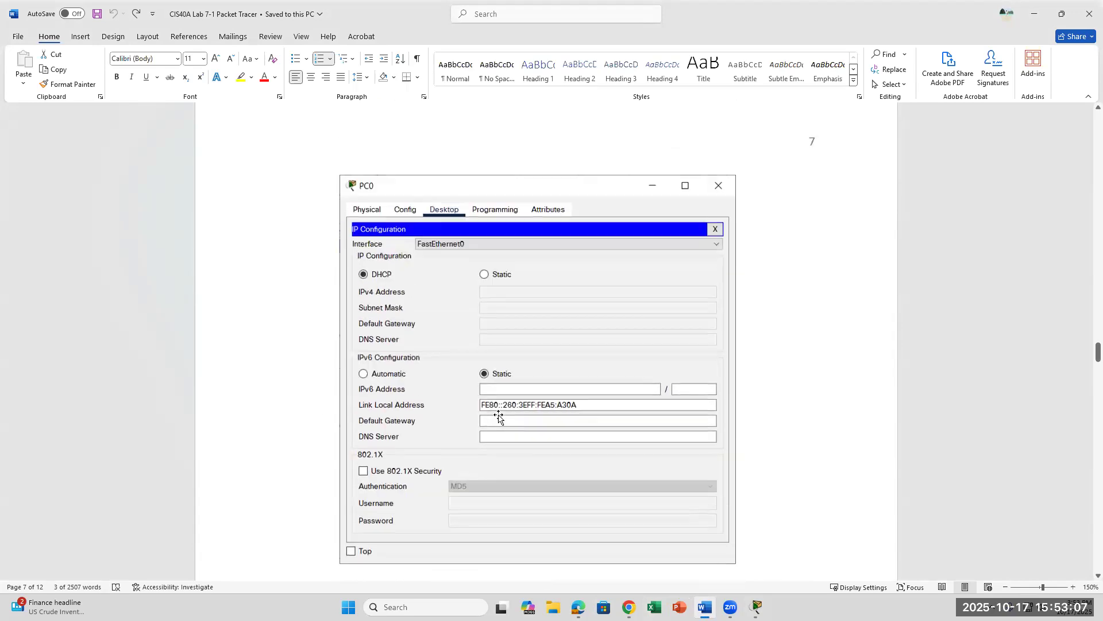
scroll(499, 415, "up", 5)
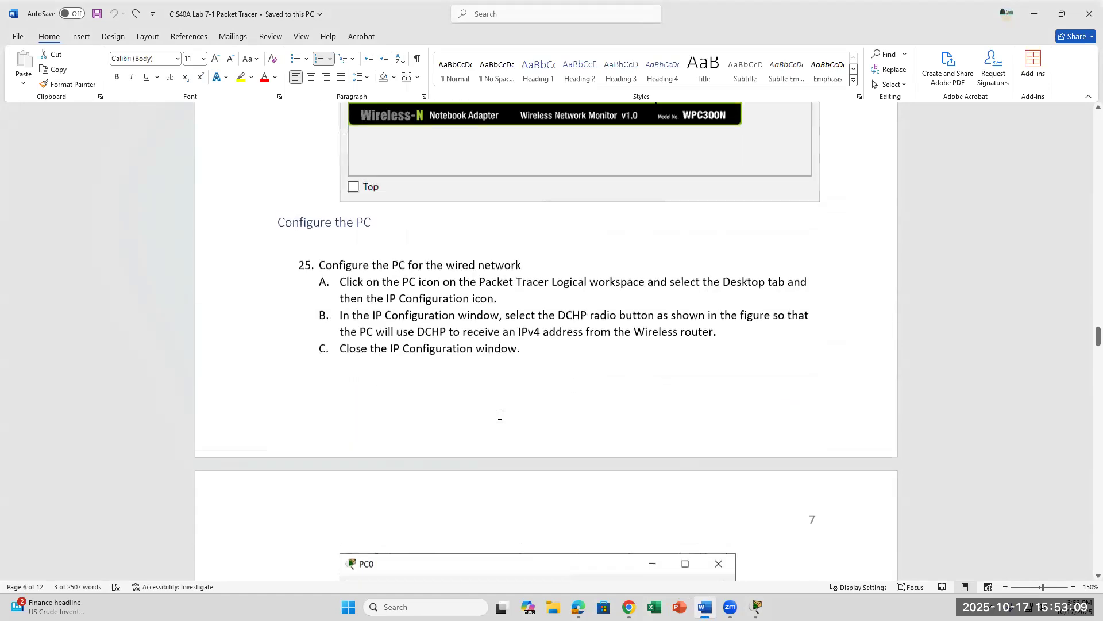
scroll(499, 415, "down", 12)
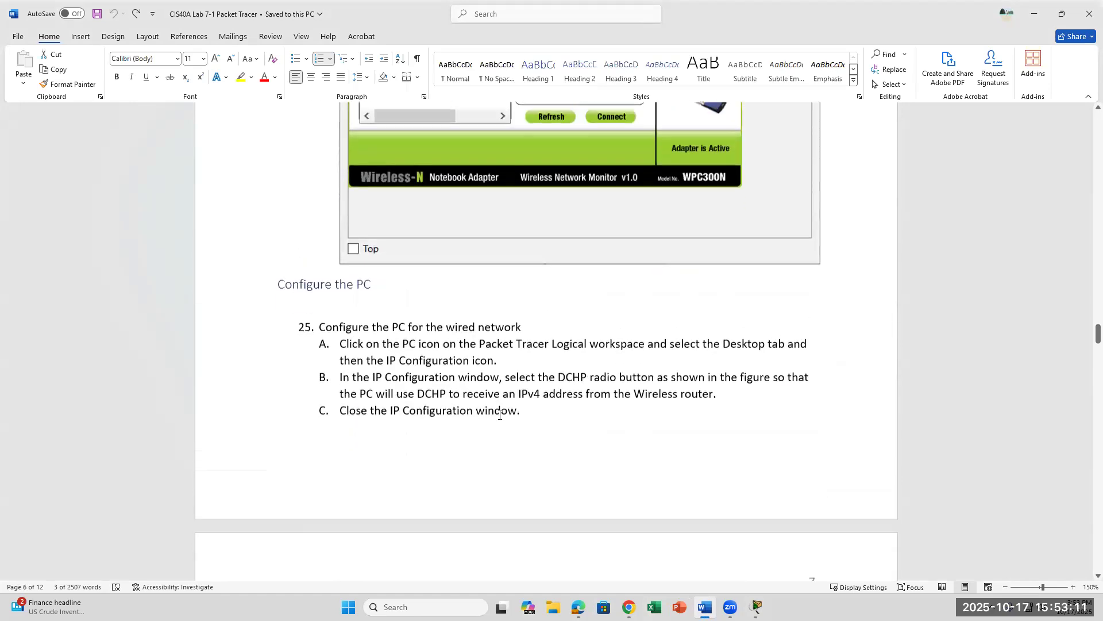
scroll(499, 417, "down", 6)
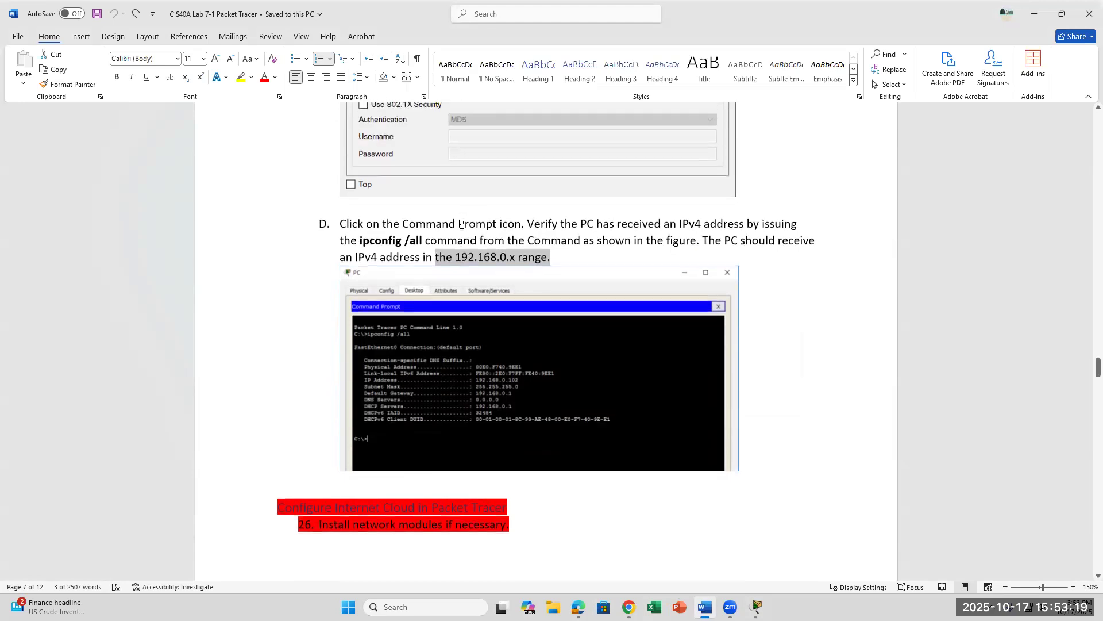
Step: Review the Wireless Router's Maximum number of Users setting, then close its settings window
left_click(757, 607)
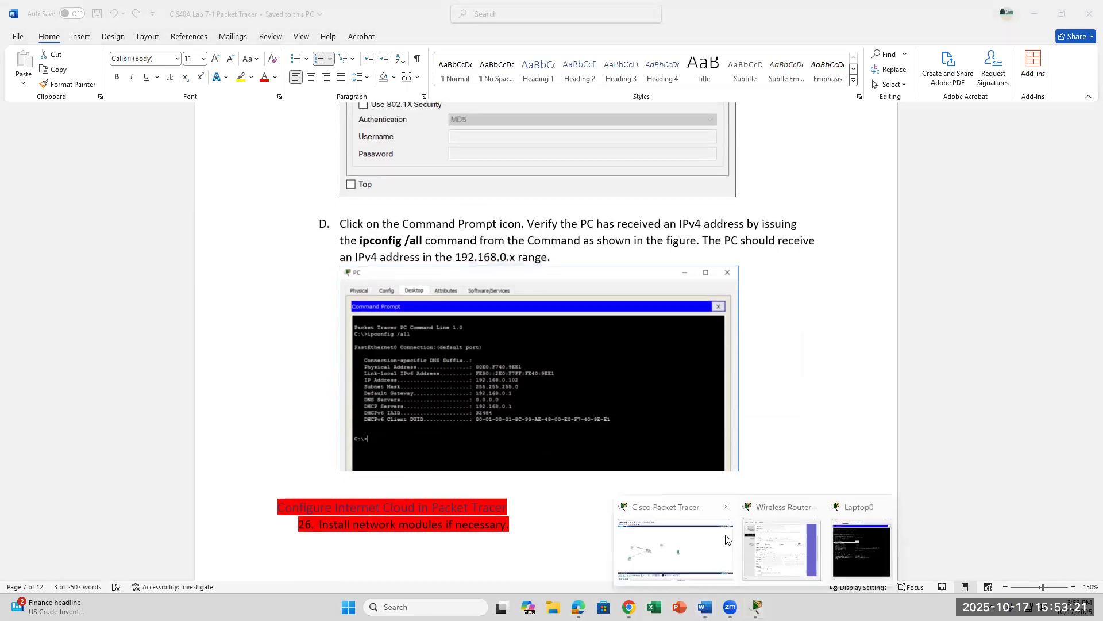
left_click(782, 552)
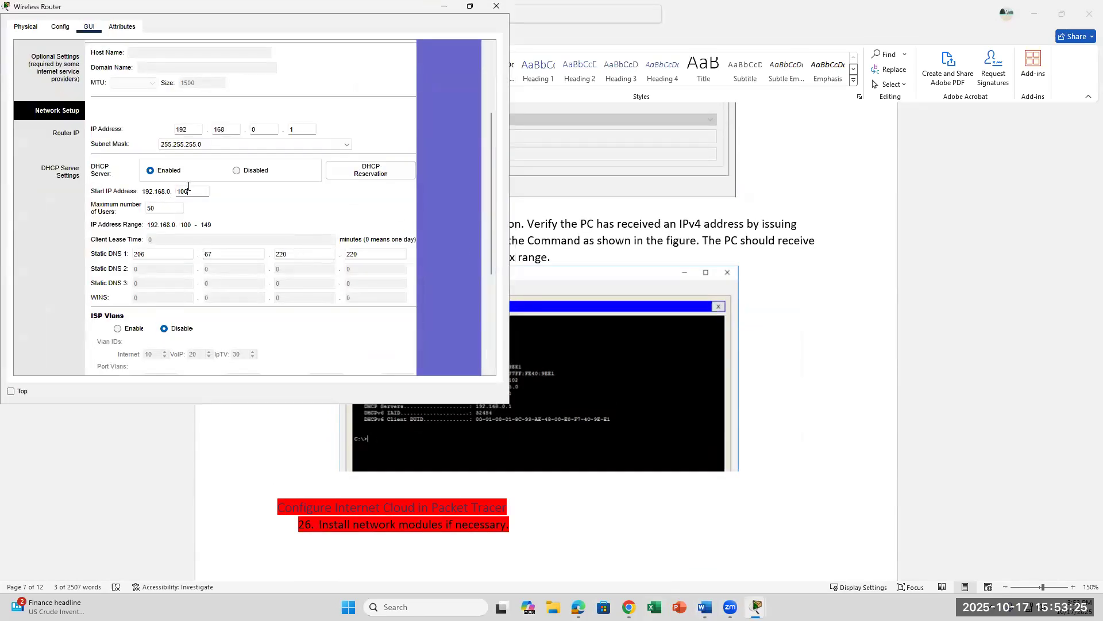
left_click(178, 209)
scroll(230, 214, "down", 3)
scroll(230, 224, "down", 3)
left_click(275, 355)
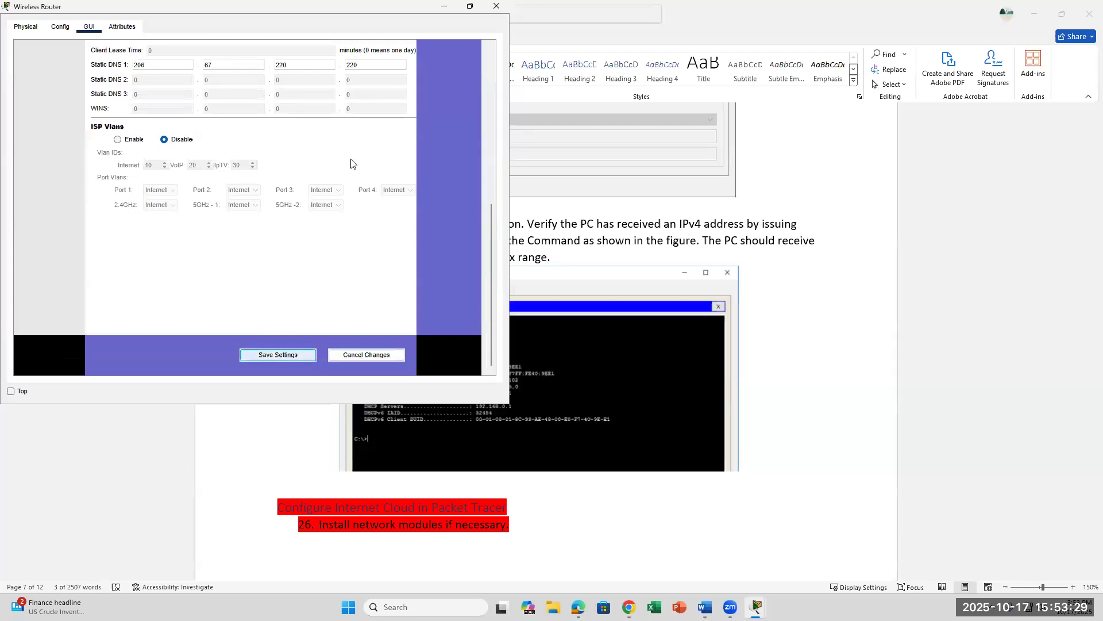
left_click(498, 8)
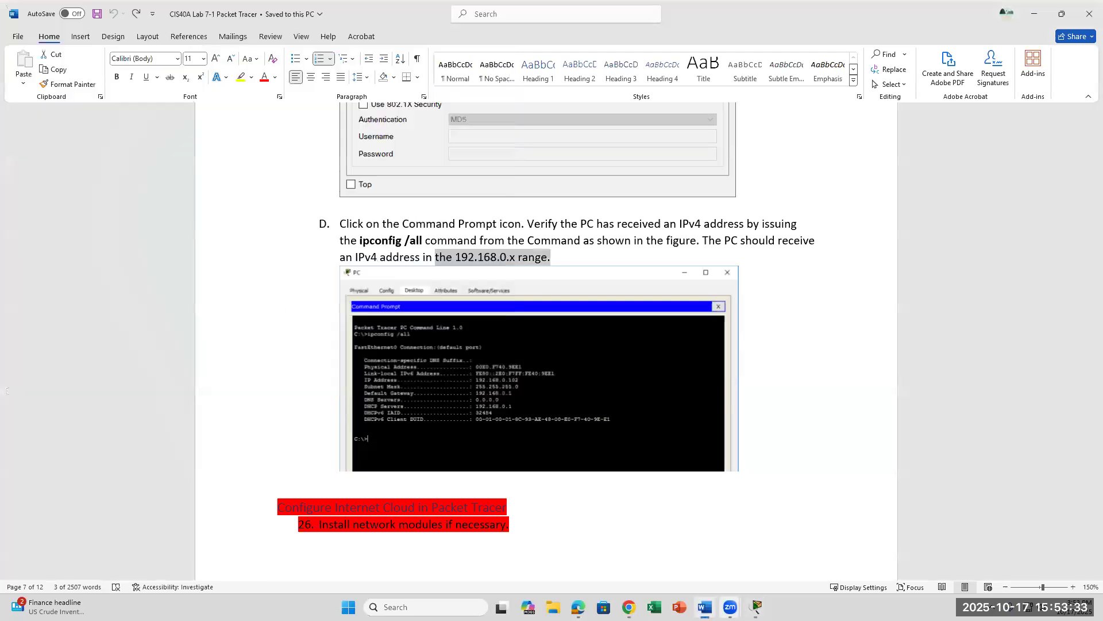
Step: Page through Laptop0's ipconfig /all output to verify 192.168.0.101 and gateway 192.168.0.1, then return to Word
mouse_move(757, 607)
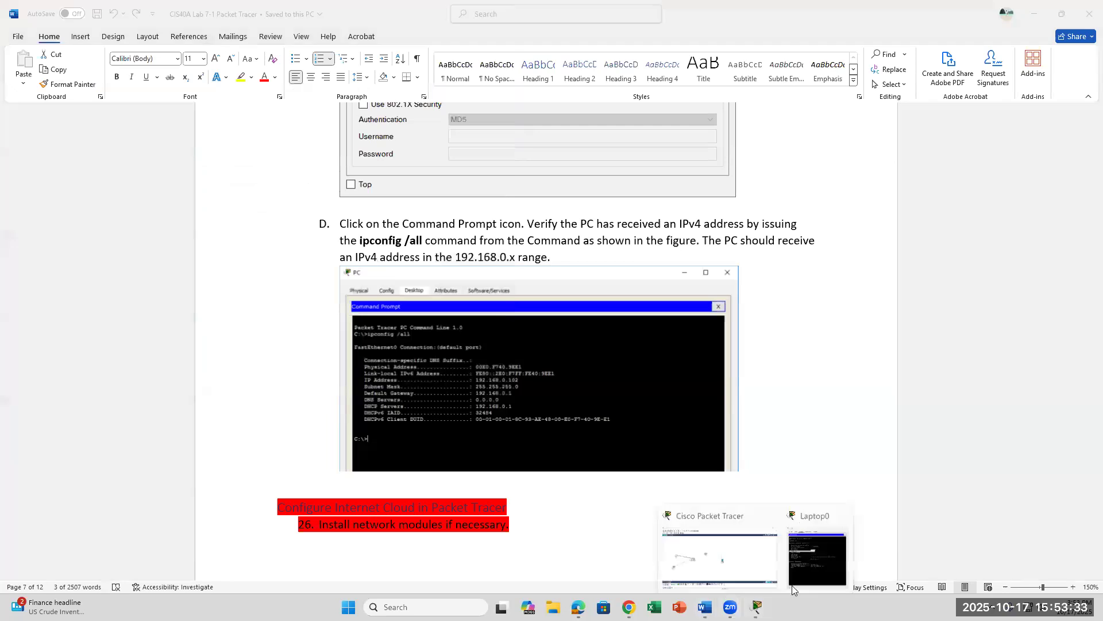
left_click(804, 575)
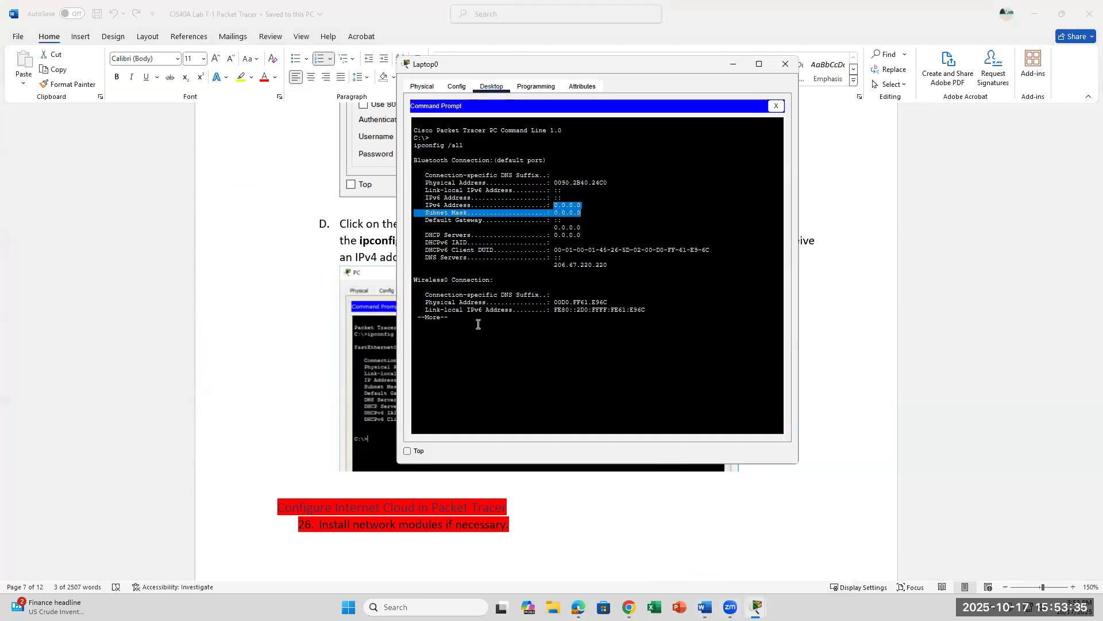
left_click(478, 324)
key("Return")
key("Return")
key("Return")
key("Return")
key("Return")
key("Return")
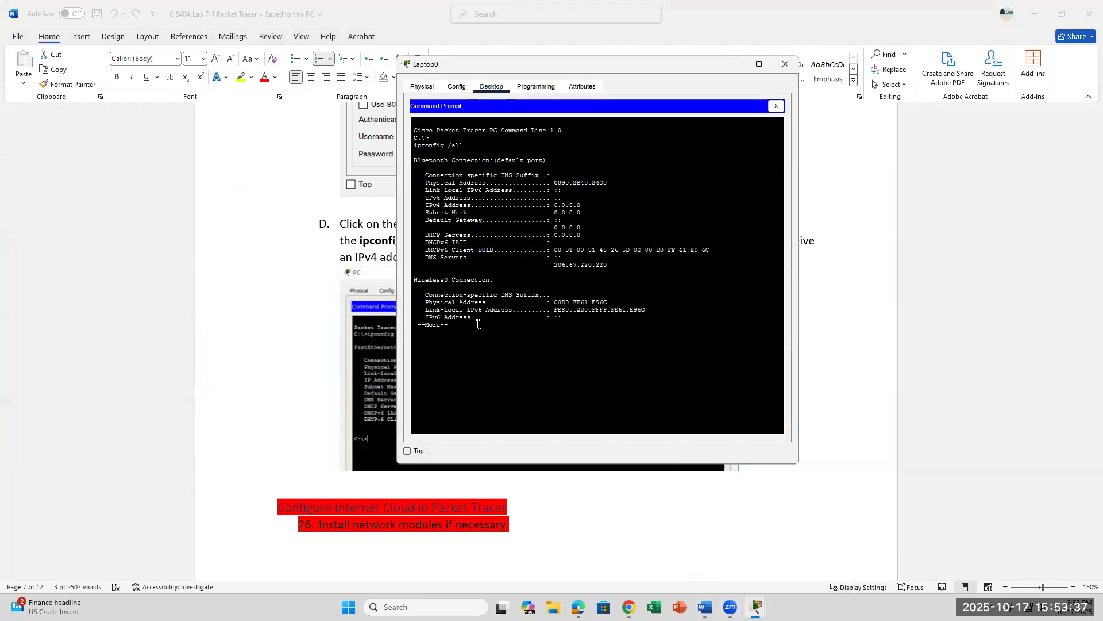
key("Return")
key("Return")
key("Return")
key("Return")
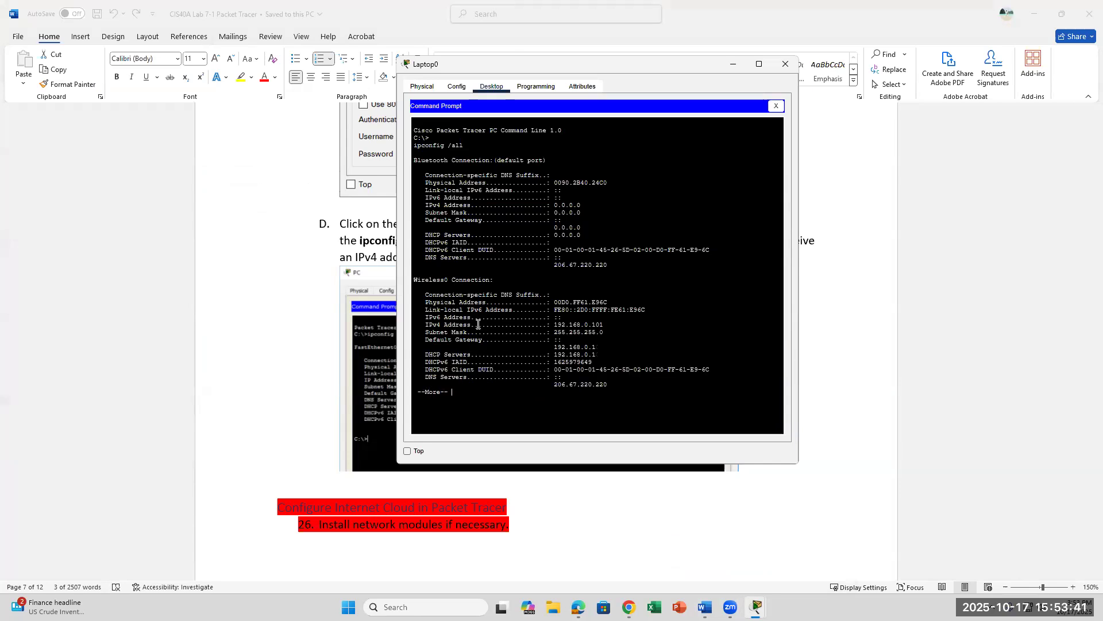
left_click_drag(554, 347, 598, 356)
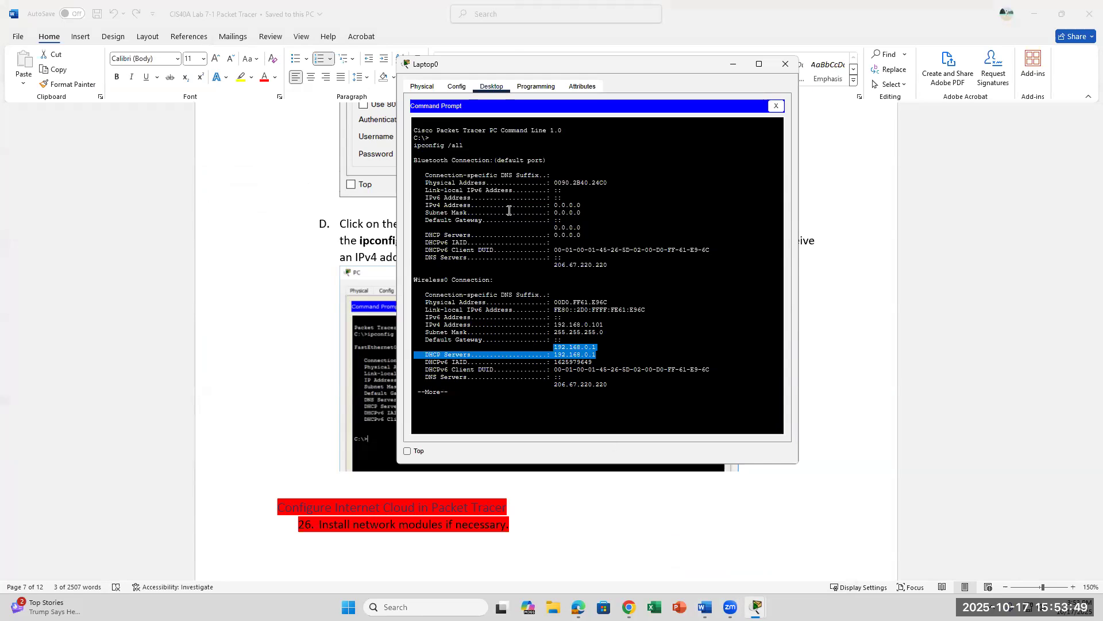
left_click_drag(595, 206, 536, 200)
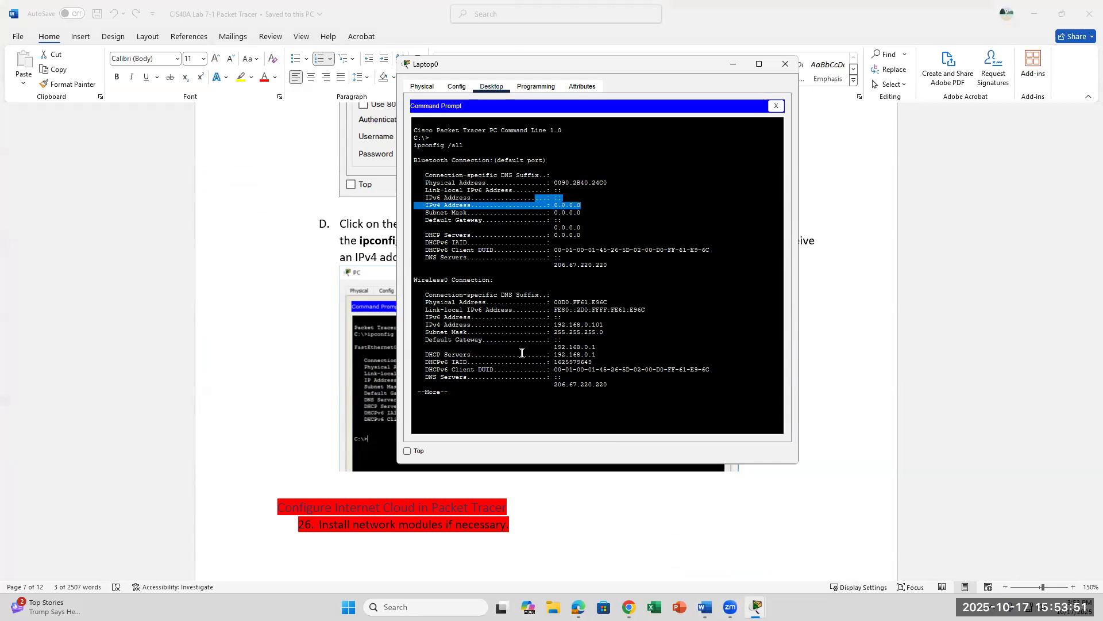
left_click(459, 395)
key("Return")
key("Return")
key("Return")
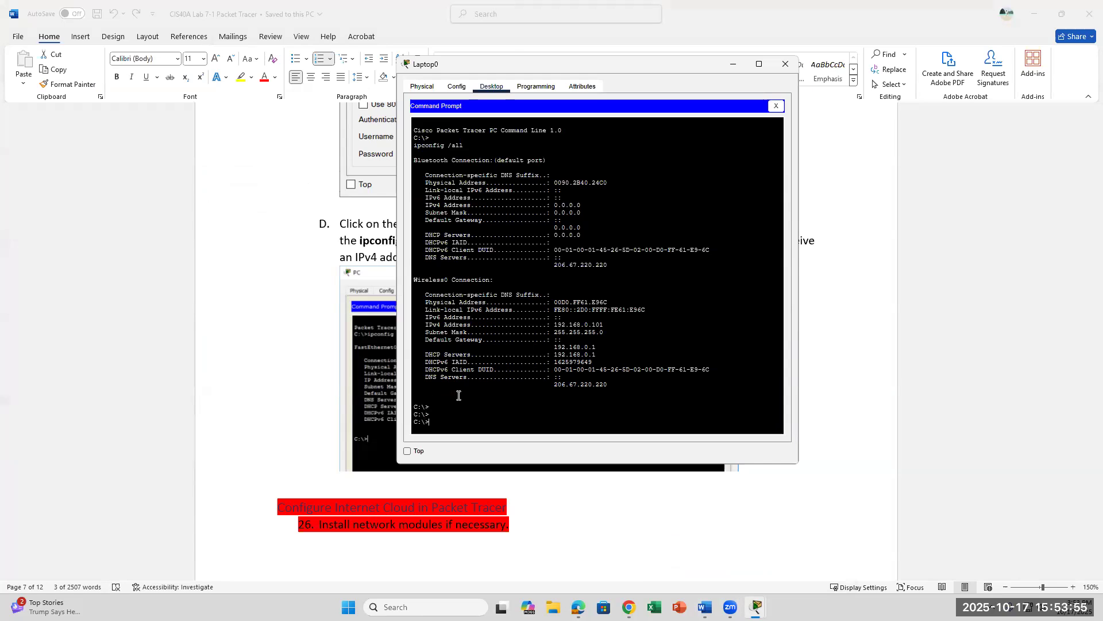
left_click(373, 394)
scroll(511, 400, "up", 6)
Step: Open PC0's IP Configuration from the Packet Tracer topology
scroll(512, 401, "up", 3)
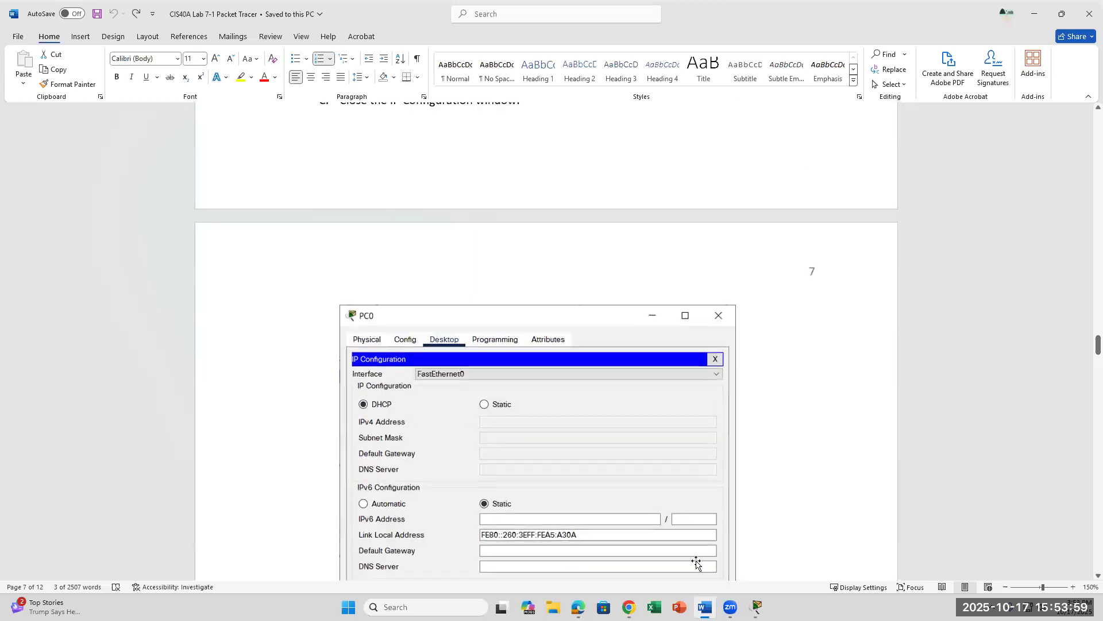
mouse_move(757, 607)
left_click(691, 538)
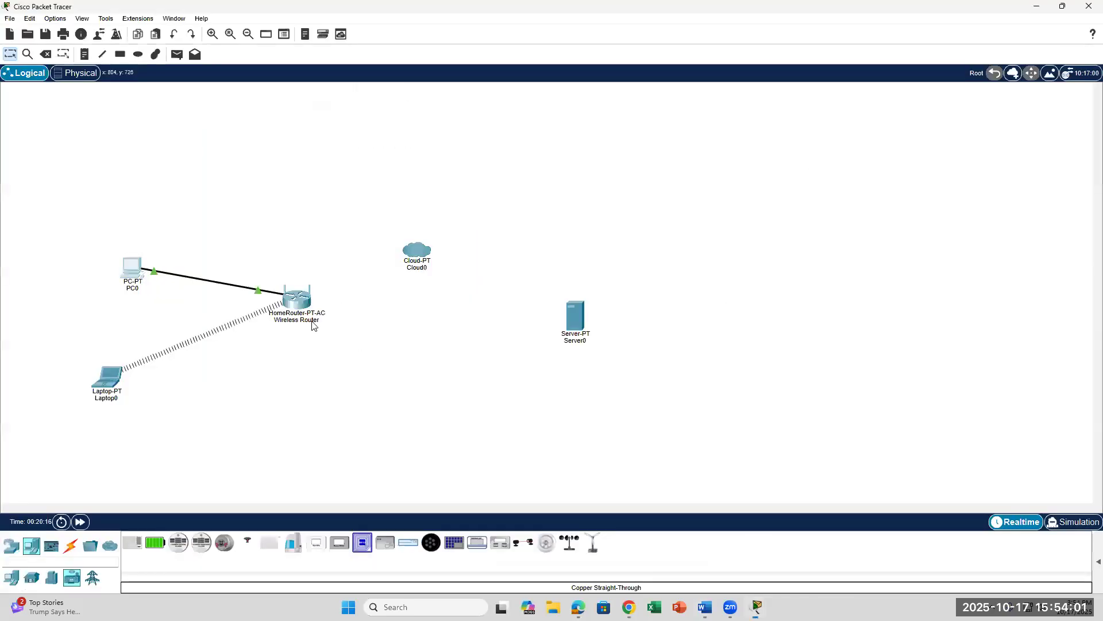
left_click(128, 268)
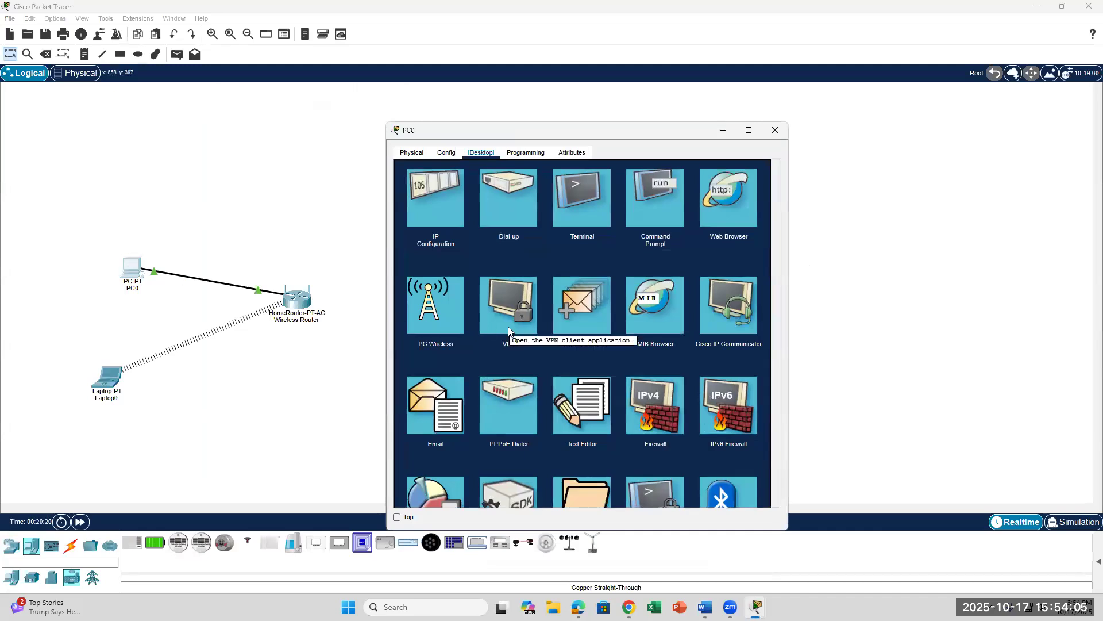
left_click(445, 217)
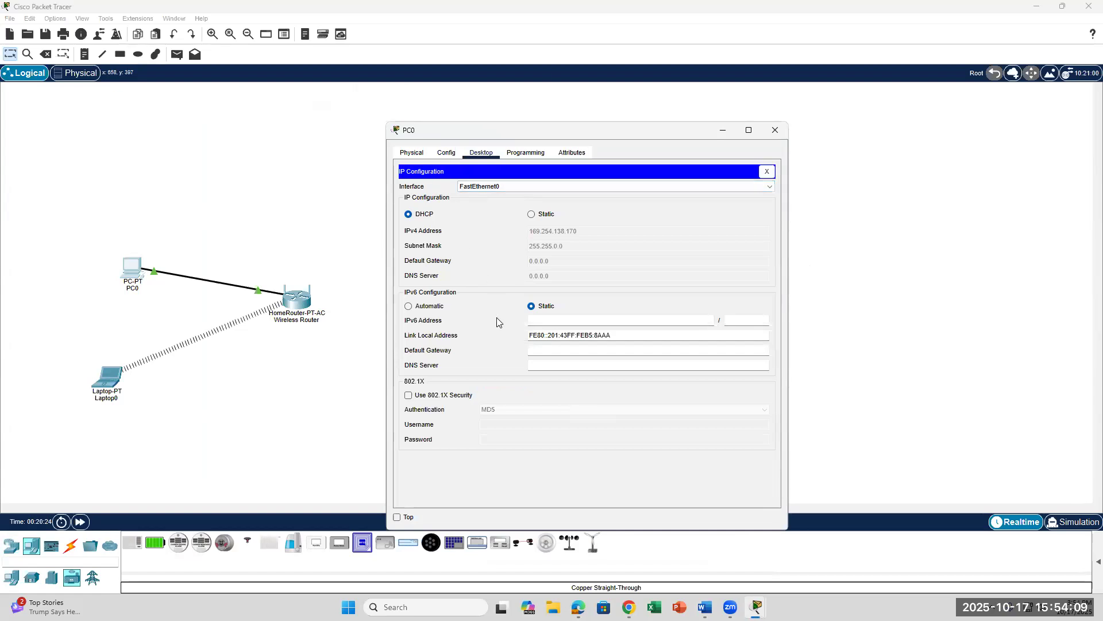
Step: In PC0's global settings set IPv6 to Automatic, keeping IPv4 gateway and DNS on DHCP
left_click(446, 153)
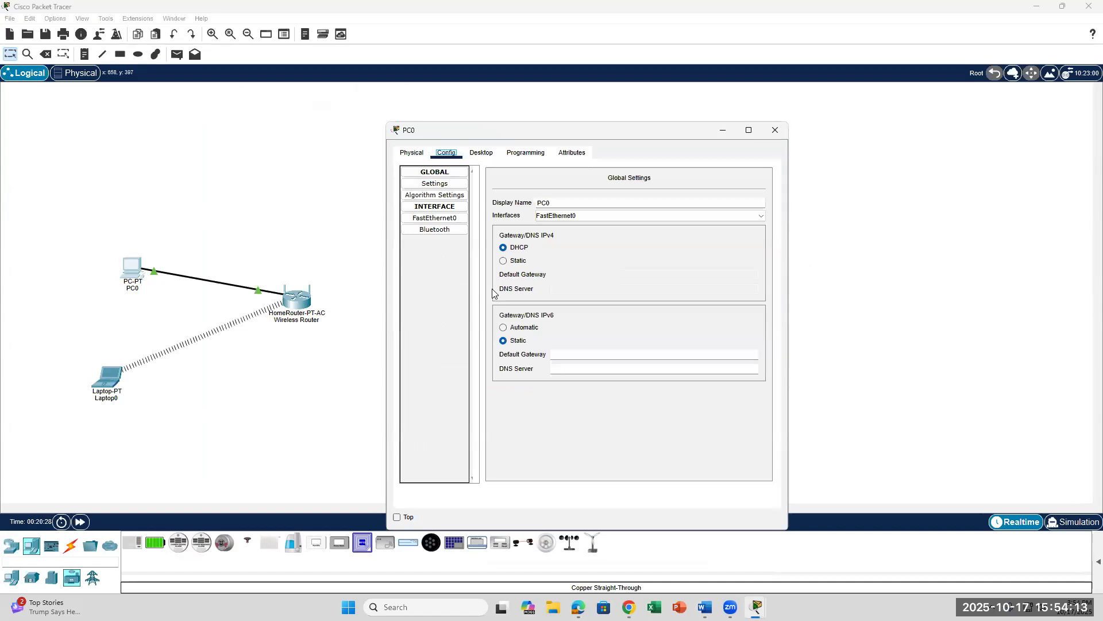
left_click(504, 328)
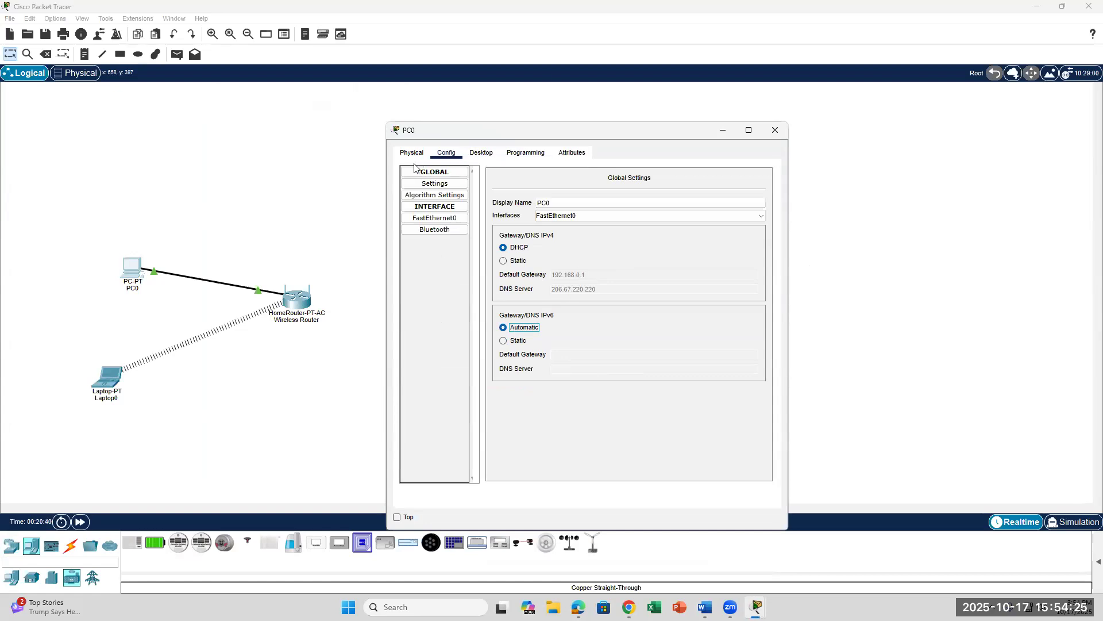
key("Tab")
left_click(505, 249)
left_click(481, 152)
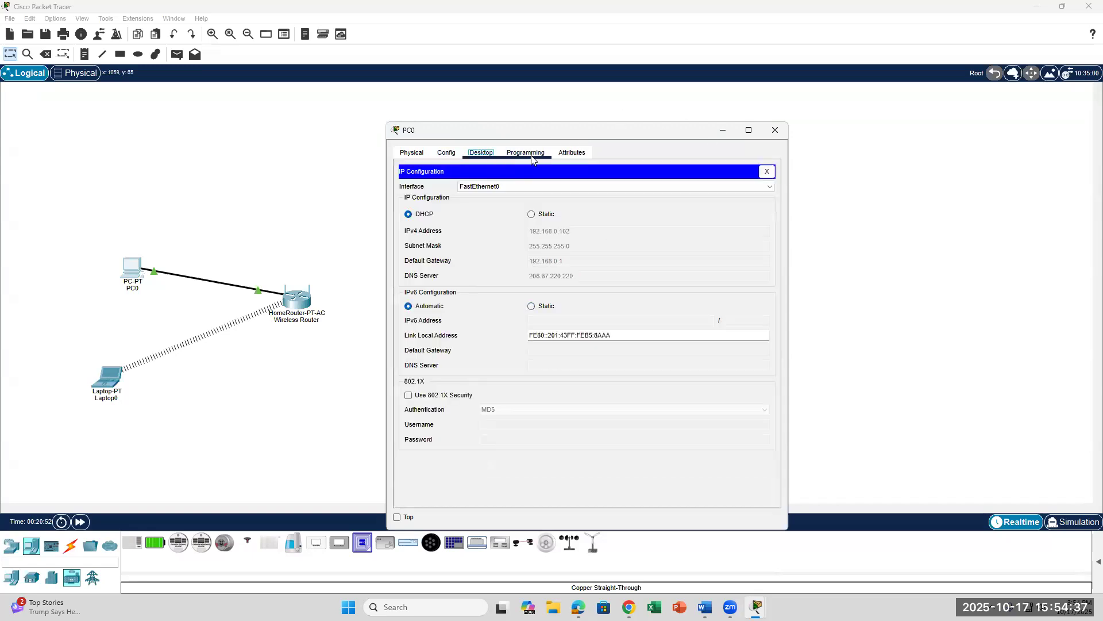
left_click(413, 154)
left_click(480, 153)
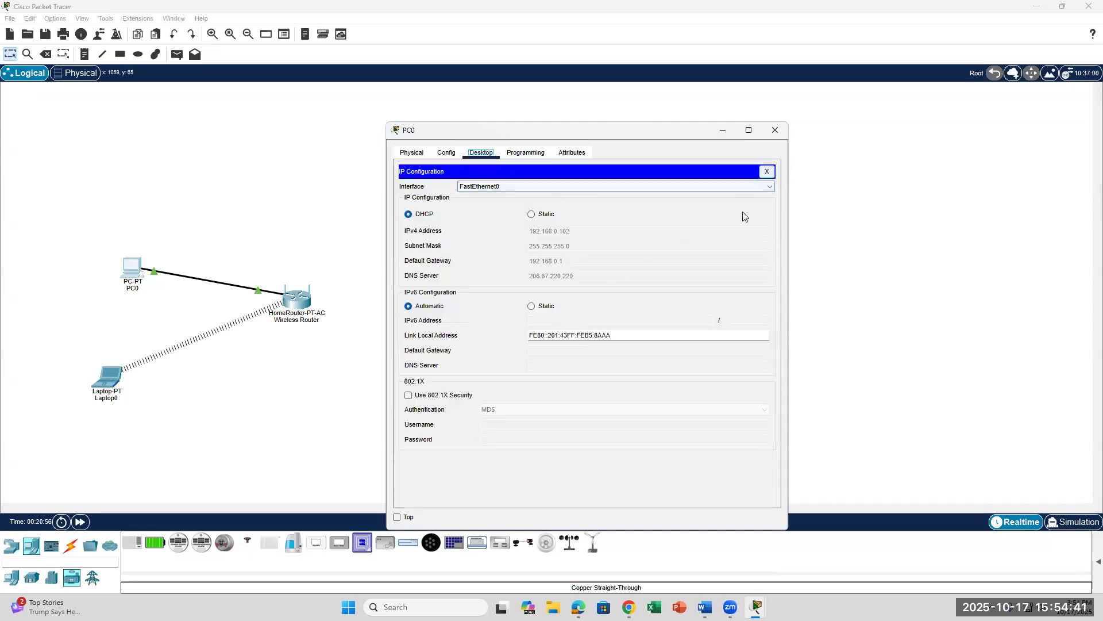
left_click(767, 172)
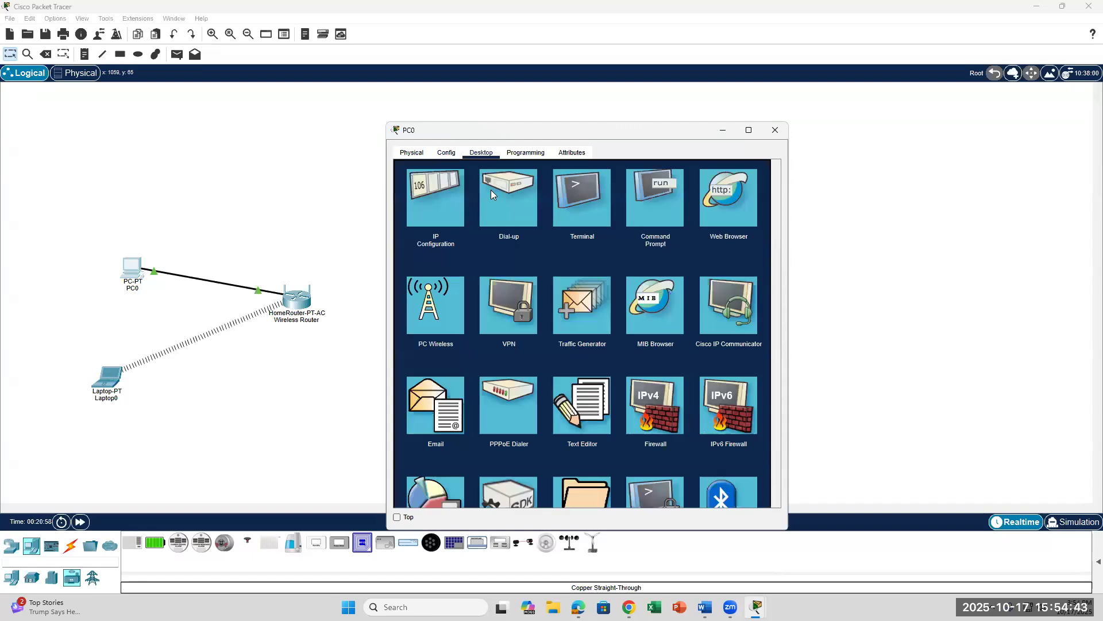
Step: Run ipconfig in PC0's command prompt and highlight the IPv4 address 192.168.0.102, then return to Word
left_click(642, 208)
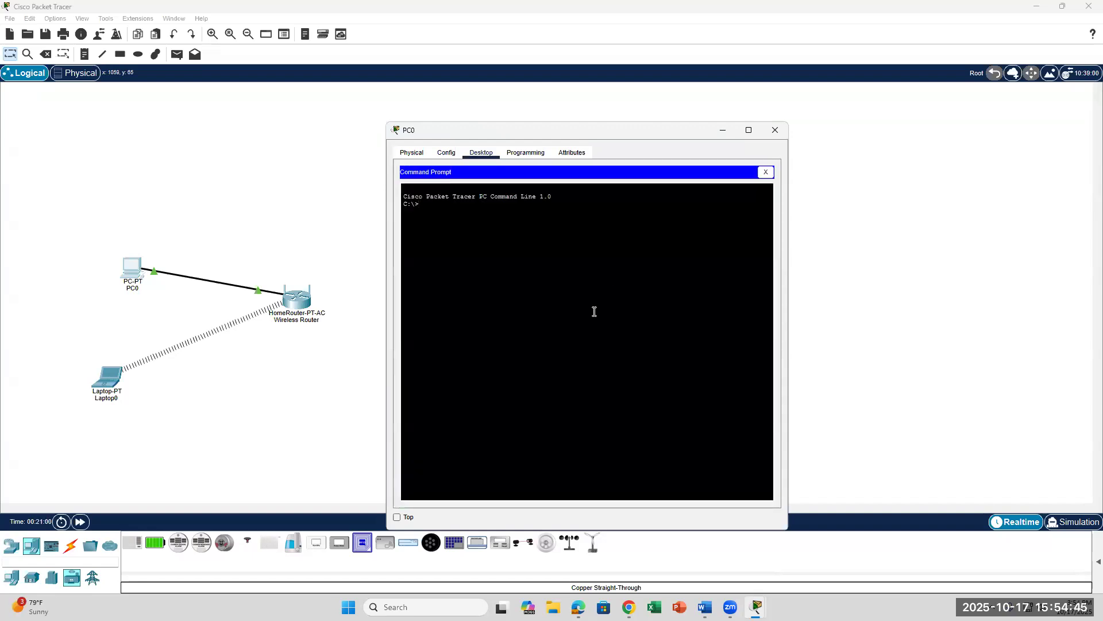
key("BackSpace")
key("BackSpace")
key("Return")
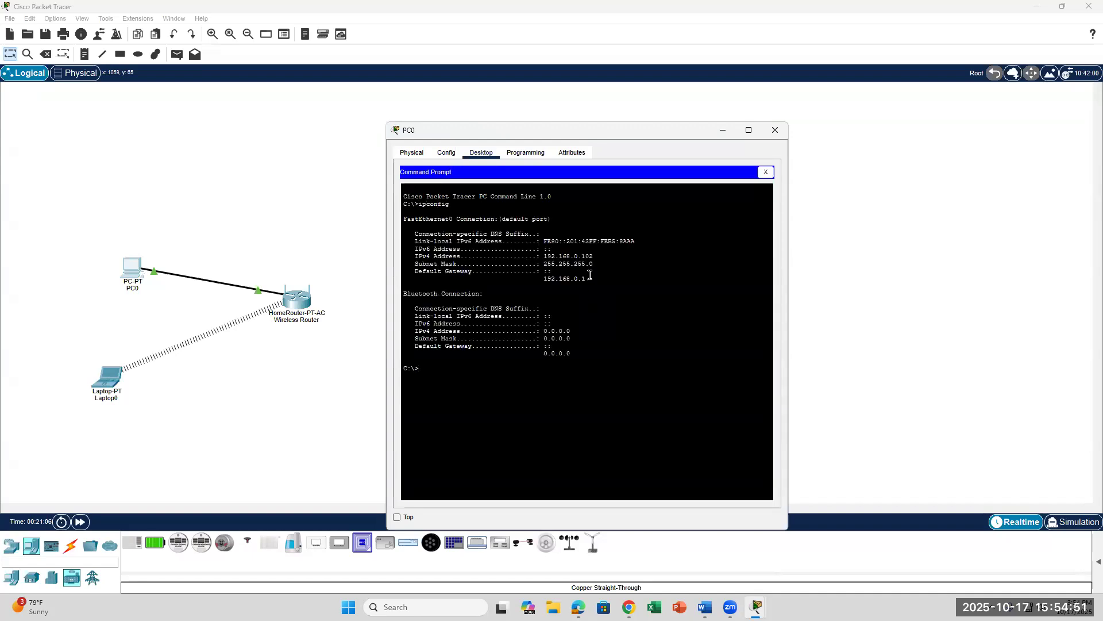
left_click_drag(603, 256, 522, 263)
left_click(619, 262)
left_click(596, 255)
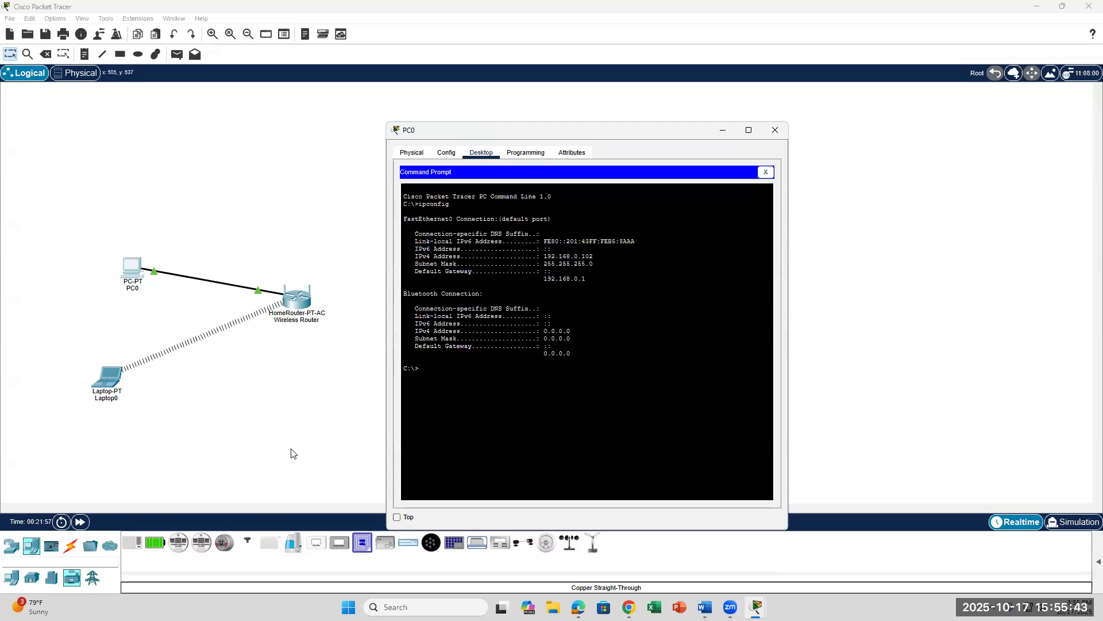
left_click_drag(602, 259, 404, 257)
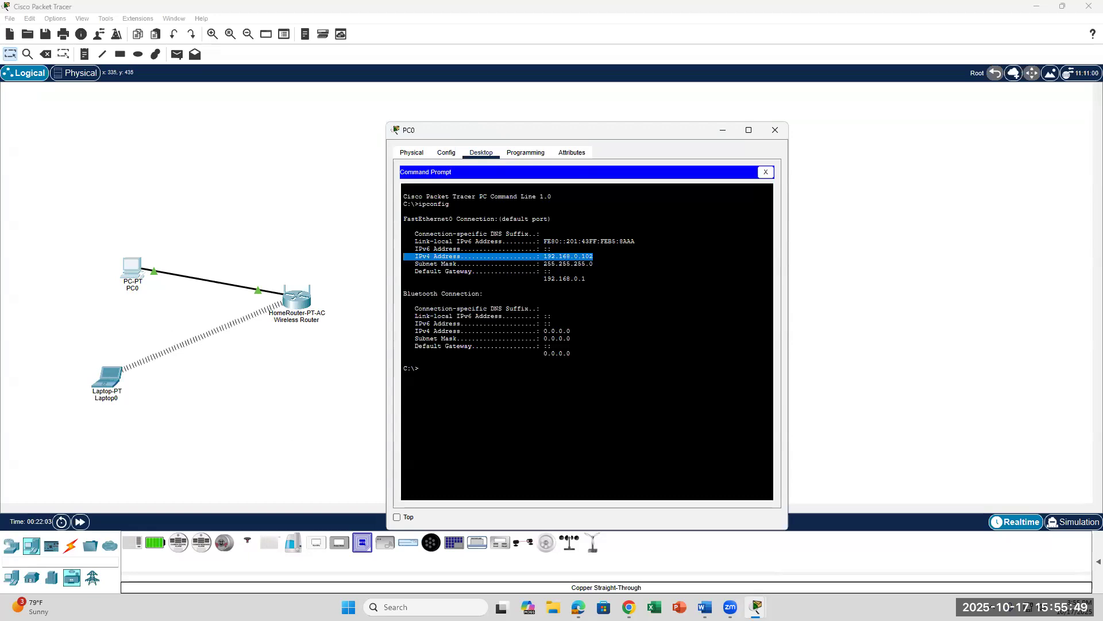
left_click(705, 606)
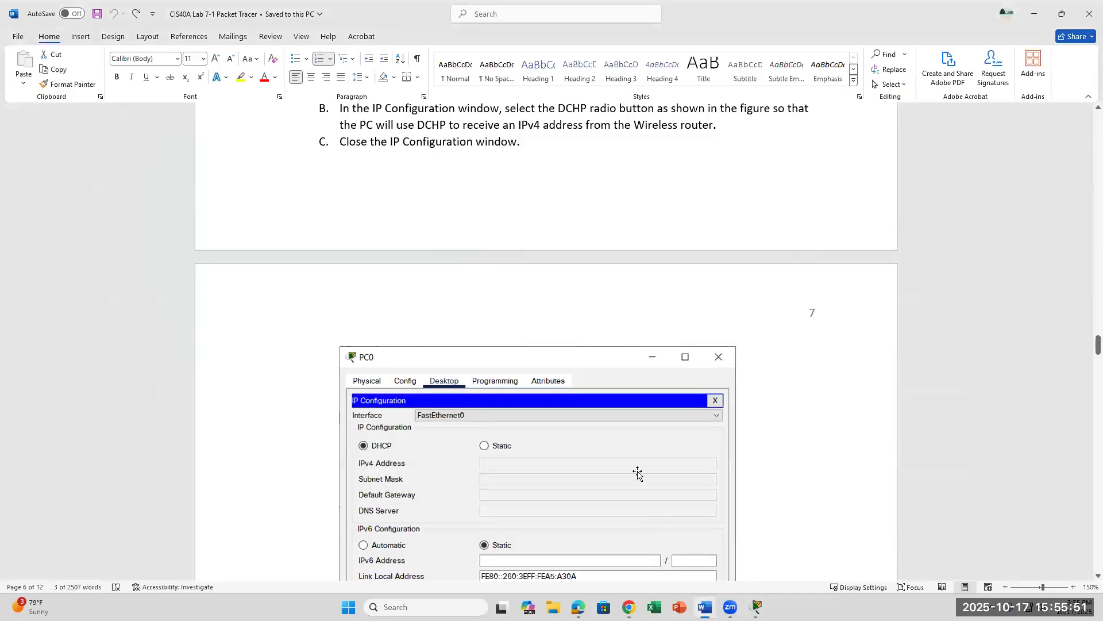
Step: Scroll the lab document down to page 8's Internet Cloud configuration steps
scroll(638, 472, "down", 10)
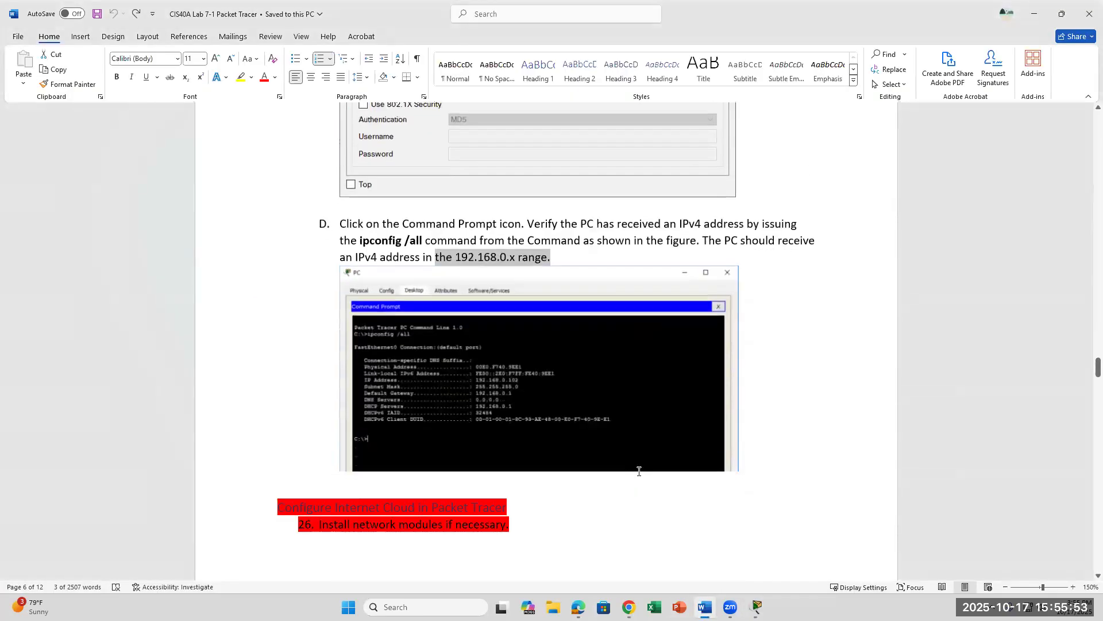
scroll(639, 471, "down", 3)
scroll(638, 474, "down", 2)
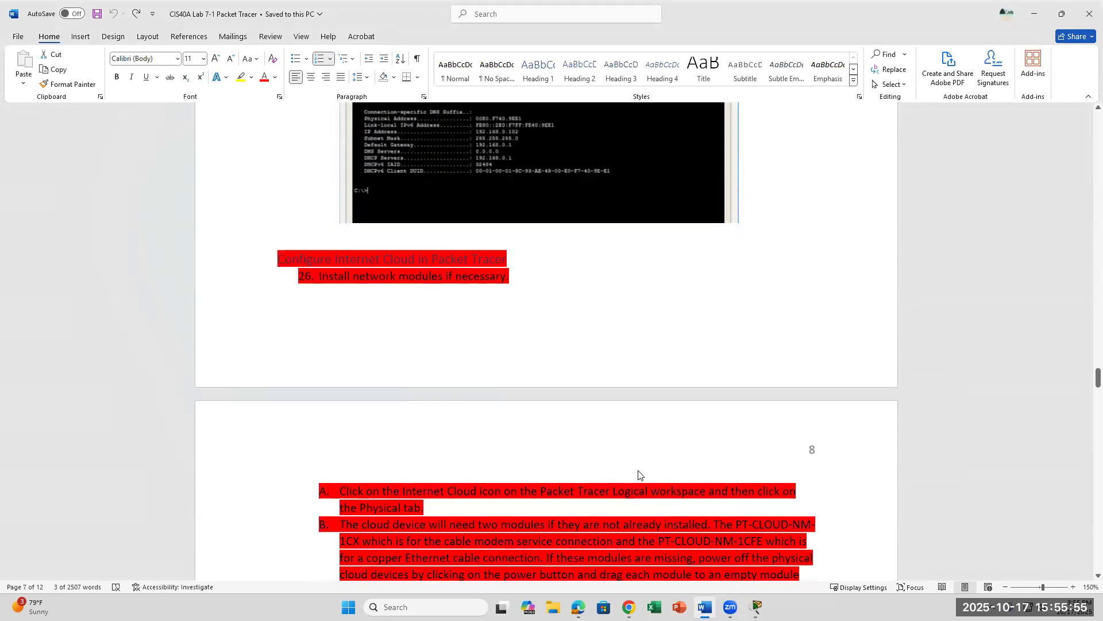
left_click(458, 379)
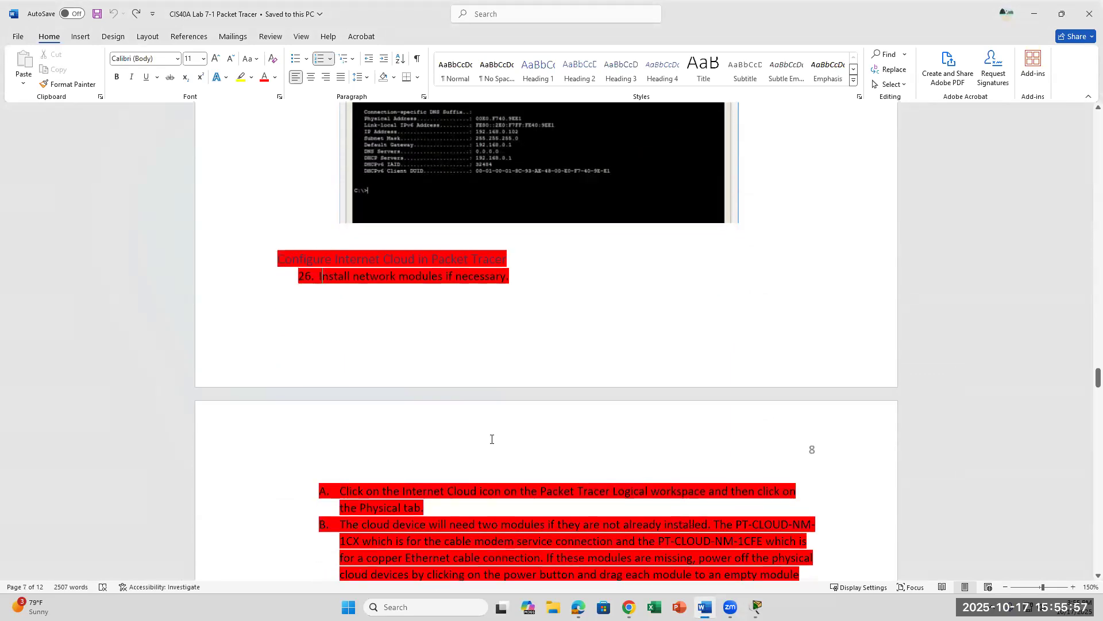
scroll(492, 440, "down", 5)
scroll(493, 441, "down", 7)
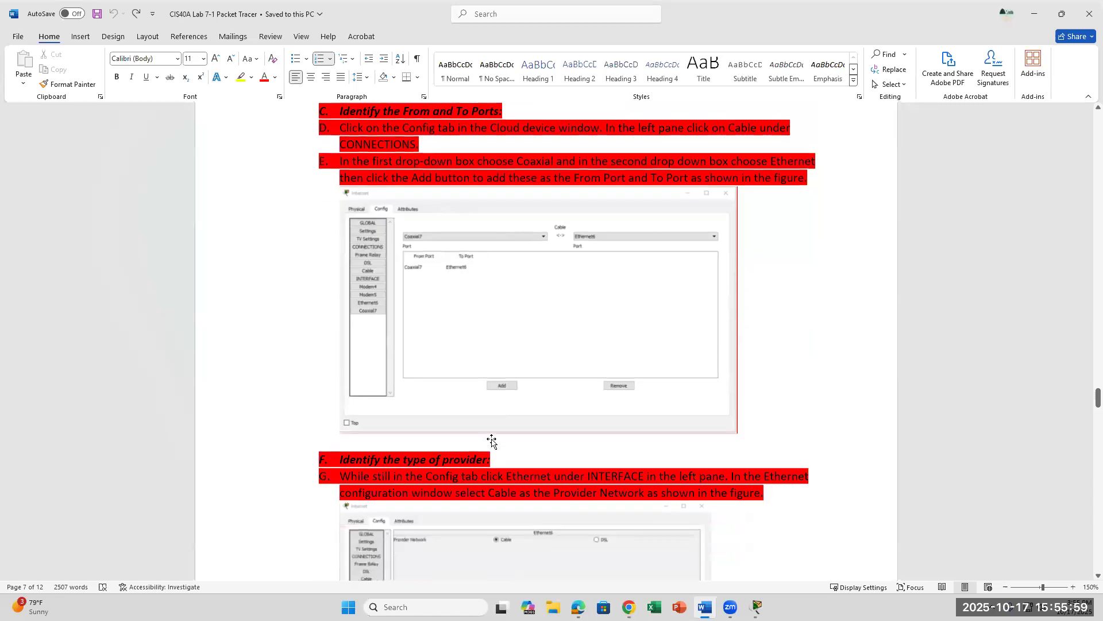
Step: Close PC0's device window and bring the Packet Tracer topology back to the front
left_click(757, 607)
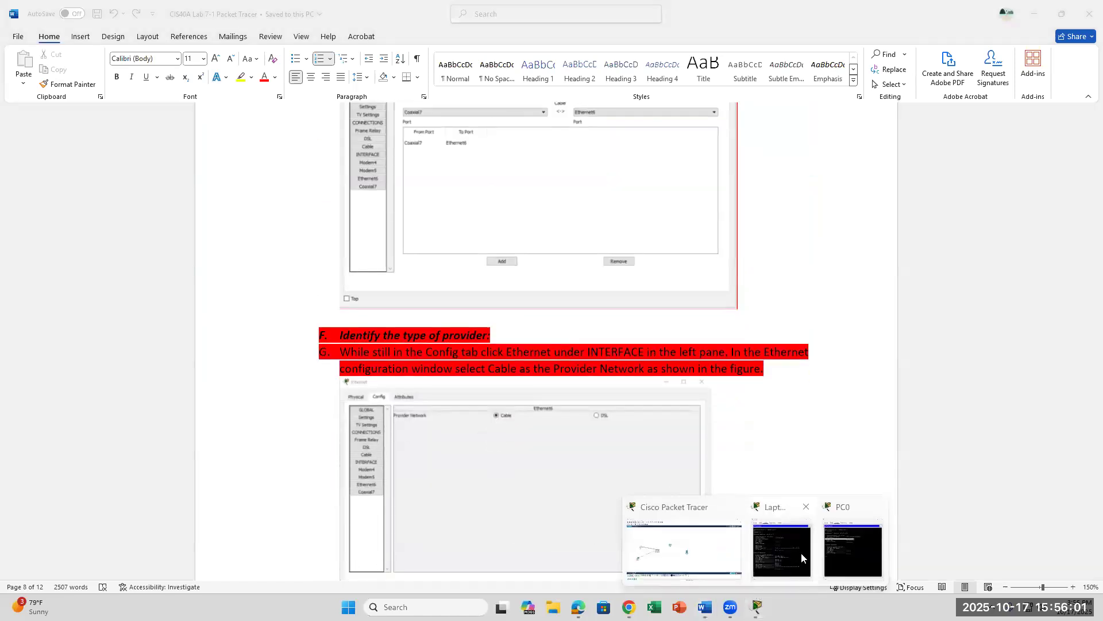
left_click(877, 506)
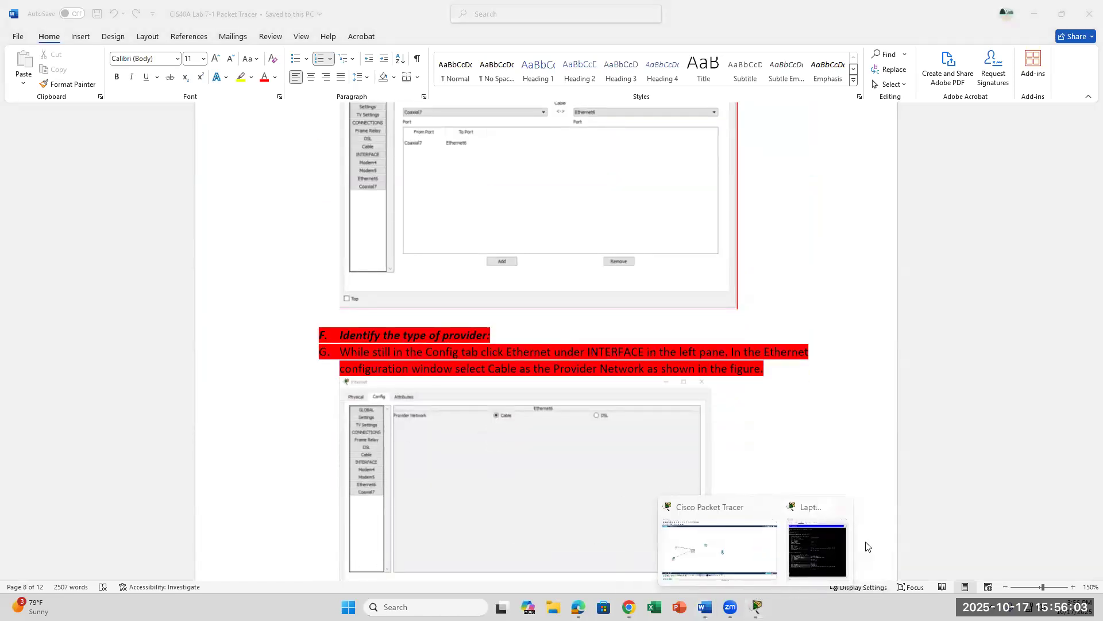
left_click(770, 548)
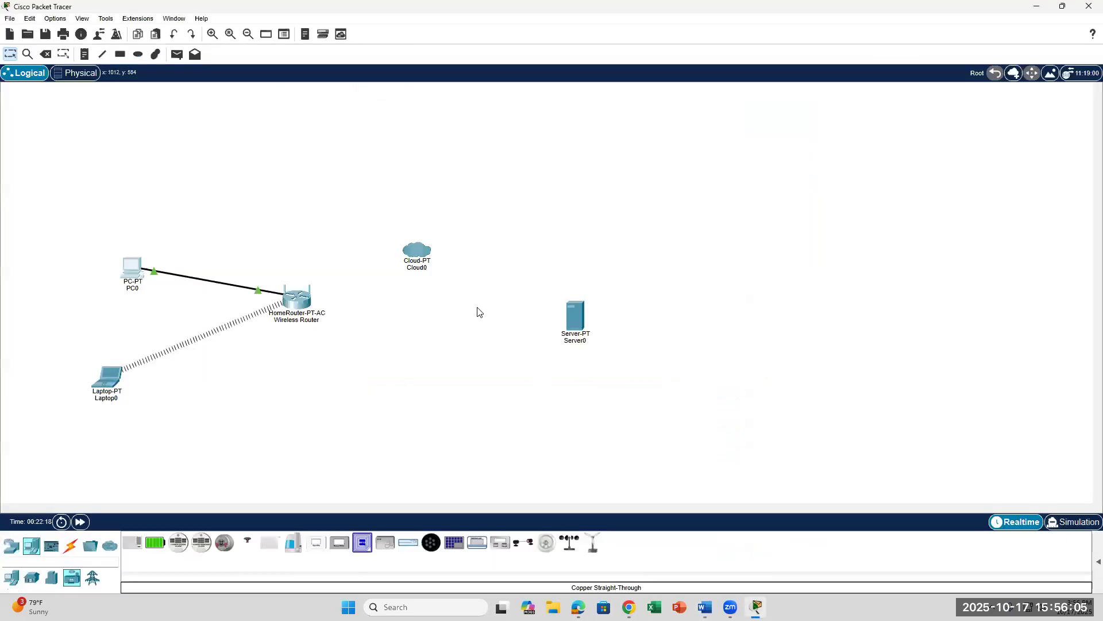
left_click(417, 252)
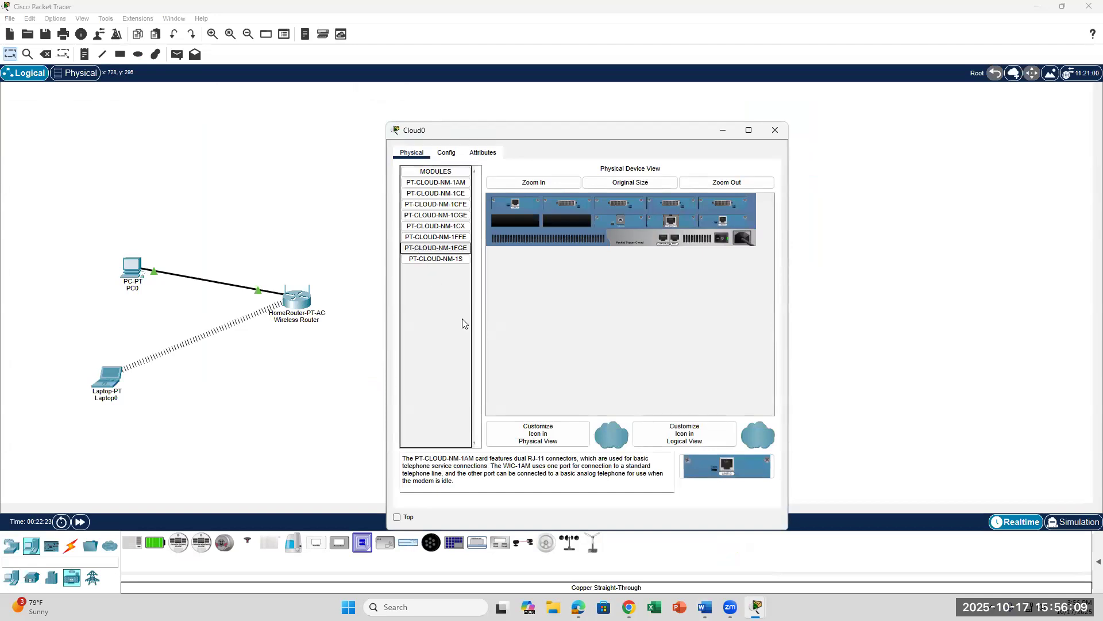
key("alt+Tab")
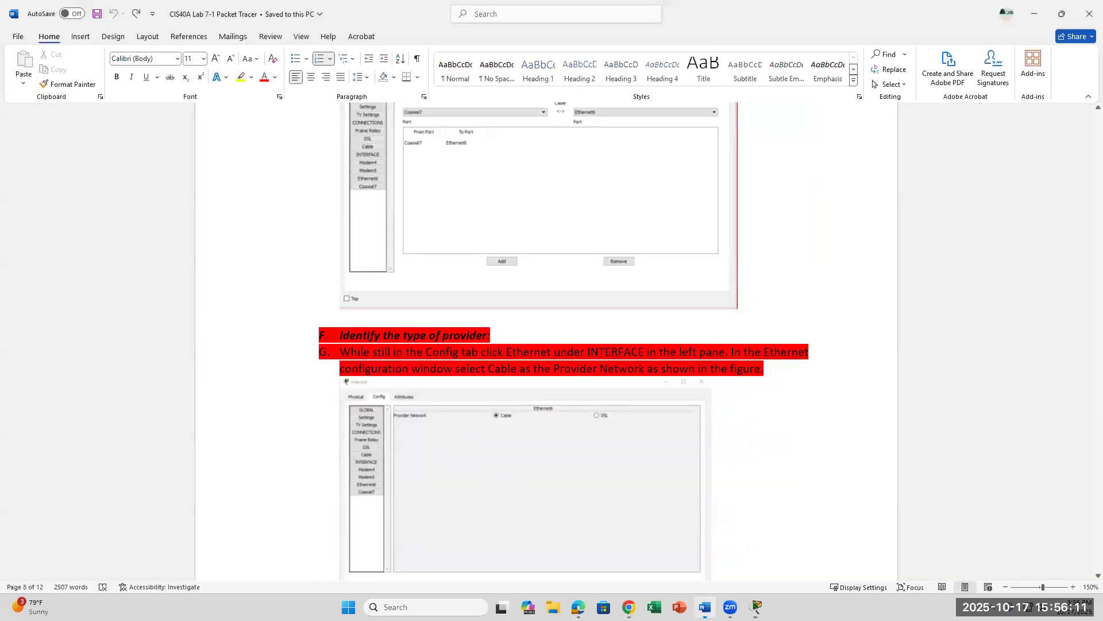
scroll(623, 490, "up", 2)
scroll(622, 490, "up", 3)
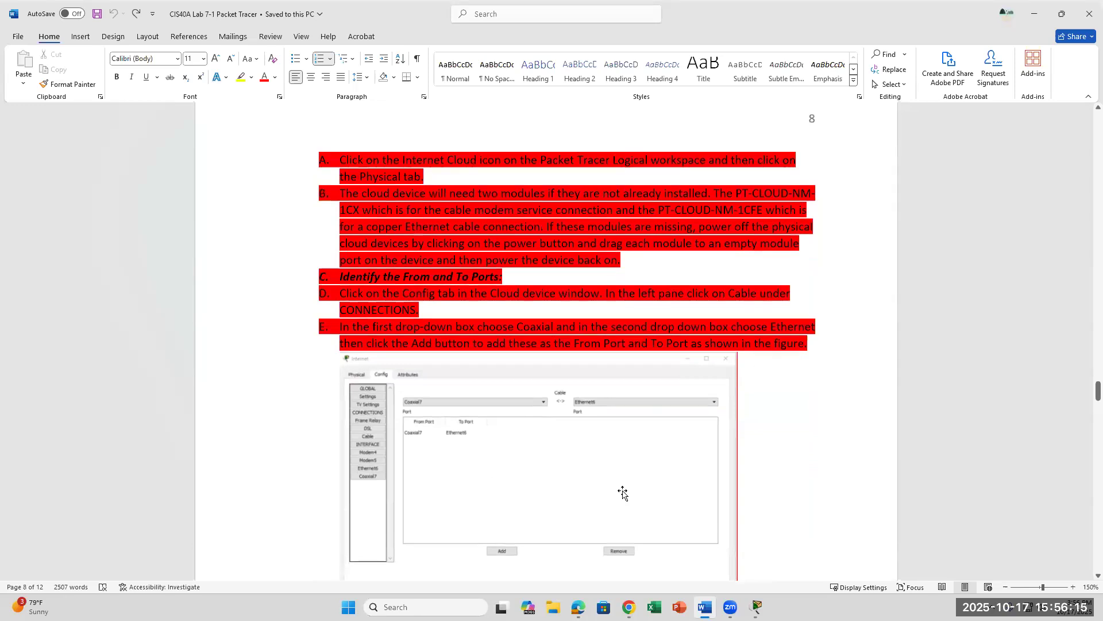
scroll(623, 493, "up", 1)
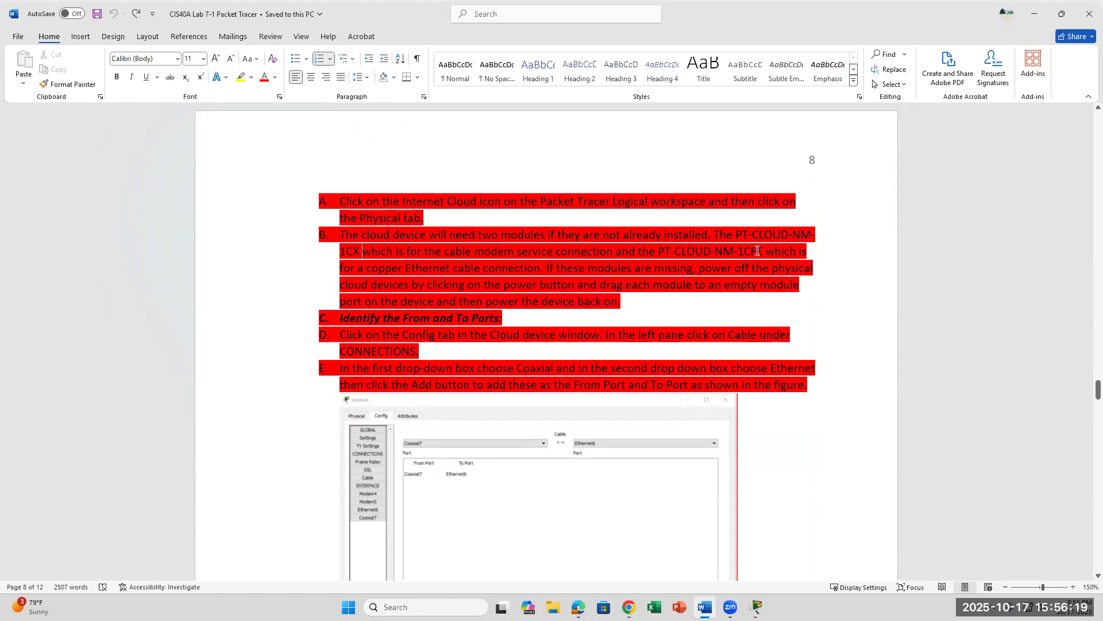
mouse_move(730, 607)
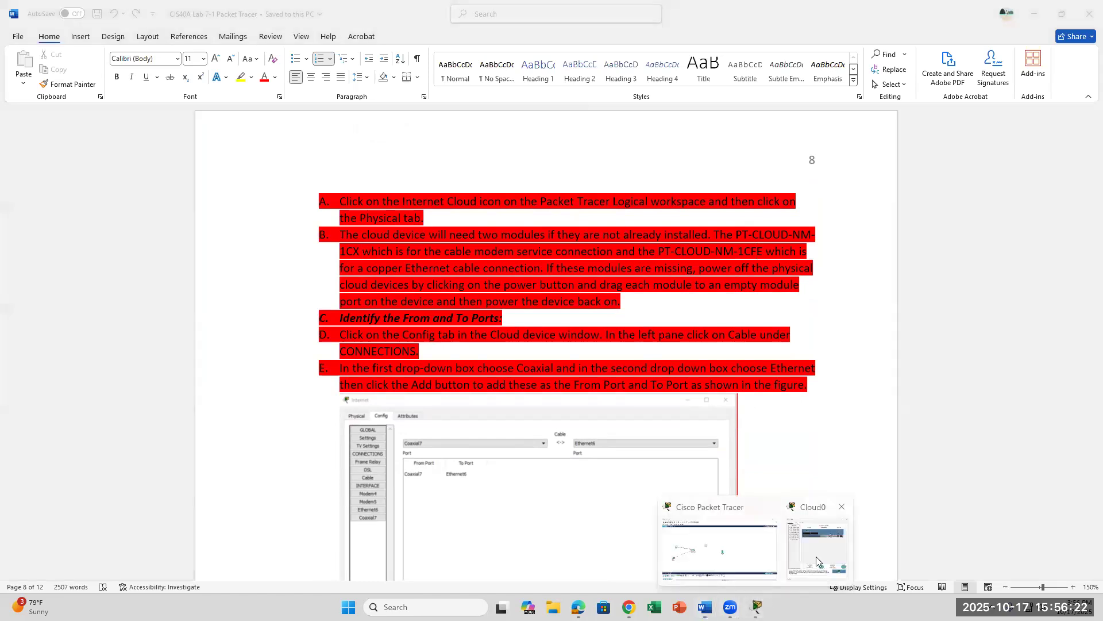
left_click(816, 557)
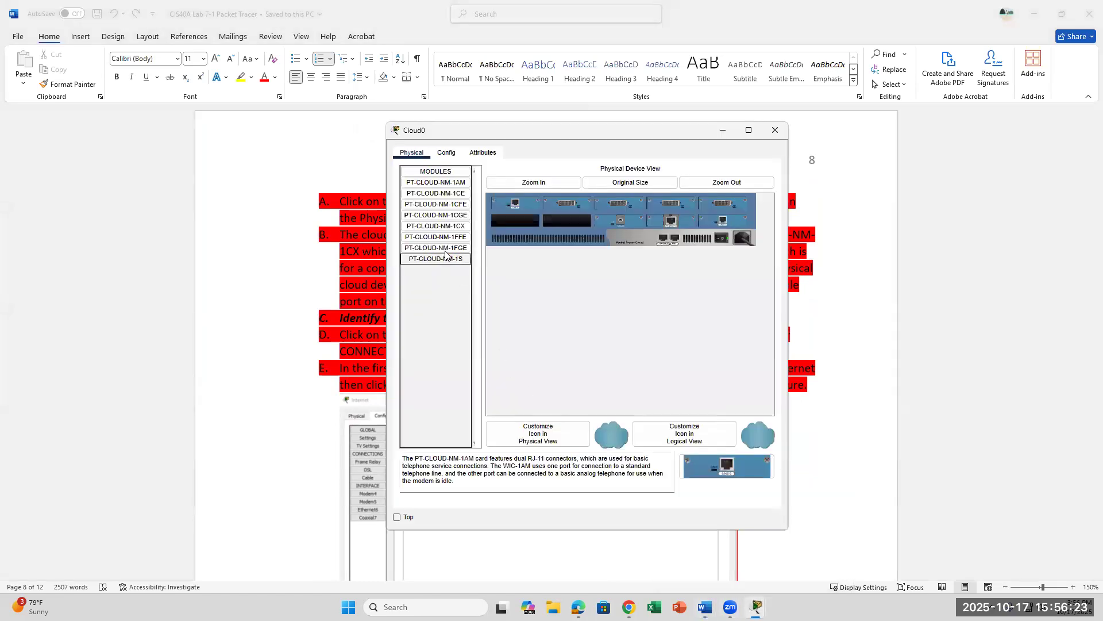
Step: Turn Cloud0's power off after the warning that modules cannot be added while powered on
left_click_drag(436, 226, 517, 224)
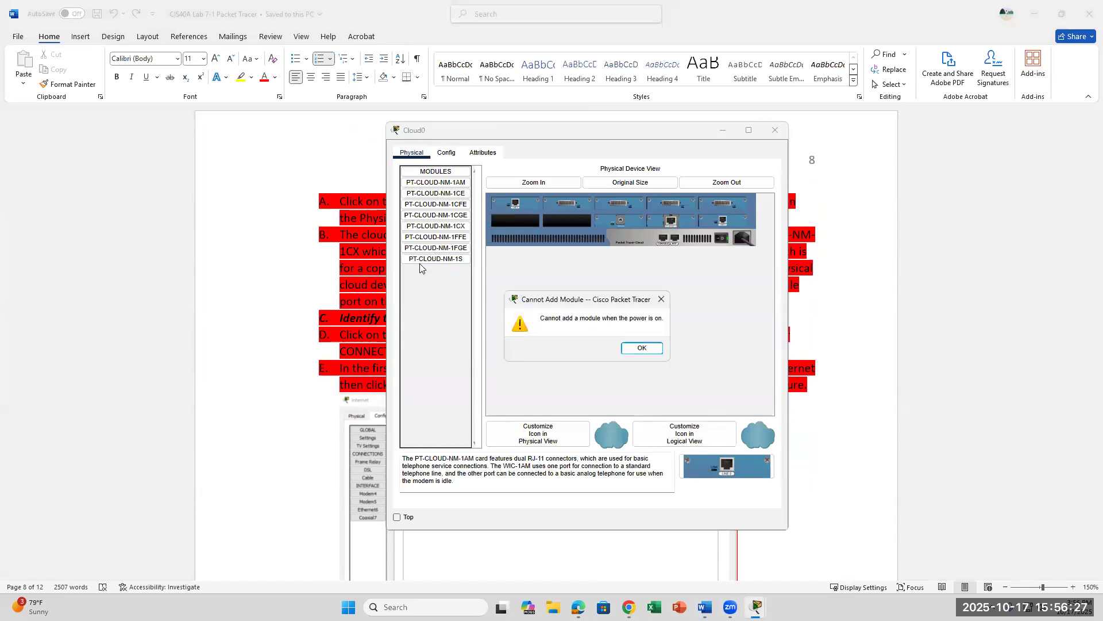
left_click(642, 349)
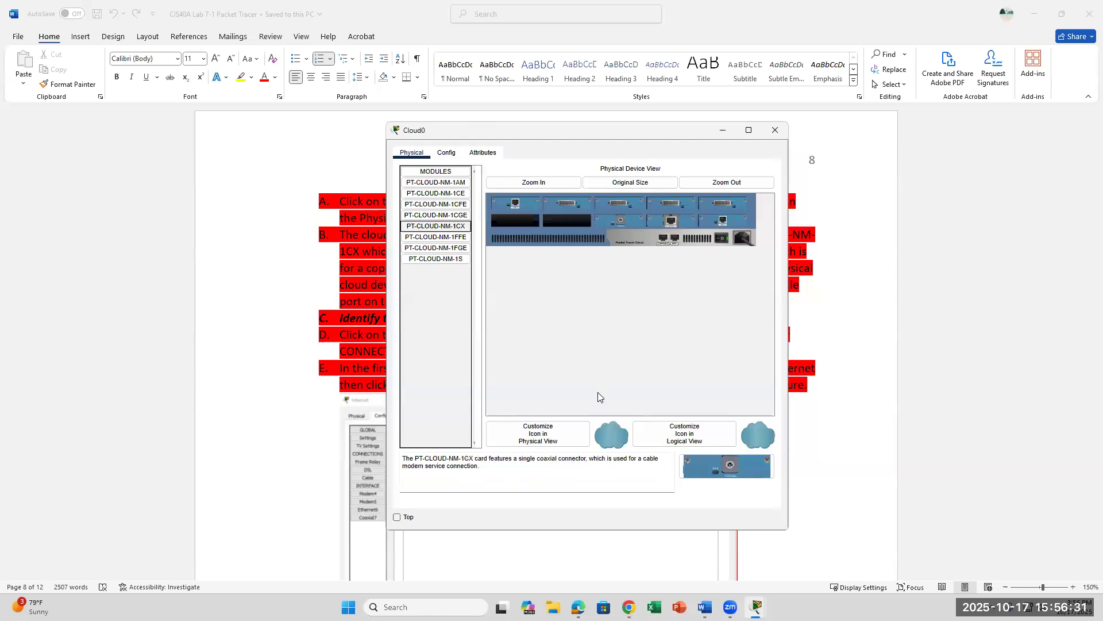
left_click(727, 240)
Step: Install the PT-CLOUD-NM-1CX module in Cloud0's empty slot and check the 1CFE card
left_click(447, 206)
left_click(437, 225)
left_click_drag(452, 228, 515, 223)
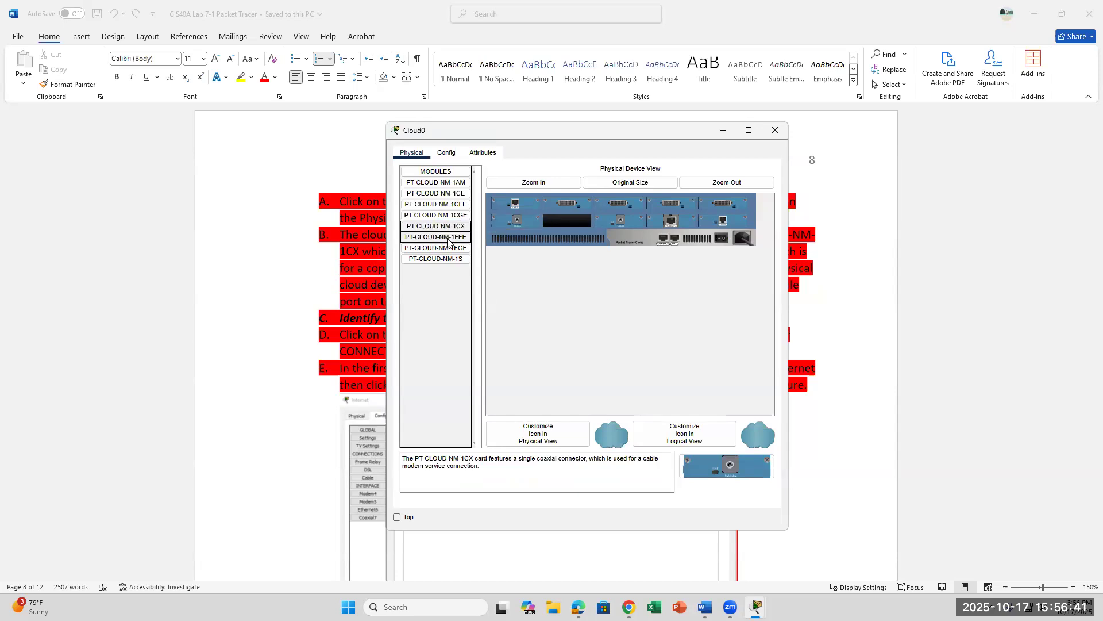
left_click(436, 236)
left_click_drag(450, 205, 631, 344)
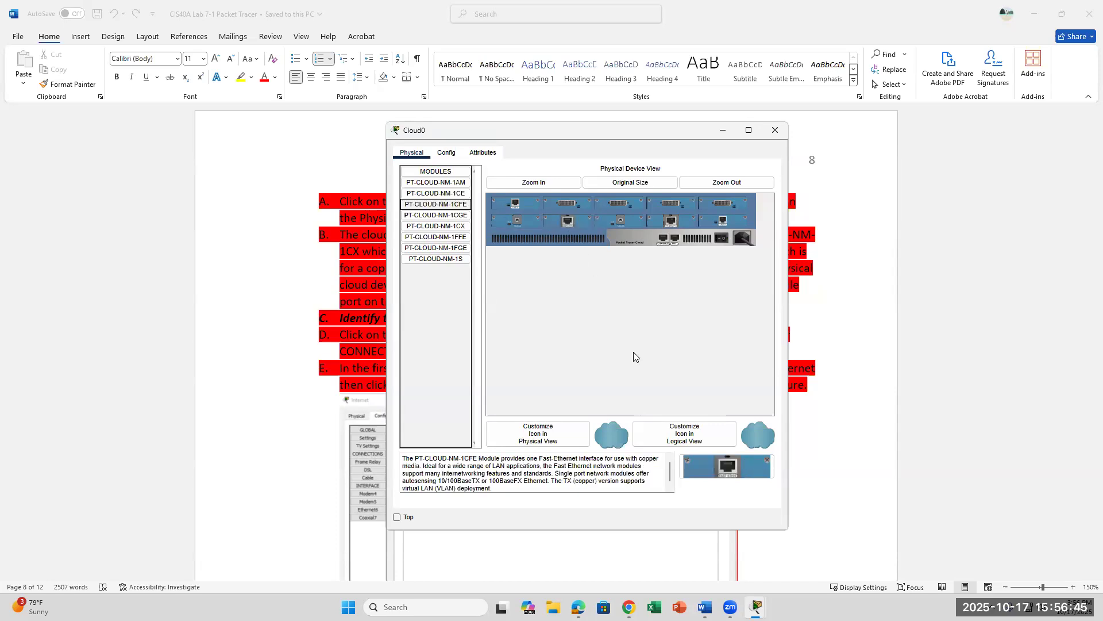
left_click(704, 607)
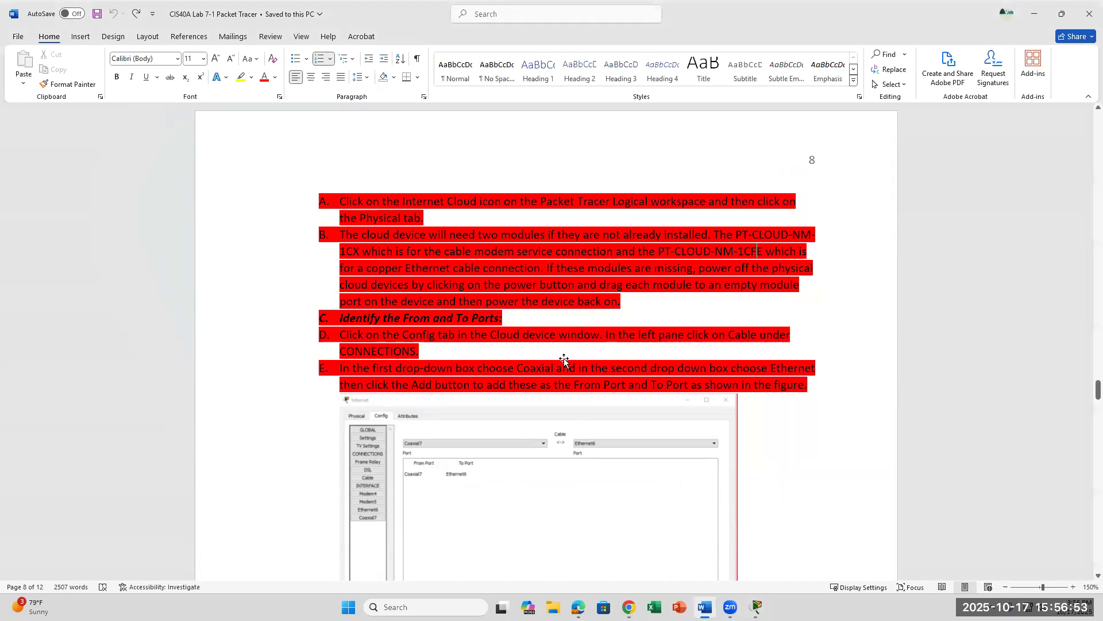
Step: Scroll the lab document to steps F and G about choosing Cable as the provider network
scroll(564, 360, "down", 3)
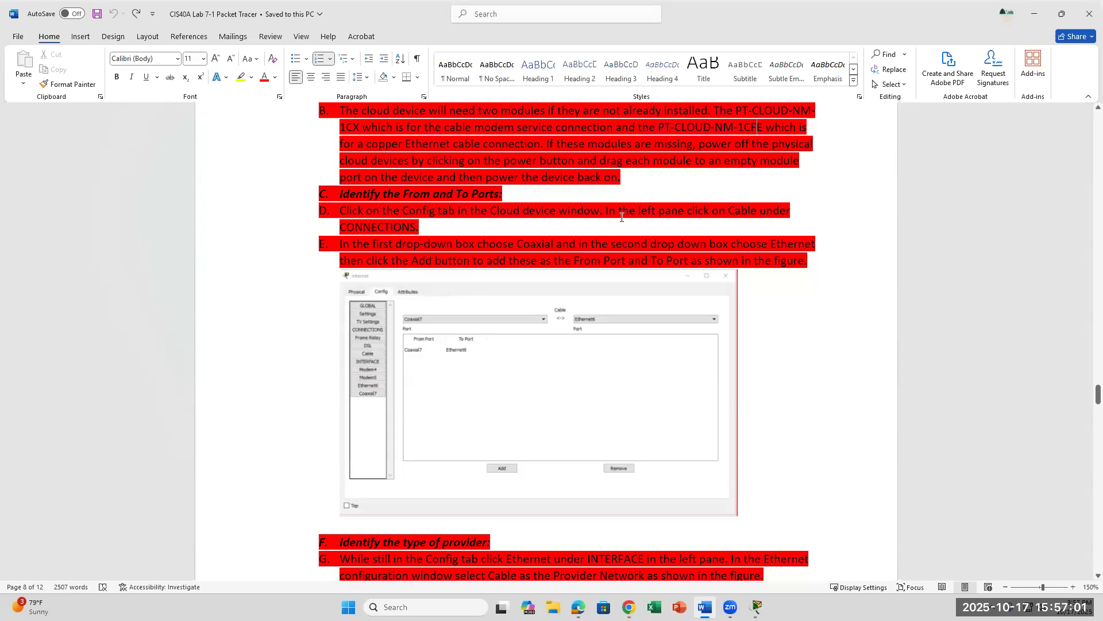
left_click(616, 255, "shift")
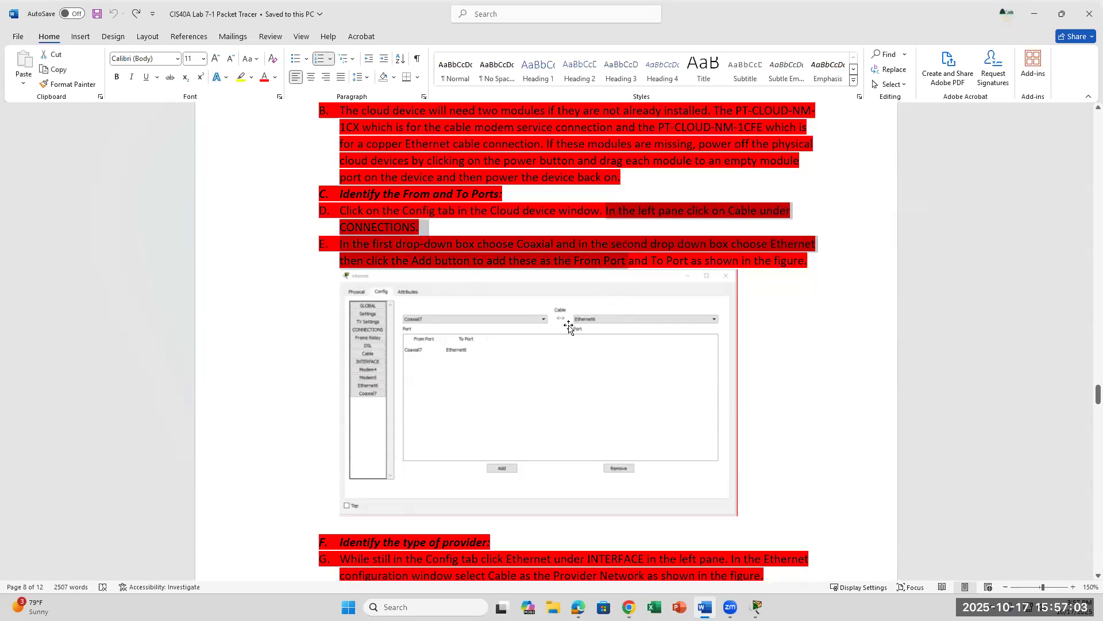
left_click(439, 231)
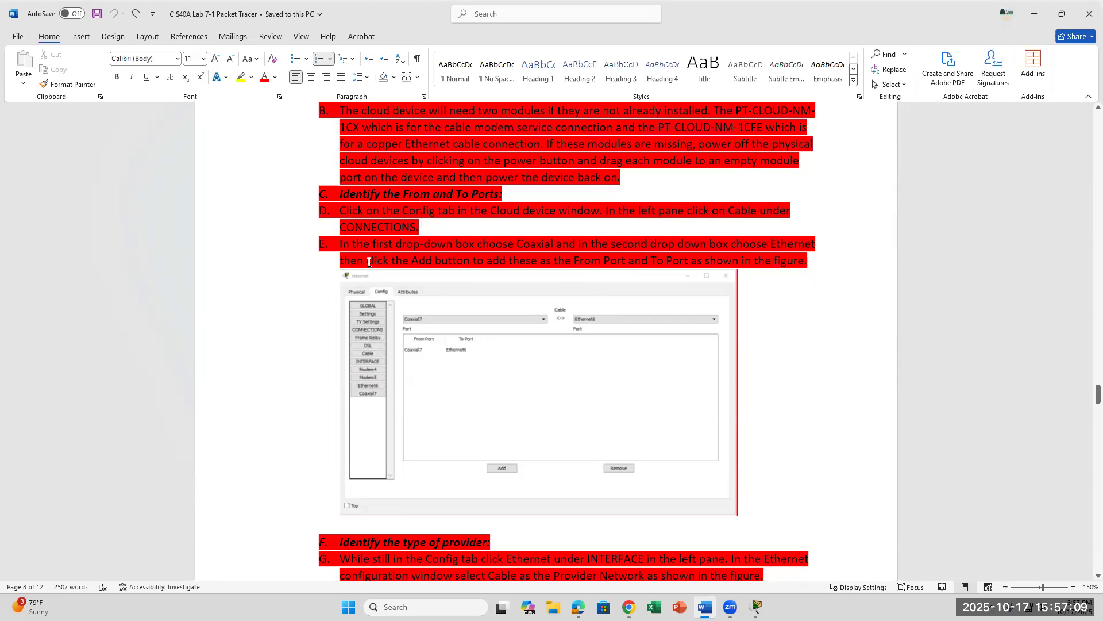
scroll(368, 264, "down", 2)
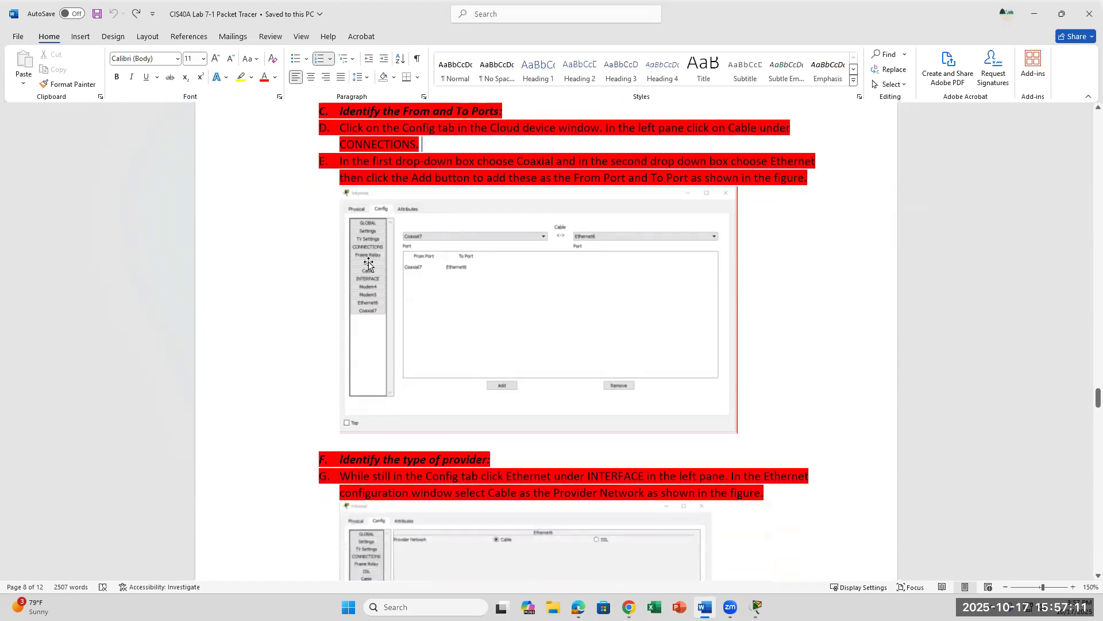
scroll(368, 265, "down", 4)
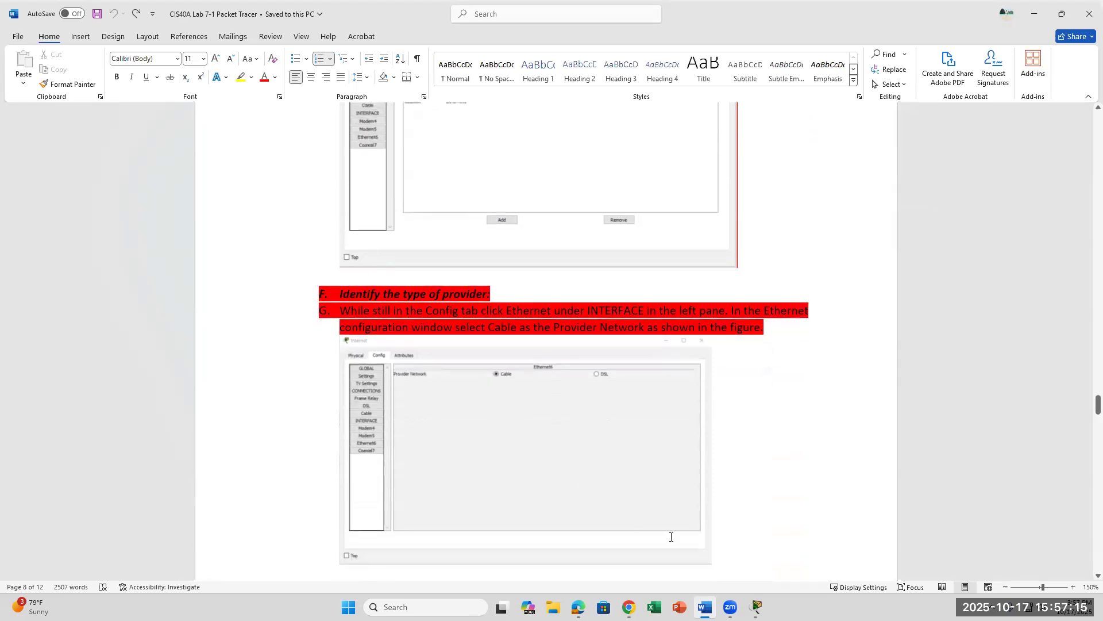
left_click(756, 607)
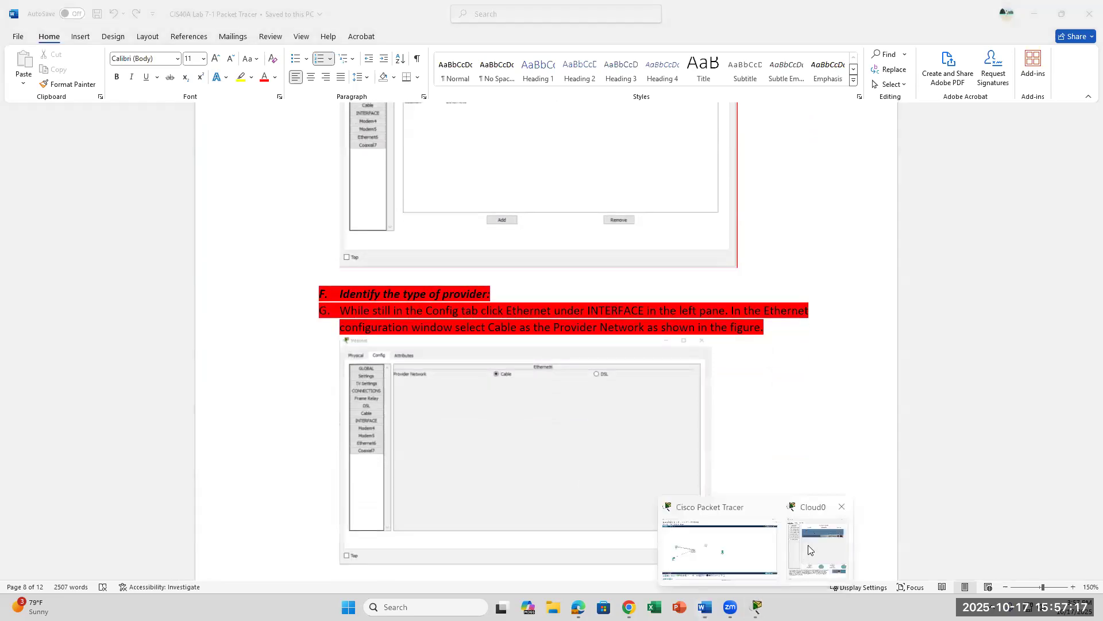
Step: Power Cloud0 back on and check its Coaxial7 interface settings
left_click(800, 560)
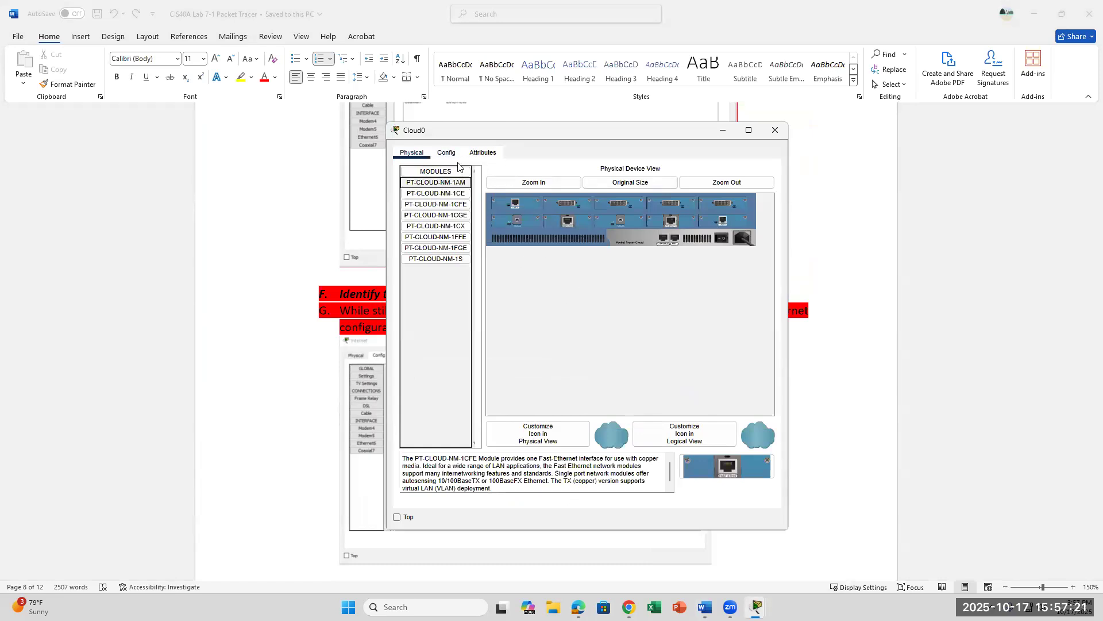
left_click(446, 152)
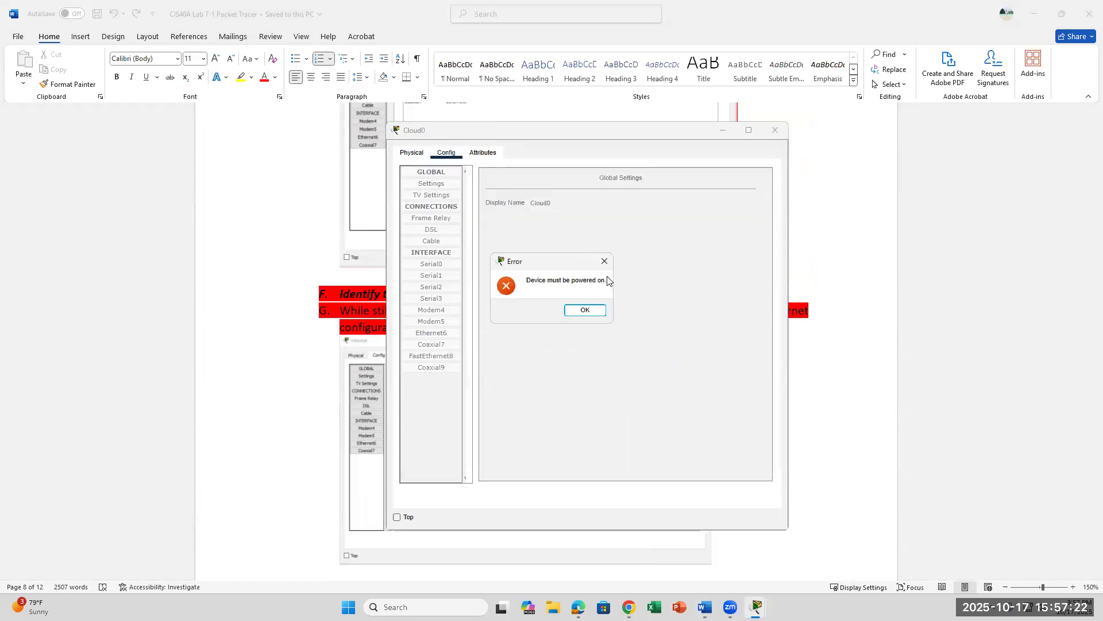
left_click(587, 311)
left_click(722, 237)
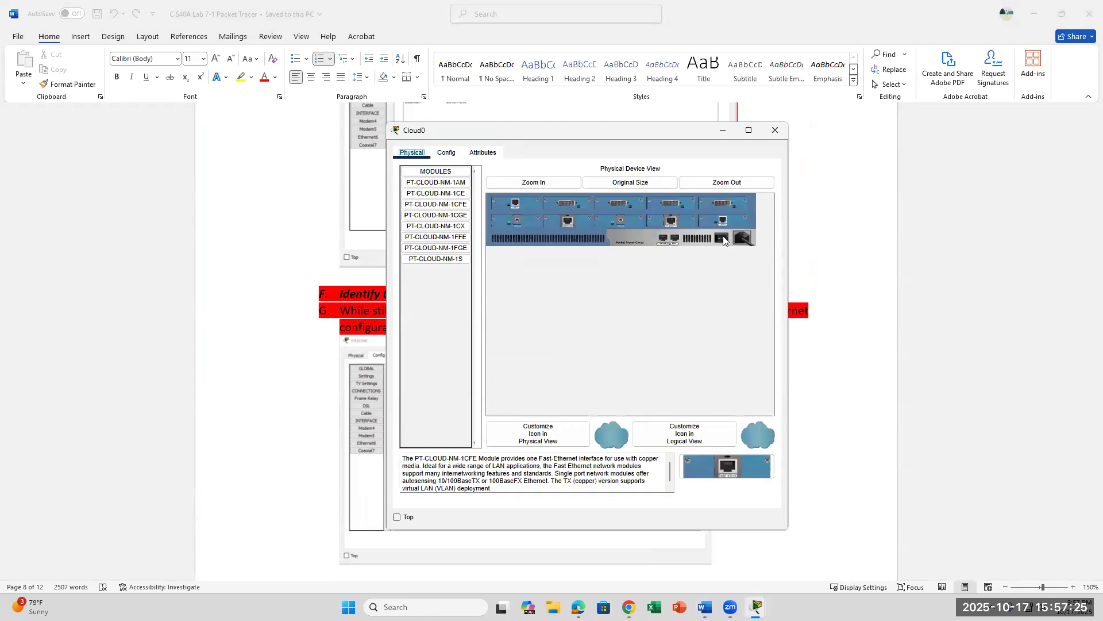
left_click(445, 154)
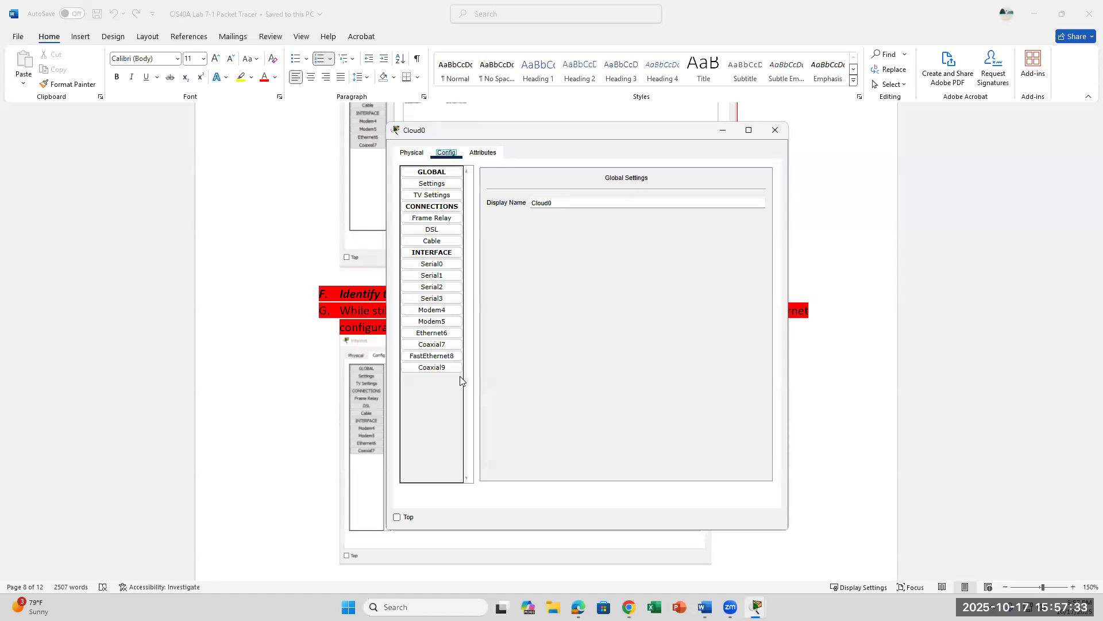
left_click(444, 346)
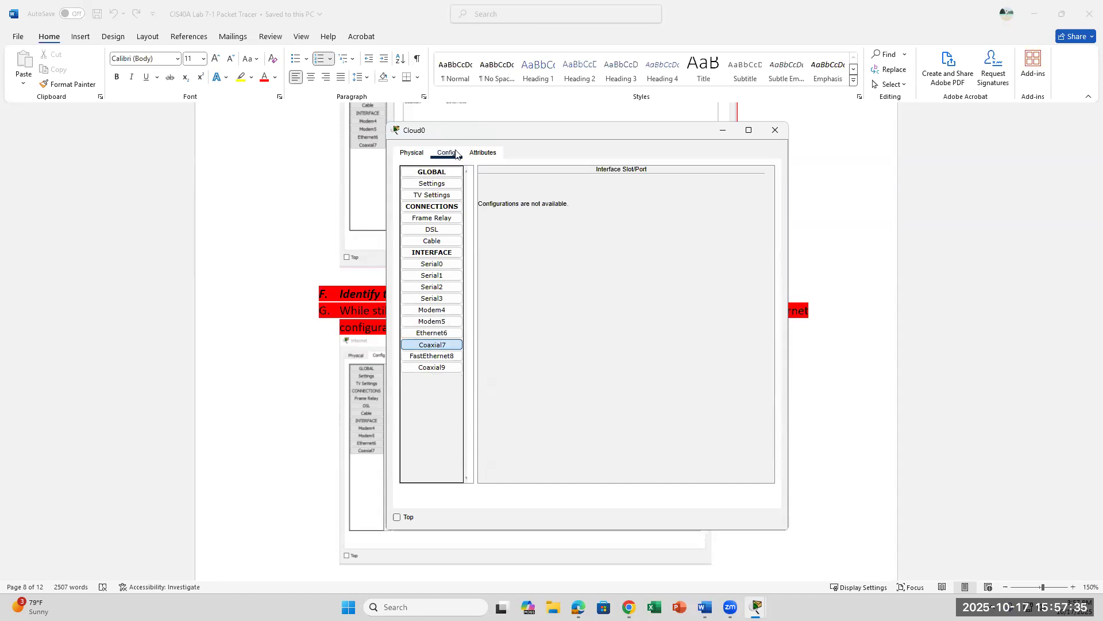
Step: Return to the main Packet Tracer workspace showing Cloud0 and Server0
left_click(411, 153)
left_click(311, 425)
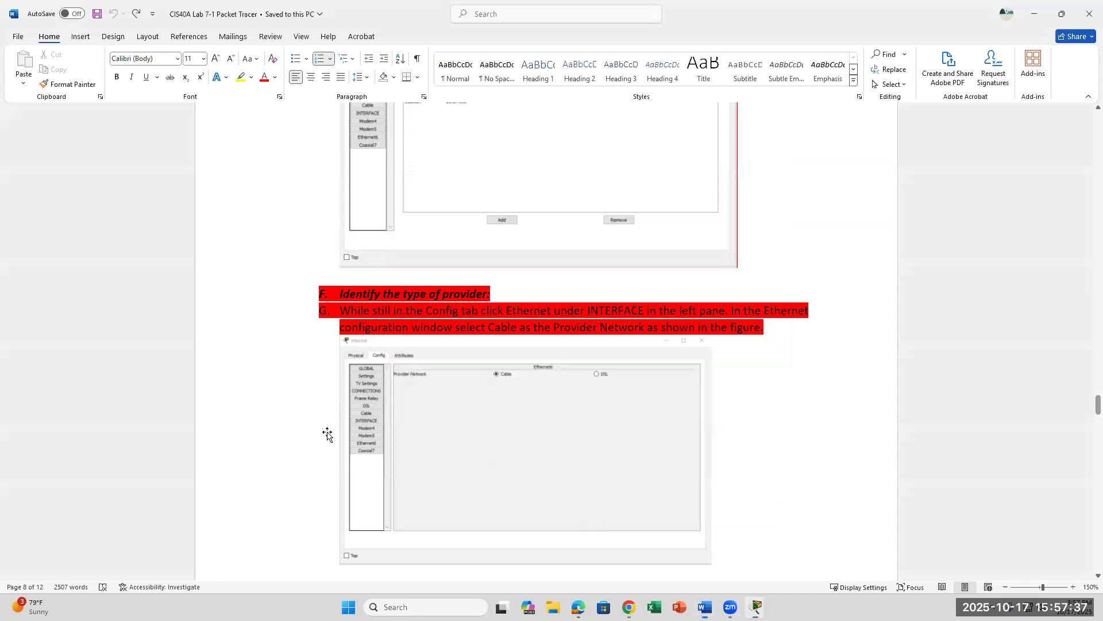
mouse_move(757, 608)
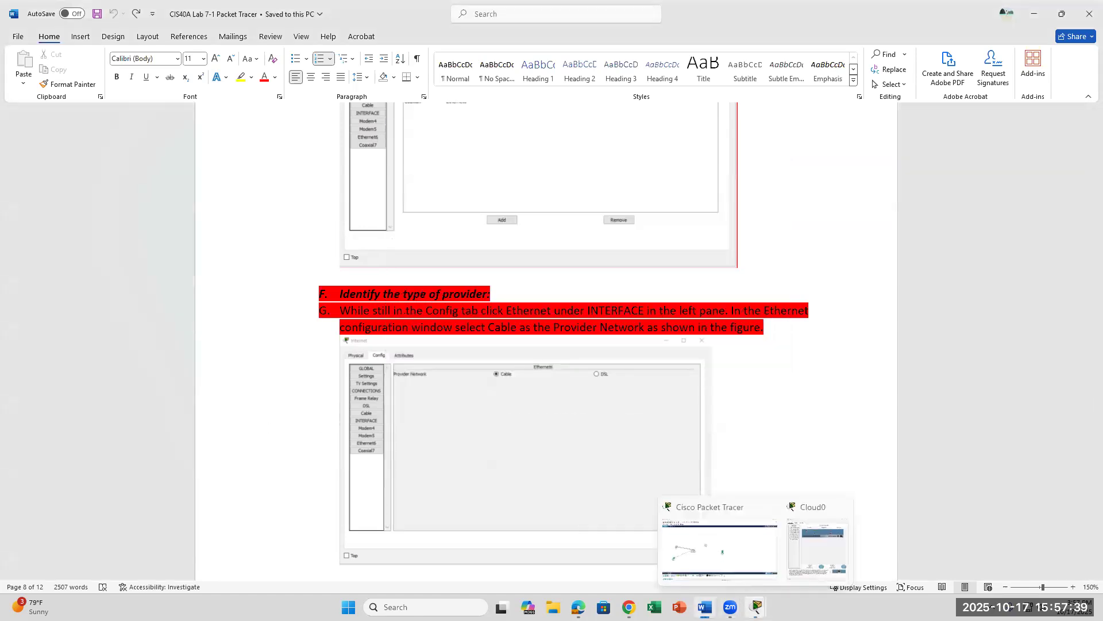
left_click(756, 606)
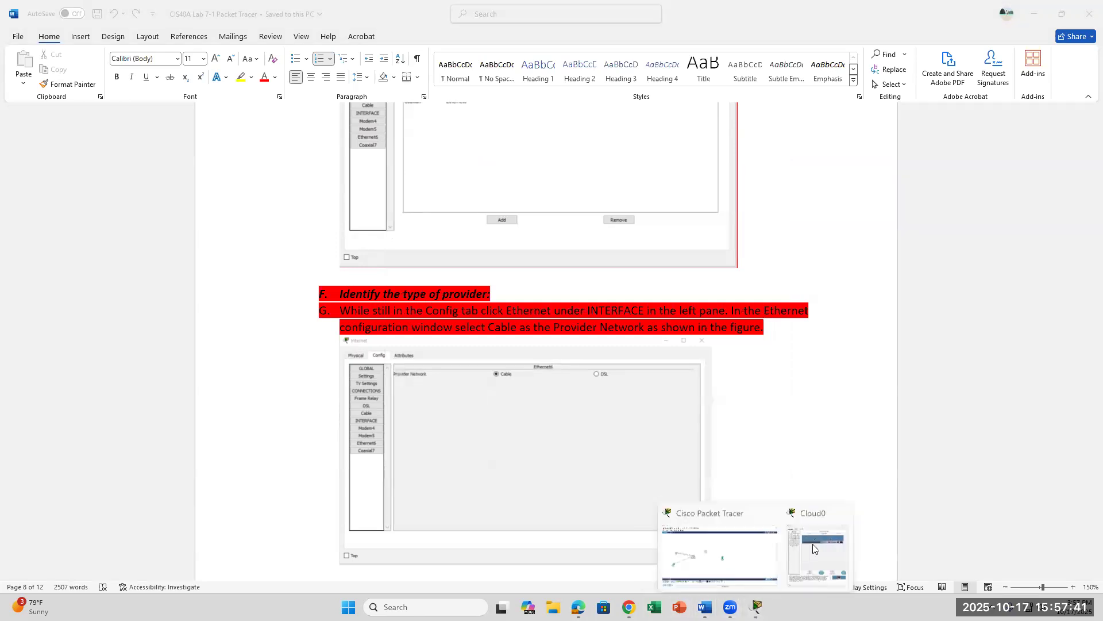
left_click(708, 538)
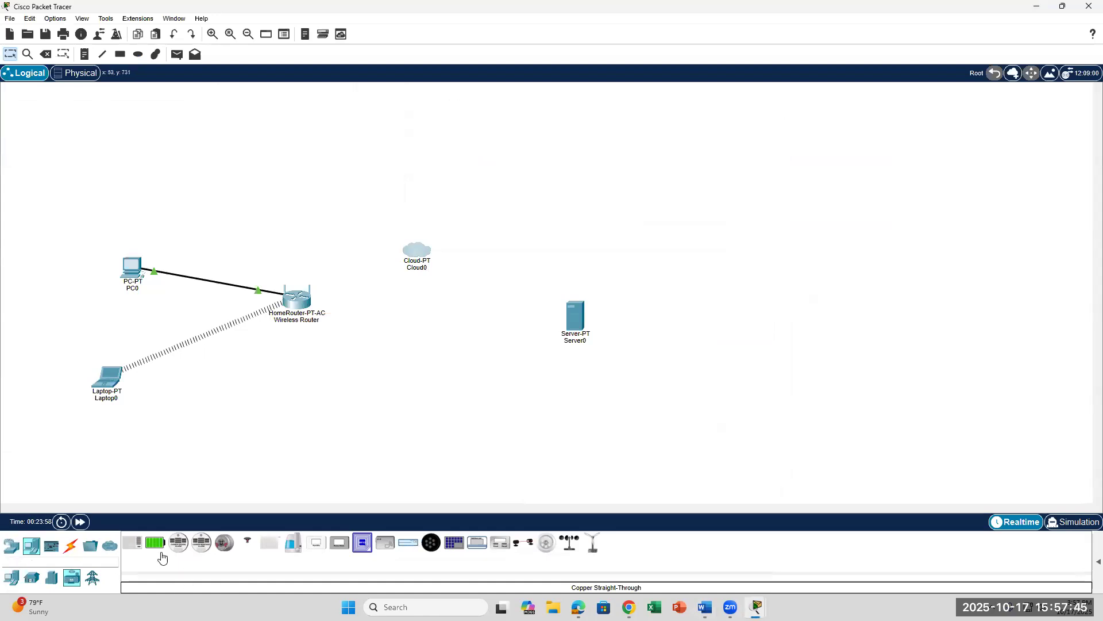
Step: Browse the available cable types in Connections and recheck the lab instructions
left_click(70, 546)
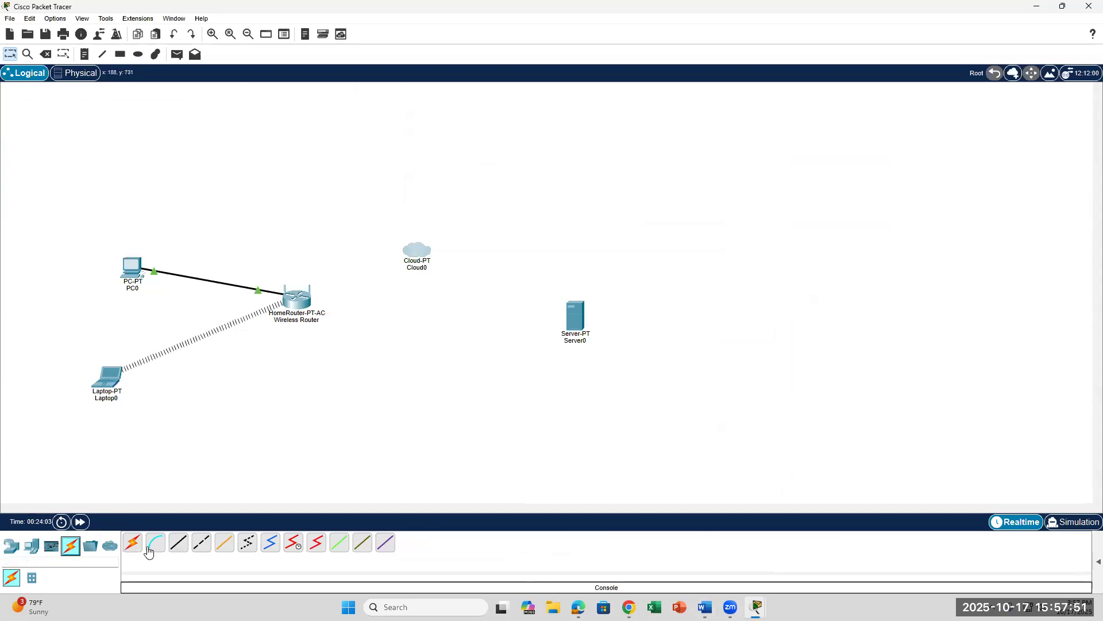
left_click(178, 543)
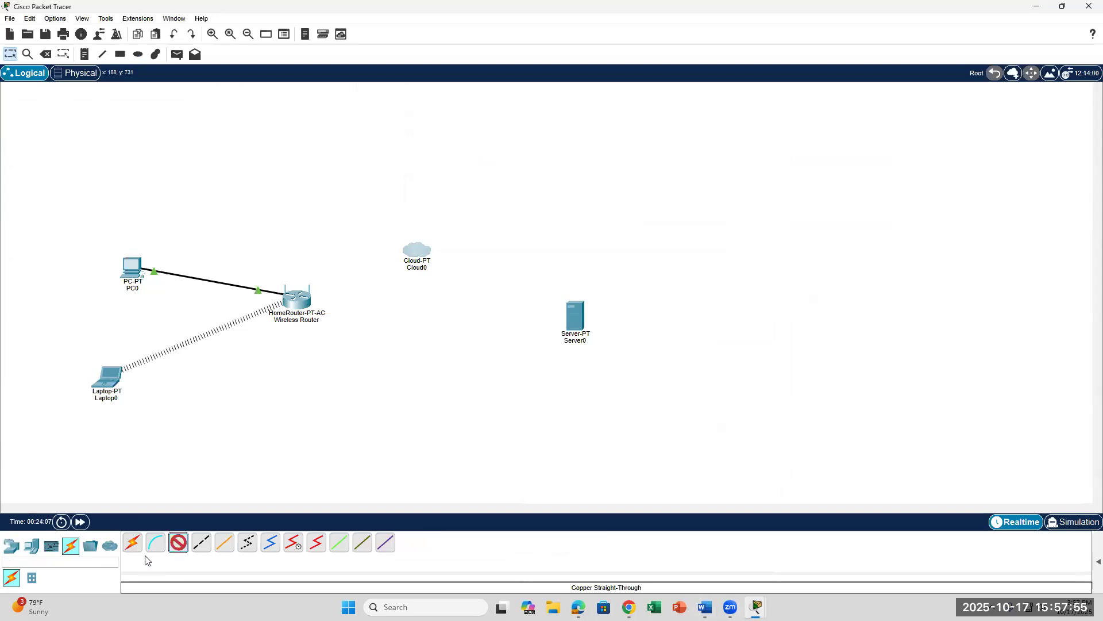
left_click(156, 544)
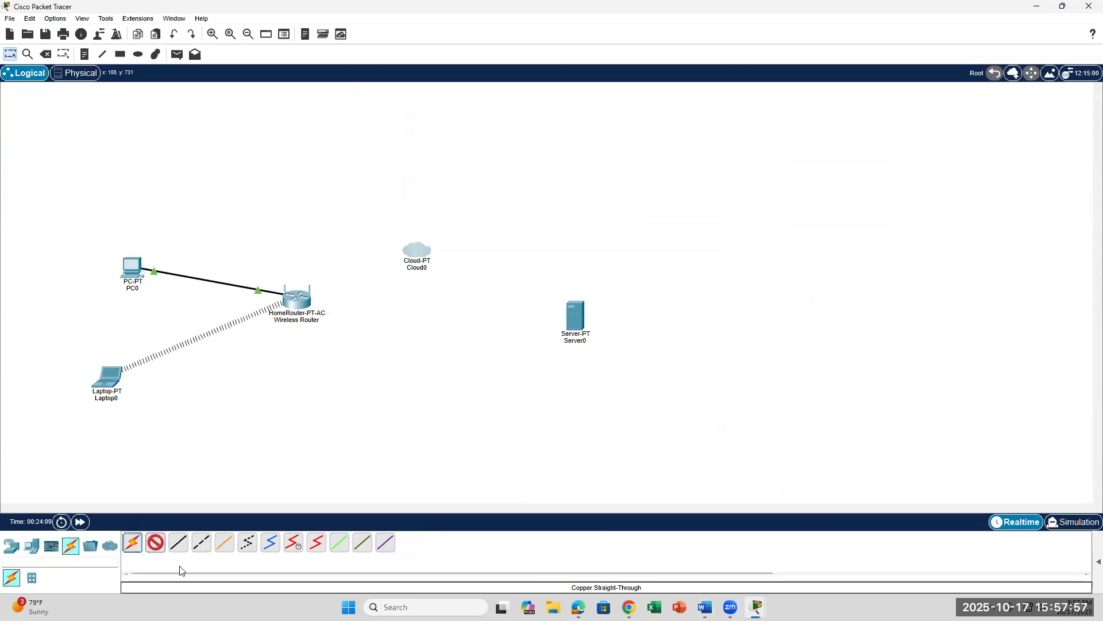
left_click(134, 546)
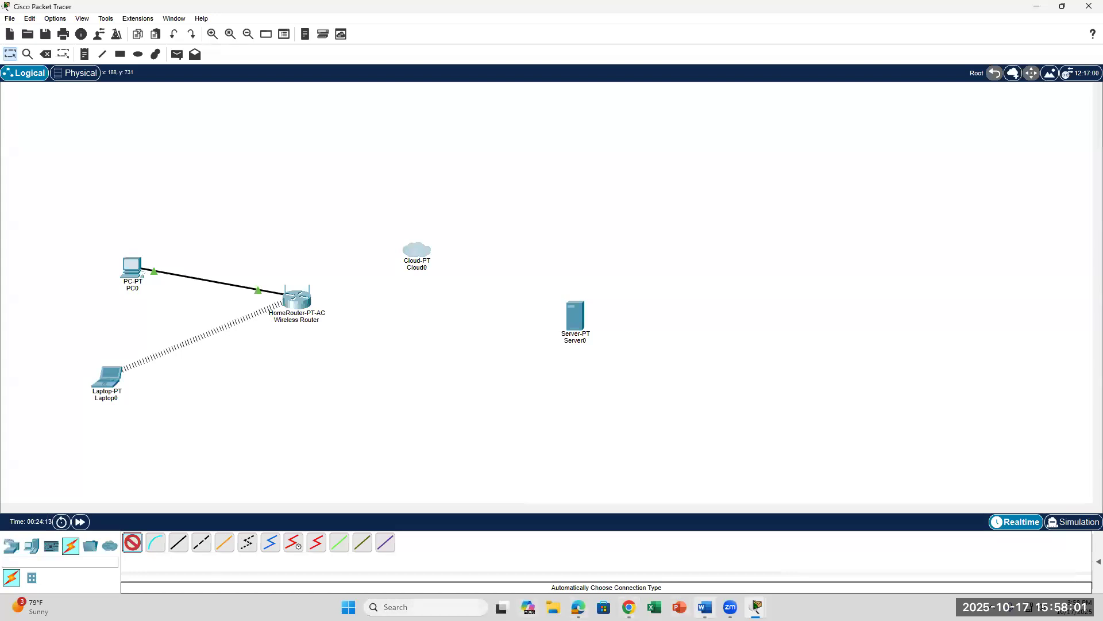
left_click(705, 607)
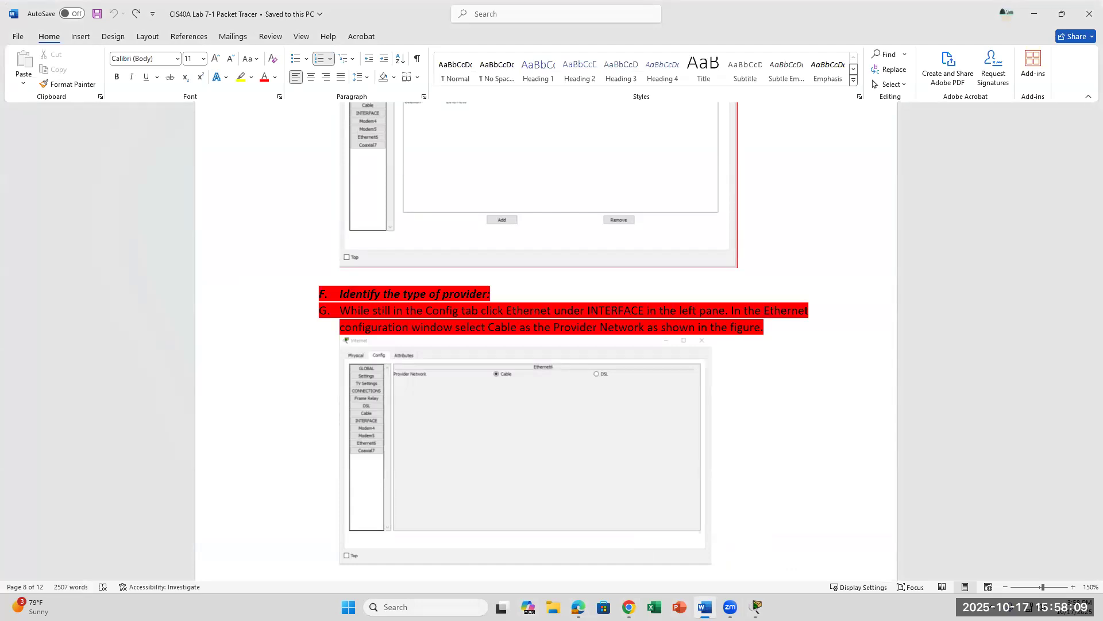
key("alt+Tab")
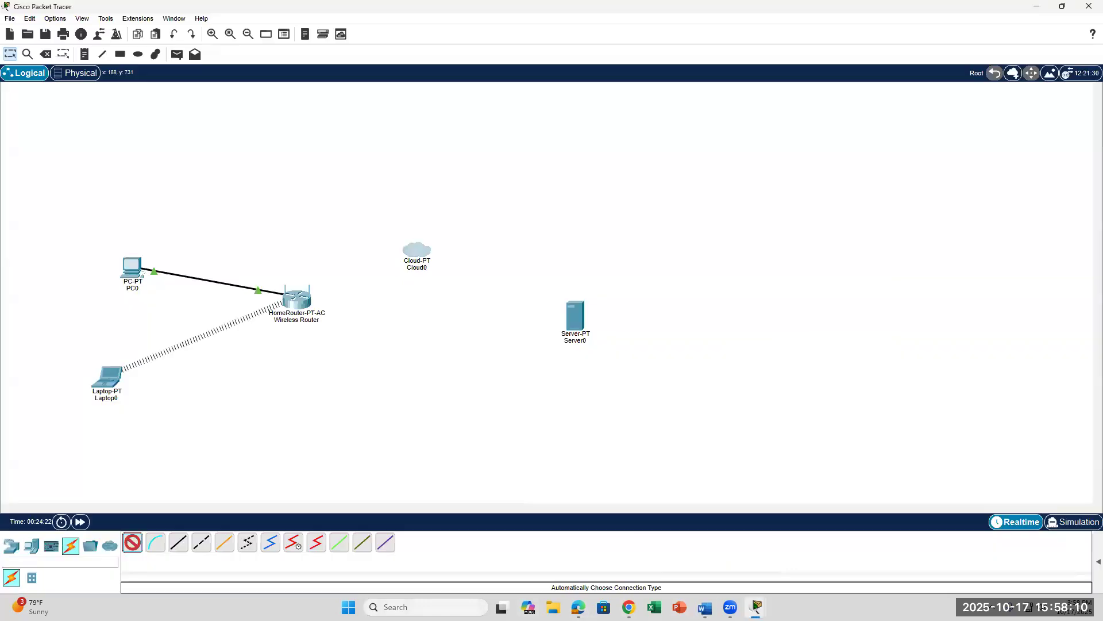
Step: Attempt a copper straight-through cable to Cloud0's Coaxial7 port and dismiss the resulting error
left_click(180, 540)
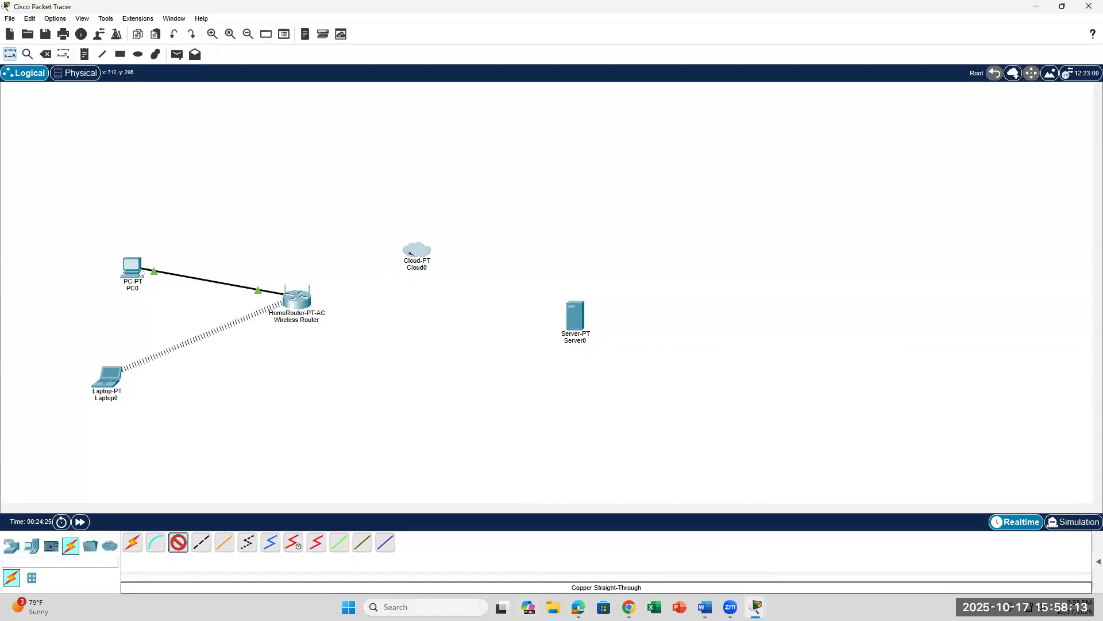
left_click(411, 253)
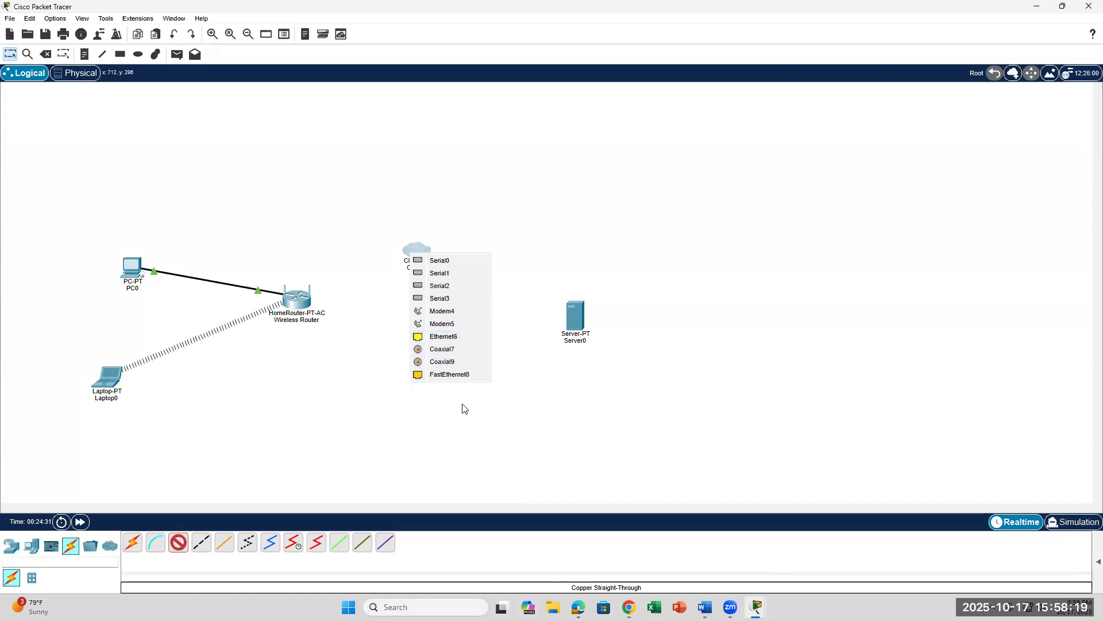
left_click(462, 428)
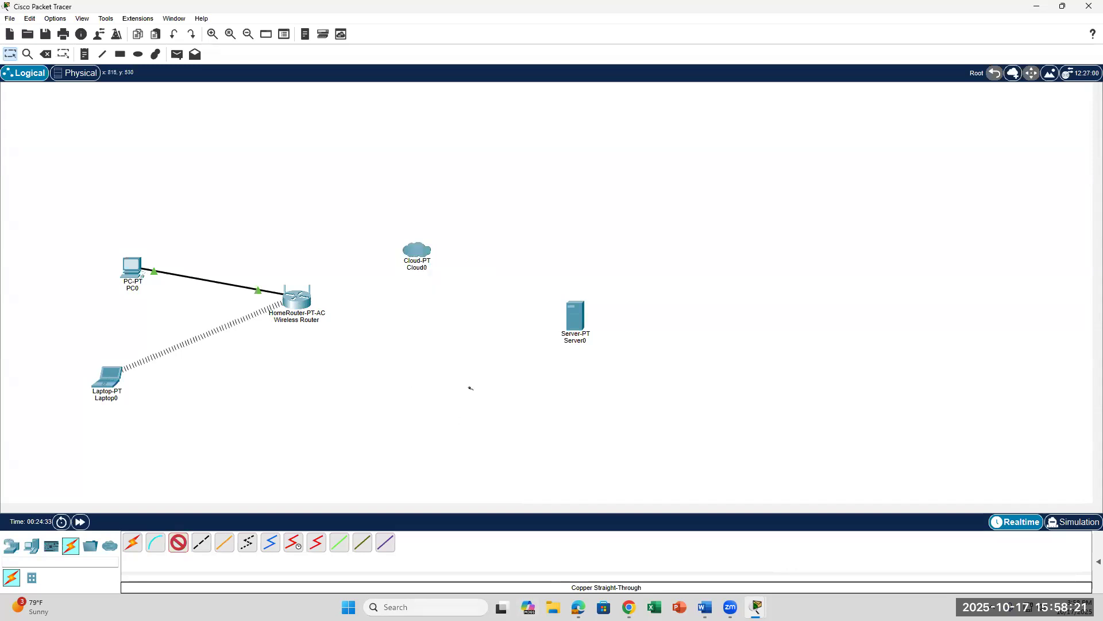
left_click(421, 252)
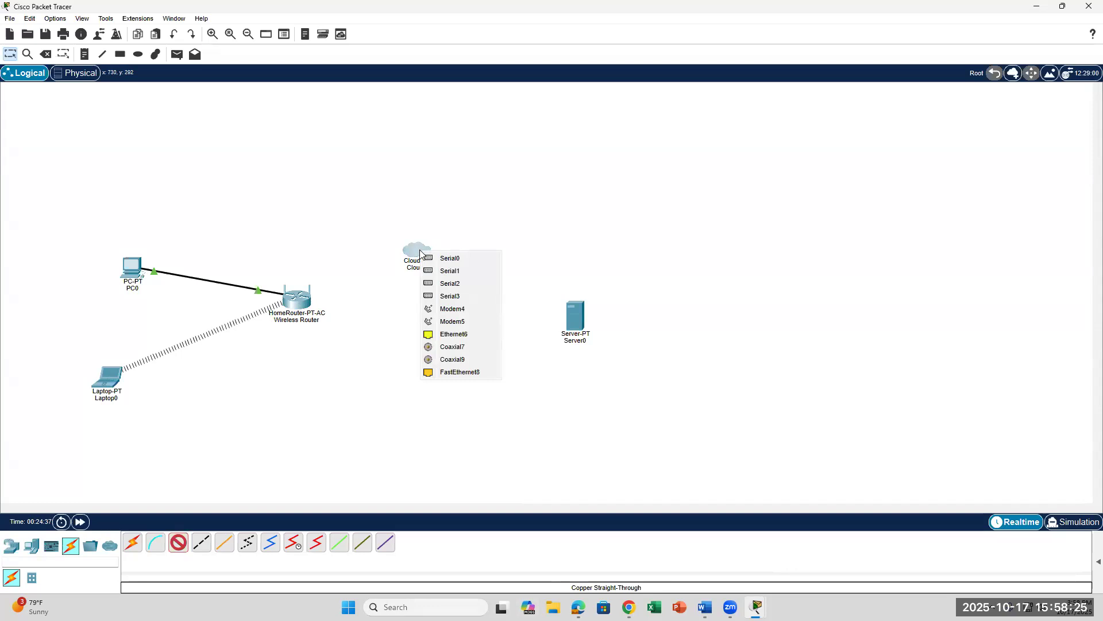
left_click(456, 348)
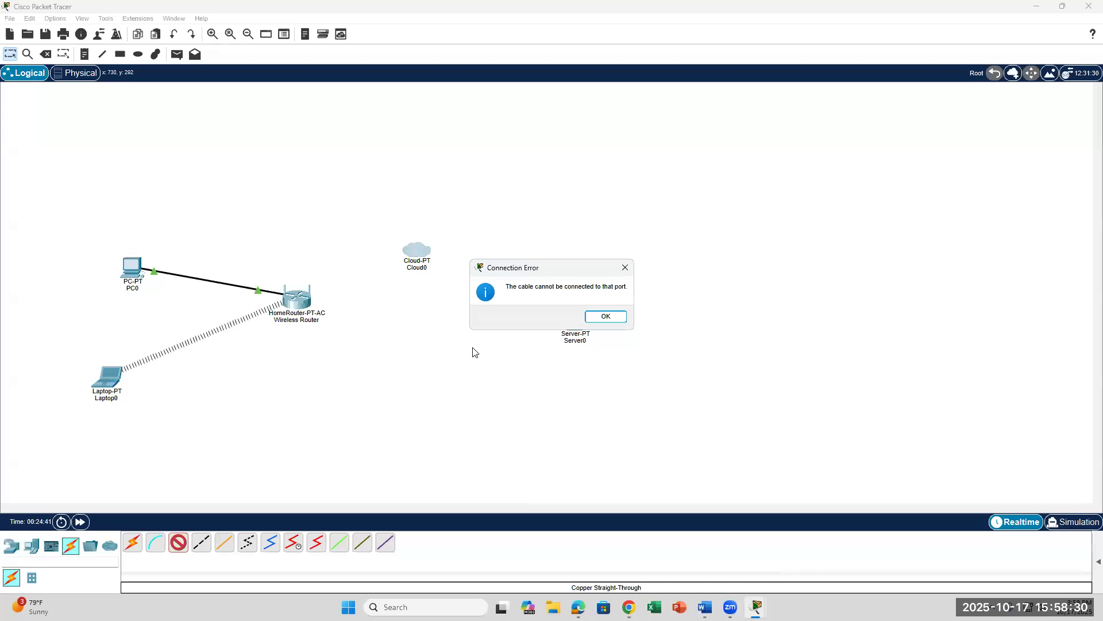
left_click(606, 317)
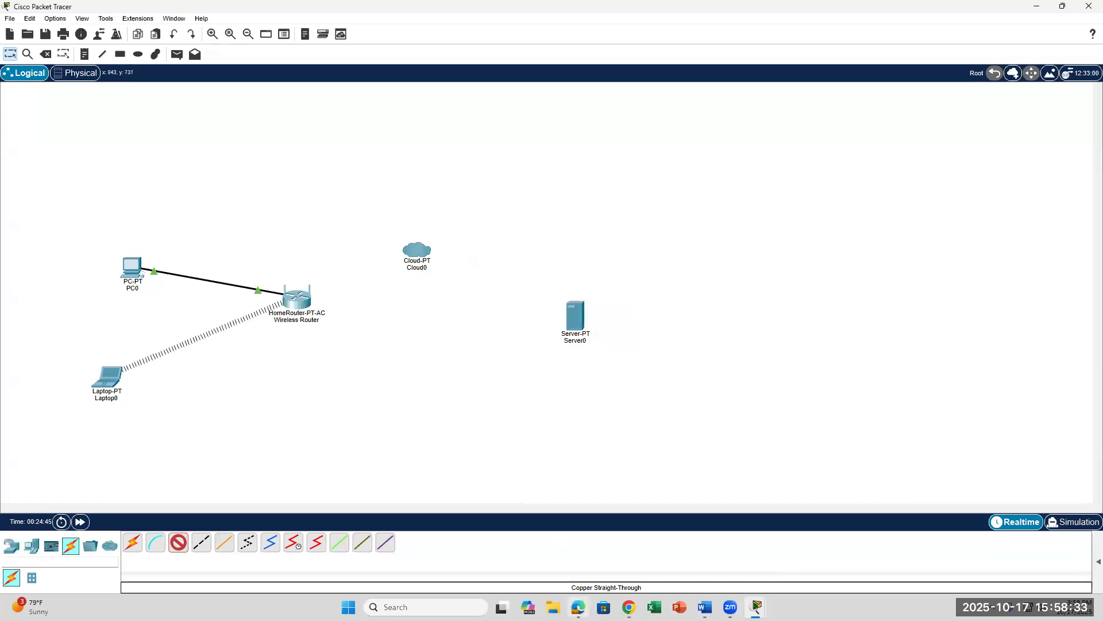
left_click(704, 607)
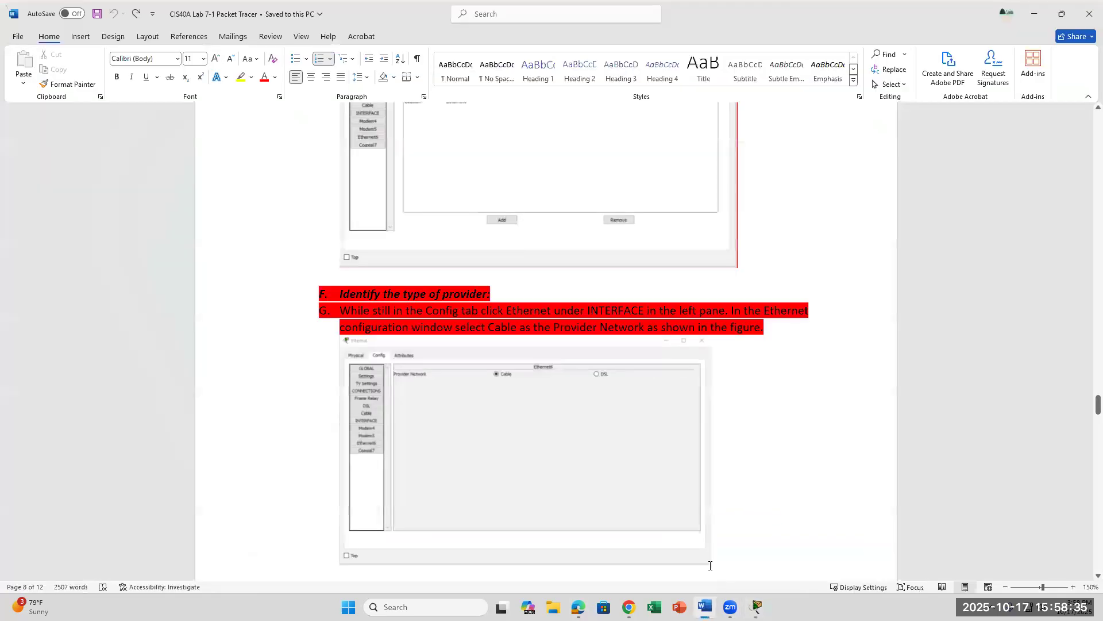
Step: Scroll the lab document to page 9, step 27, setting up the Cisco.com server's DHCPpool
scroll(526, 409, "down", 3)
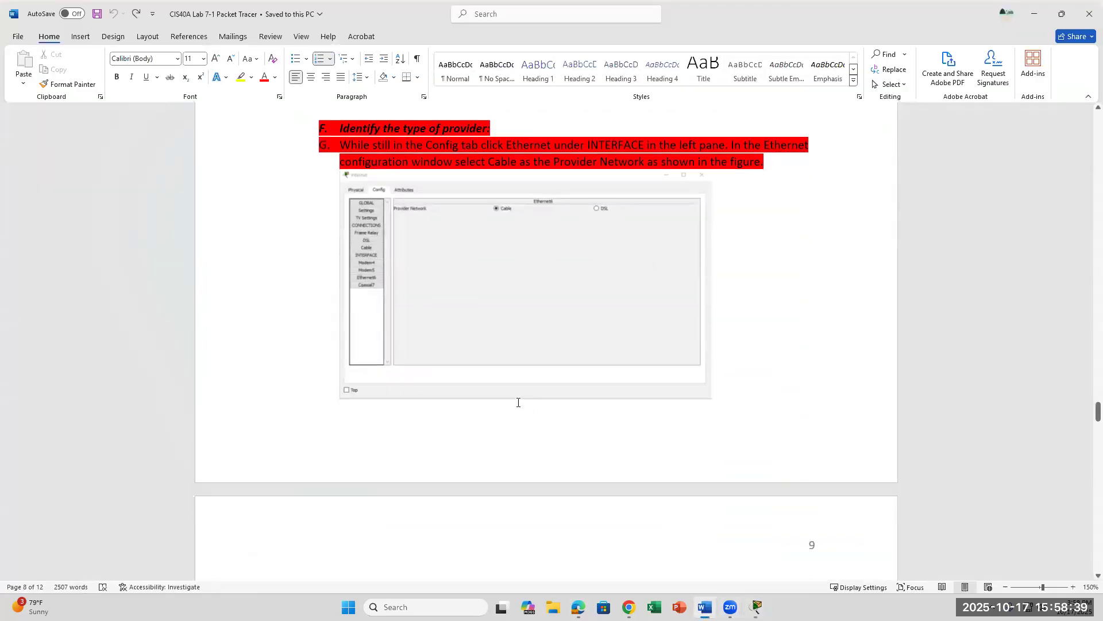
scroll(427, 315, "up", 2)
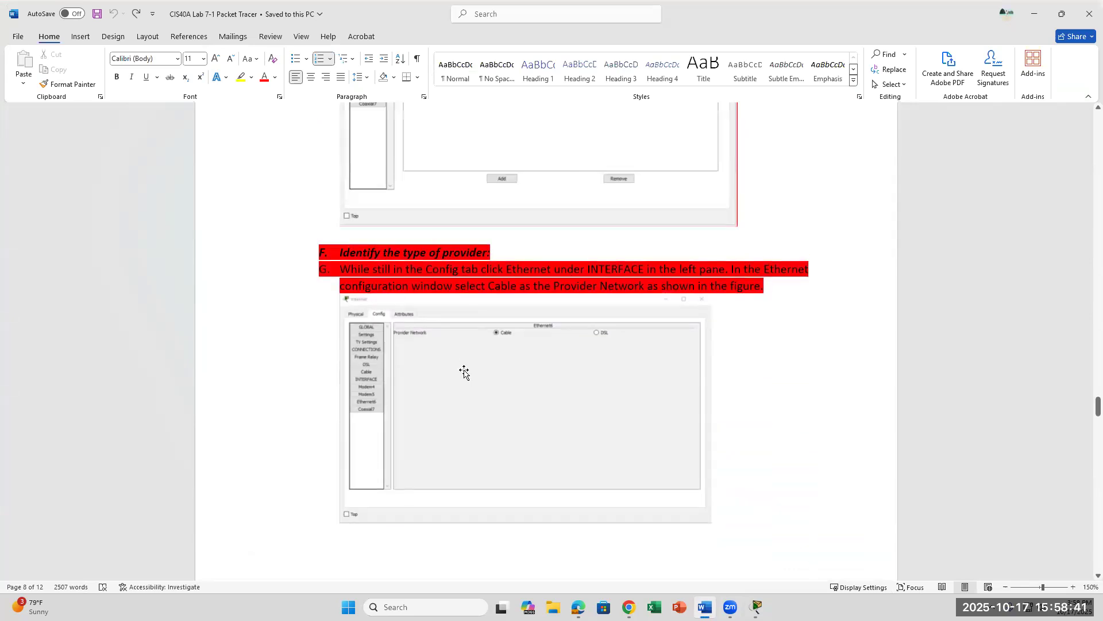
scroll(464, 372, "down", 7)
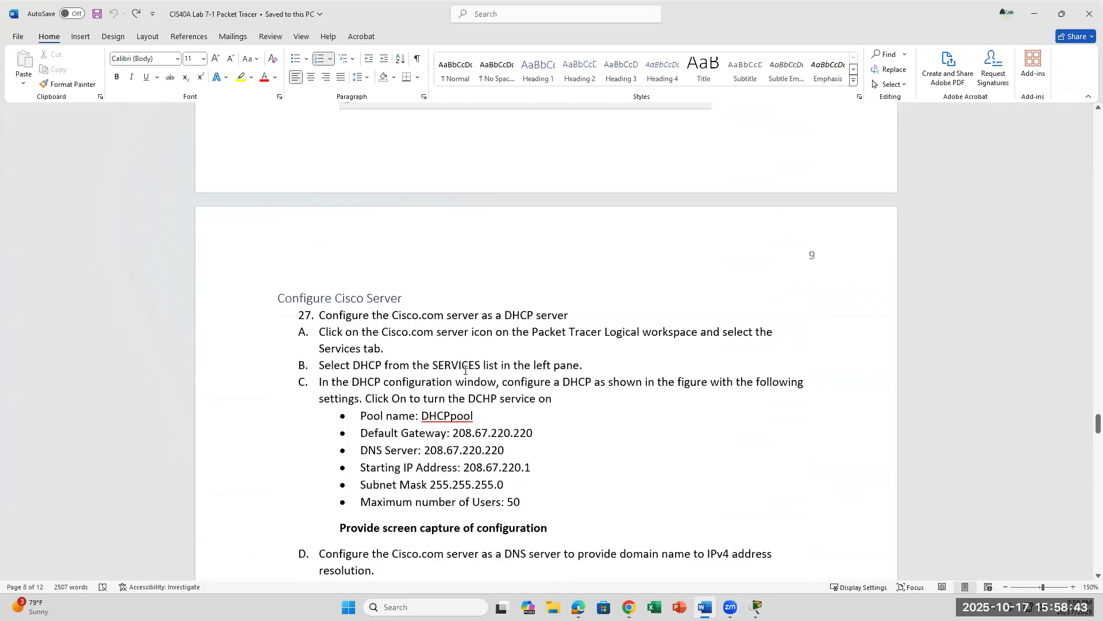
scroll(466, 370, "down", 1)
scroll(465, 370, "up", 15)
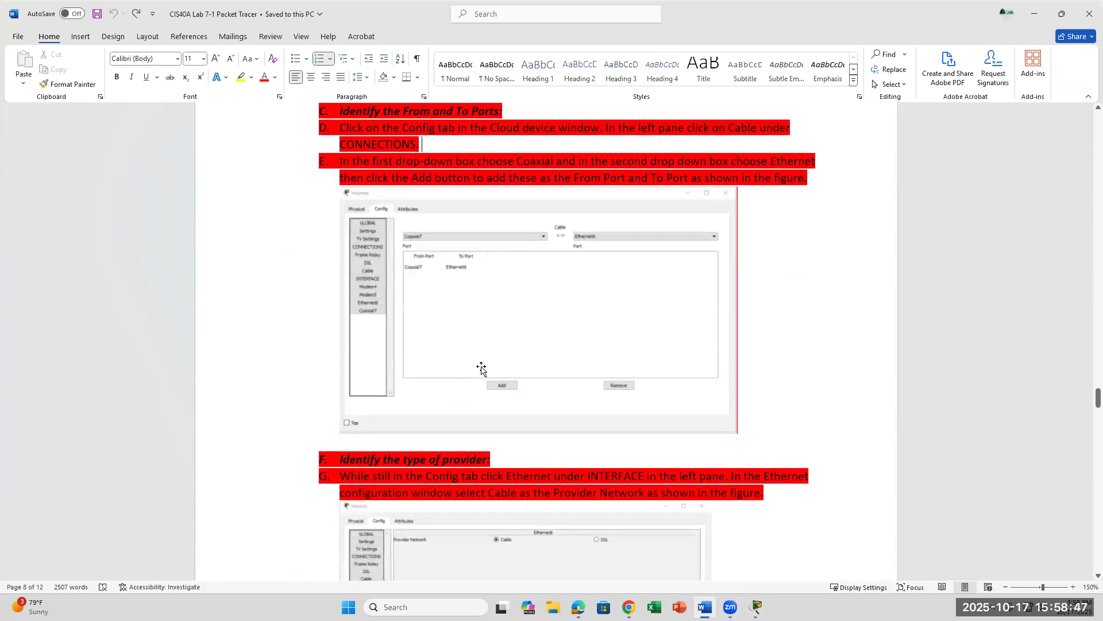
scroll(480, 365, "up", 2)
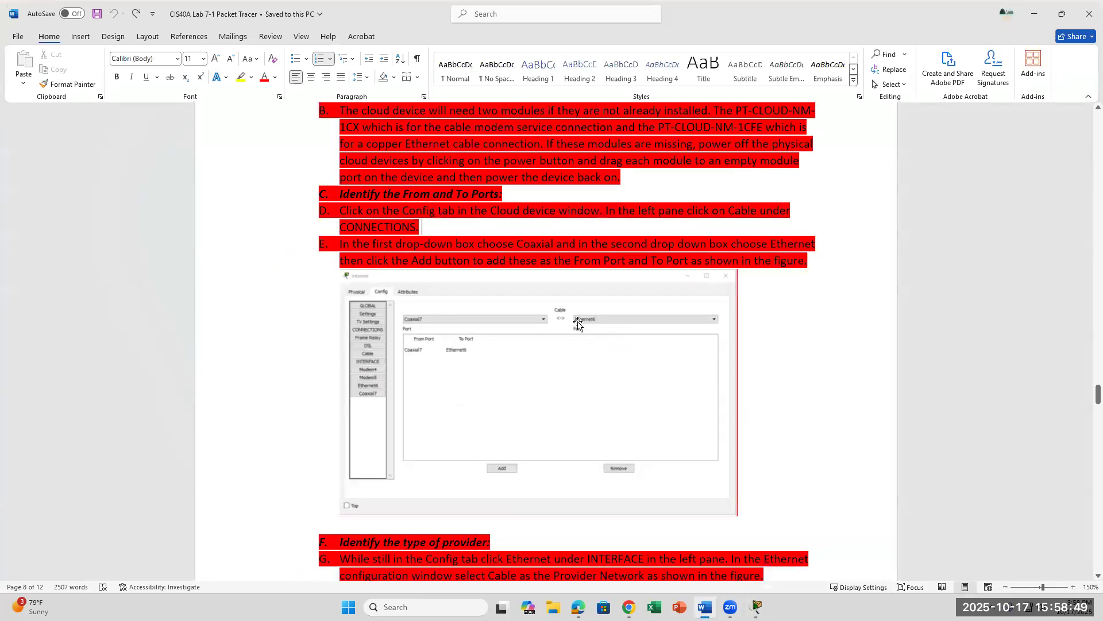
scroll(521, 430, "down", 4)
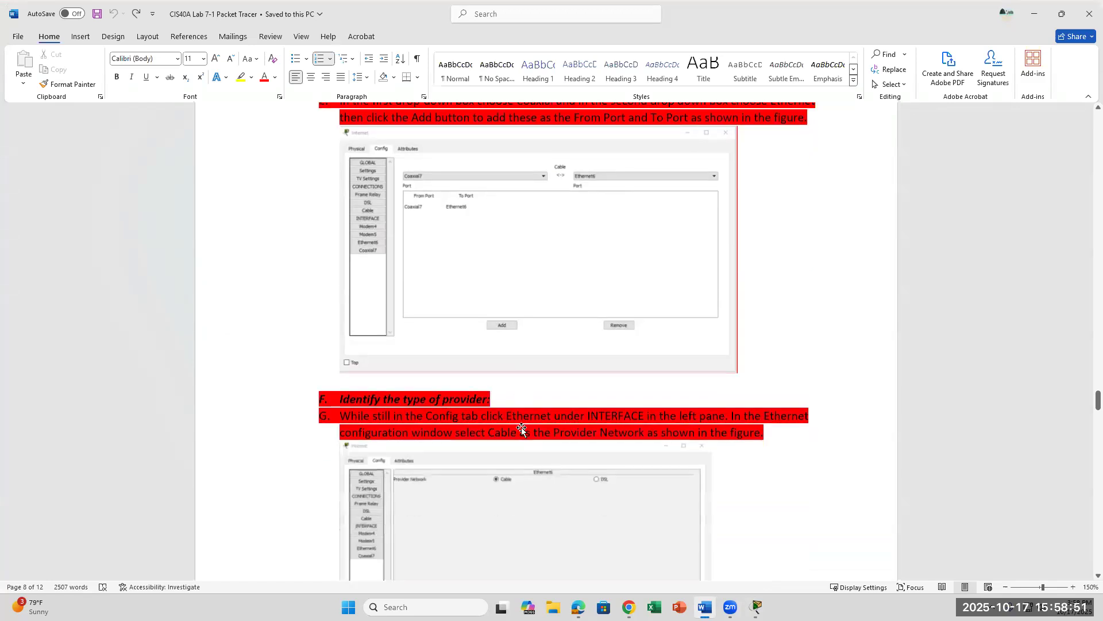
scroll(521, 429, "up", 6)
scroll(522, 429, "down", 12)
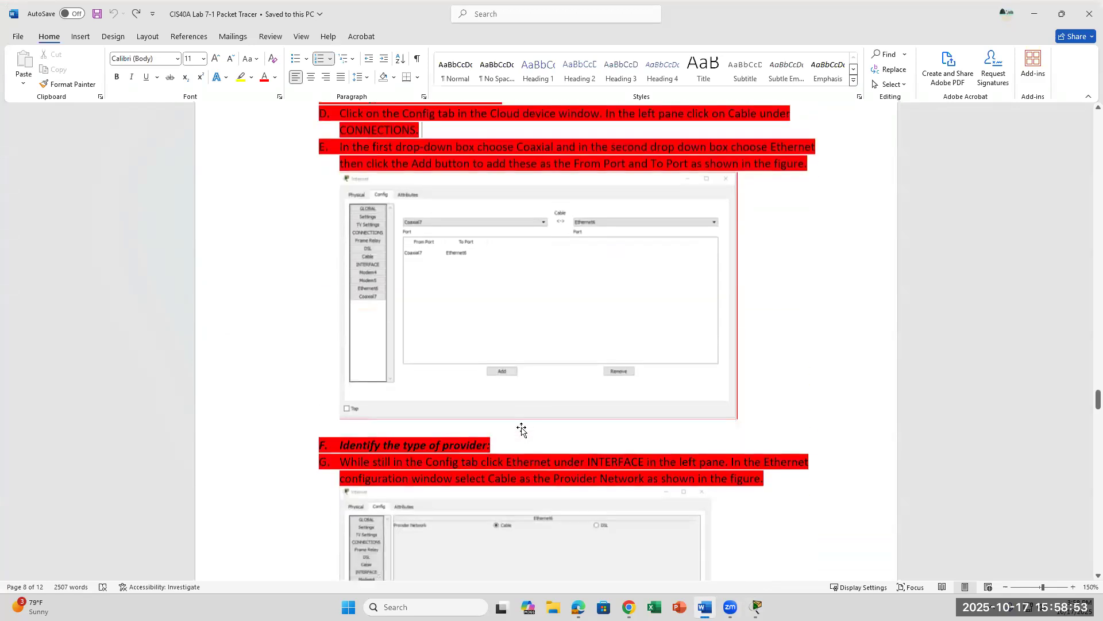
scroll(521, 428, "down", 4)
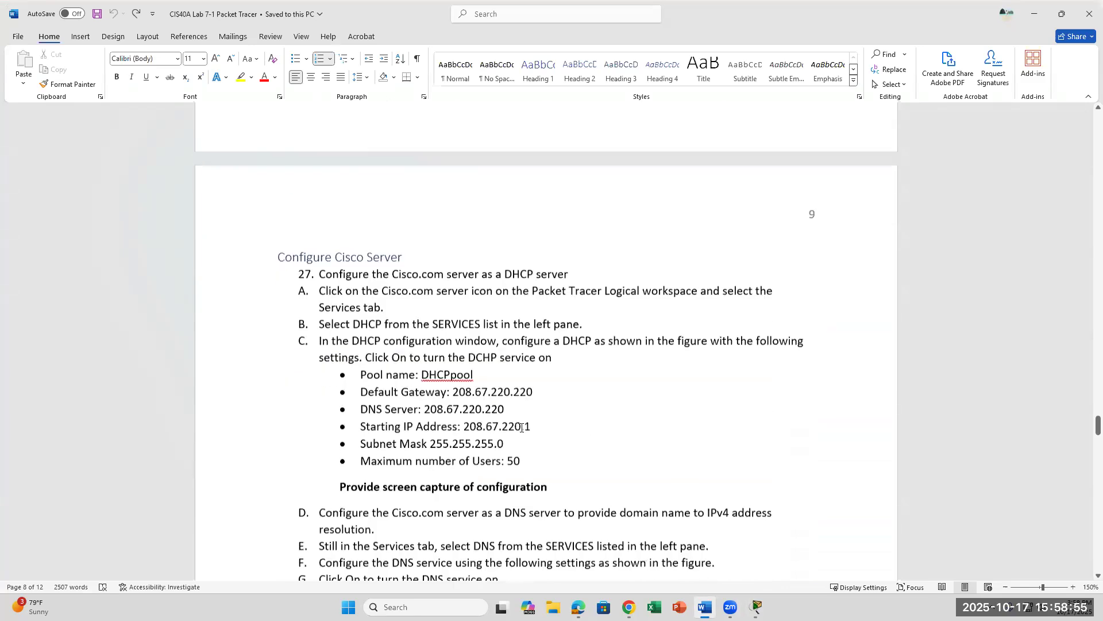
Step: Review step 27's DHCP values in Word, including gateway 208.67.220.220, then return to Packet Tracer
left_click(757, 607)
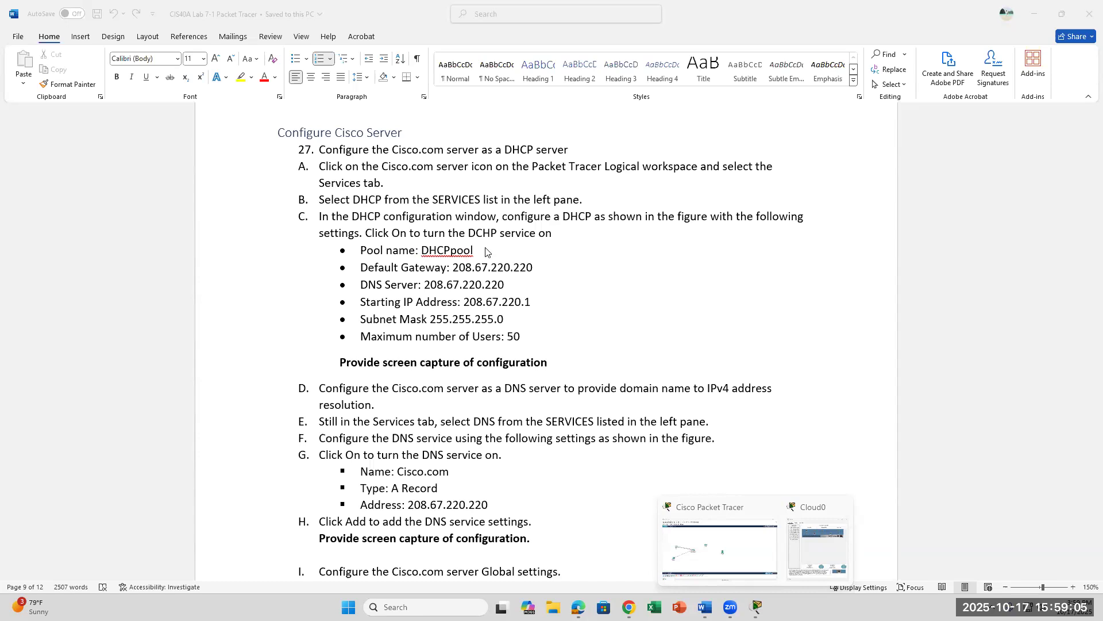
left_click_drag(422, 251, 549, 323)
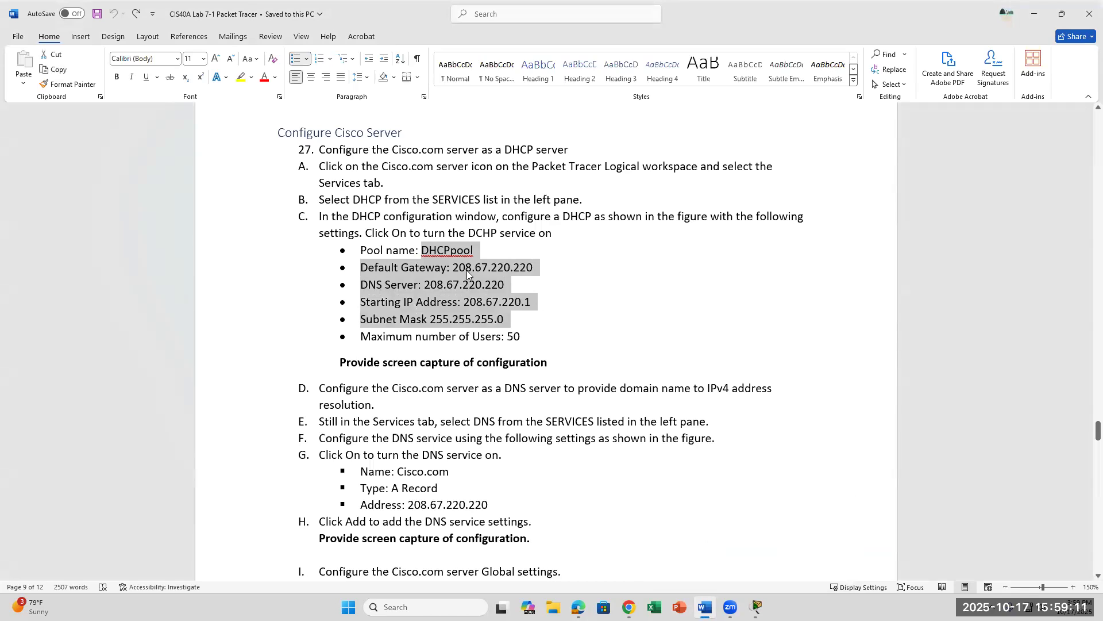
left_click(456, 268)
left_click_drag(467, 268, 555, 266)
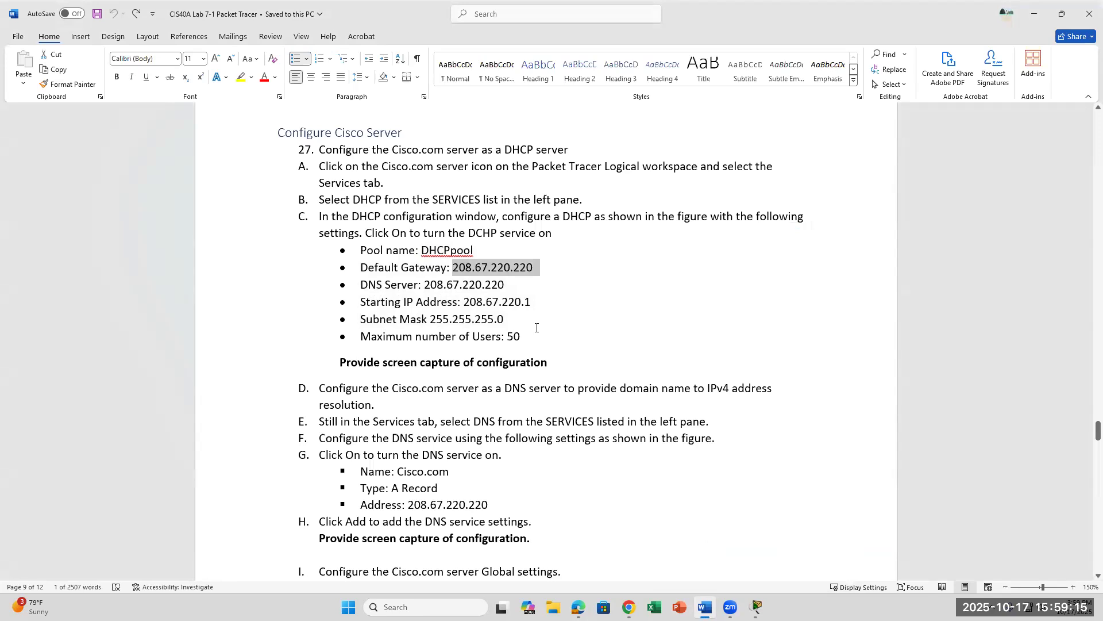
left_click(534, 303)
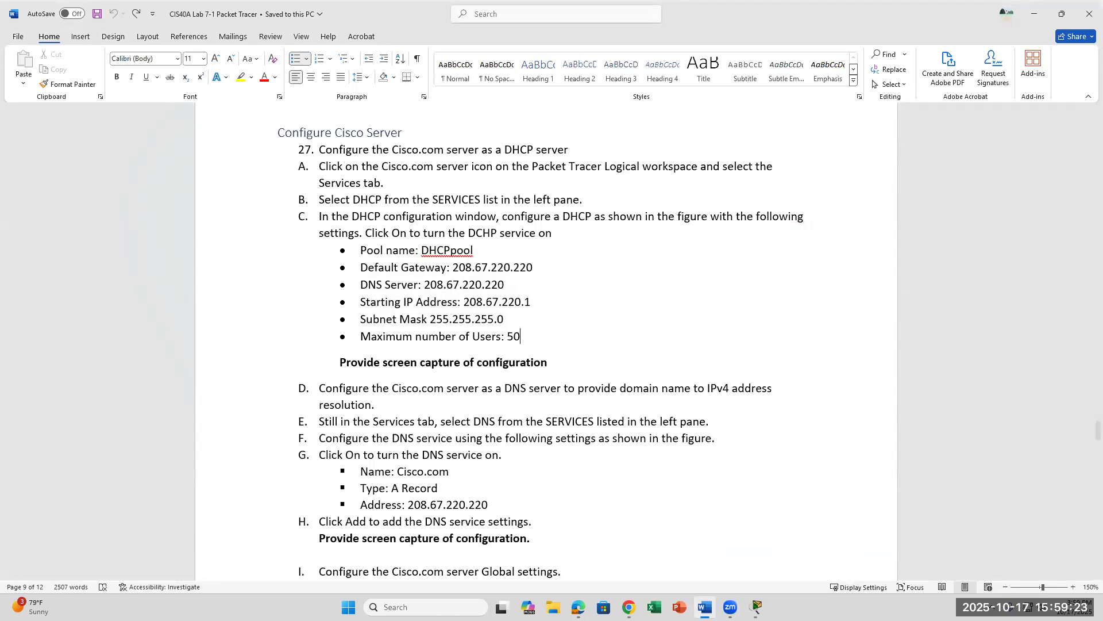
left_click(756, 607)
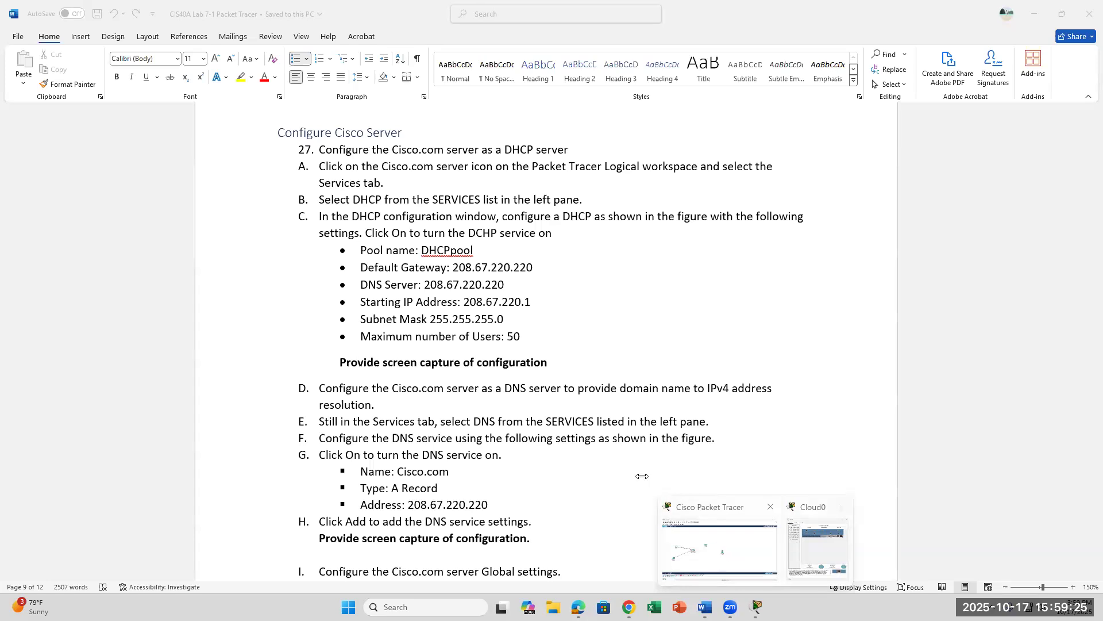
left_click(722, 555)
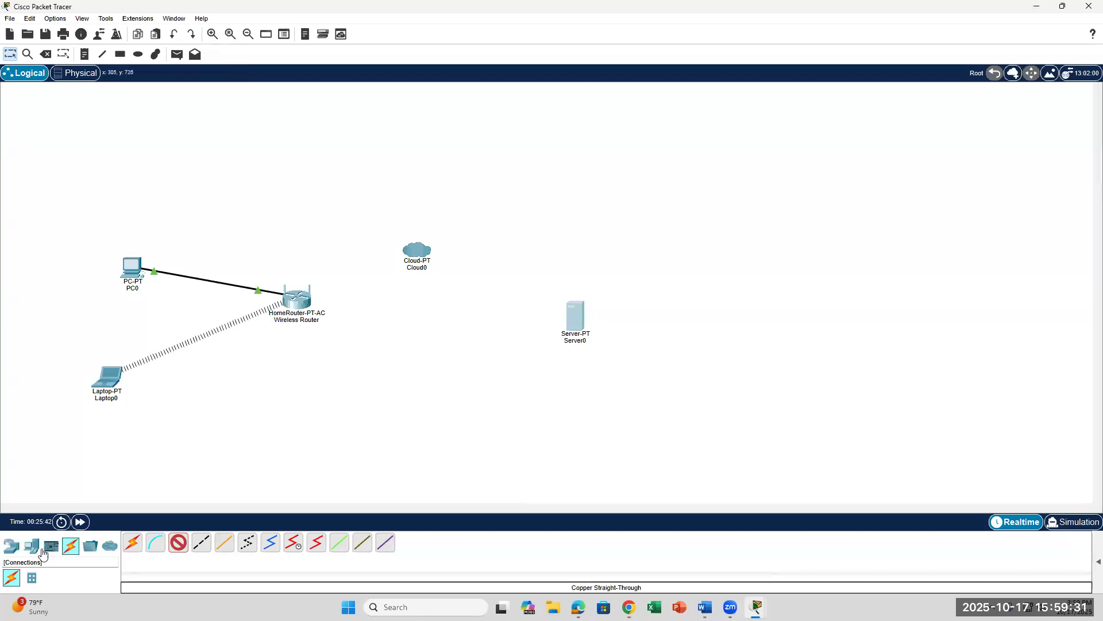
Step: Cable Server0's FastEthernet0 to Cloud0's Ethernet port and open Server0's configuration window
left_click(11, 546)
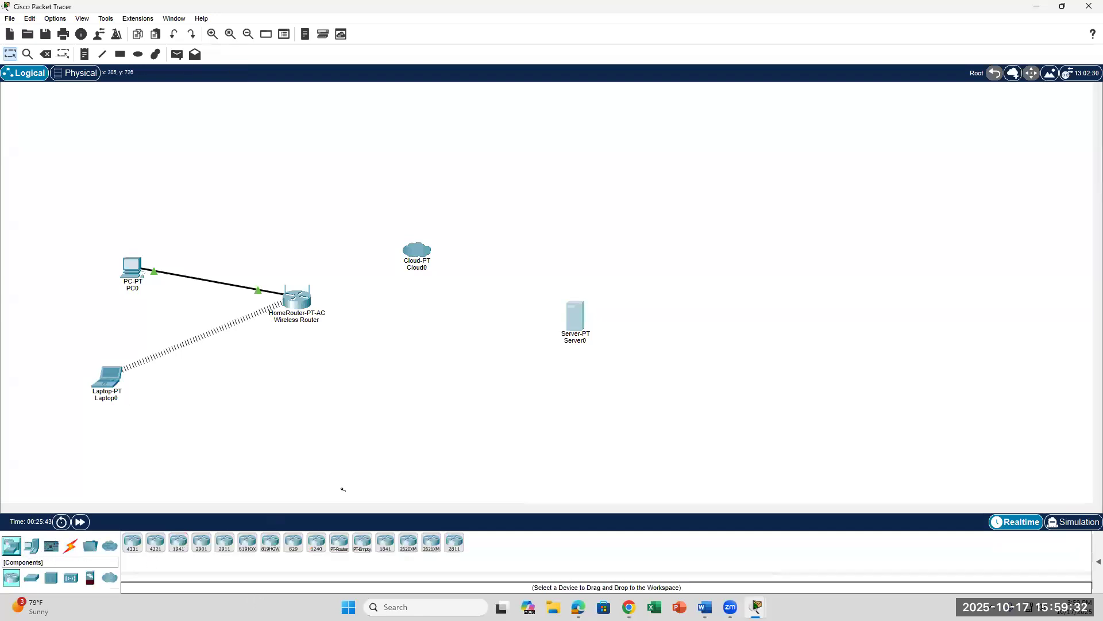
left_click(586, 316)
left_click(608, 320)
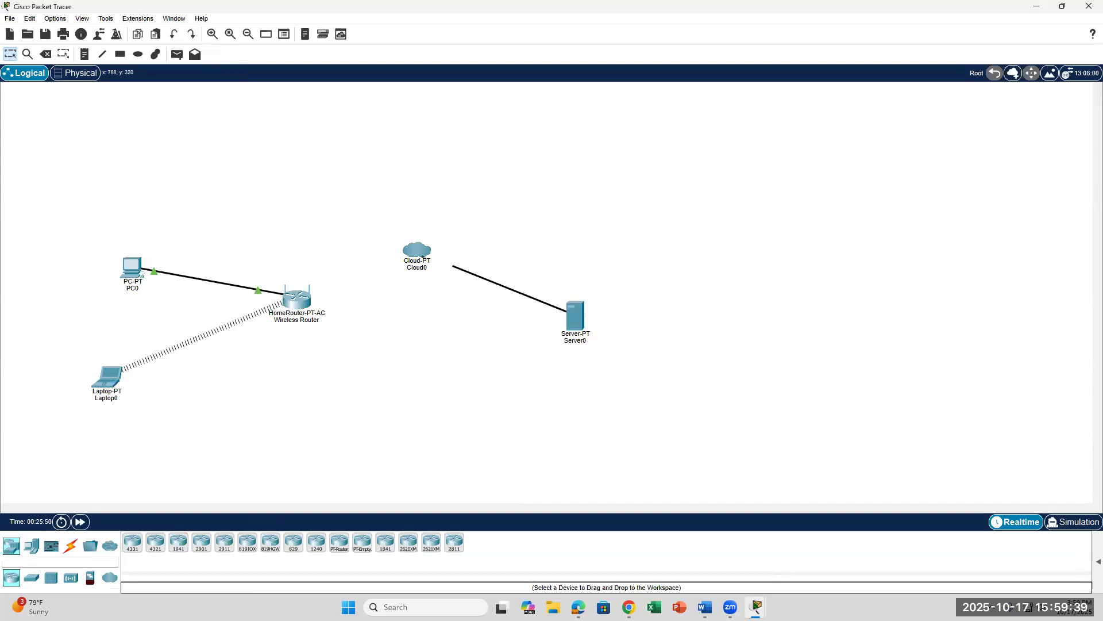
left_click(431, 253)
left_click(467, 346)
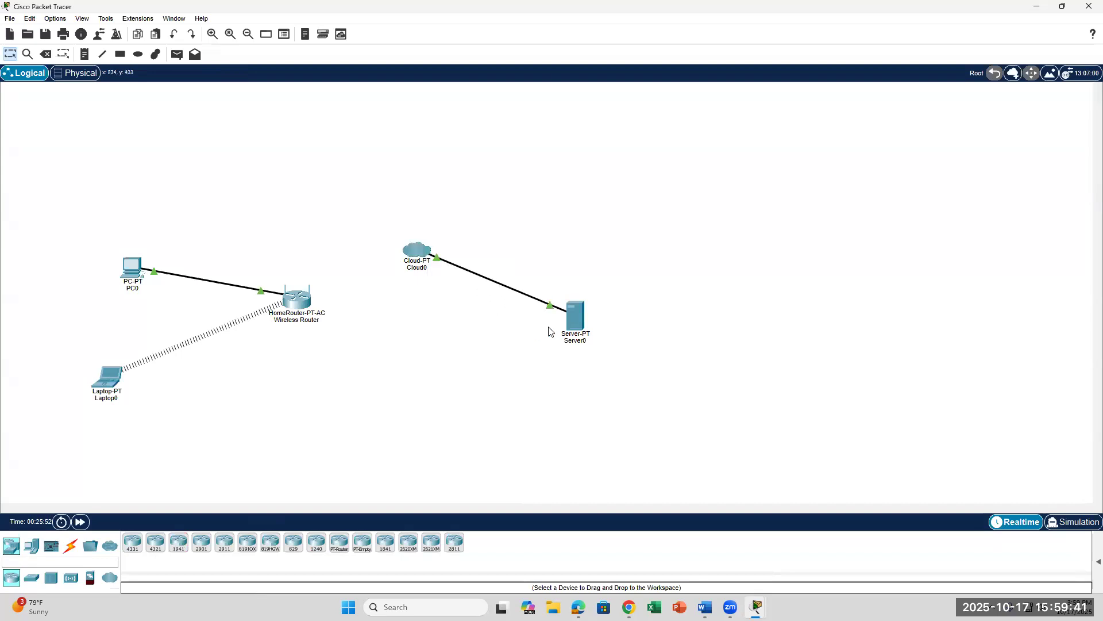
left_click(575, 316)
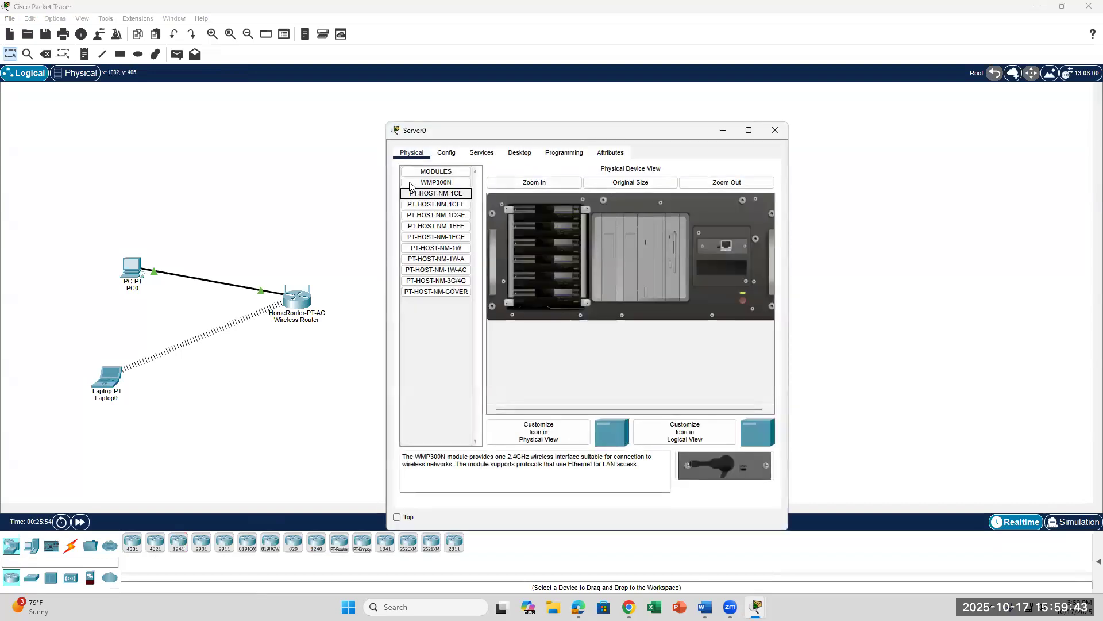
left_click(447, 154)
left_click(572, 205)
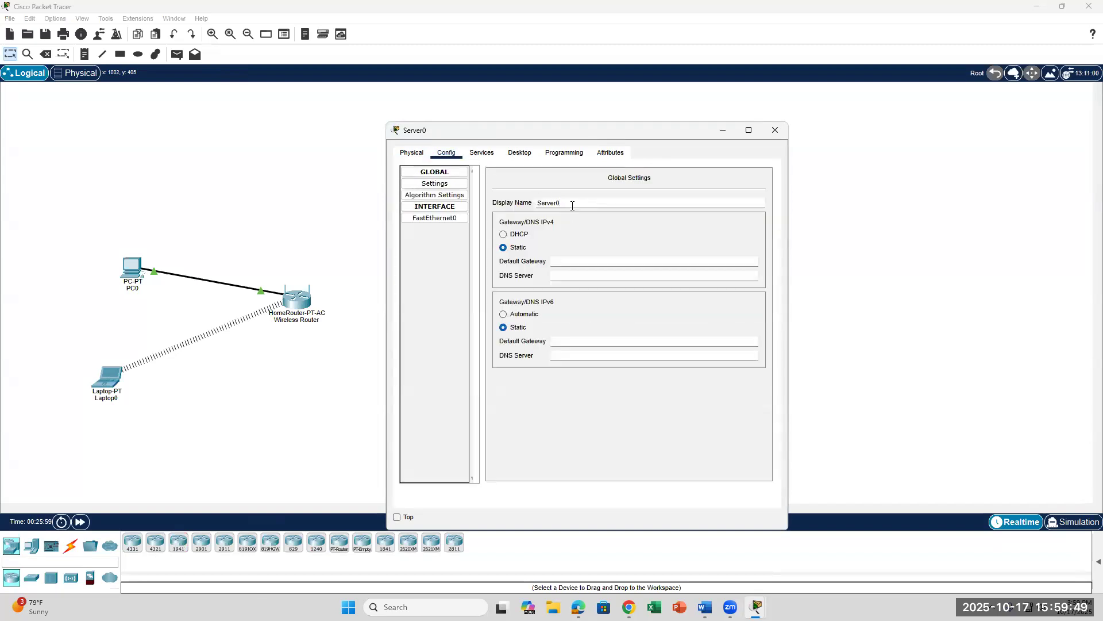
key("BackSpace")
key("BackSpace")
key("BackSpace")
key("BackSpace")
key("BackSpace")
key("BackSpace")
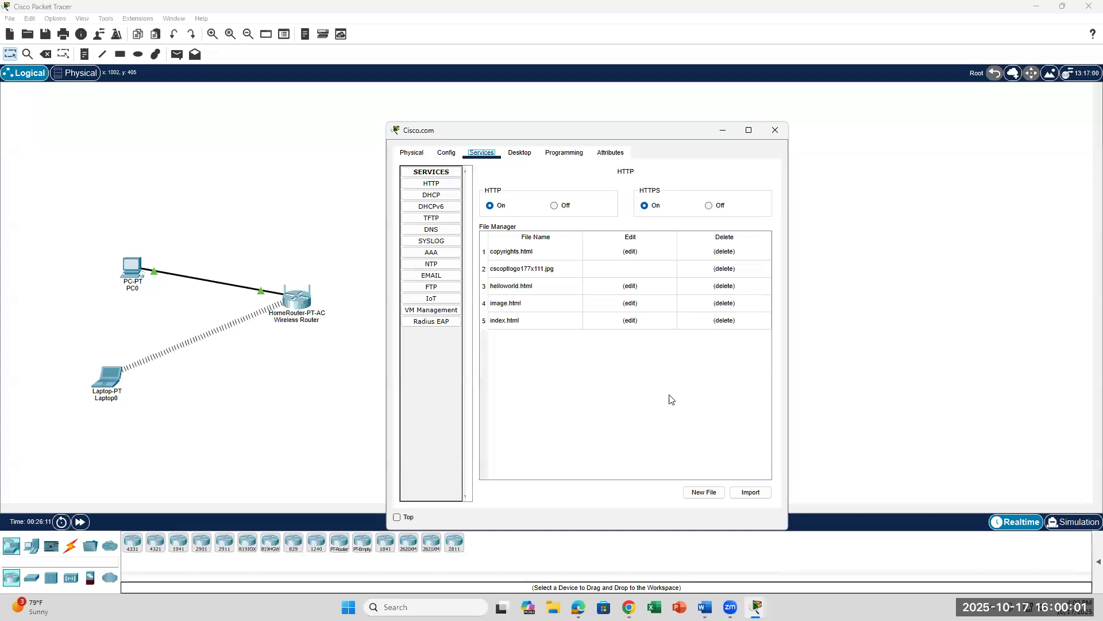
Step: Open the Cisco.com server's DHCP service settings after checking the lab instructions
left_click(705, 606)
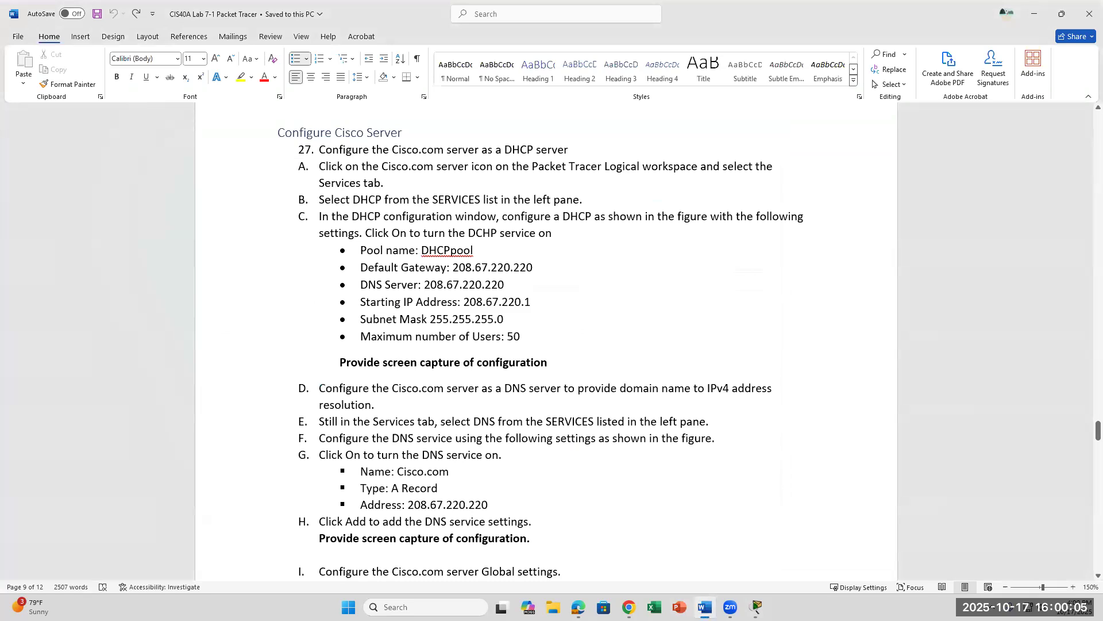
left_click(704, 607)
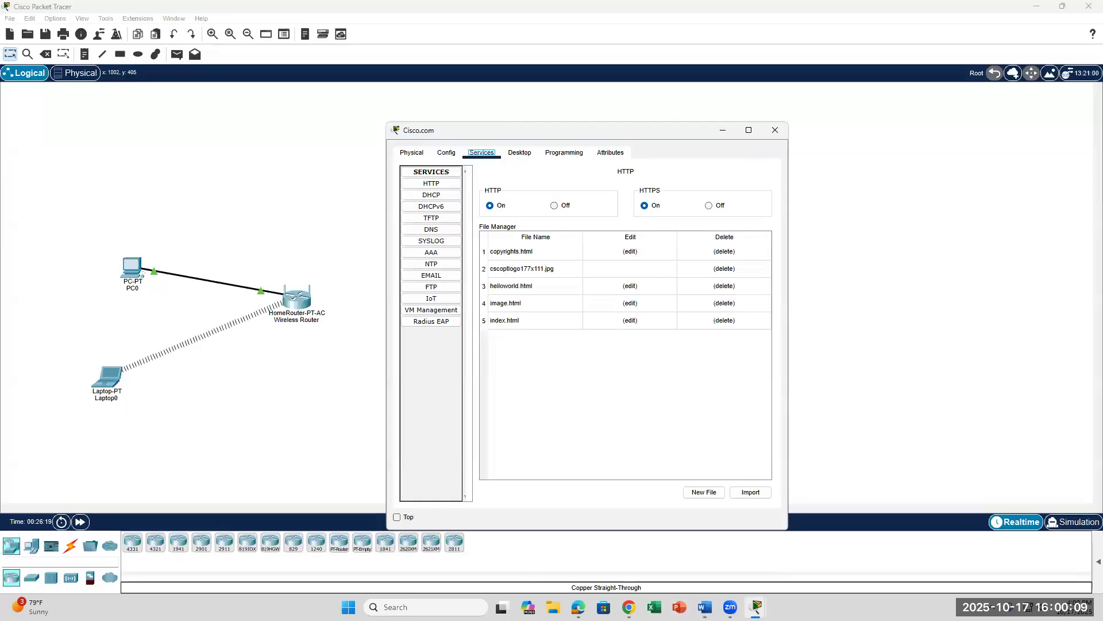
left_click(435, 195)
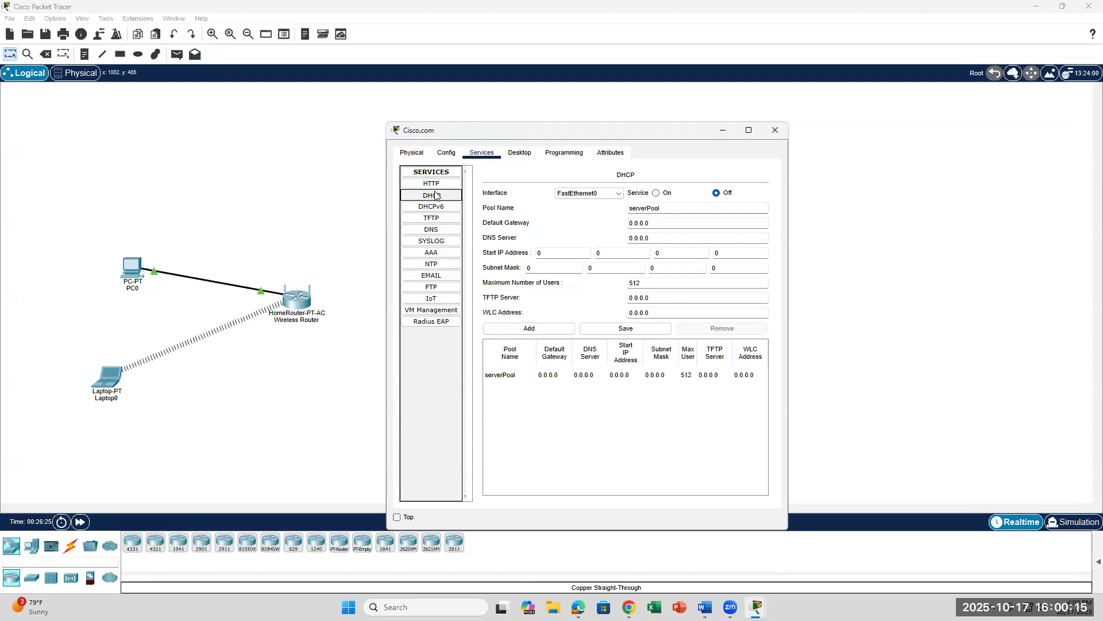
Step: Replace the DHCP pool name with DHCPpool and bring the server window back to front
left_click(705, 607)
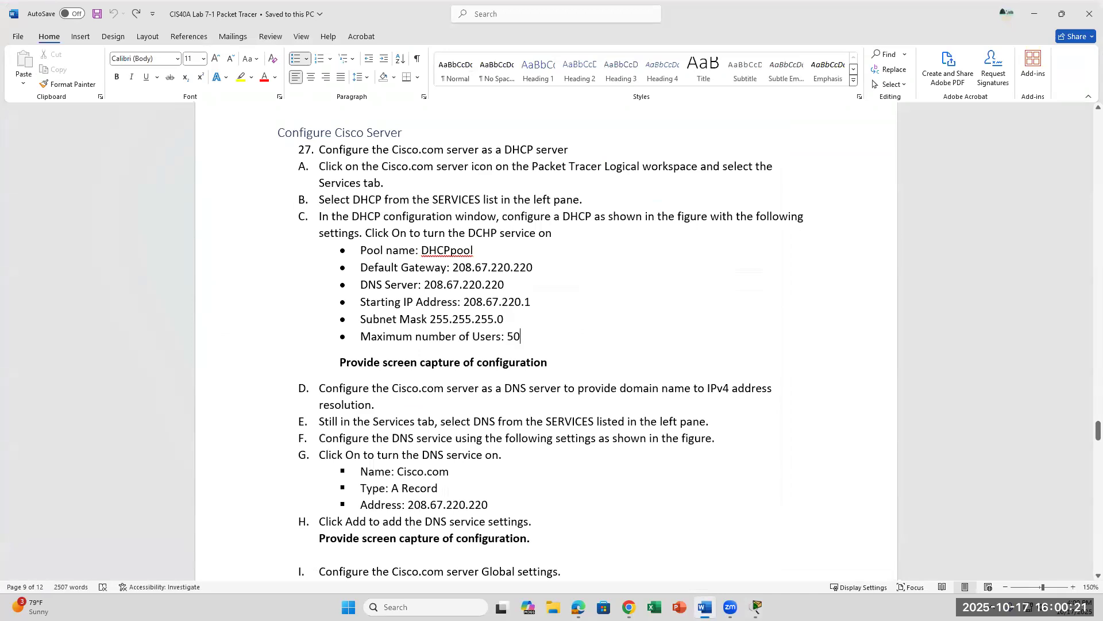
left_click(704, 607)
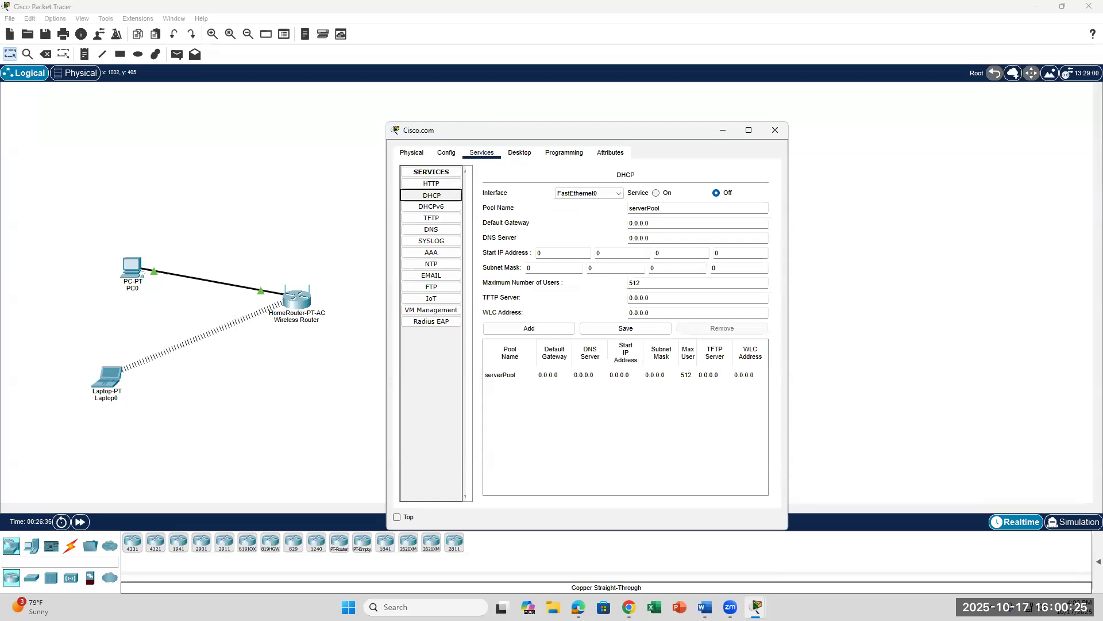
left_click(669, 213)
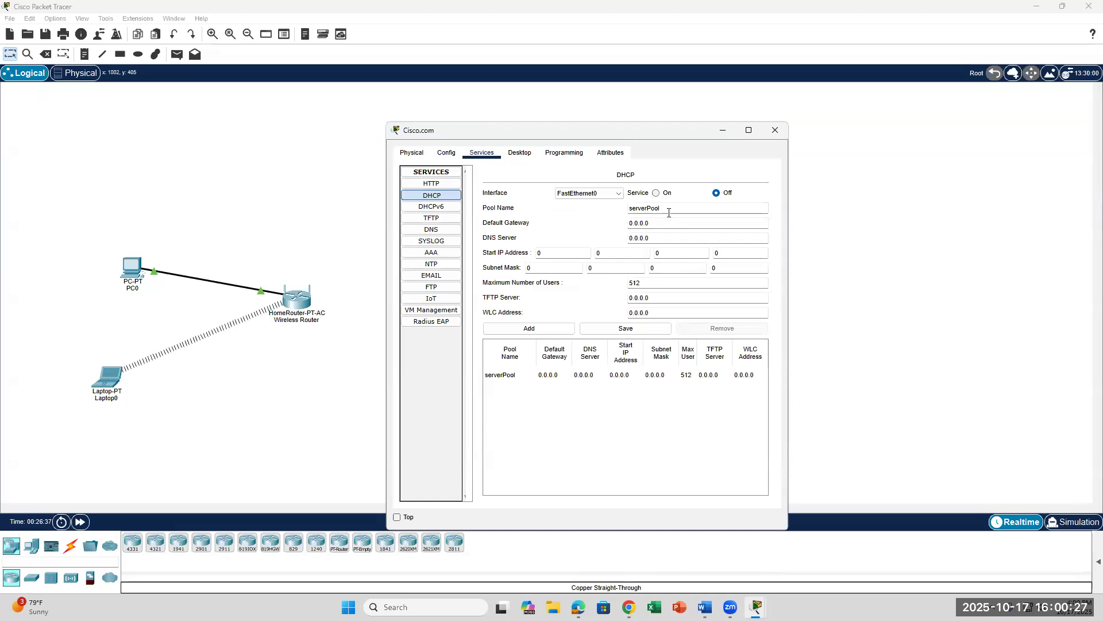
key("BackSpace")
key("BackSpace")
key("BackSpace")
key("BackSpace")
key("BackSpace")
key("BackSpace")
key("BackSpace")
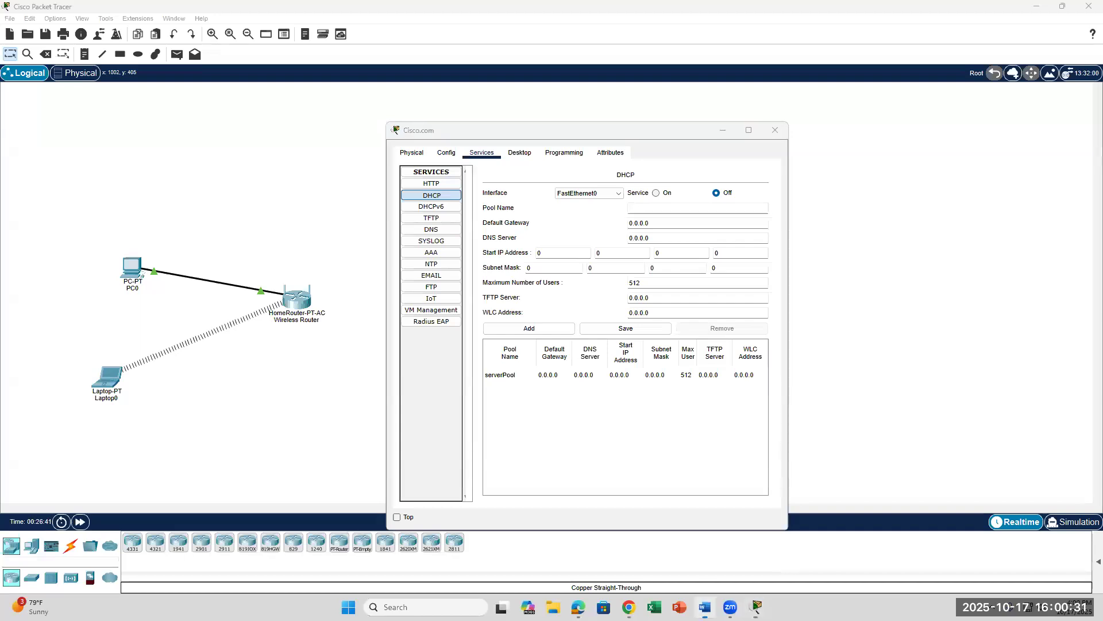
left_click(705, 607)
left_click(705, 607)
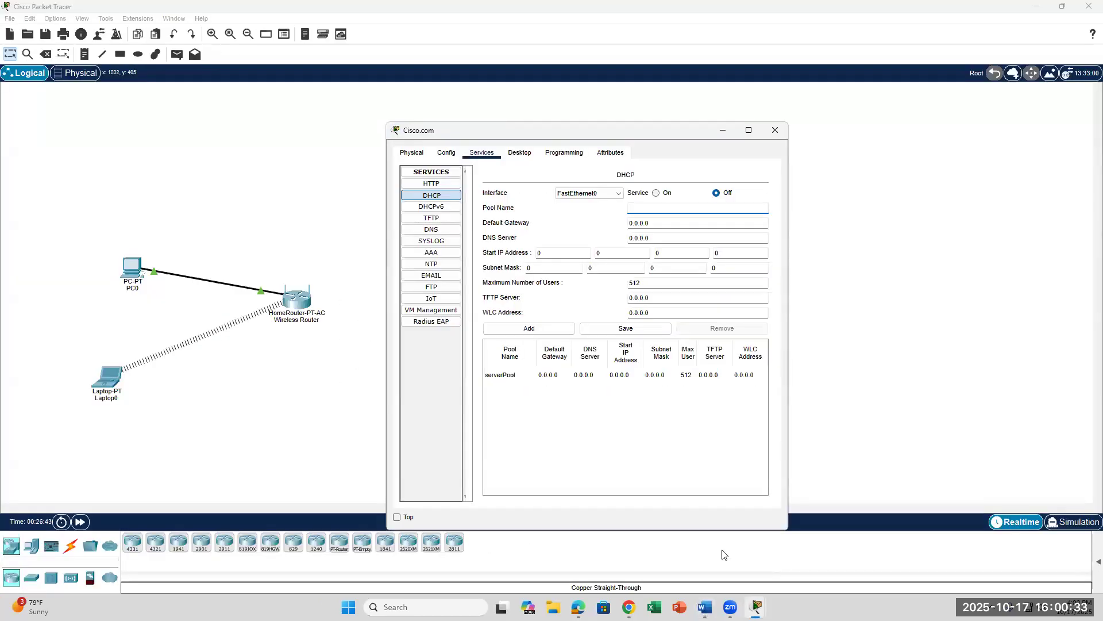
type("DHCPpool")
left_click(705, 607)
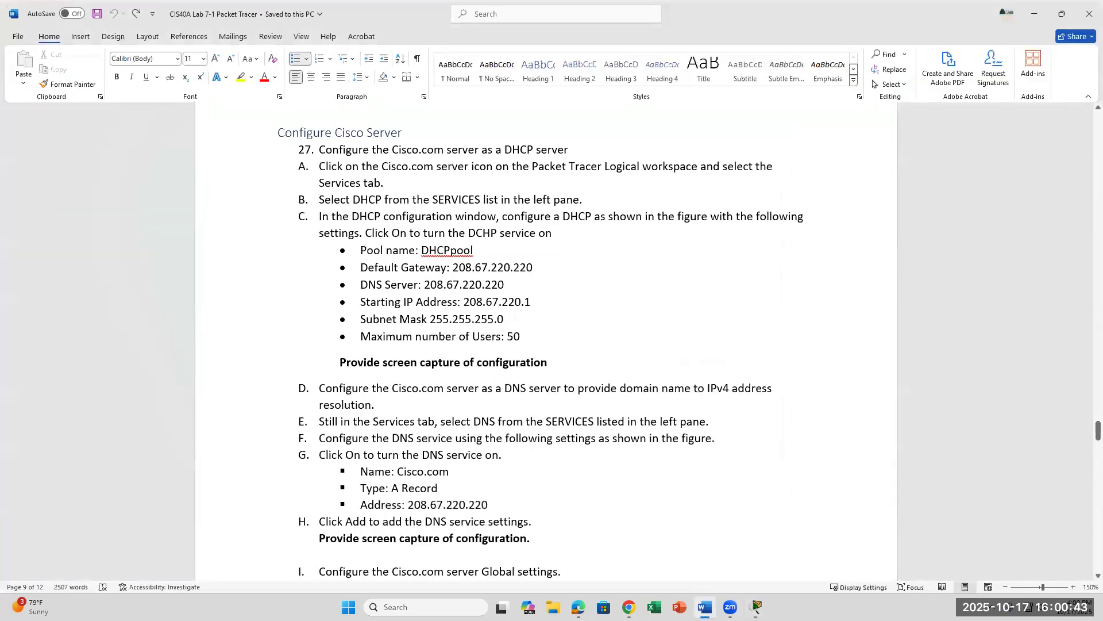
left_click(757, 606)
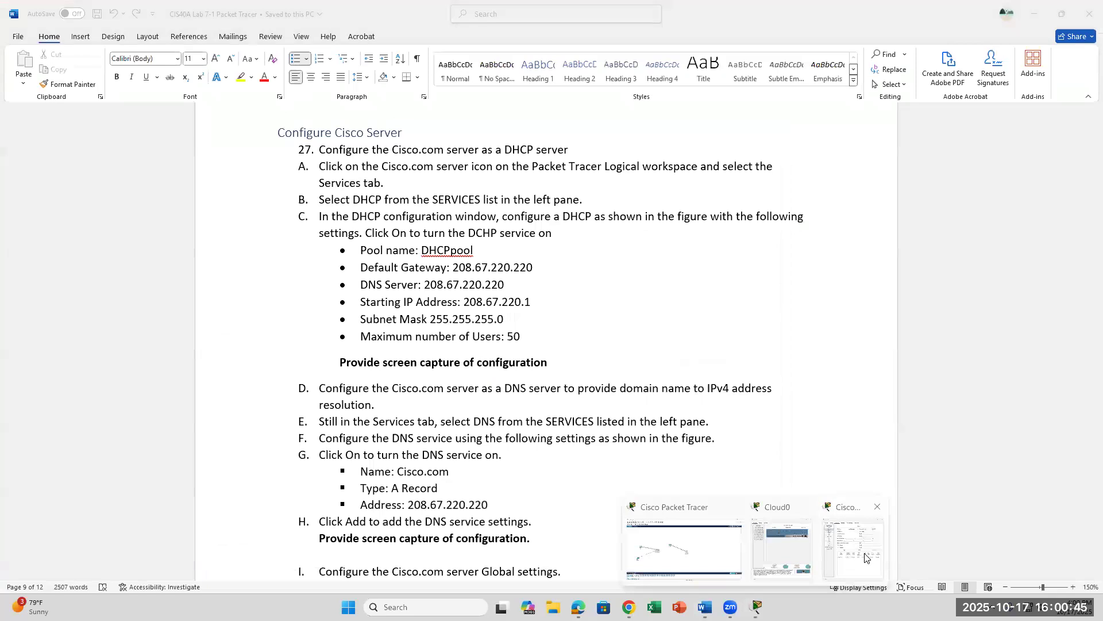
left_click(865, 556)
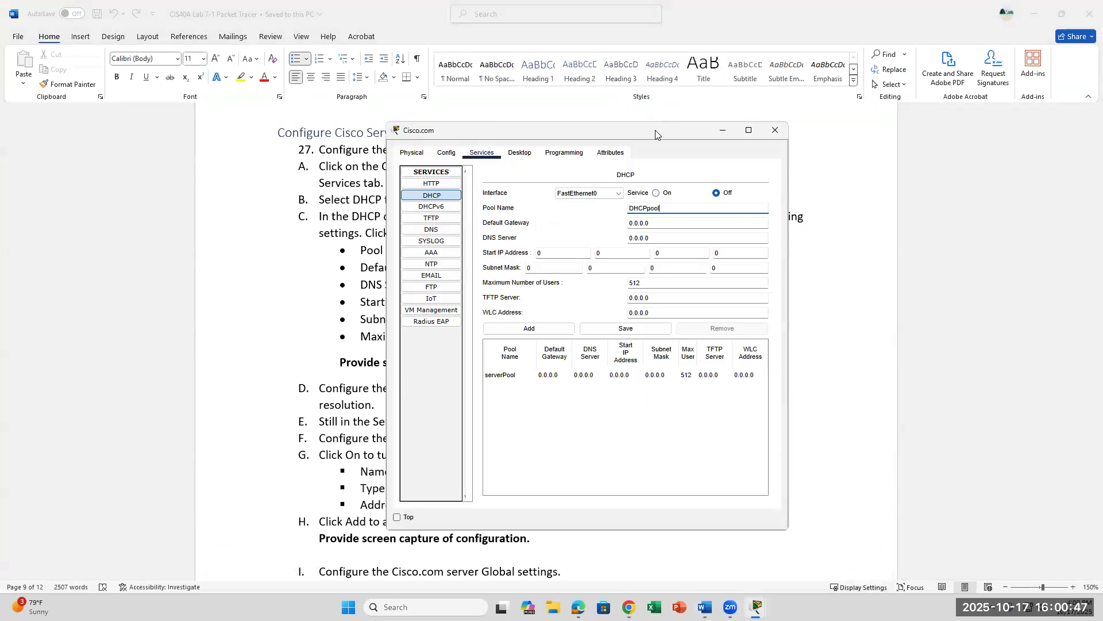
Step: Set the DHCP pool's Default Gateway and DNS Server to 208.67.220.220
left_click_drag(655, 130, 855, 98)
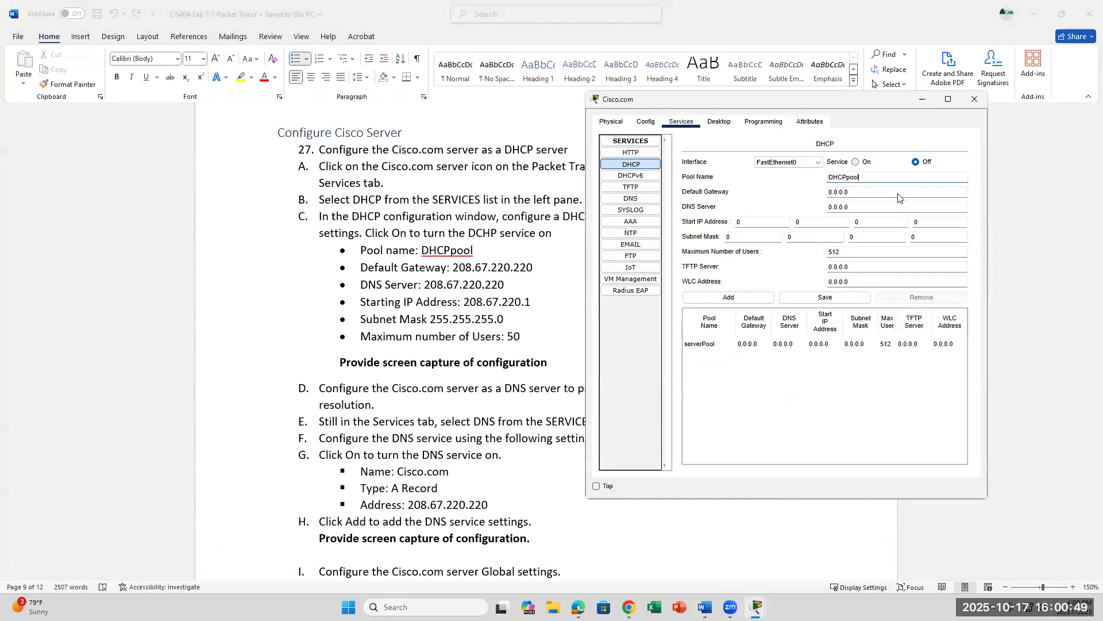
left_click(875, 192)
key("BackSpace")
key("BackSpace")
key("BackSpace")
key("BackSpace")
key("BackSpace")
key("BackSpace")
key("BackSpace")
type("208.67.220.220")
left_click(858, 207)
key("BackSpace")
key("BackSpace")
key("BackSpace")
key("BackSpace")
key("BackSpace")
type("208")
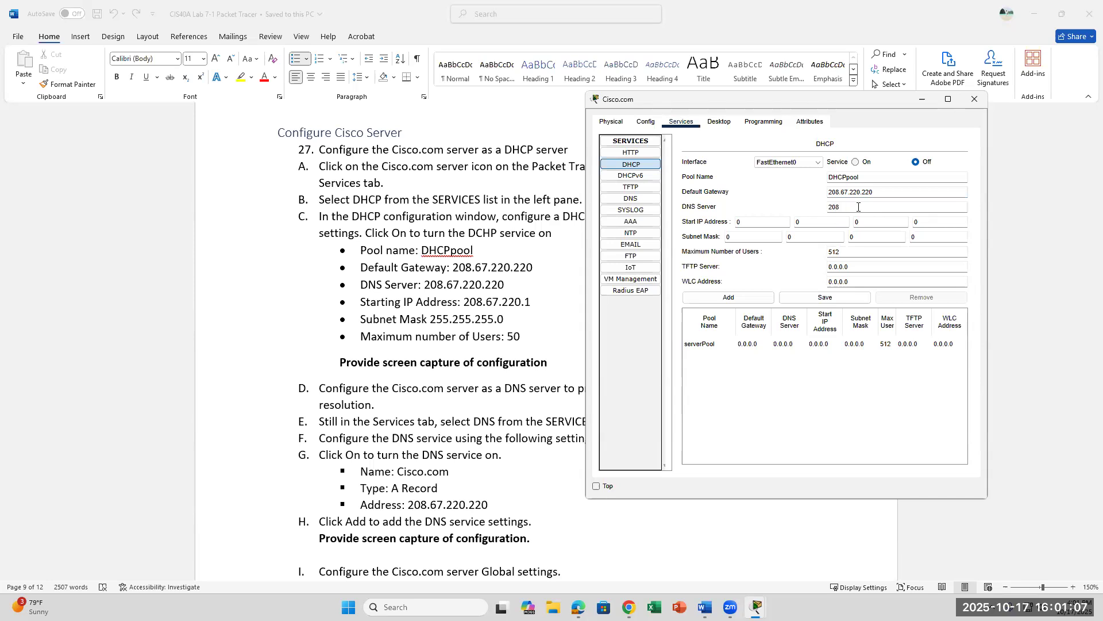
type(".67.220.220")
Step: Enter the DHCP start IP address 208.67.220.1
left_click(748, 221)
key("BackSpace")
type("208")
key("Tab")
type("67")
key("Tab")
type("220")
key("Tab")
type("1")
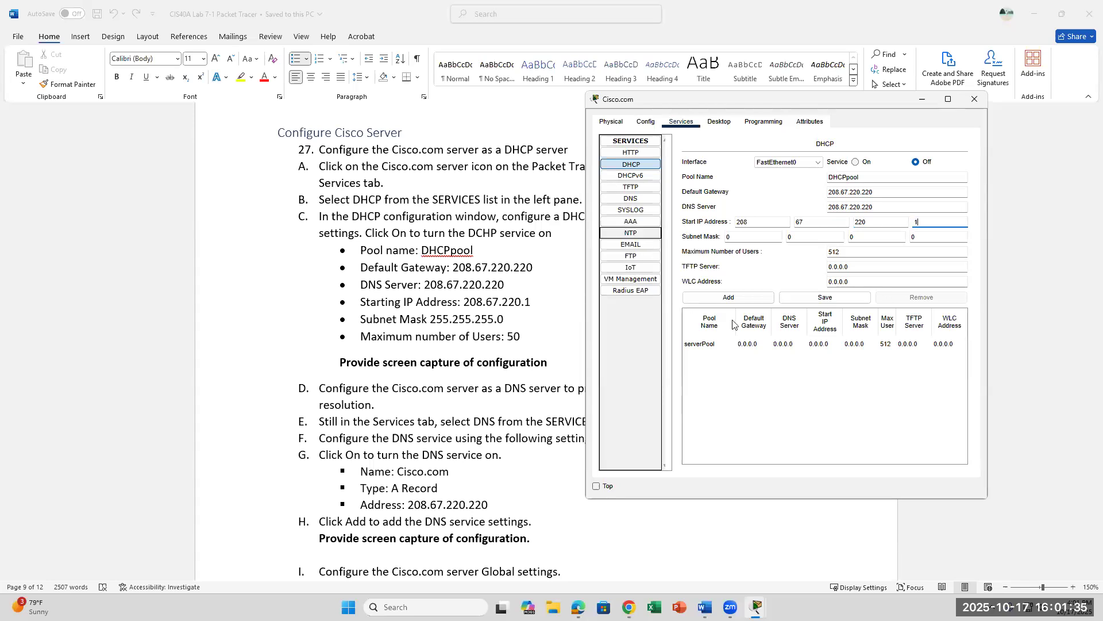
Step: Enter subnet mask 255.255.225.0 and limit the pool to 50 users
left_click(762, 239)
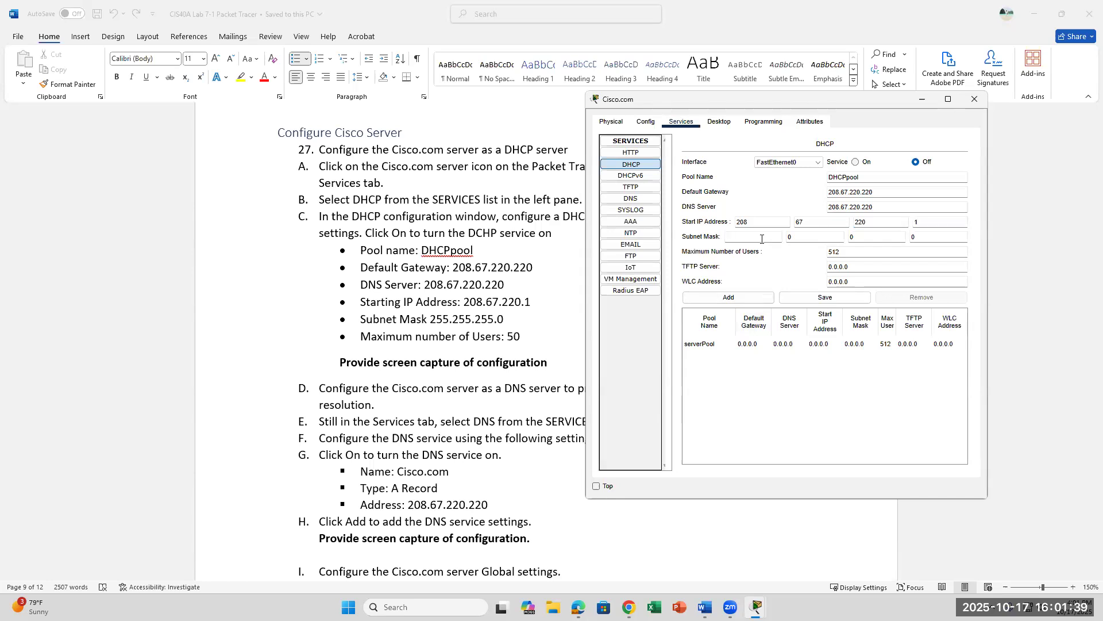
type("255255")
key("Tab")
type("225")
left_click(853, 253)
key("BackSpace")
key("BackSpace")
type("50")
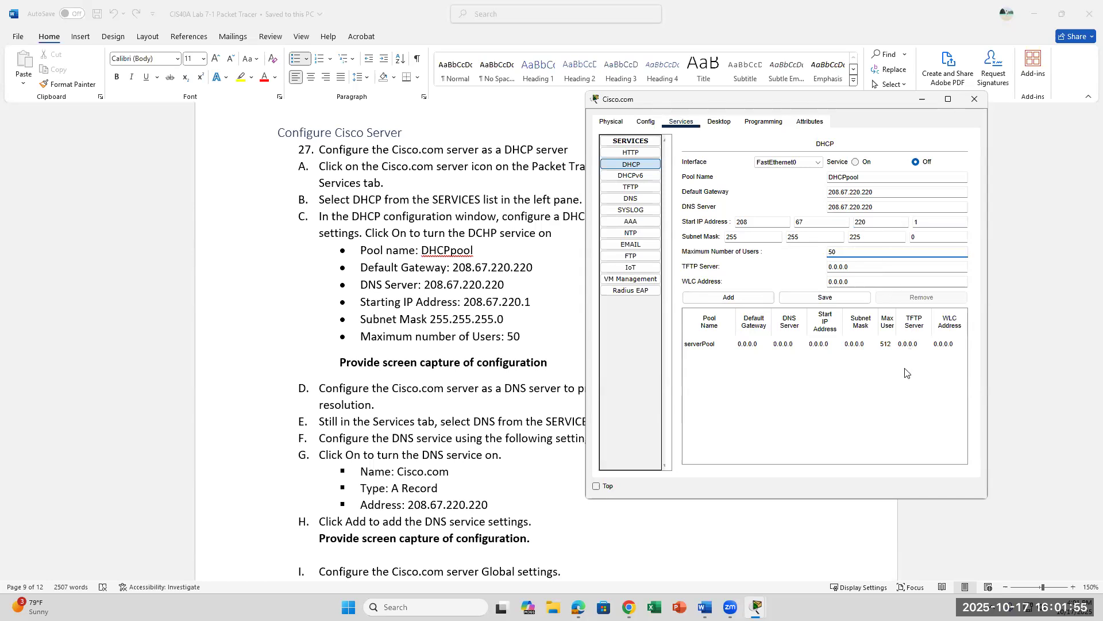
Step: Attempt to save the pool, dismiss the invalid subnet errors, and review the entered addresses
left_click(836, 297)
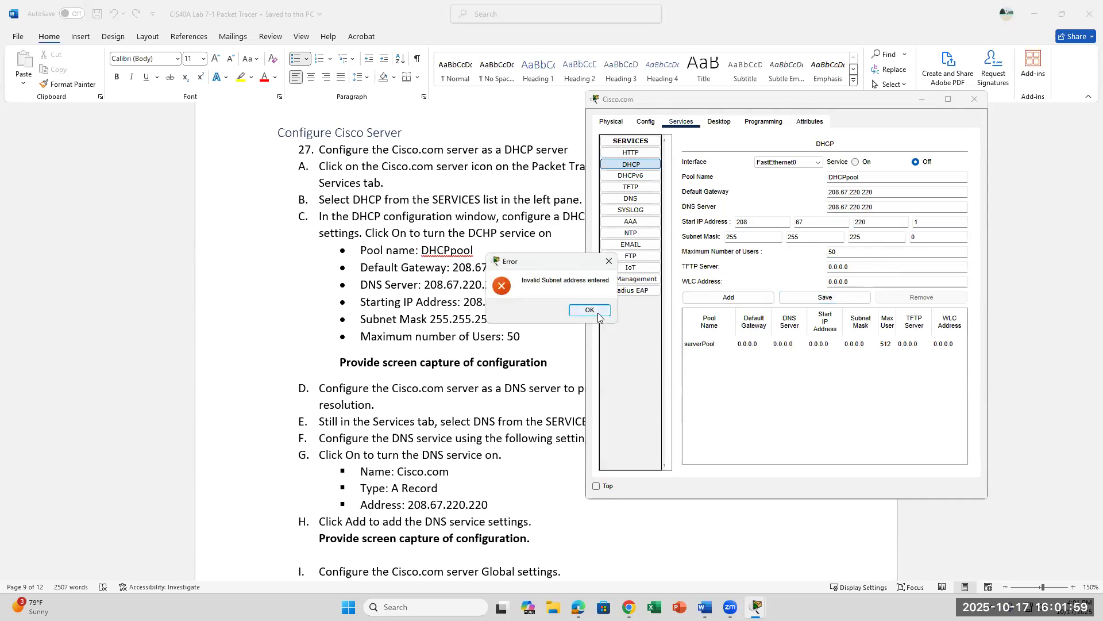
key("Return")
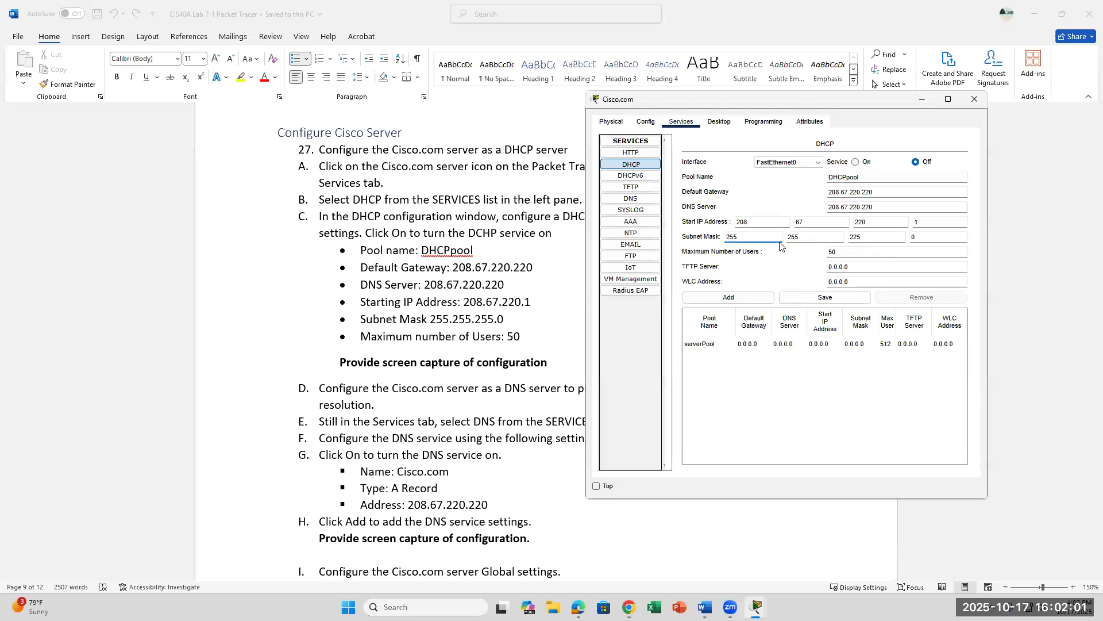
left_click(865, 236)
left_click(811, 228)
left_click(885, 225)
key("Tab")
left_click(804, 236)
left_click(924, 240)
left_click(822, 298)
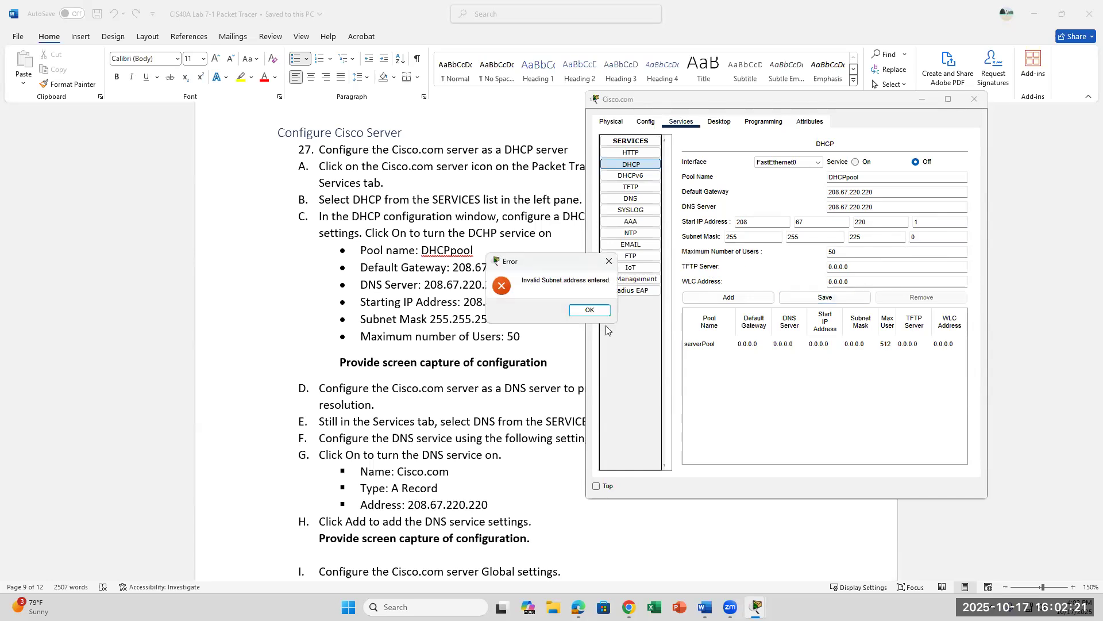
left_click(597, 311)
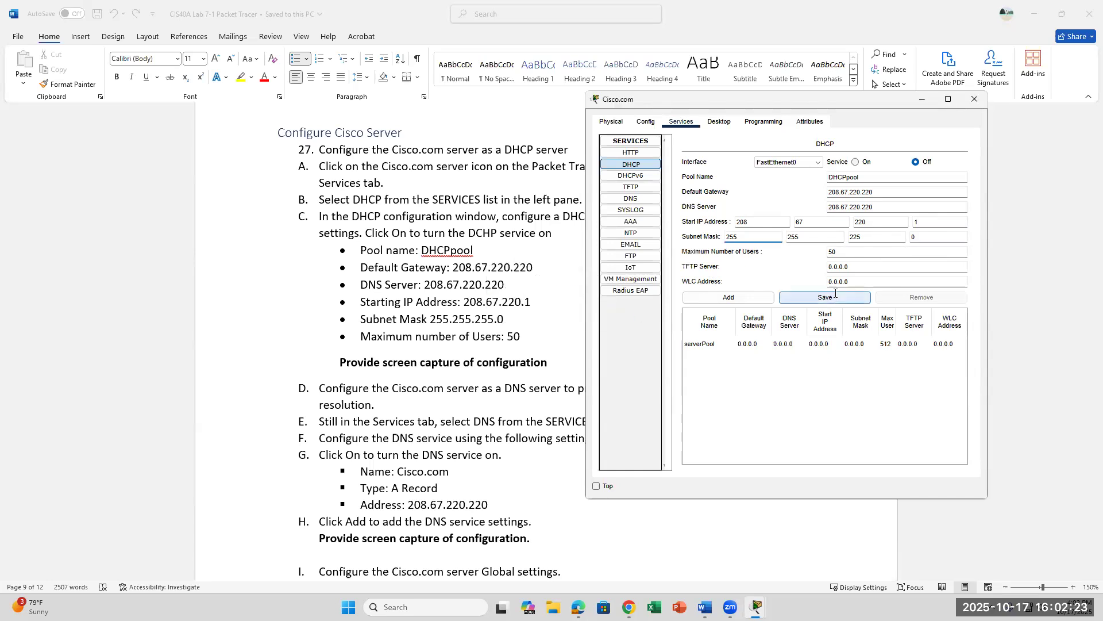
left_click(766, 237)
left_click(886, 194)
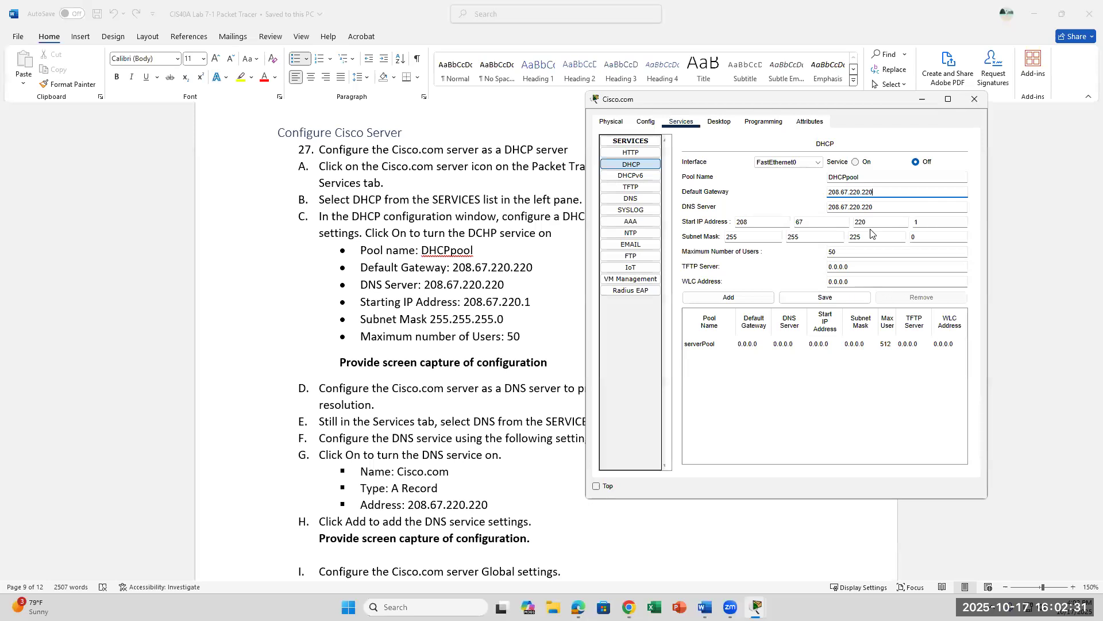
left_click(885, 208)
left_click(879, 222)
Step: Correct the third mask octet to 255 and save DHCPpool as a new pool
left_click(871, 238)
key("BackSpace")
type("55")
left_click(821, 299)
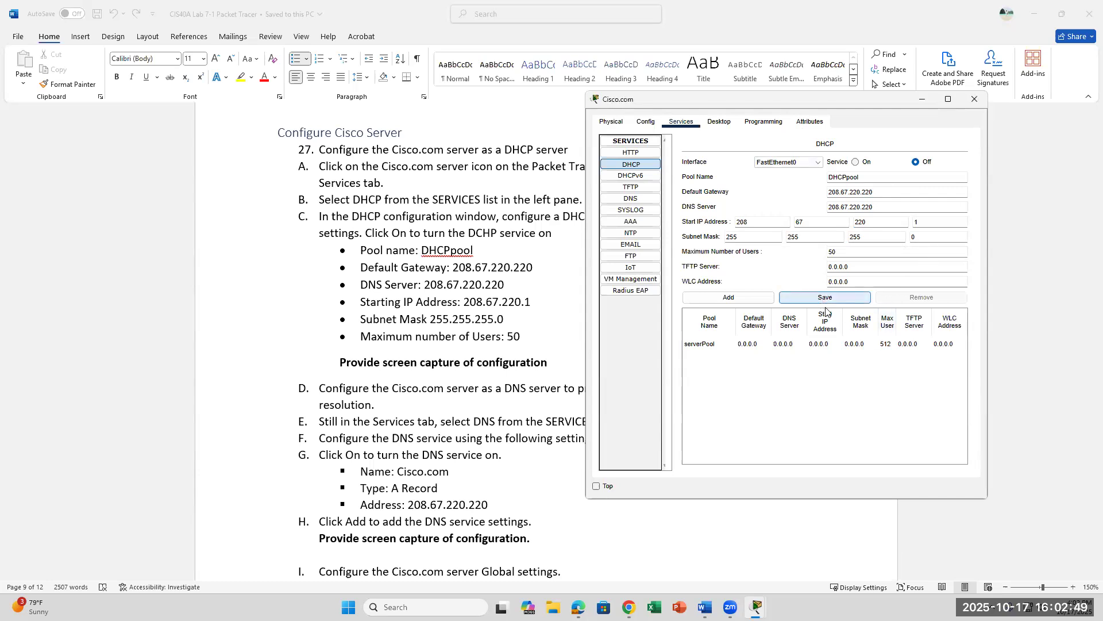
left_click(647, 314)
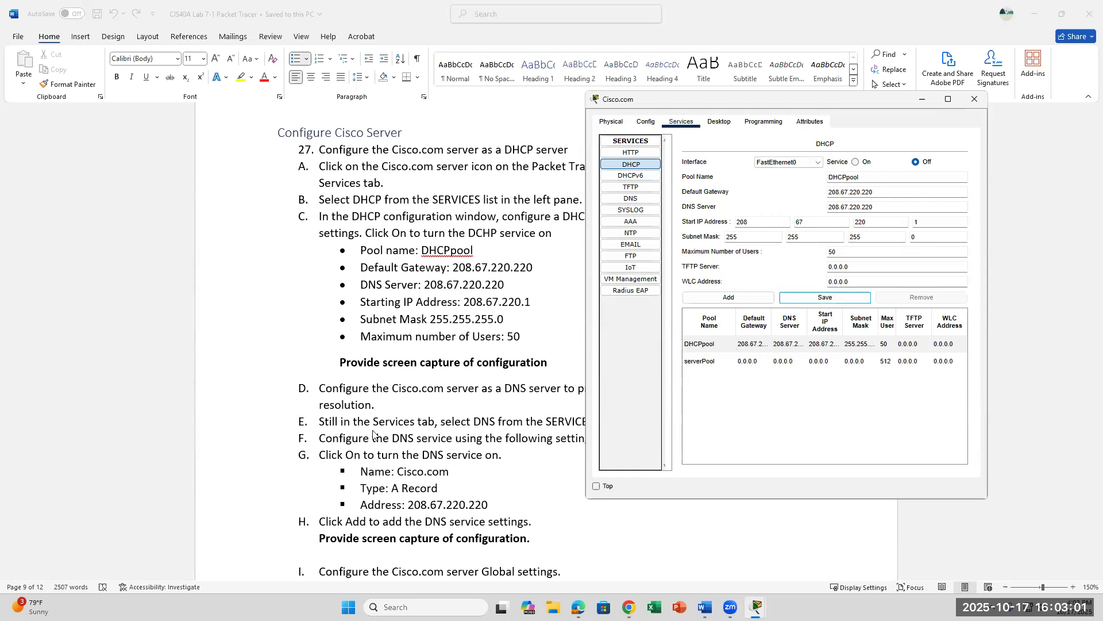
scroll(373, 434, "down", 3)
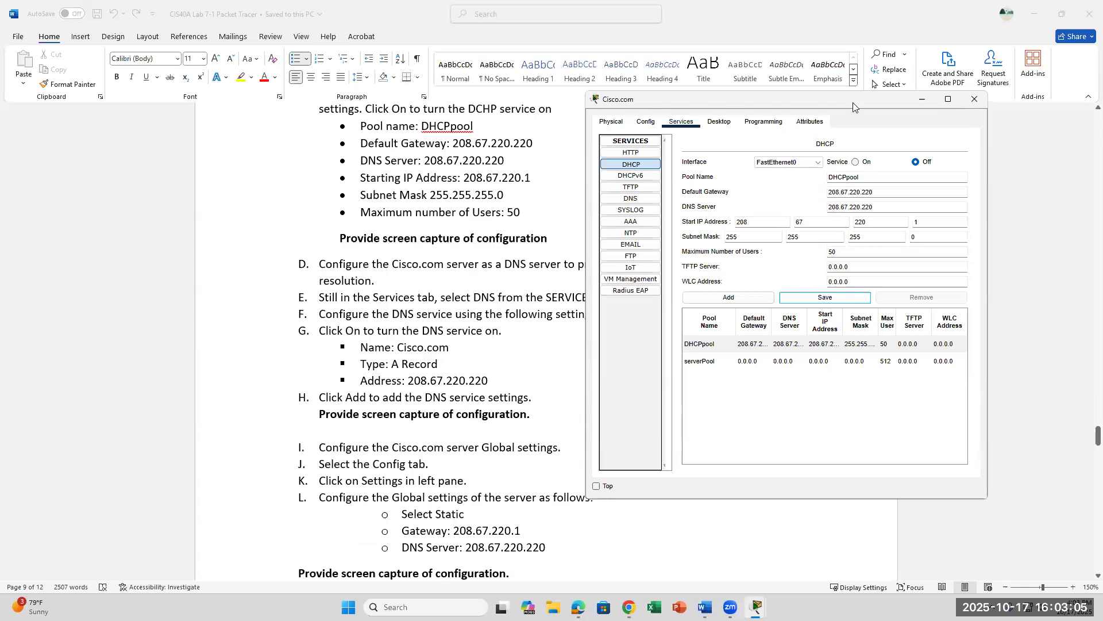
Step: Show the Cisco.com server's DNS service settings with the window placed beside the instructions
left_click_drag(853, 102, 906, 69)
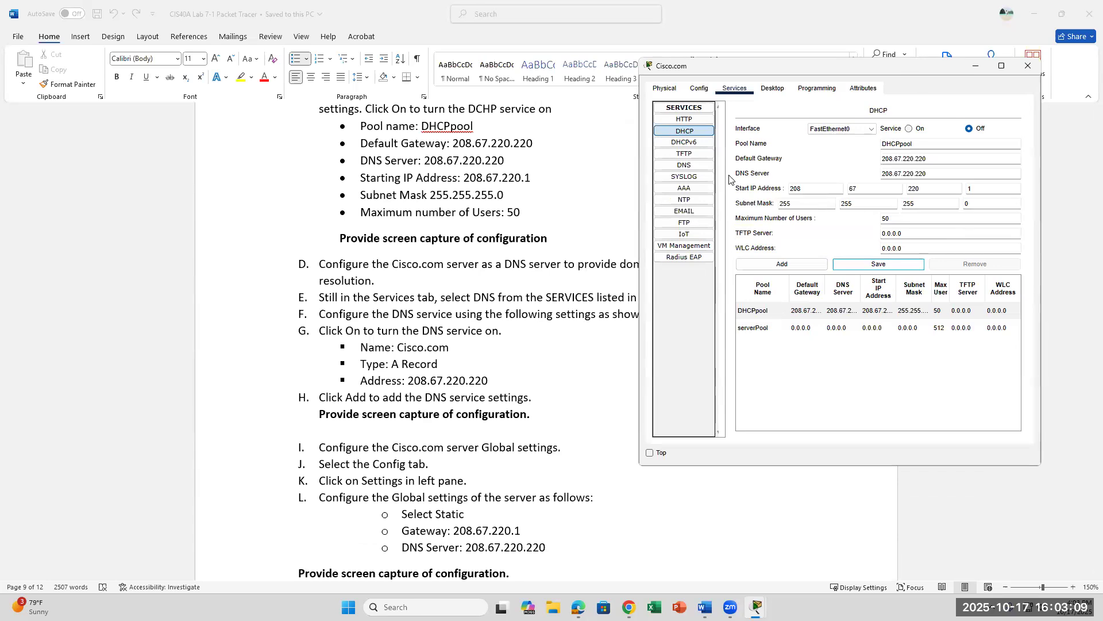
left_click(696, 167)
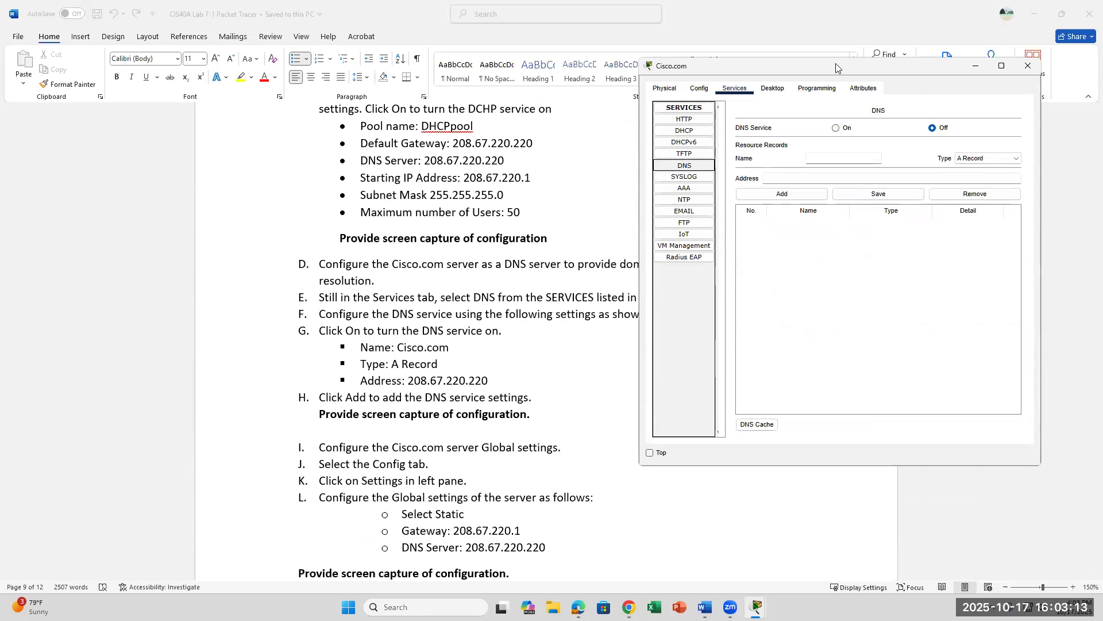
left_click_drag(836, 64, 873, 77)
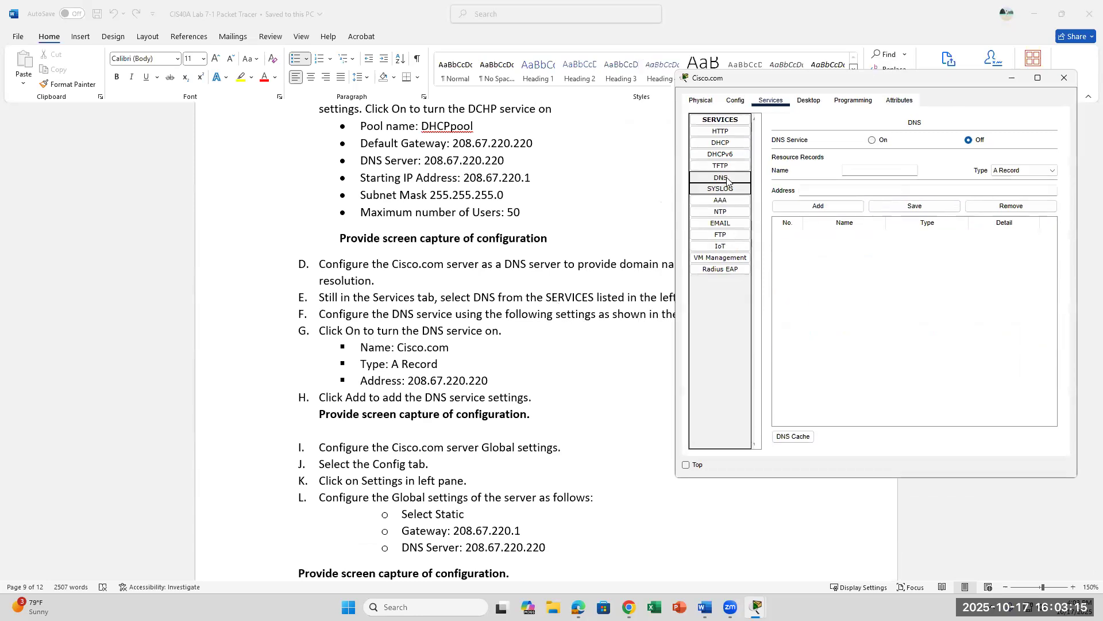
left_click(726, 176)
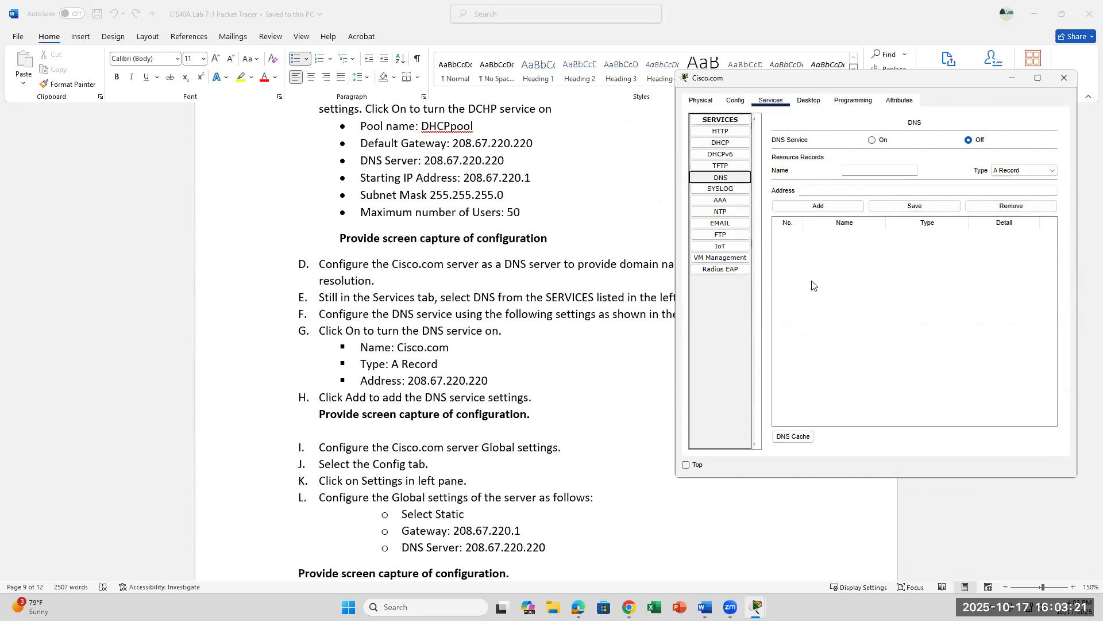
left_click(860, 171)
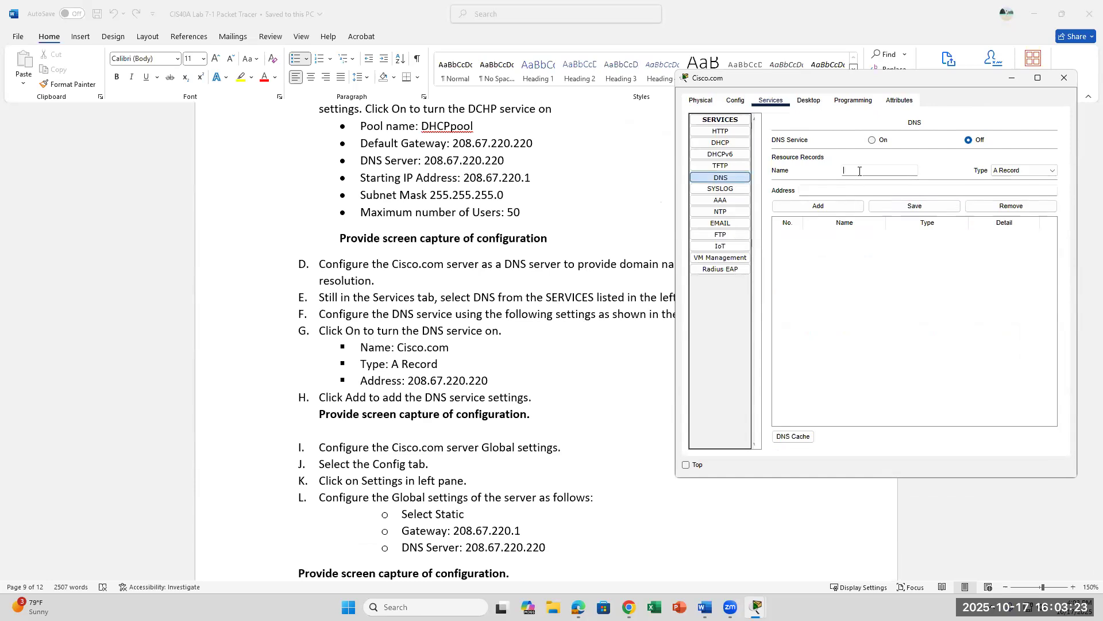
Step: Add an A Record named Cisco.com pointing to 208.67.220.220, dismissing the save error
type("Cisco.com")
left_click(1028, 174)
left_click(1027, 173)
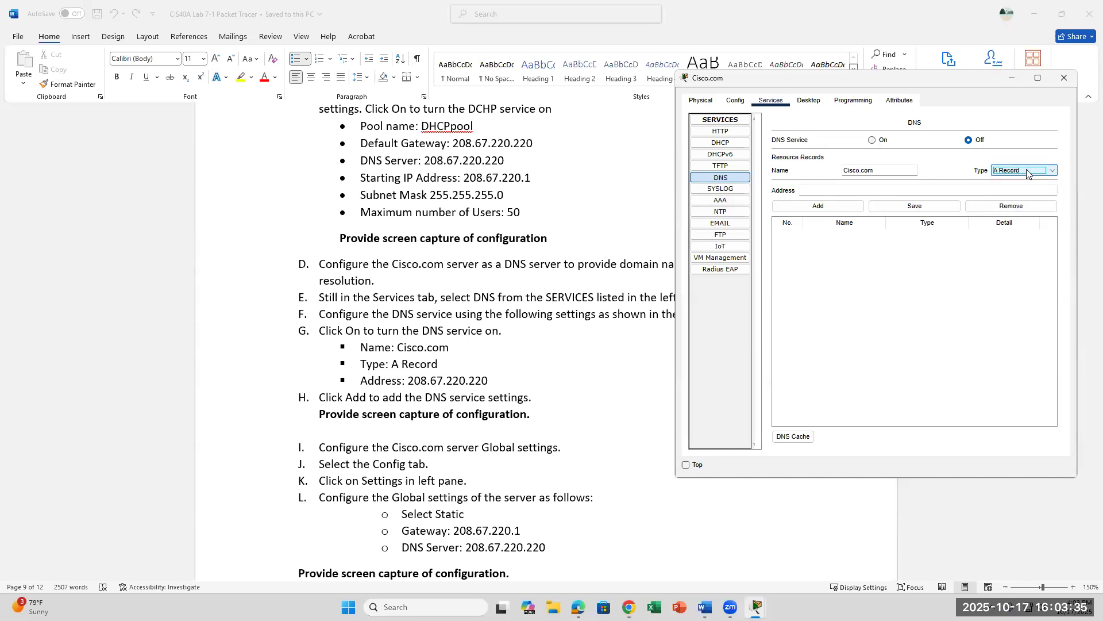
left_click(1026, 172)
left_click(1026, 171)
left_click(847, 192)
type("2087")
type(".")
type("67.")
type("3")
key("BackSpace")
type("220.220")
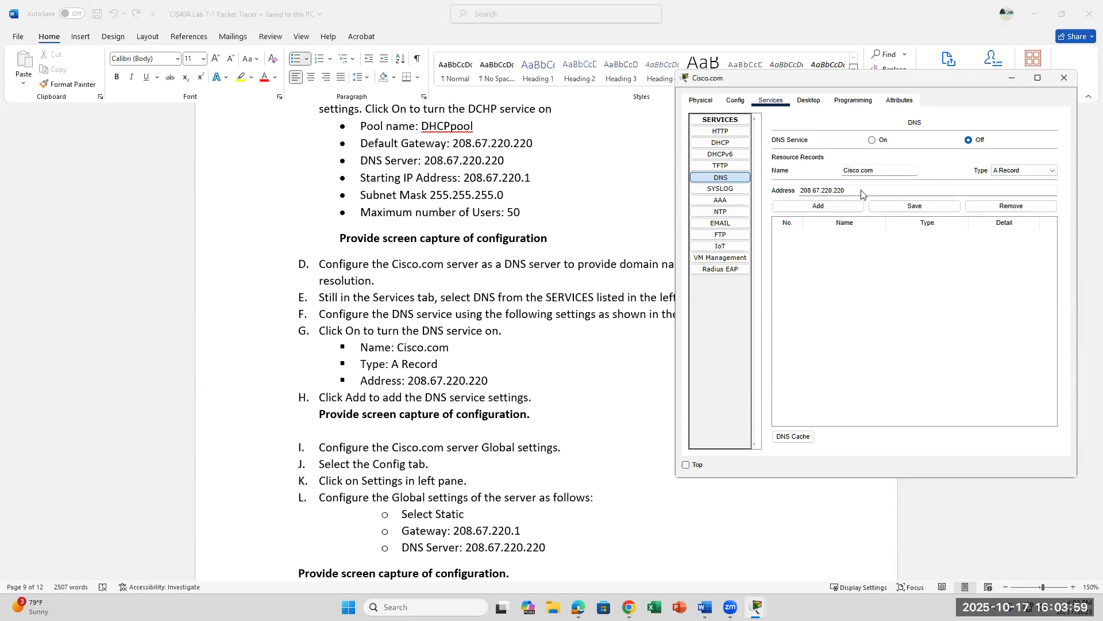
left_click(803, 210)
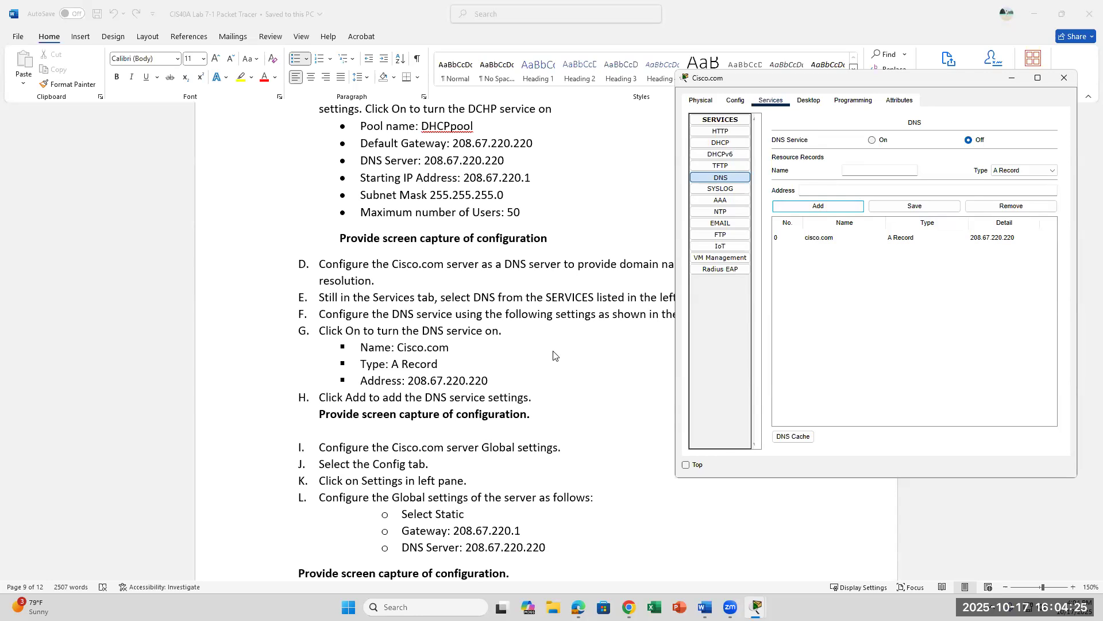
scroll(554, 355, "down", 1)
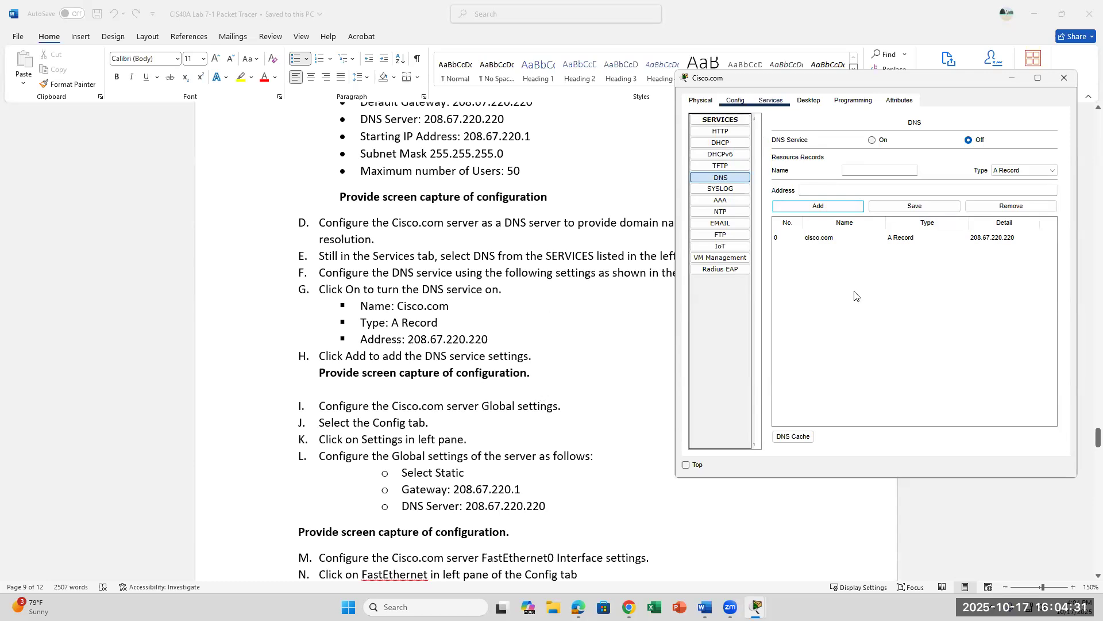
left_click(920, 210)
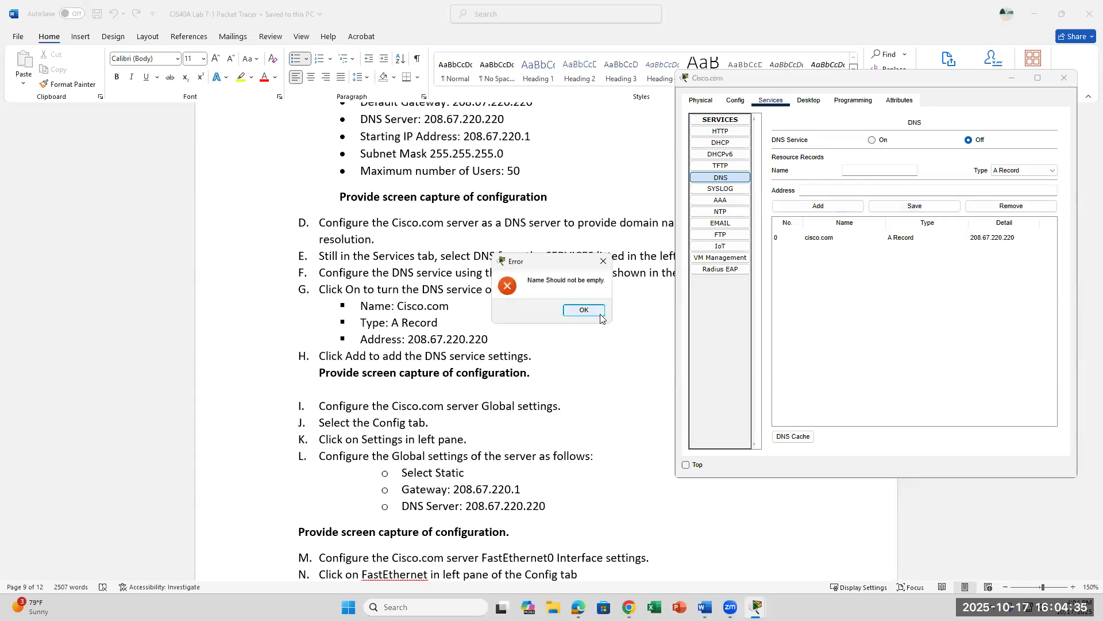
left_click(582, 312)
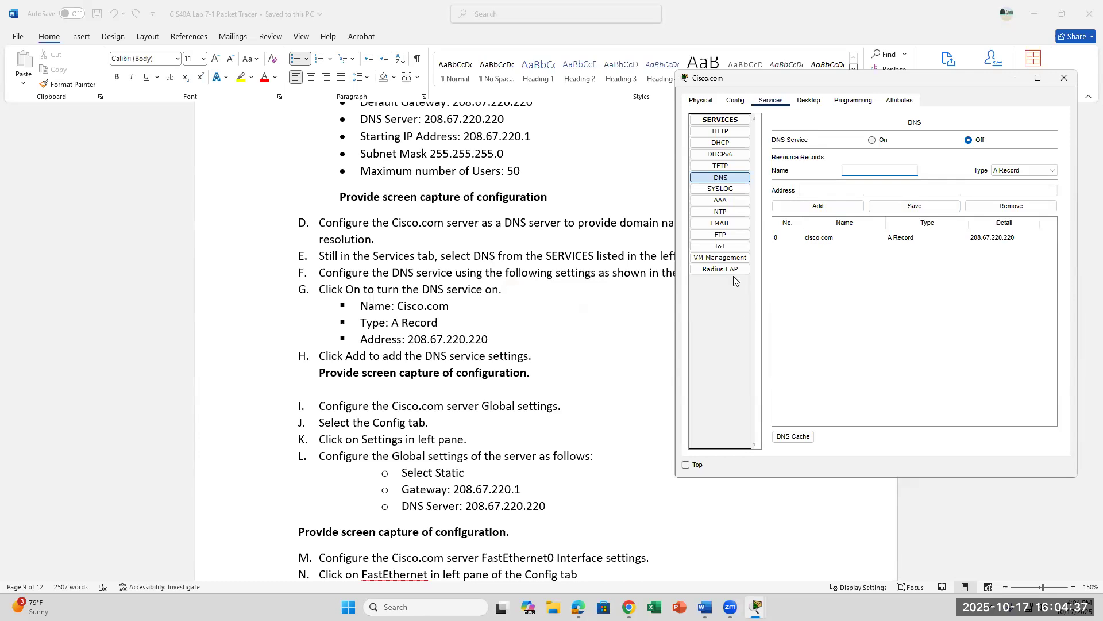
Step: Enter static global Default Gateway 208.67.220.1 and DNS Server 208.67.220.220
left_click(735, 100)
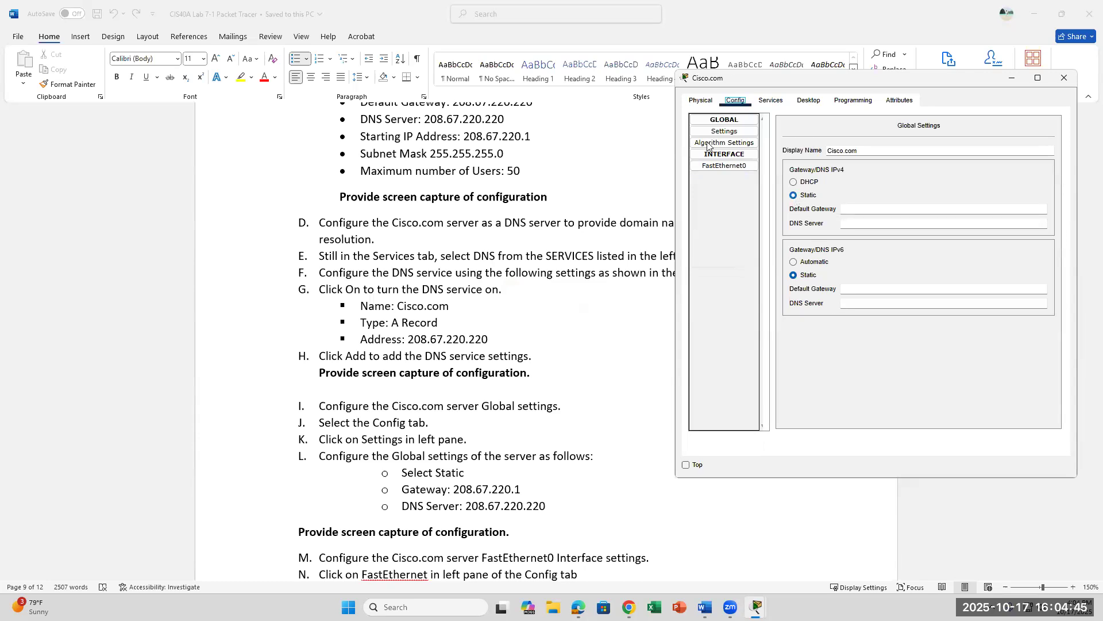
left_click(863, 210)
type("208.67.220.1")
left_click(888, 223)
type("208.67.220.2")
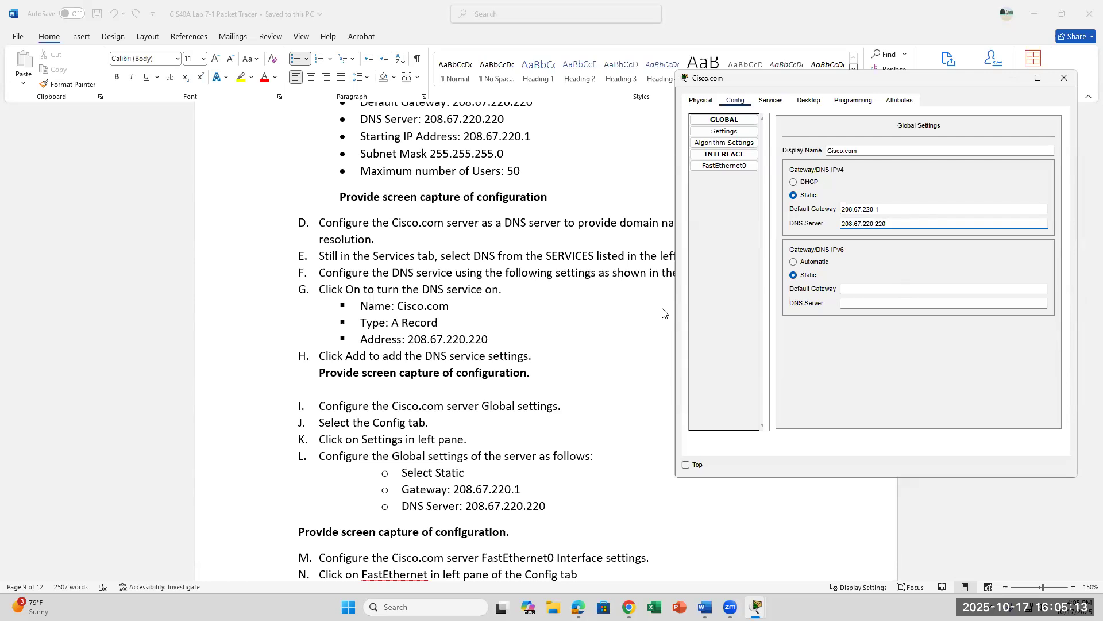
scroll(662, 313, "down", 1)
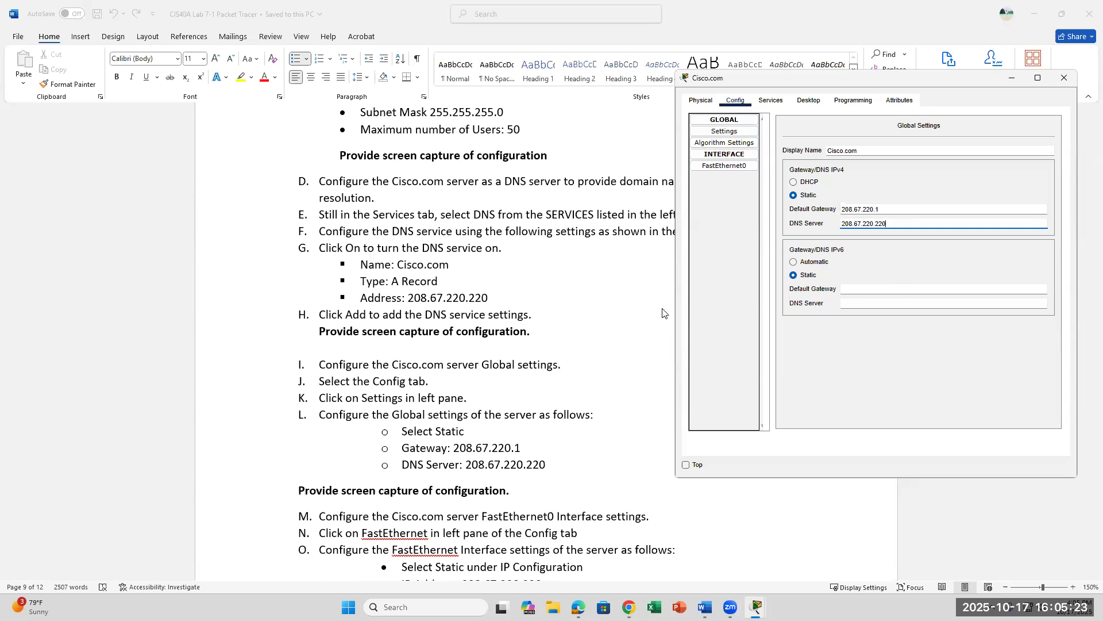
left_click(727, 124)
left_click(726, 124)
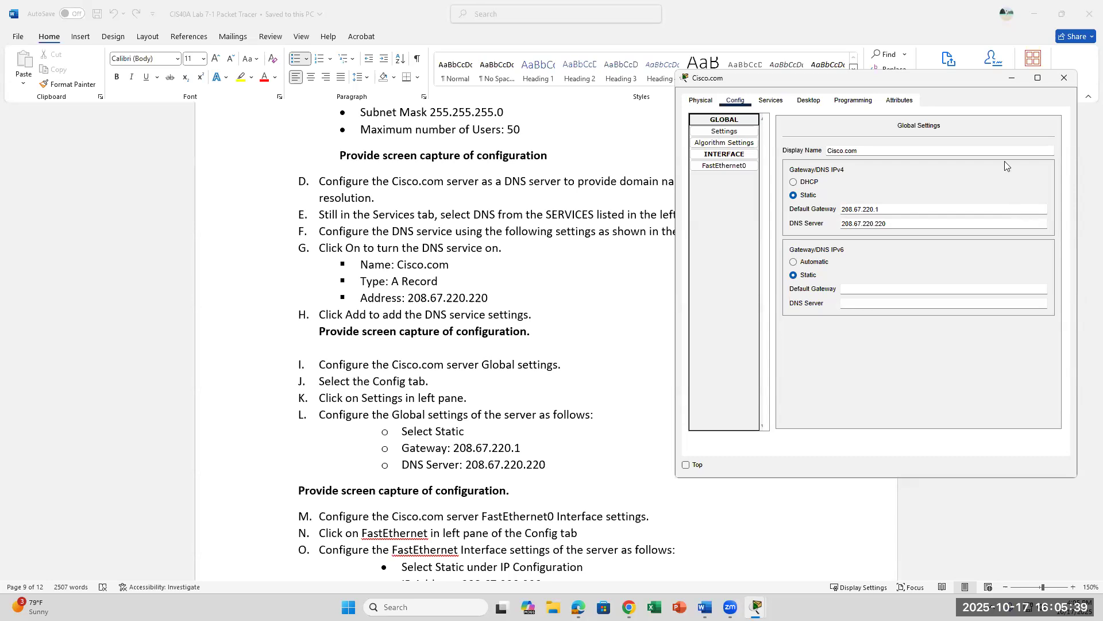
scroll(550, 417, "down", 2)
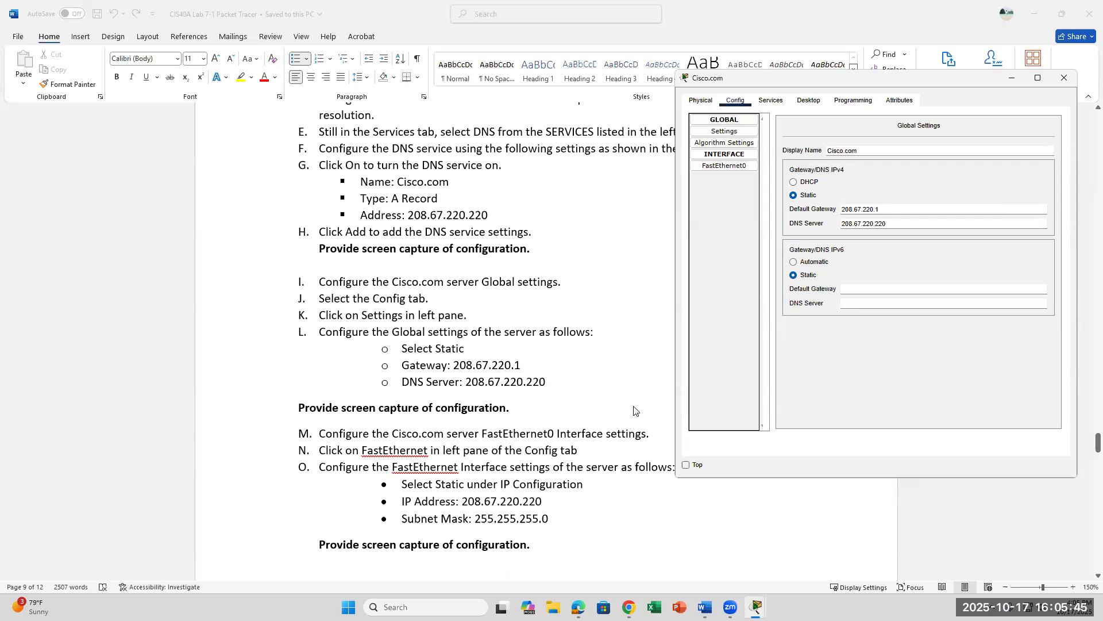
left_click(724, 167)
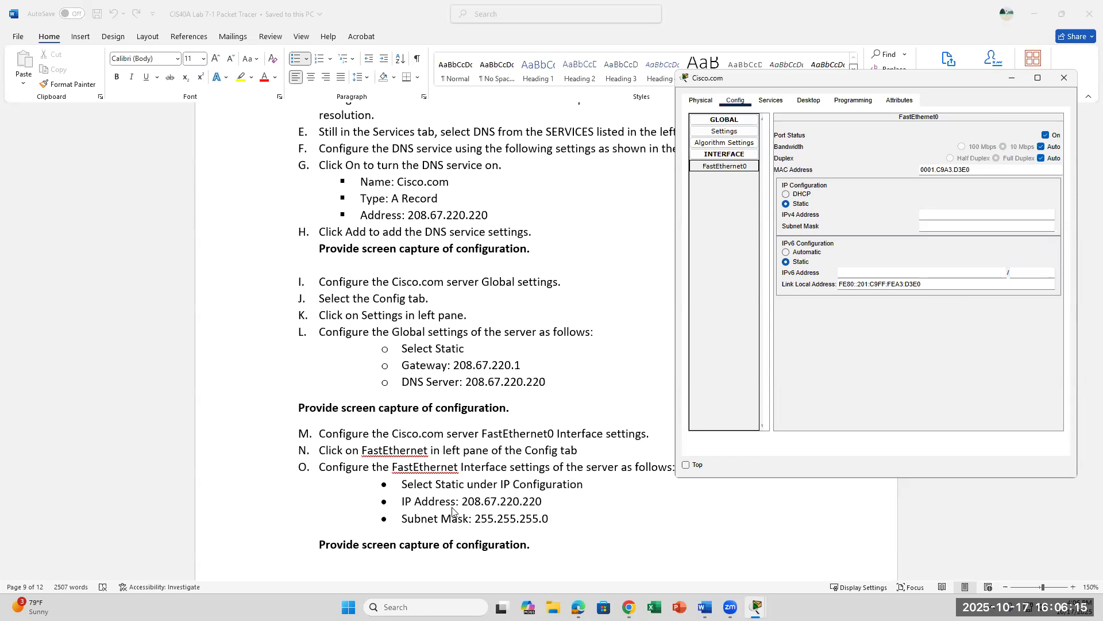
Step: Set FastEthernet0's IPv4 address to 208.67.220.220 with subnet mask 255.255.255.0
left_click(922, 216)
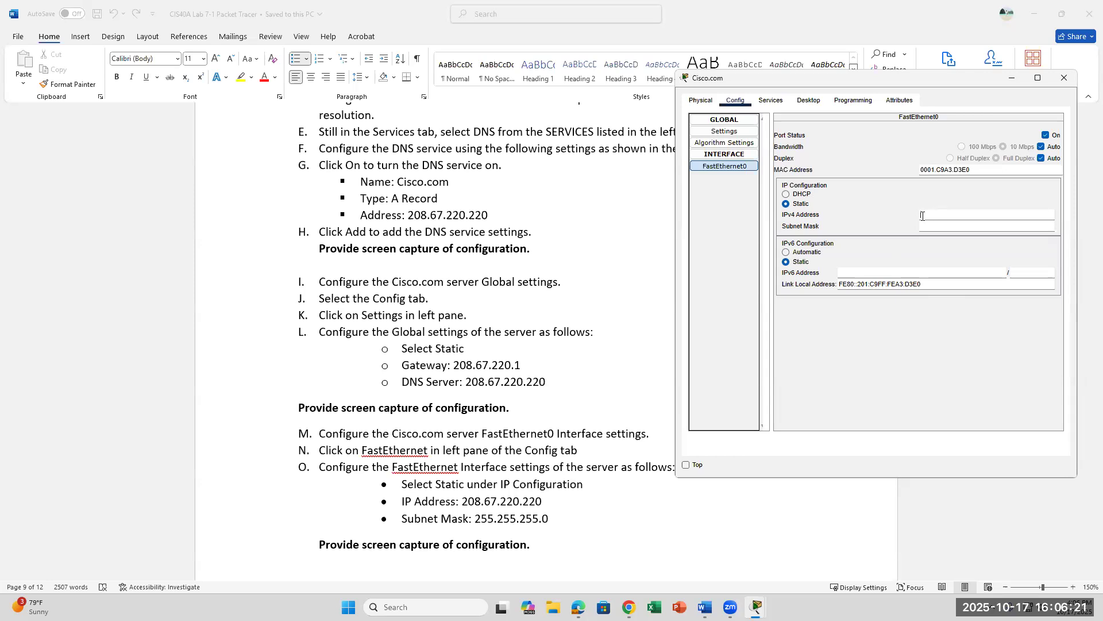
type("208.67.220.220")
left_click(957, 229)
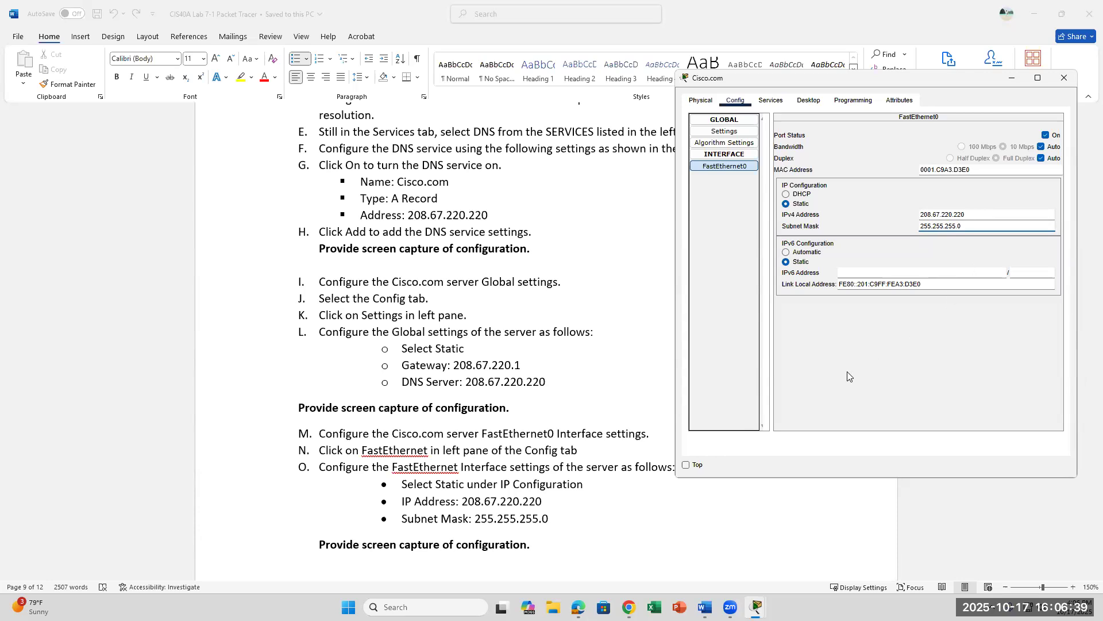
scroll(641, 365, "down", 5)
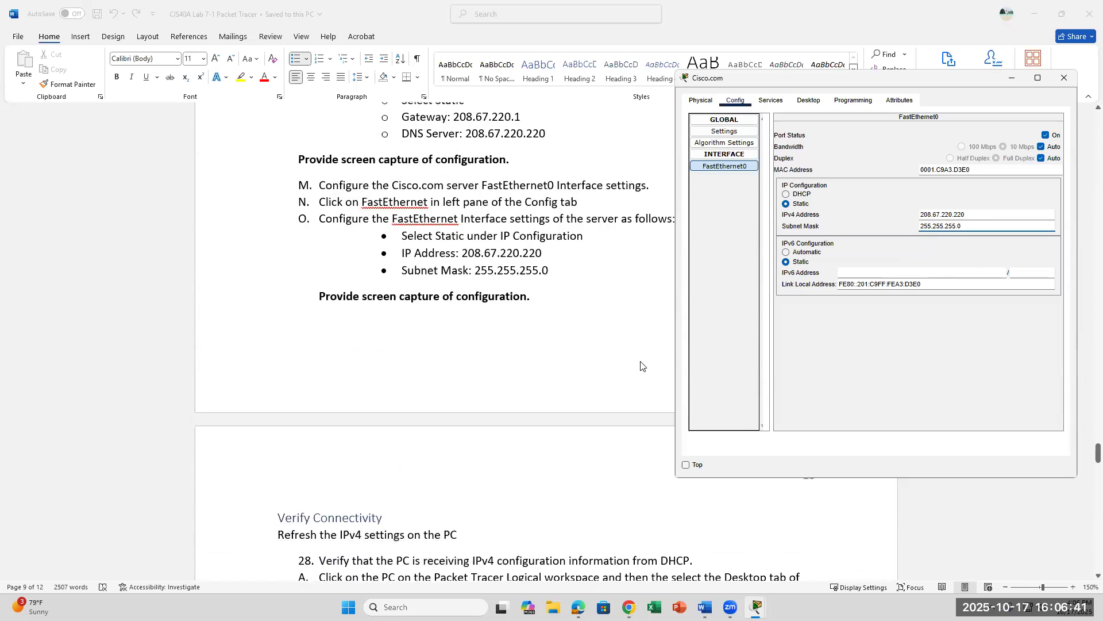
Step: Scroll the Word lab sheet down to the Verify Connectivity section
scroll(641, 365, "down", 1)
scroll(641, 365, "down", 2)
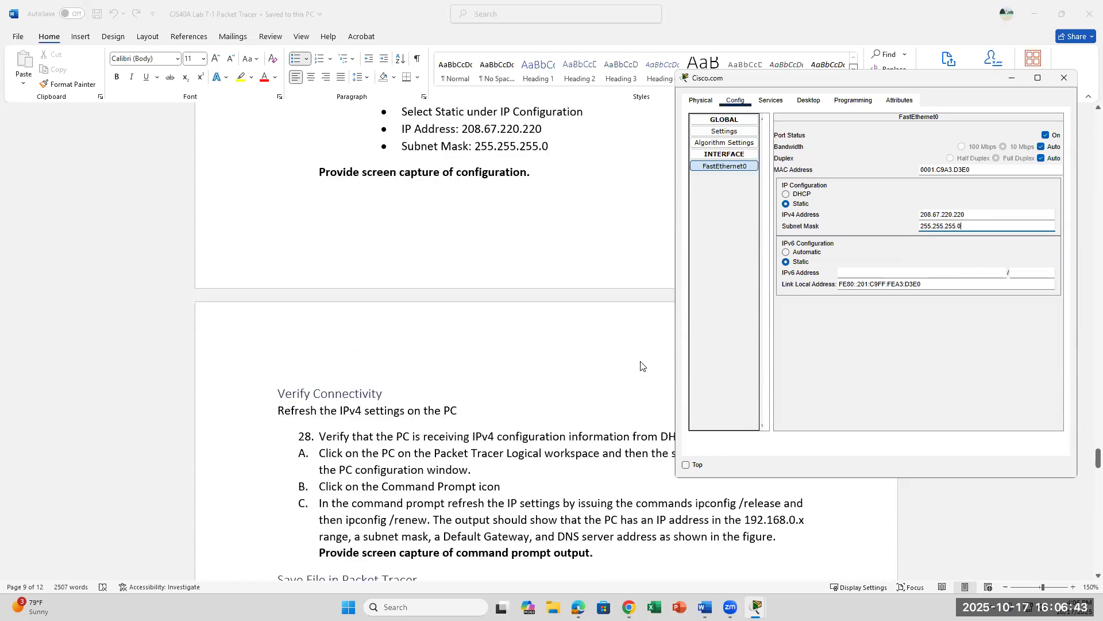
scroll(641, 365, "down", 2)
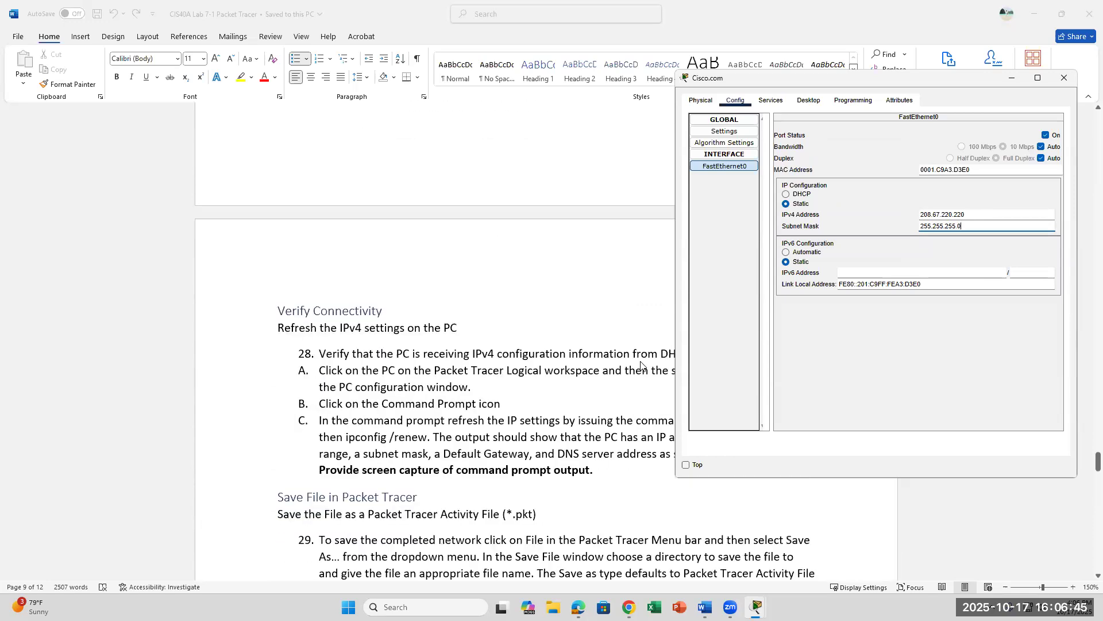
scroll(642, 365, "up", 9)
scroll(641, 366, "up", 3)
scroll(641, 366, "down", 3)
scroll(642, 366, "down", 10)
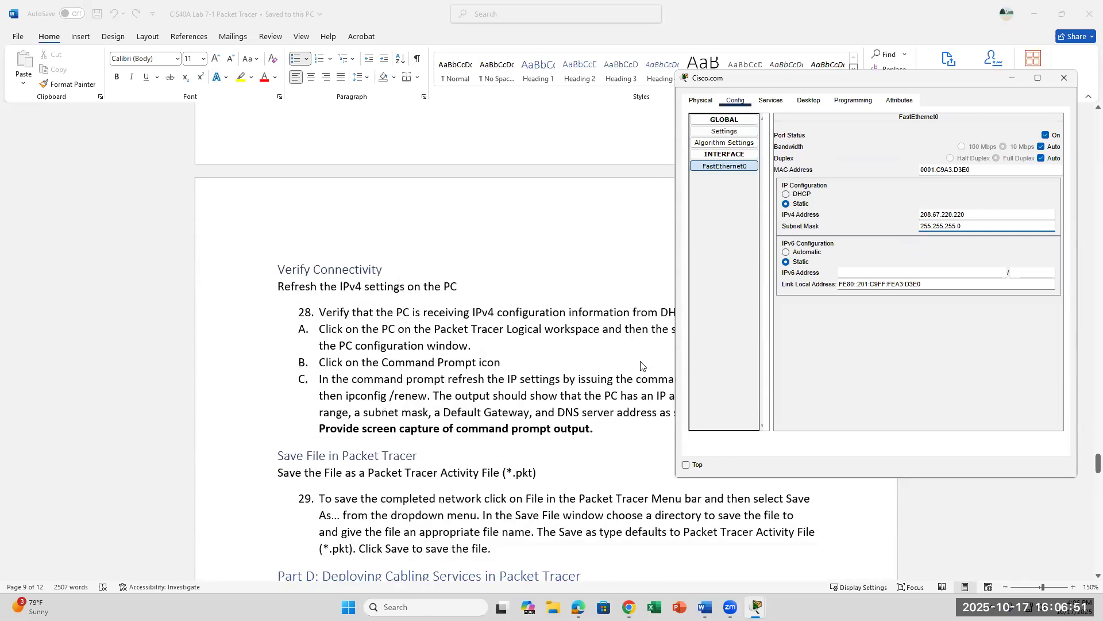
scroll(641, 366, "down", 1)
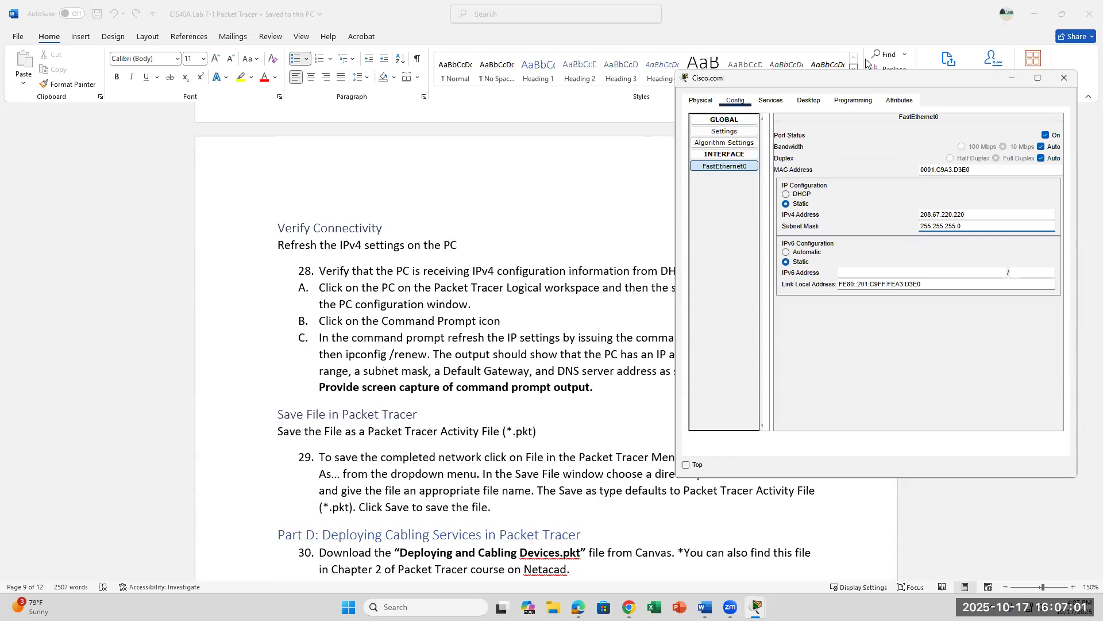
Step: Close the Cisco.com server window and bring the Packet Tracer topology workspace forward
left_click_drag(862, 80, 933, 79)
scroll(560, 329, "down", 3)
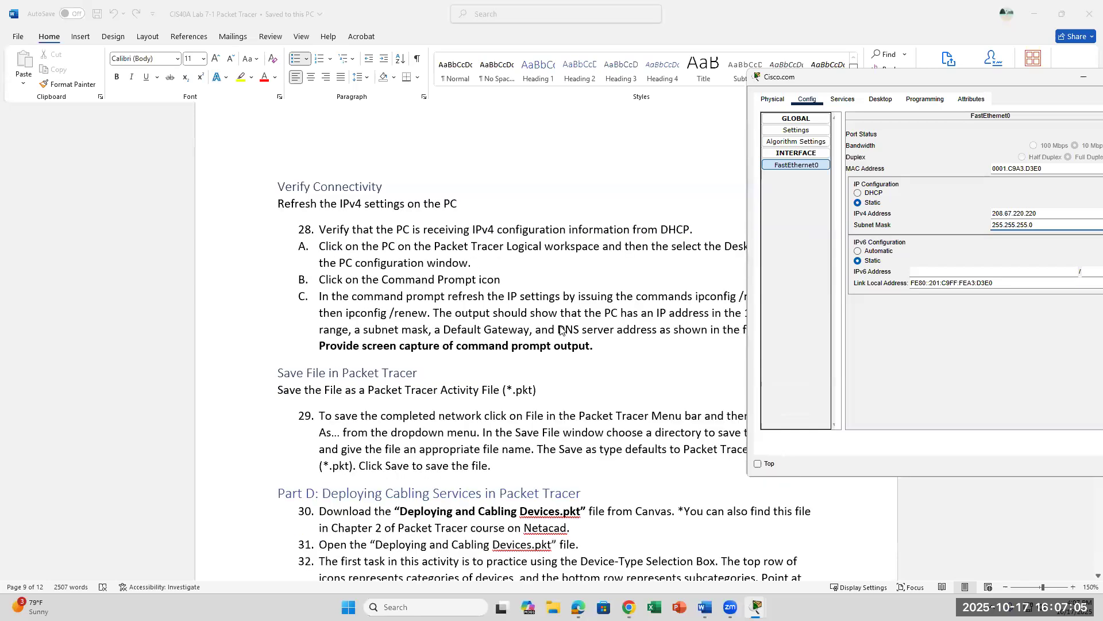
scroll(560, 329, "up", 2)
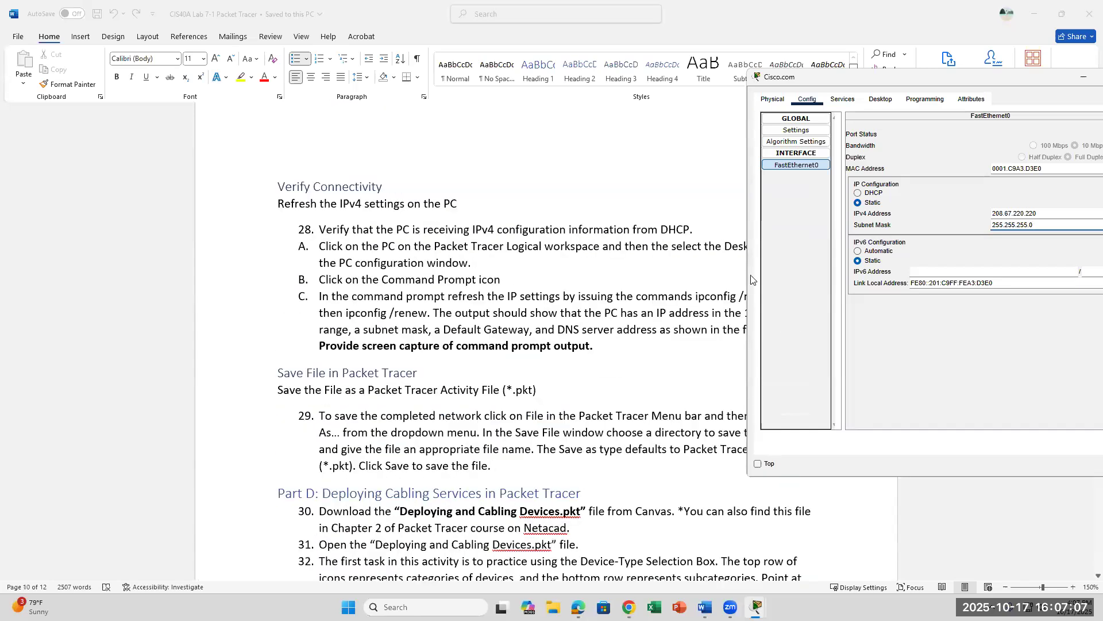
left_click_drag(886, 76, 686, 113)
left_click(932, 116)
mouse_move(757, 607)
left_click(719, 546)
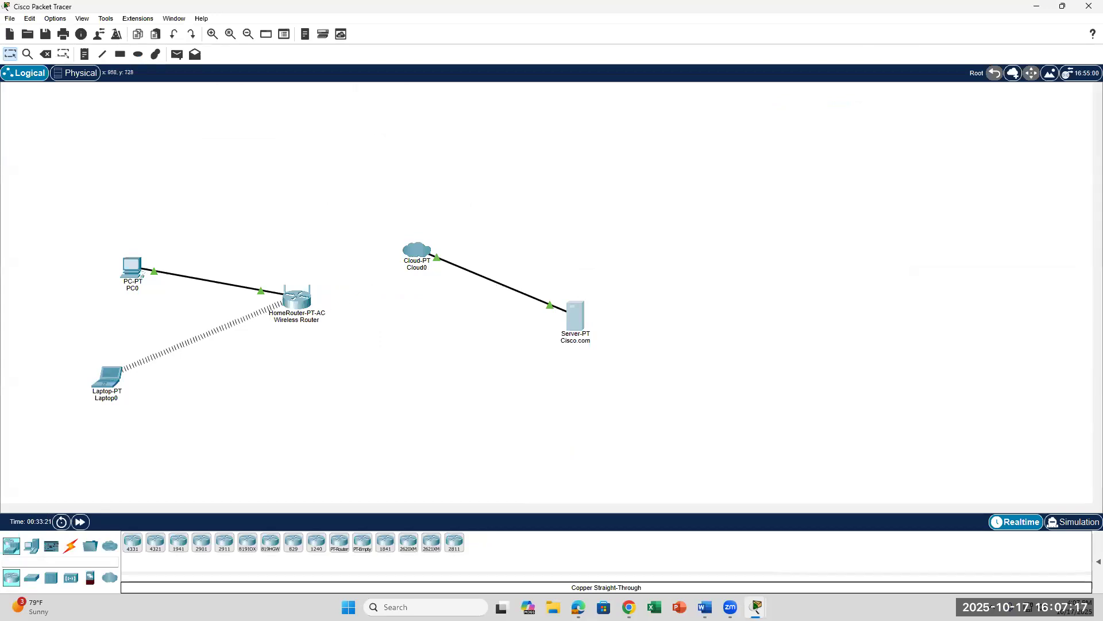
Step: In the Word lab instructions, highlight the expected 192.168.0.x output description
left_click(705, 607)
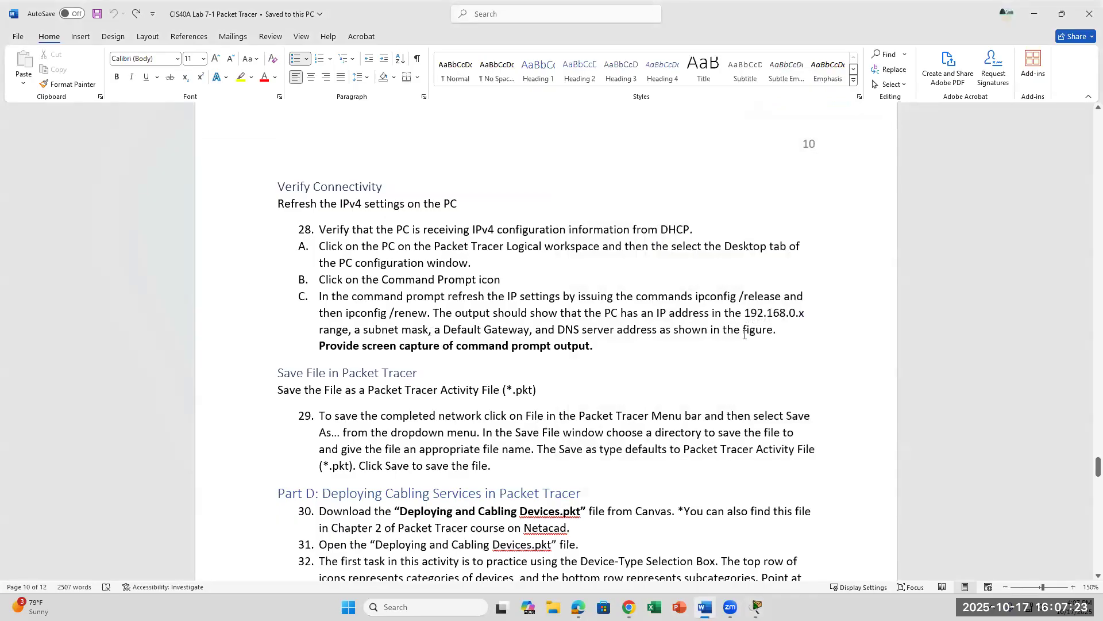
left_click_drag(745, 312, 788, 331)
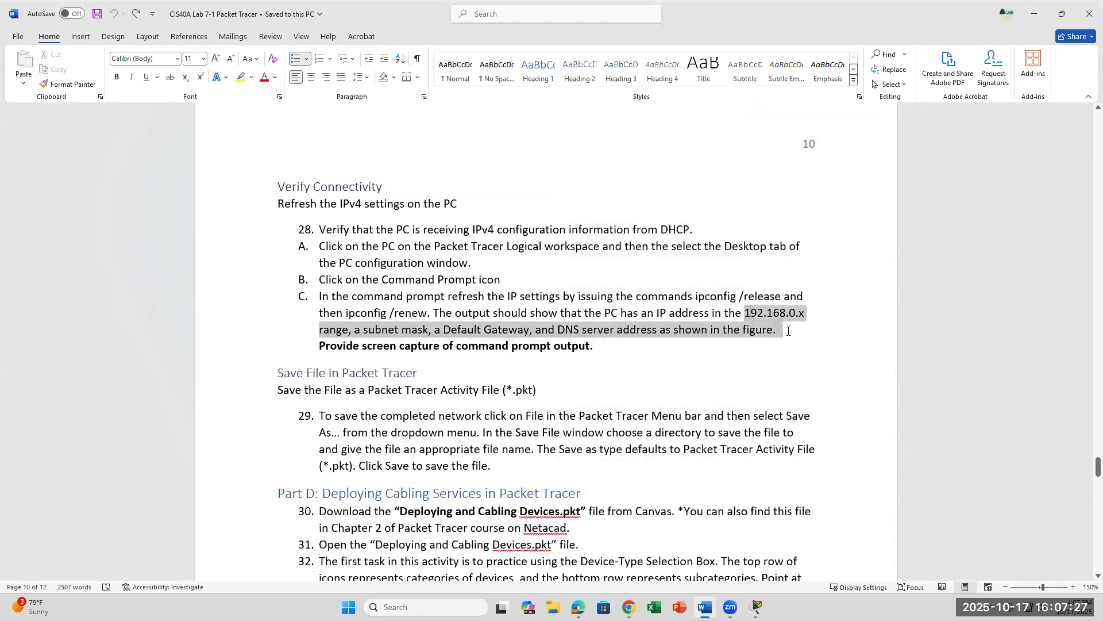
left_click(650, 372)
left_click(757, 606)
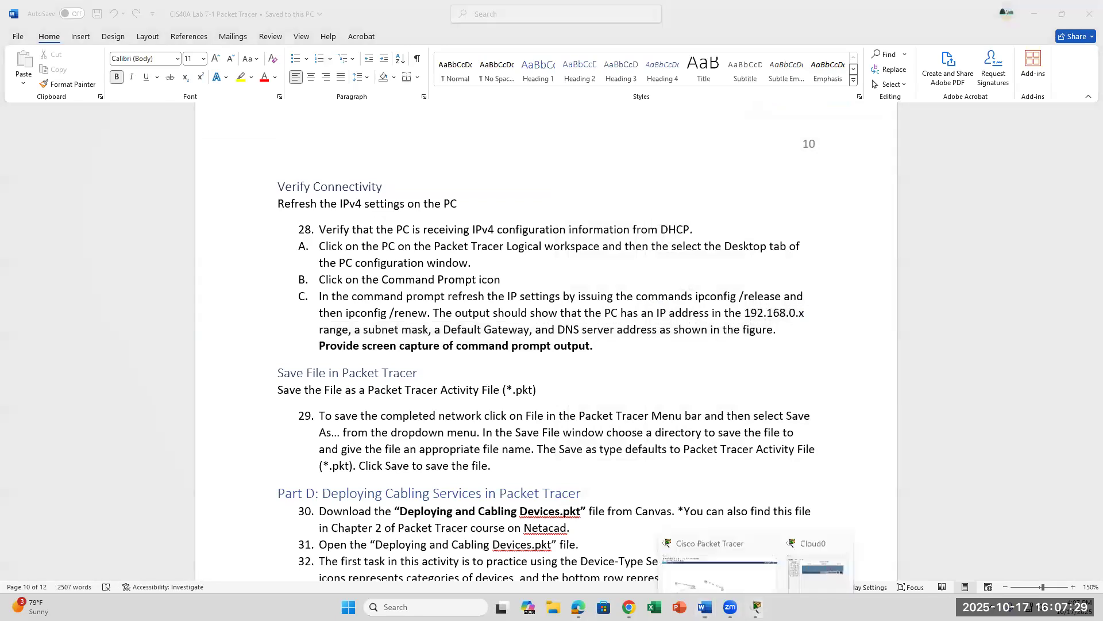
Step: Back in Packet Tracer, open PC0's configuration window and close it again
left_click(718, 569)
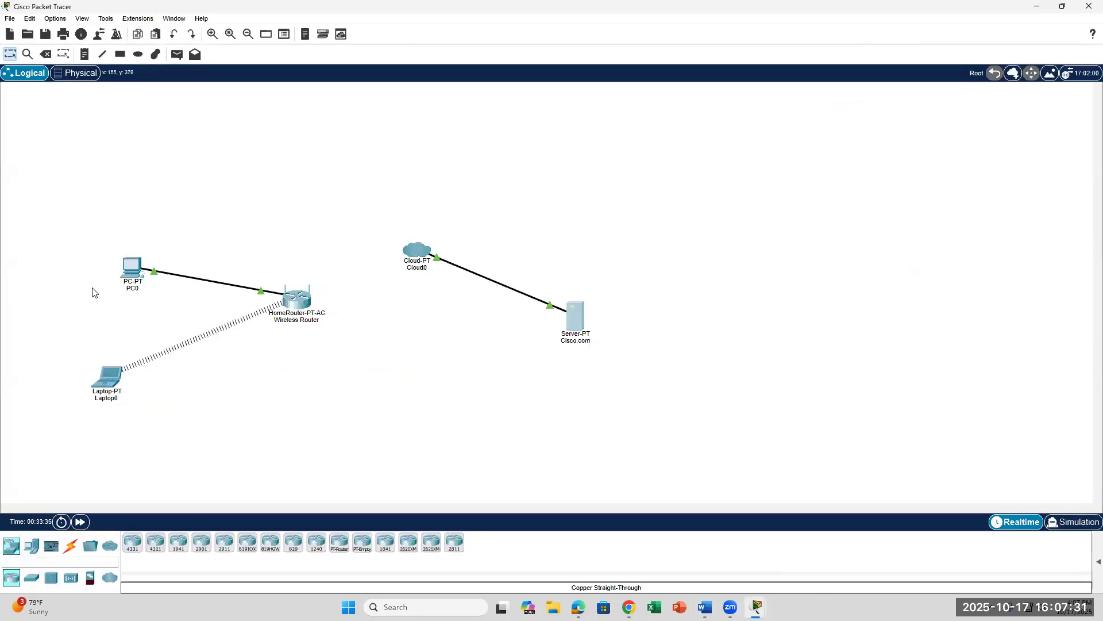
left_click(128, 269)
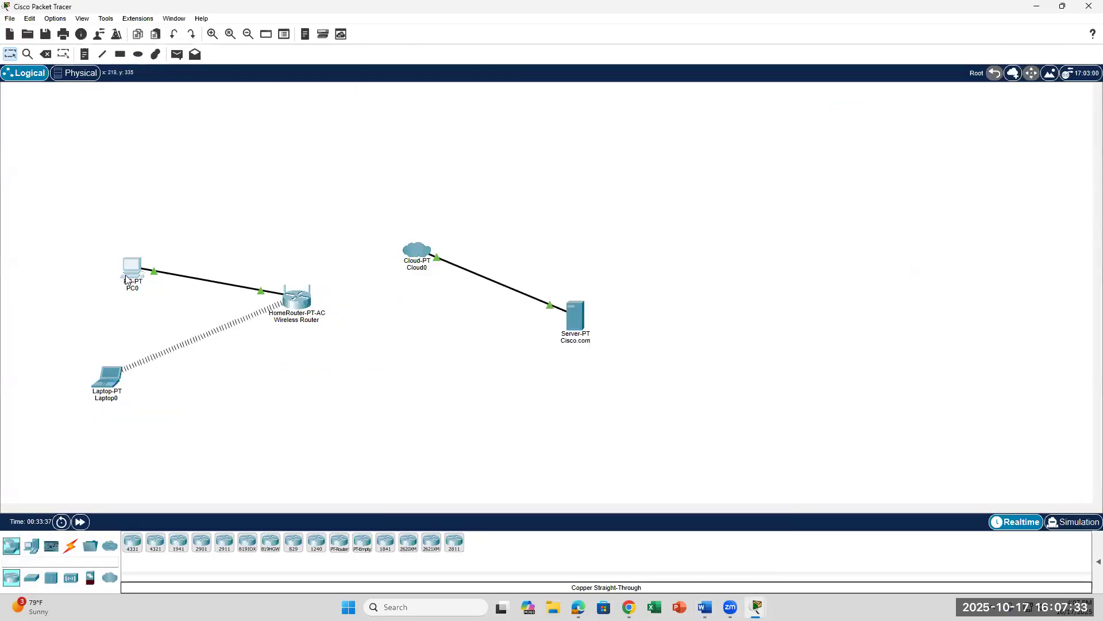
left_click(128, 279)
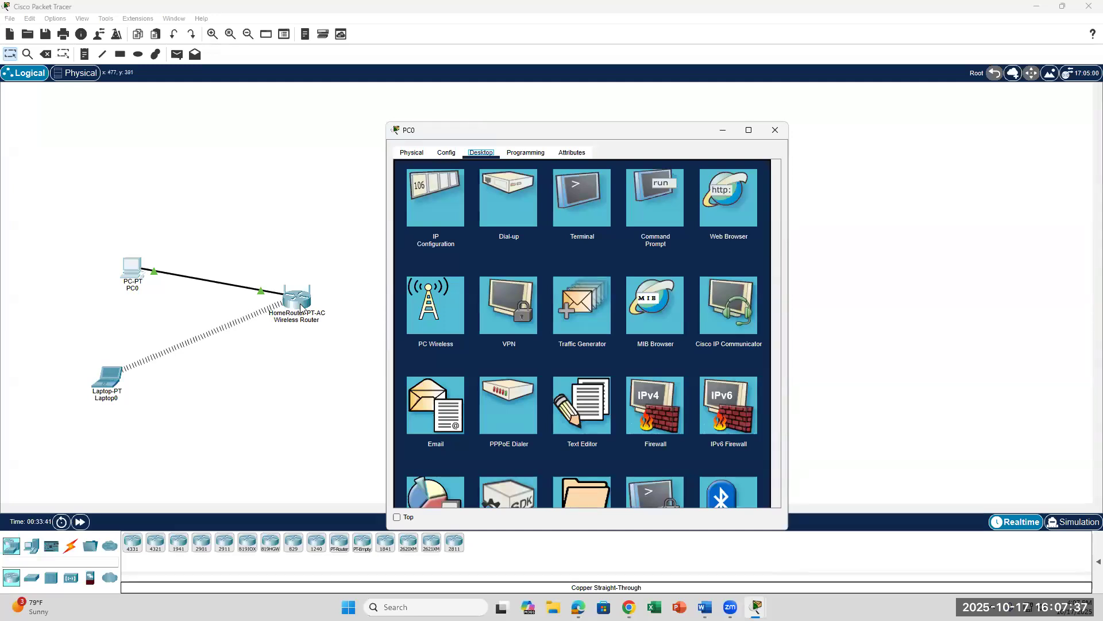
left_click(353, 303)
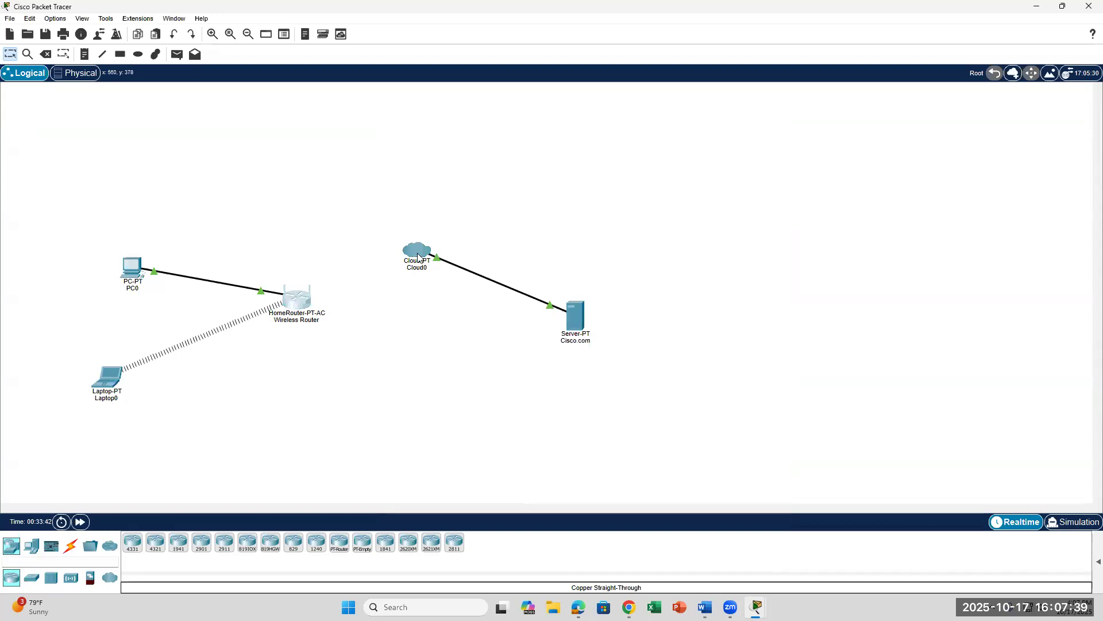
Step: Open and close the Wireless Router configuration, then return to the Word lab document
left_click(309, 298)
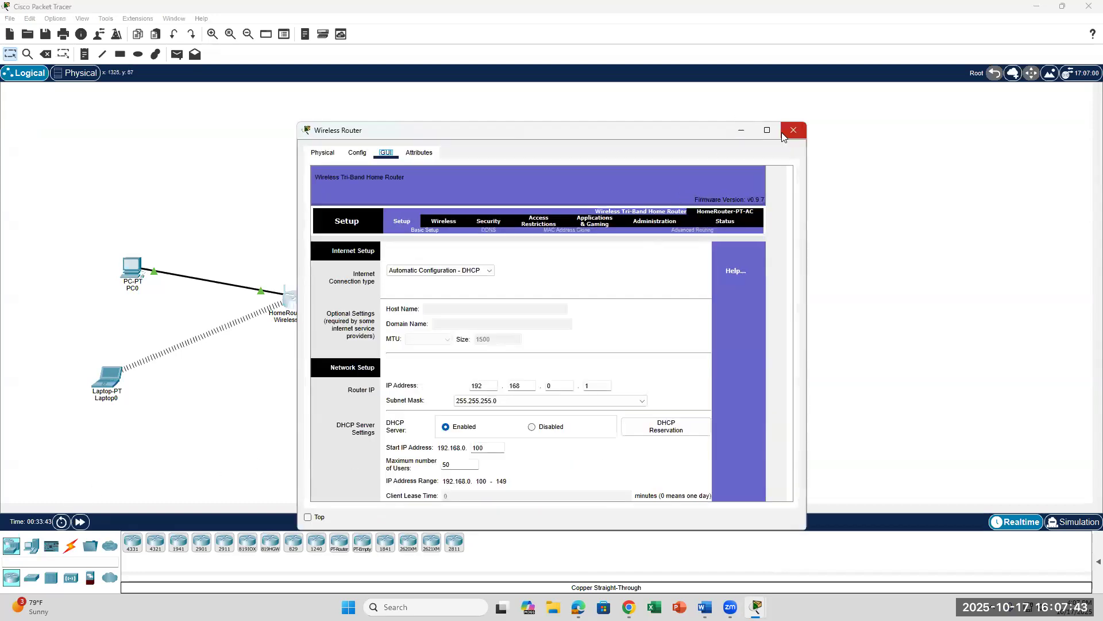
left_click(793, 130)
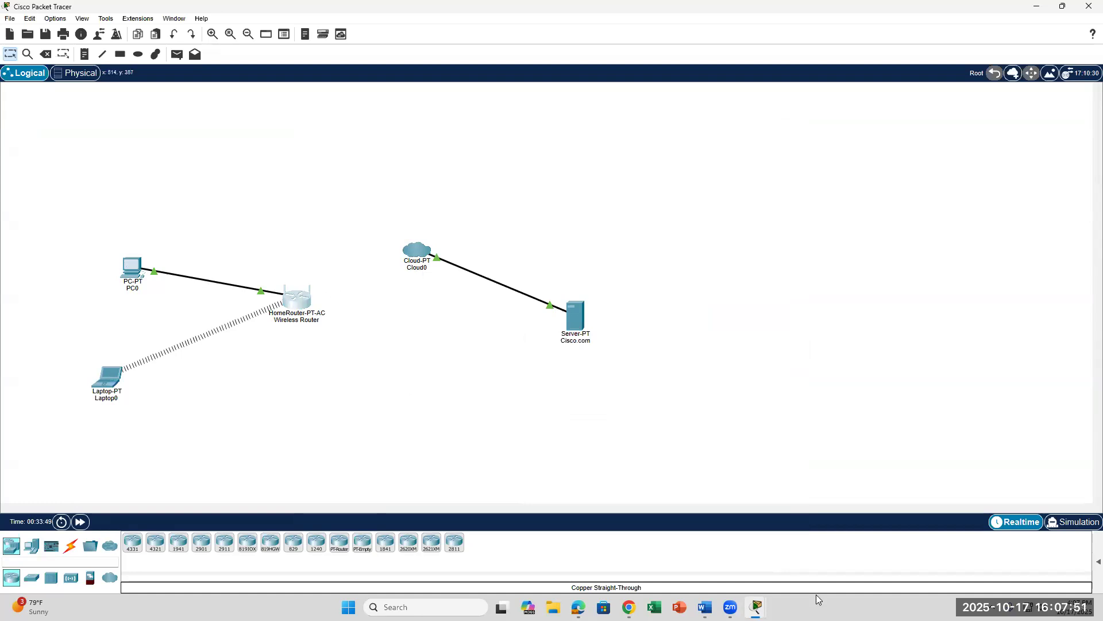
left_click(703, 598)
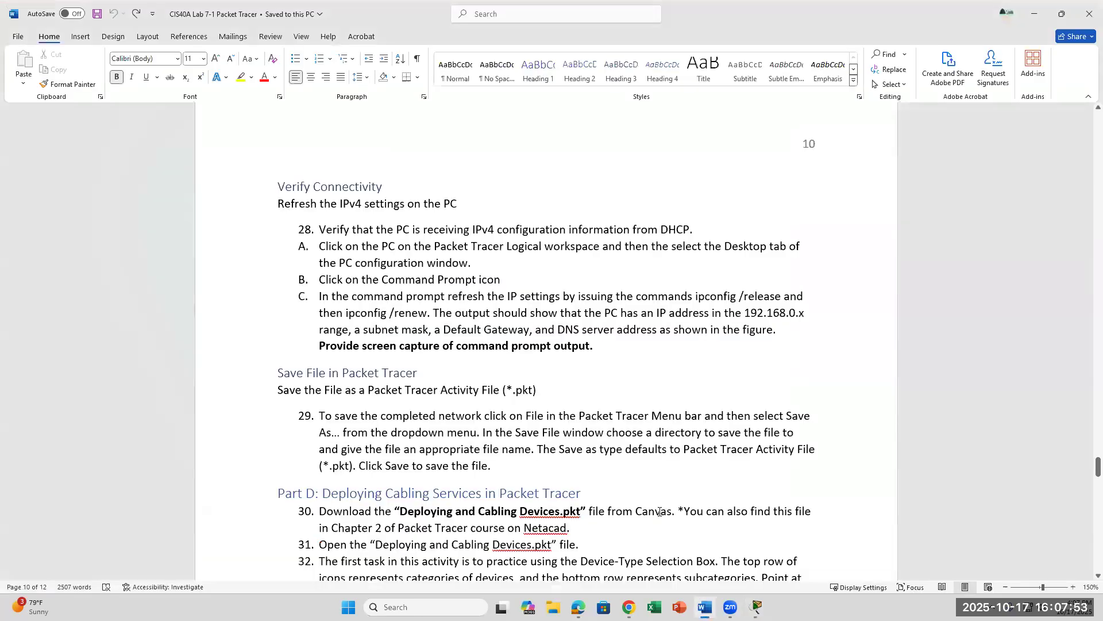
left_click(548, 473)
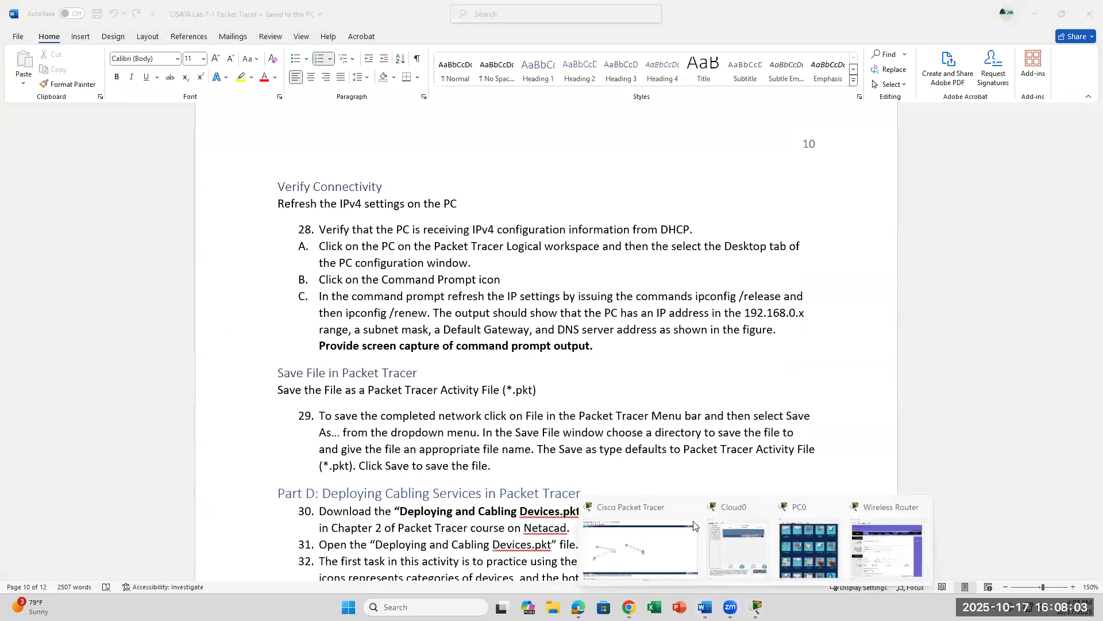
left_click(620, 520)
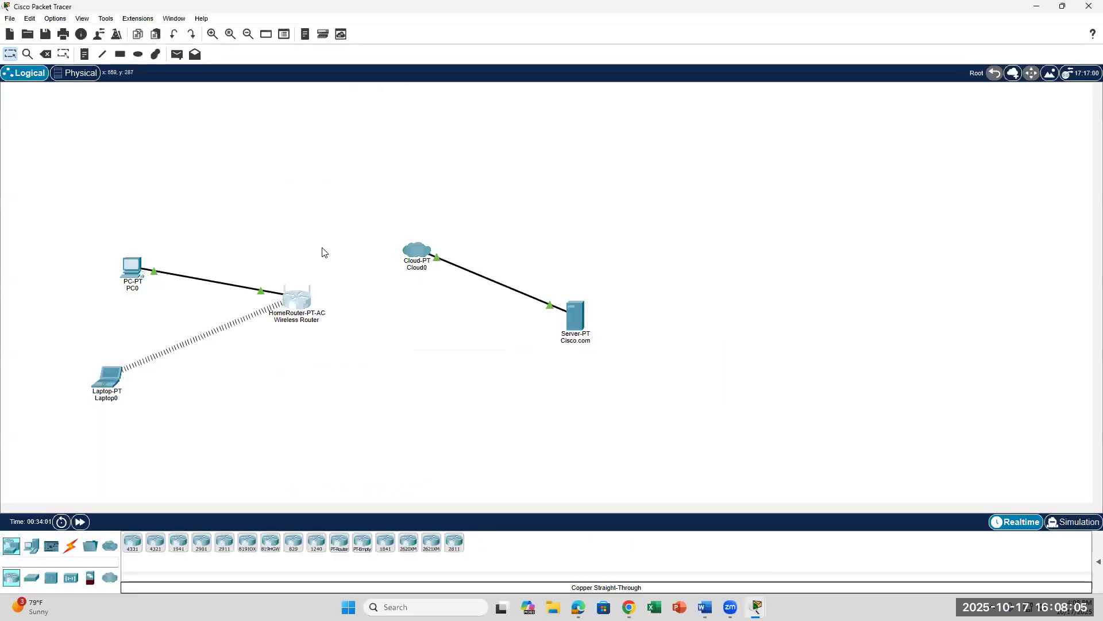
left_click(9, 19)
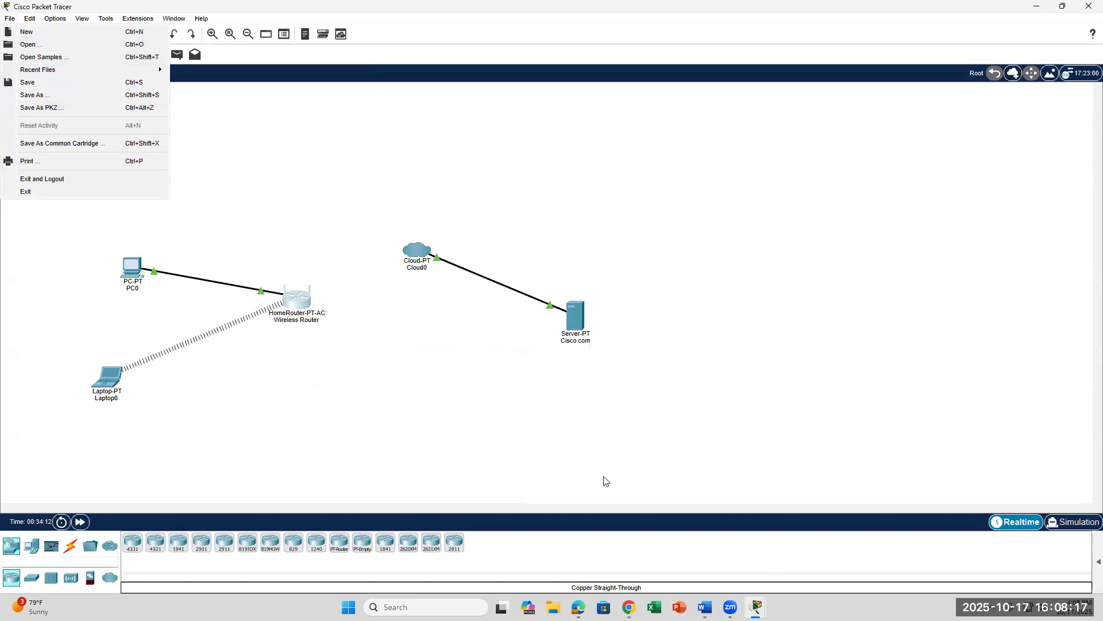
left_click(705, 607)
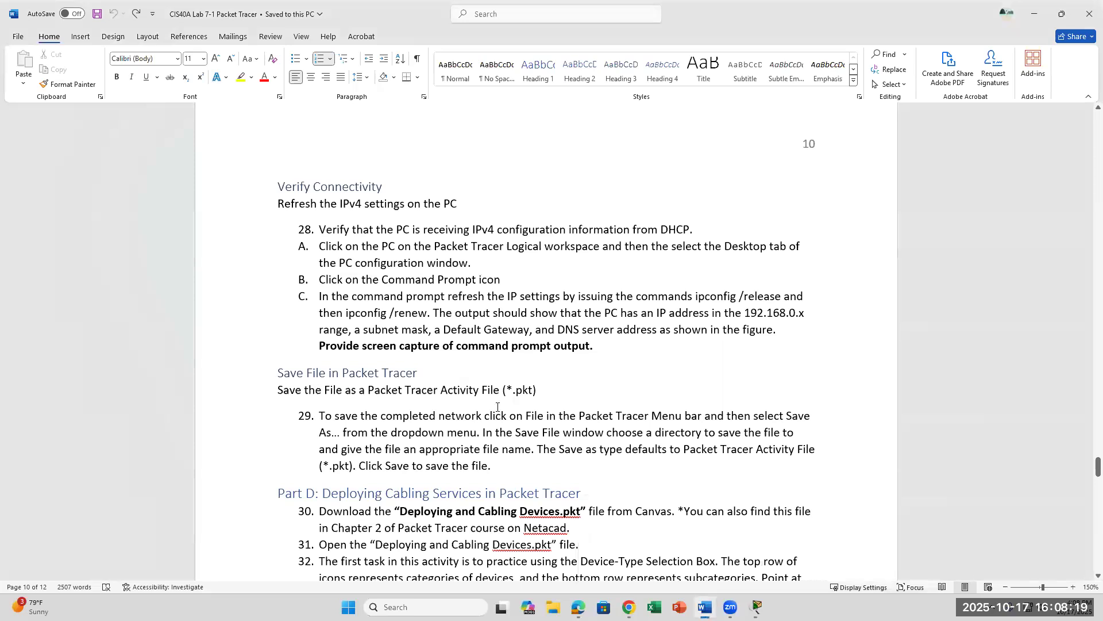
Step: Select the Part D heading through step 32 in the lab document
scroll(498, 406, "down", 4)
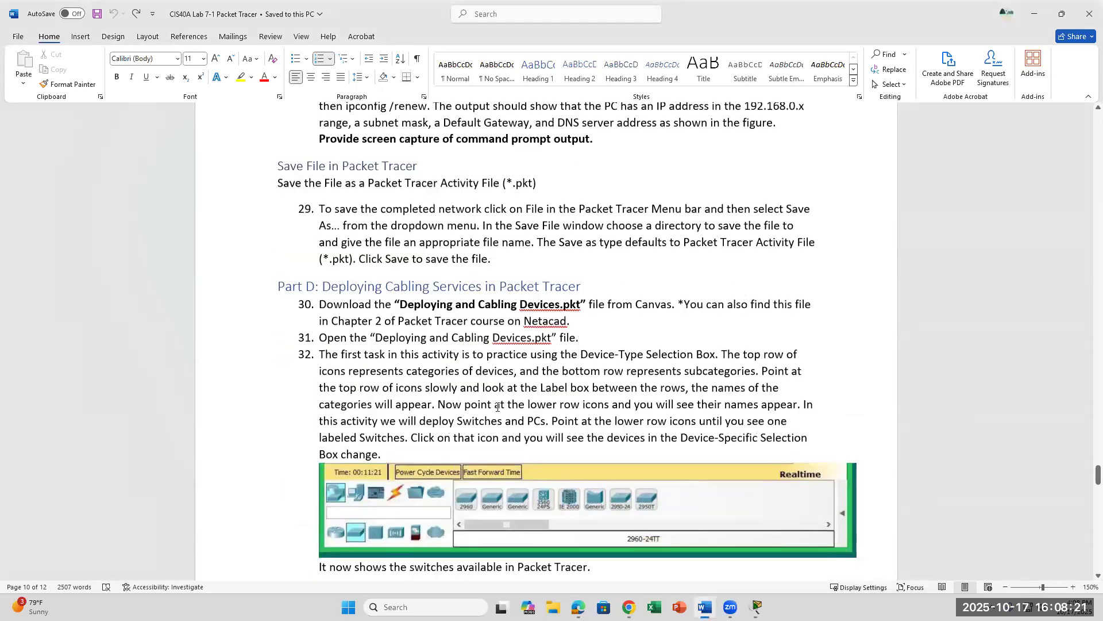
scroll(498, 406, "up", 2)
left_click_drag(266, 369, 712, 521)
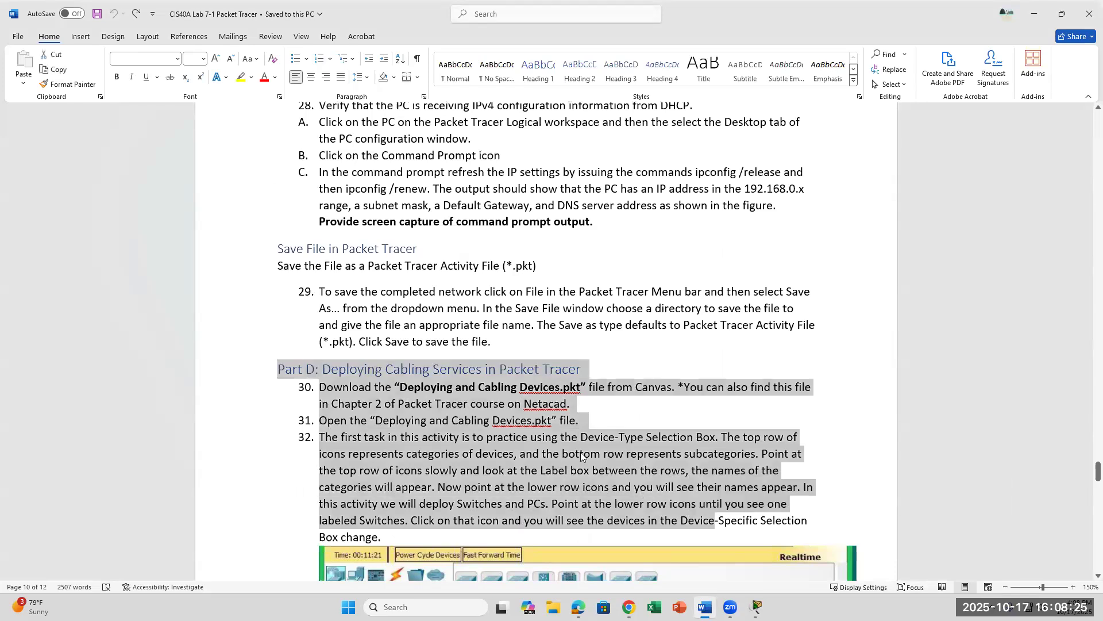
Step: Scroll ahead, then back to page 9's step O: FastEthernet0 settings 208.67.220.220 / 255.255.255.0
scroll(582, 456, "down", 10)
scroll(581, 455, "down", 10)
scroll(581, 456, "down", 10)
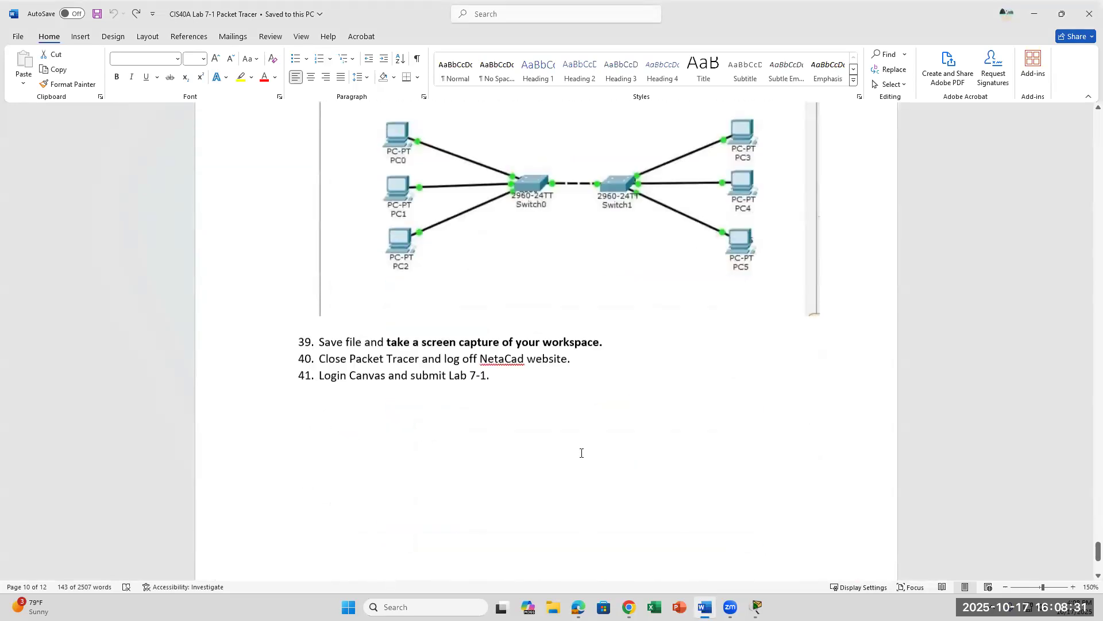
scroll(582, 452, "down", 1)
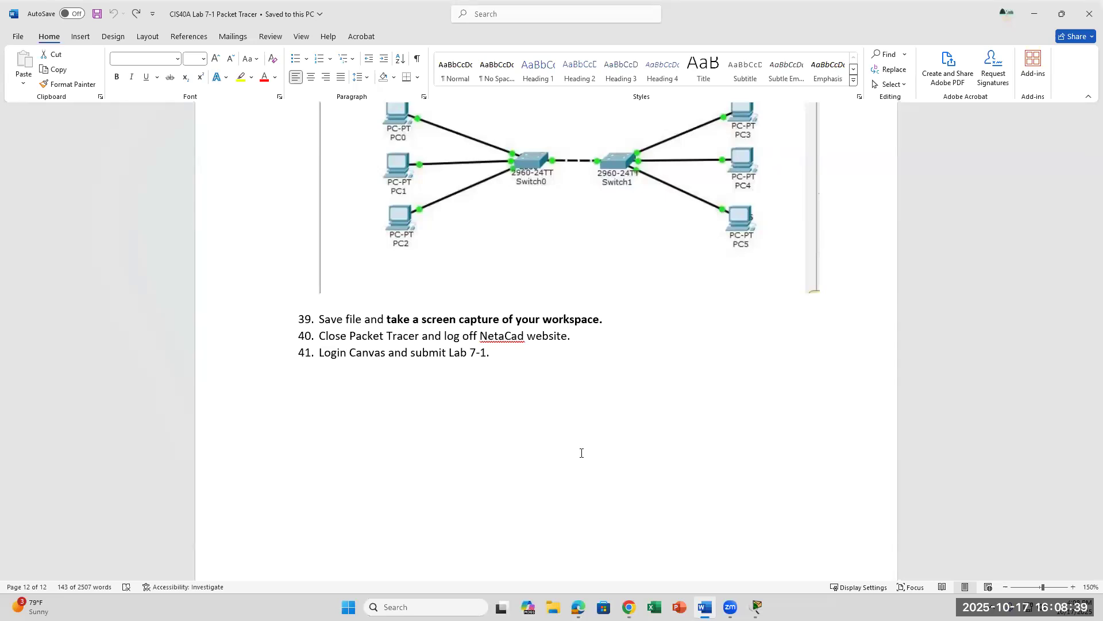
scroll(580, 453, "up", 10)
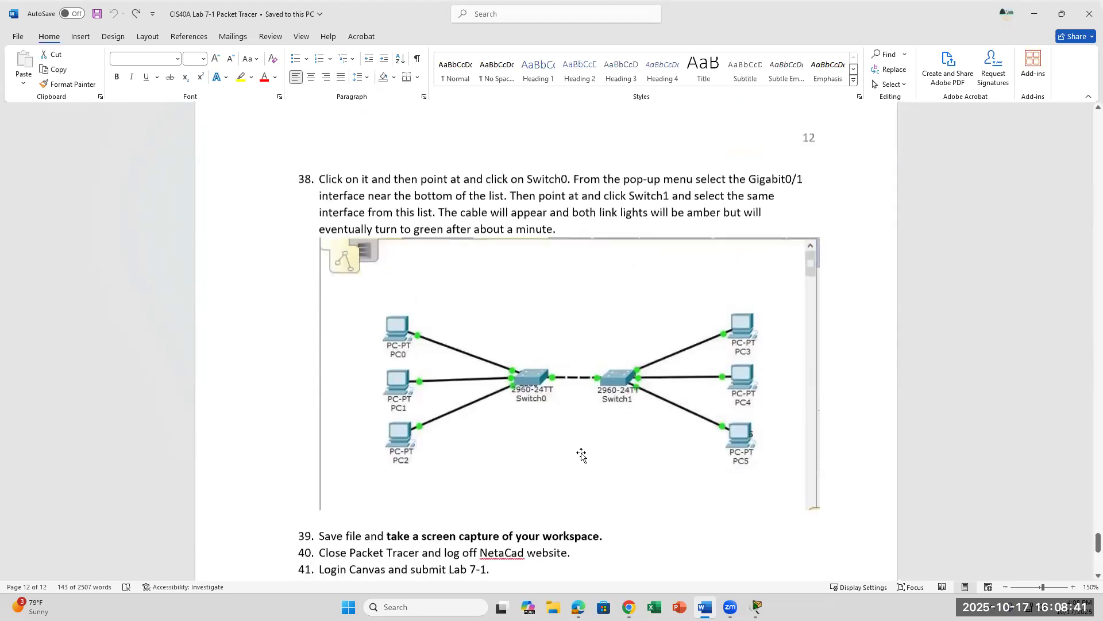
scroll(581, 453, "up", 9)
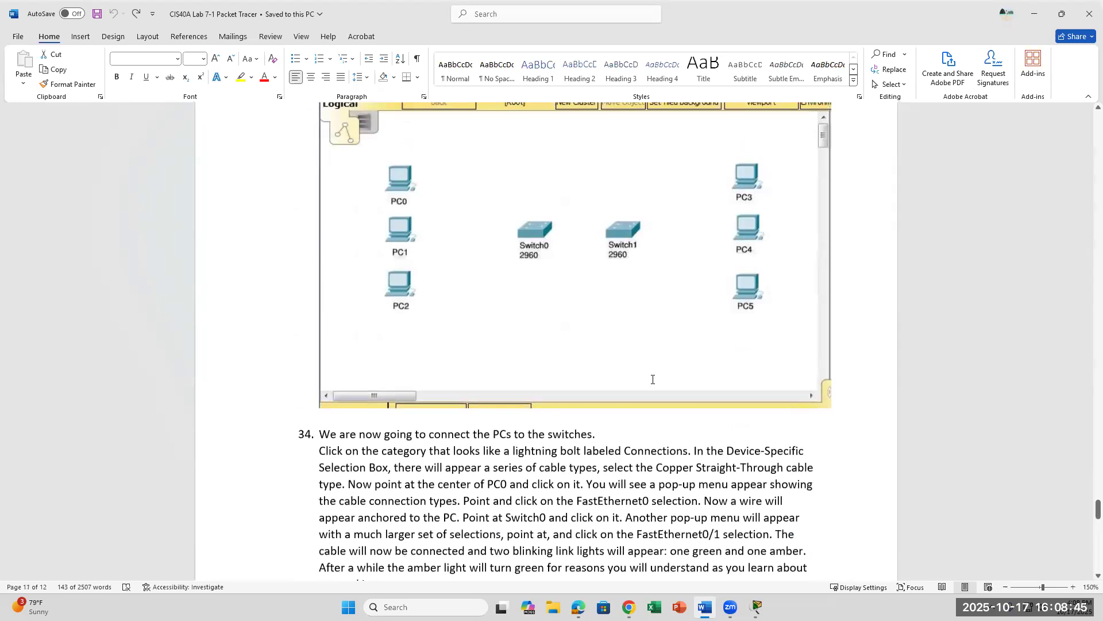
scroll(481, 421, "up", 4)
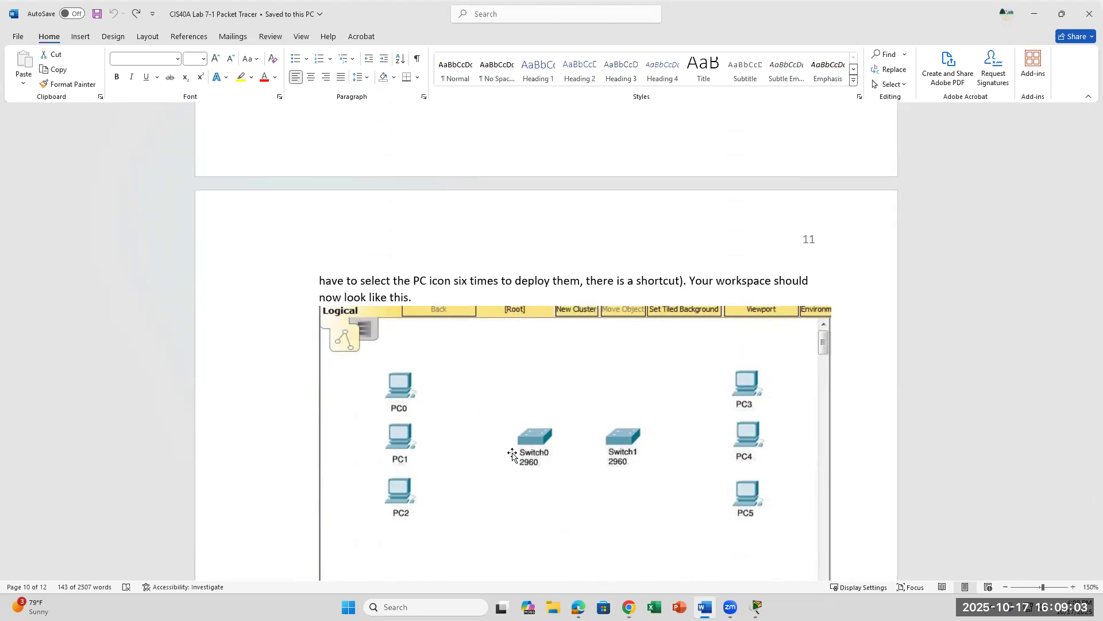
scroll(456, 311, "up", 3)
scroll(456, 310, "up", 9)
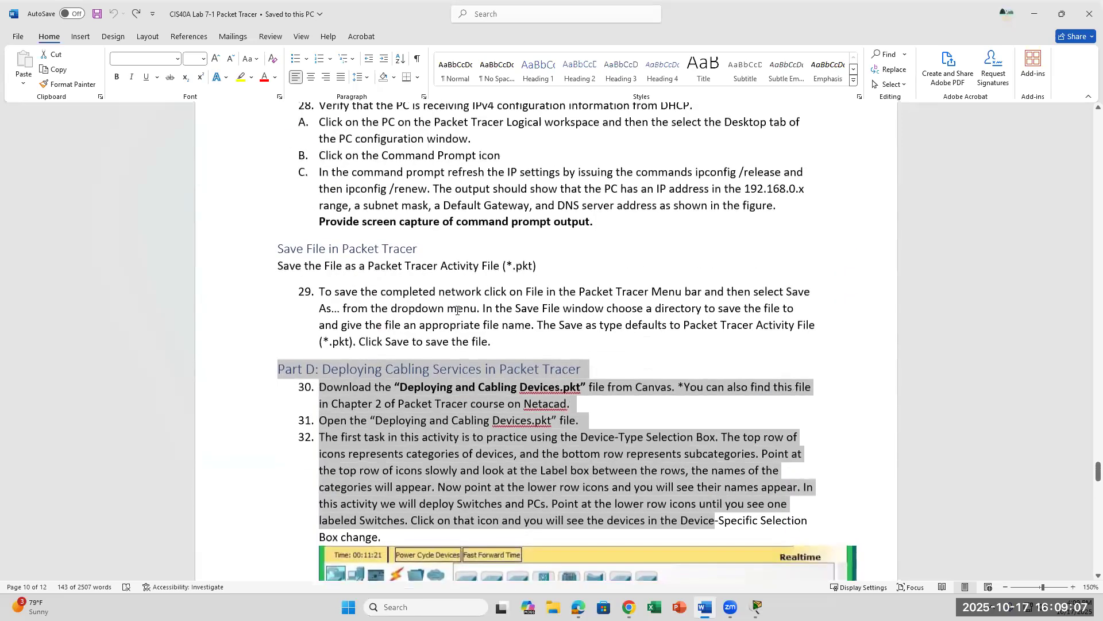
scroll(457, 311, "up", 2)
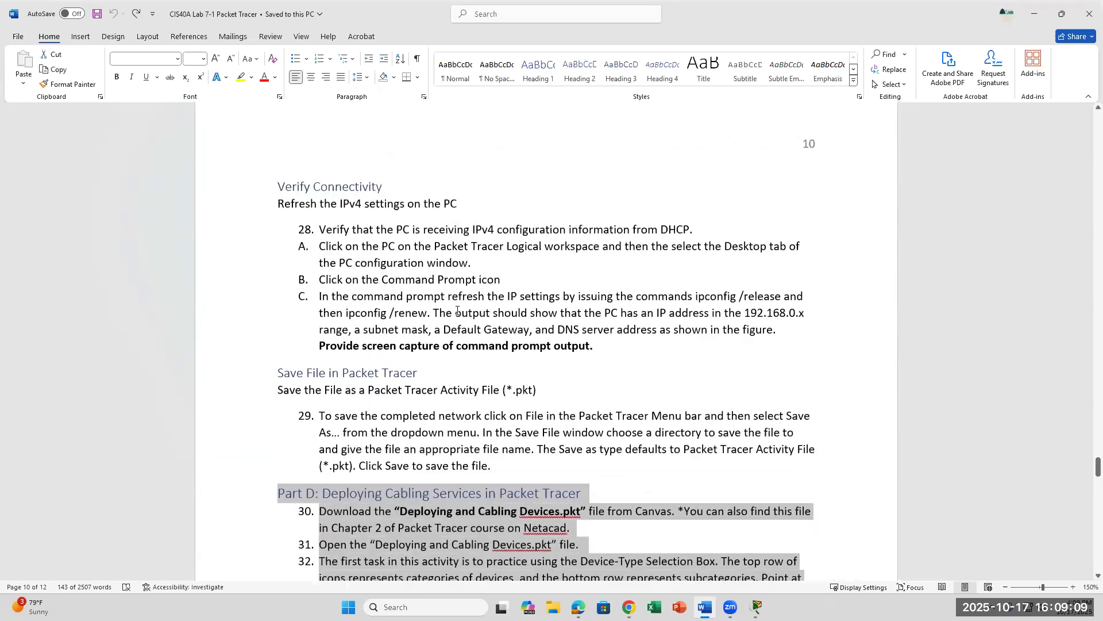
scroll(458, 310, "up", 5)
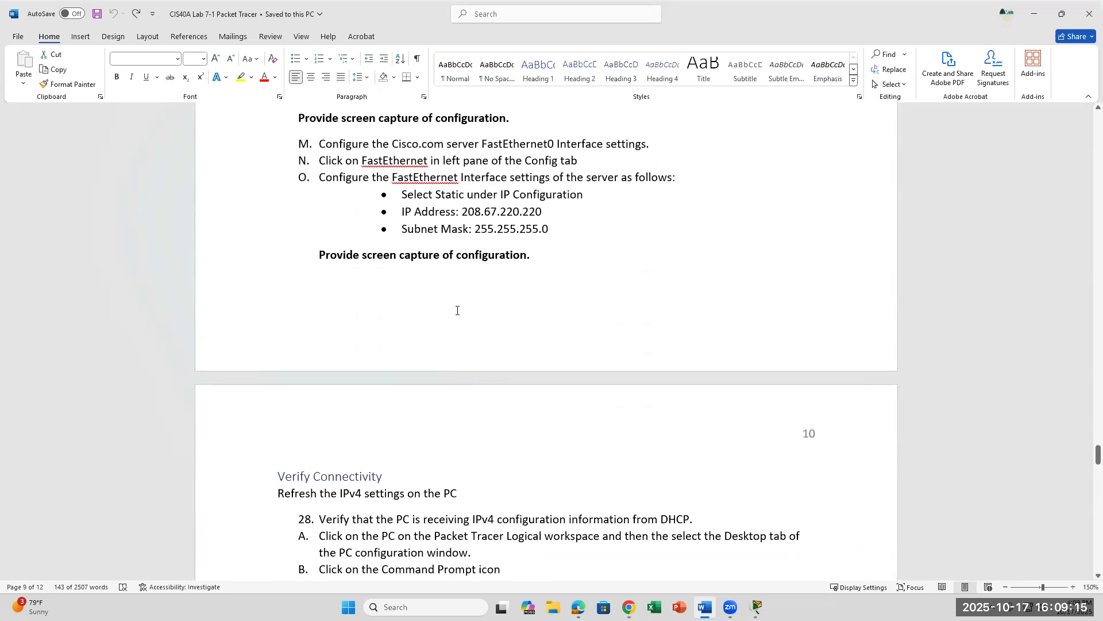
Step: Clear the old selection and reselect from 'Deploying' through the end of step 32
scroll(457, 311, "up", 2)
scroll(458, 310, "down", 1)
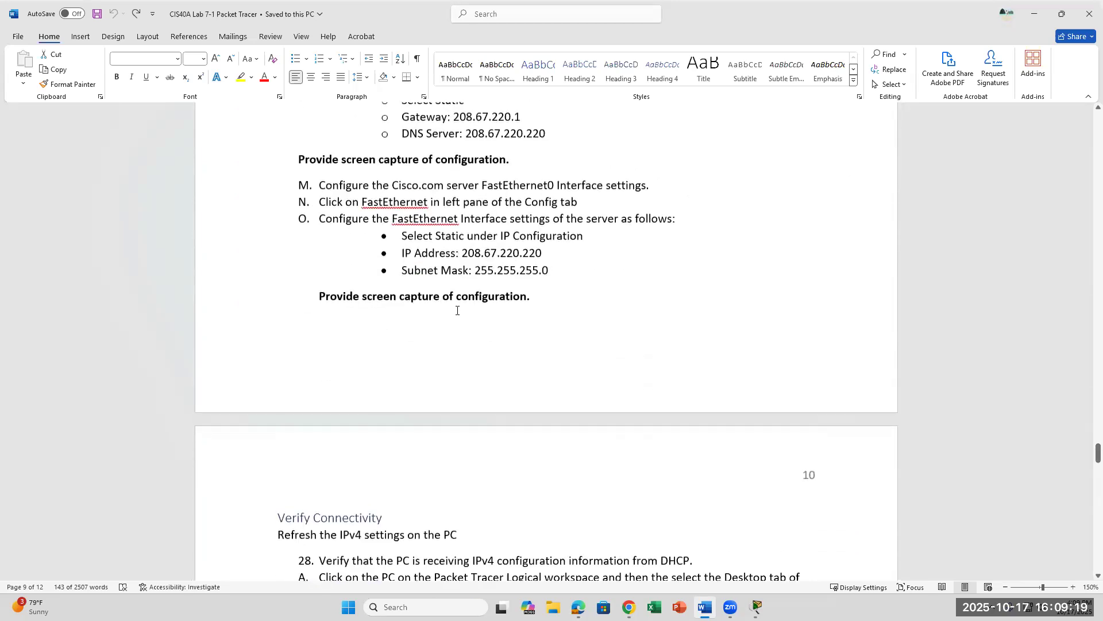
scroll(457, 311, "down", 8)
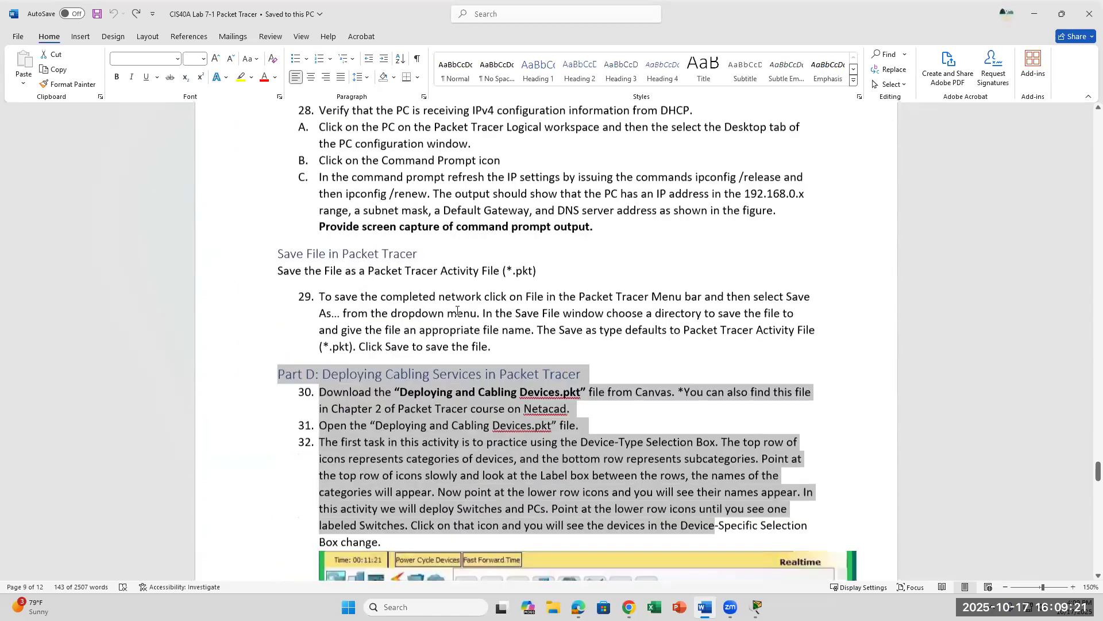
left_click(298, 381)
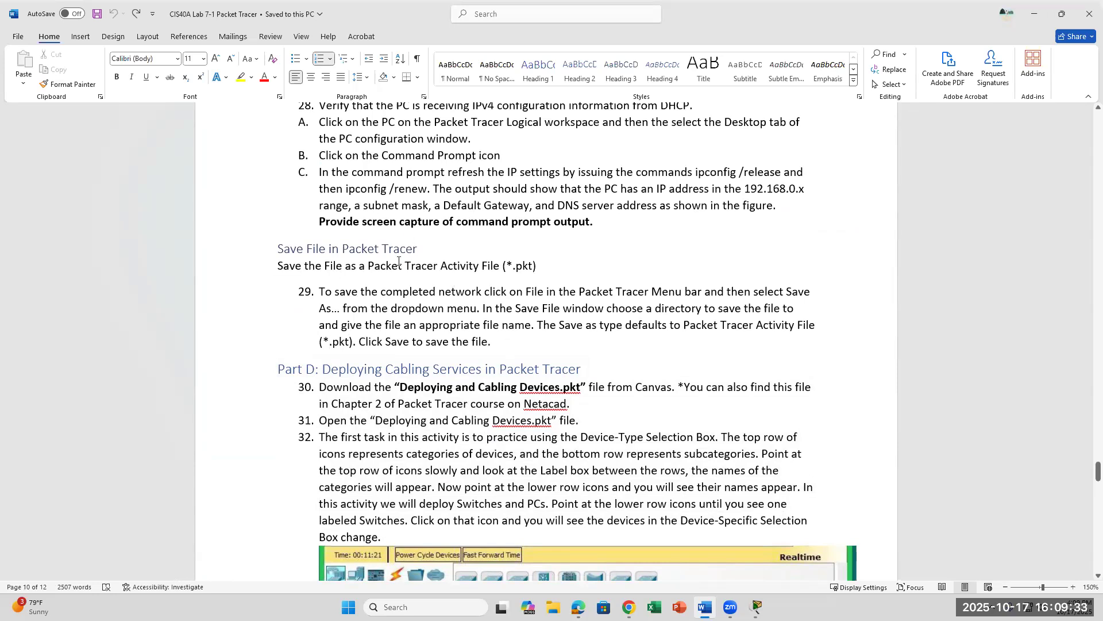
scroll(440, 314, "down", 3)
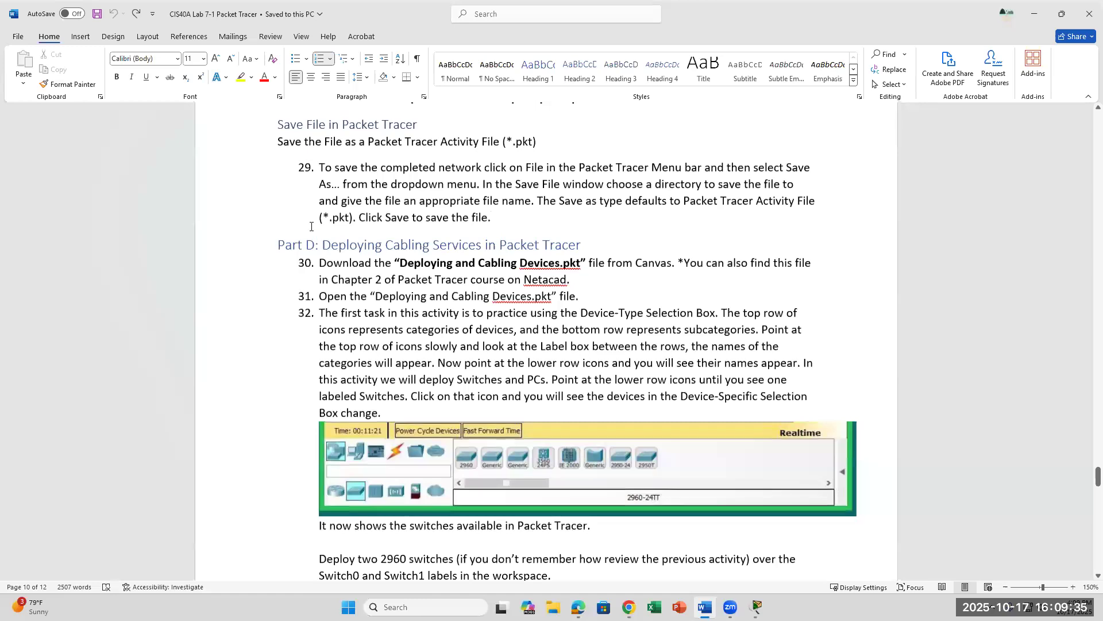
left_click_drag(362, 252, 385, 416)
Step: Move to page 11's step 34 picture of PC0–PC5 cabled to Switch0 and Switch1
scroll(447, 339, "down", 1)
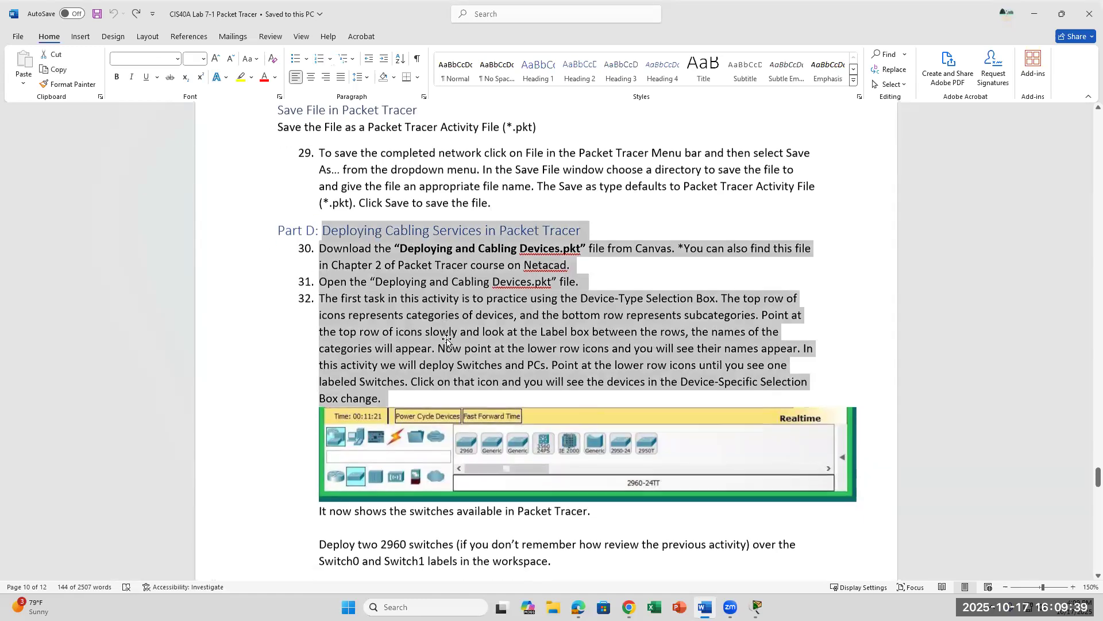
scroll(447, 339, "down", 15)
scroll(447, 339, "down", 9)
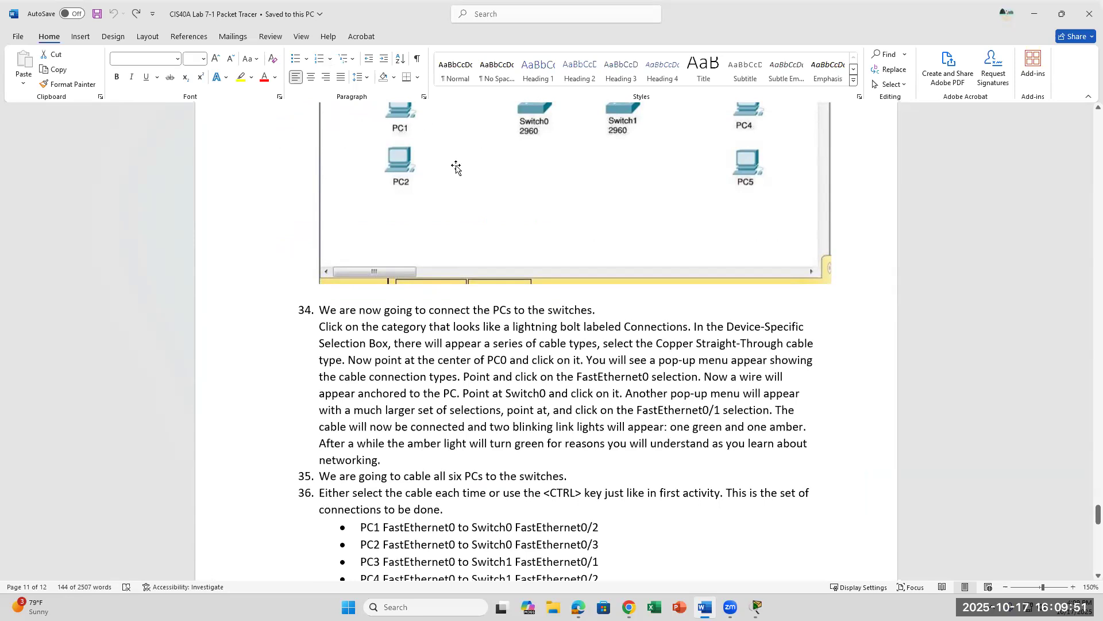
scroll(456, 167, "up", 3)
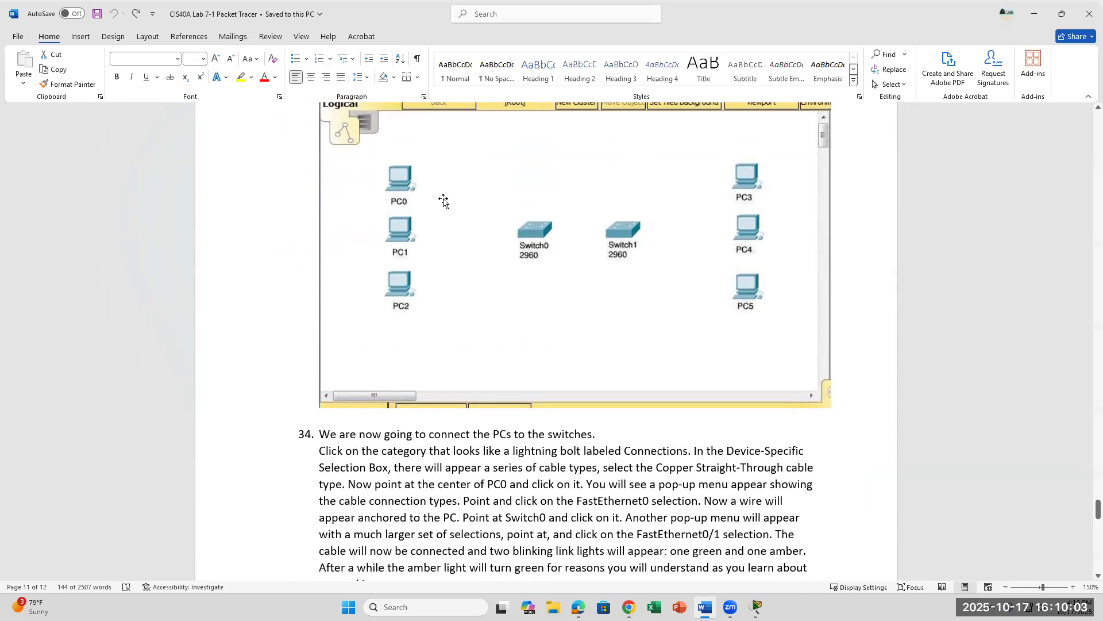
scroll(443, 200, "down", 2)
scroll(443, 200, "up", 3)
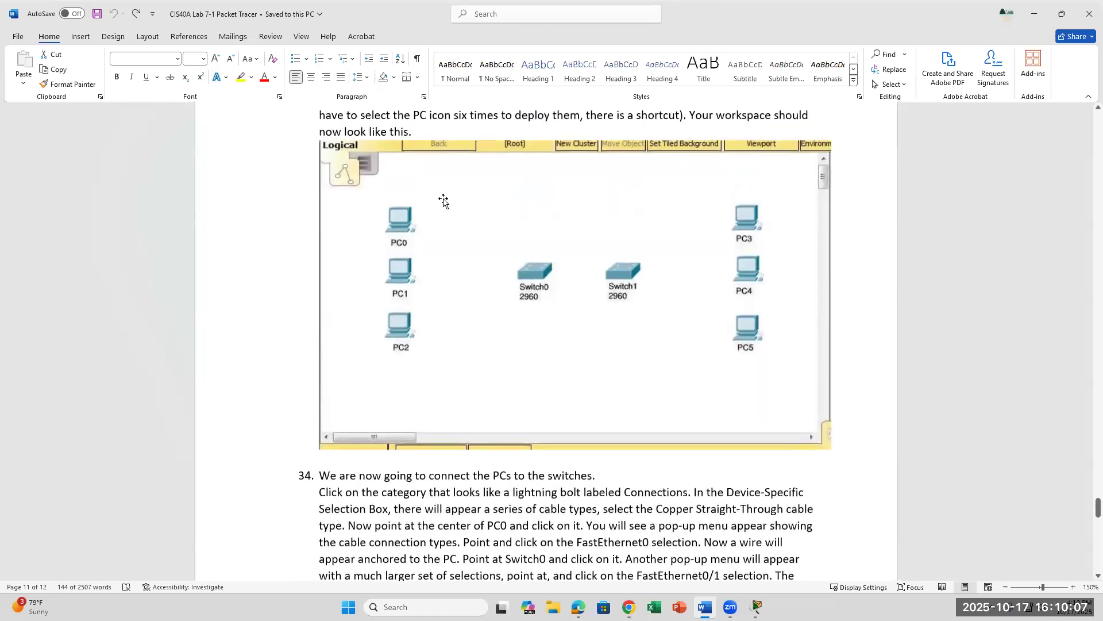
scroll(443, 200, "down", 1)
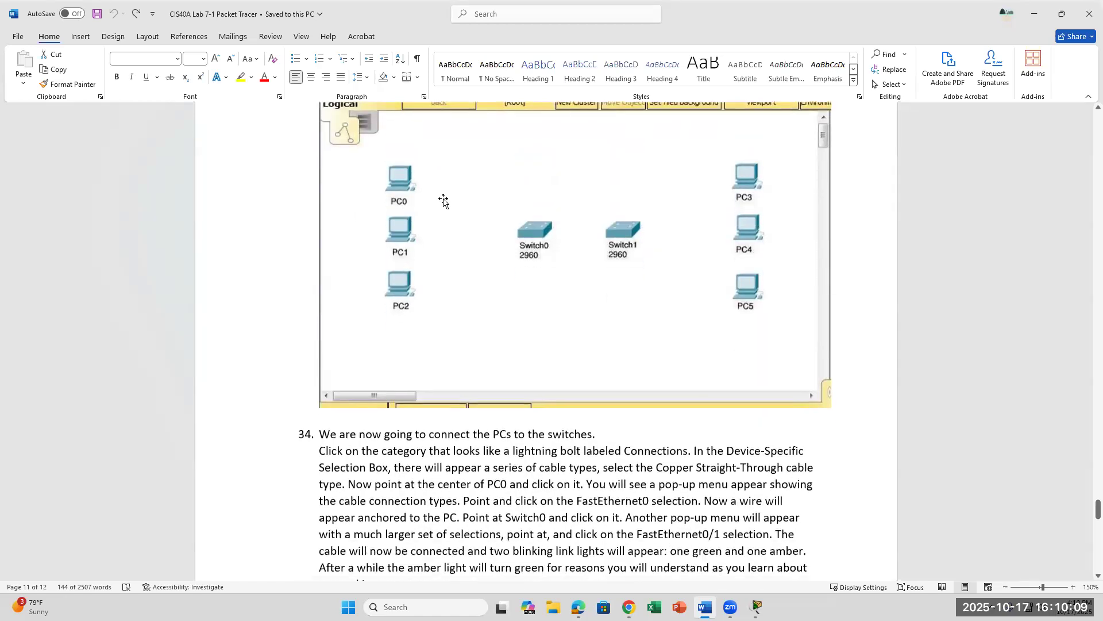
scroll(443, 200, "up", 2)
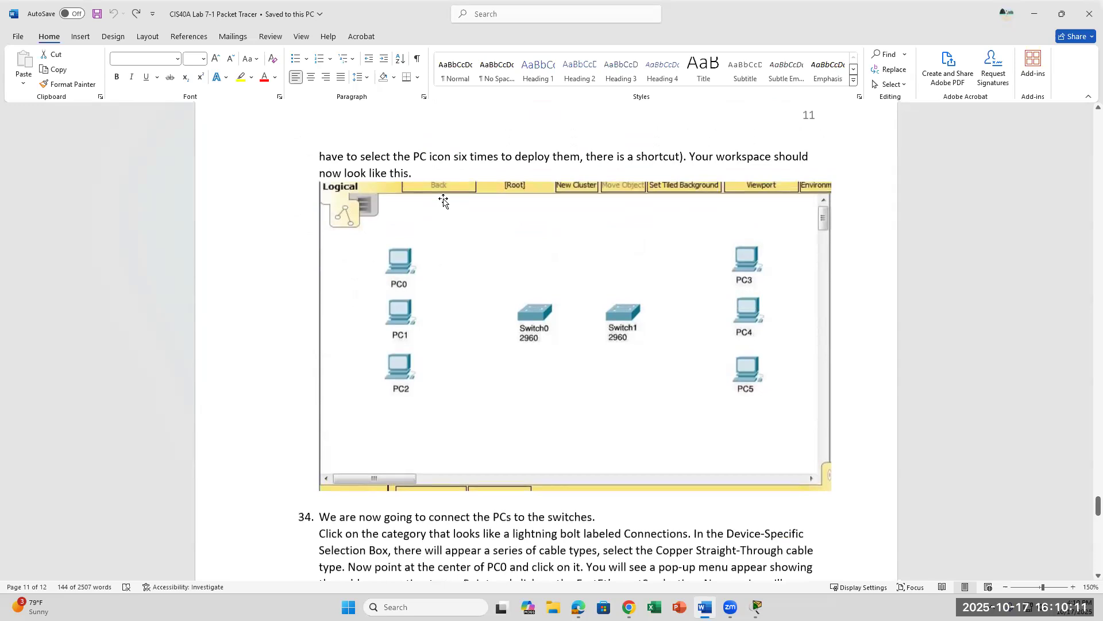